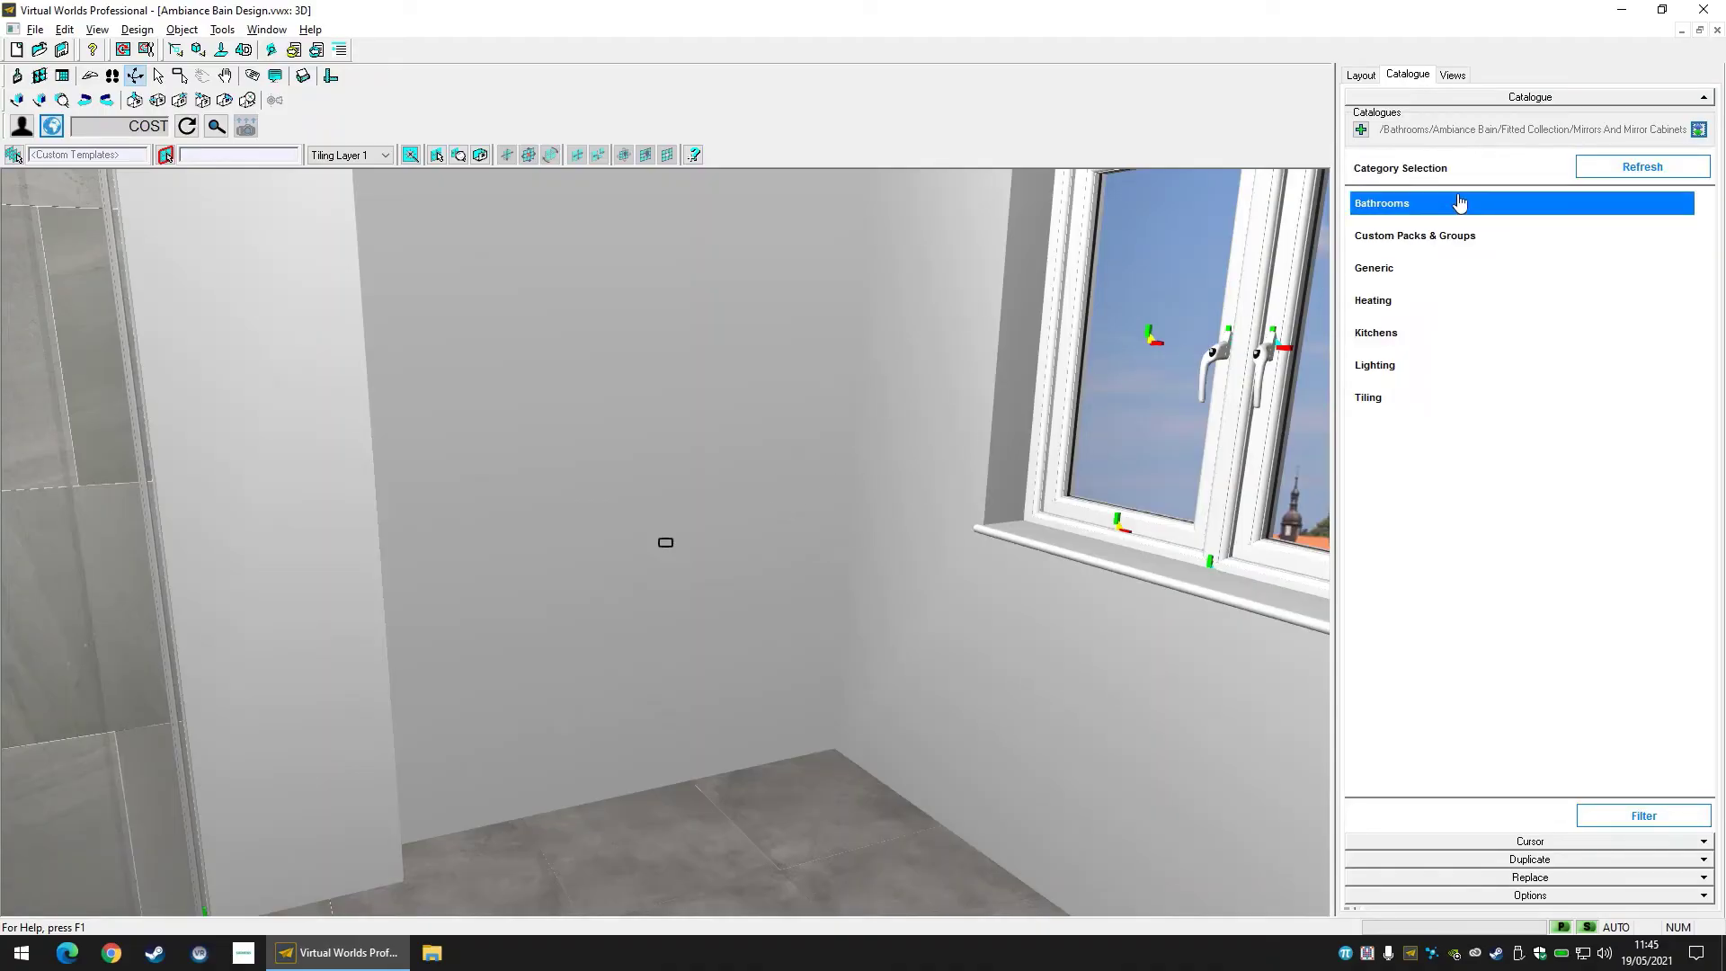
Open the Ambiance Bain Fitted Collection Furniture v9 catalogue from the Bathrooms category.
left_click(1452, 203)
left_click(1466, 243)
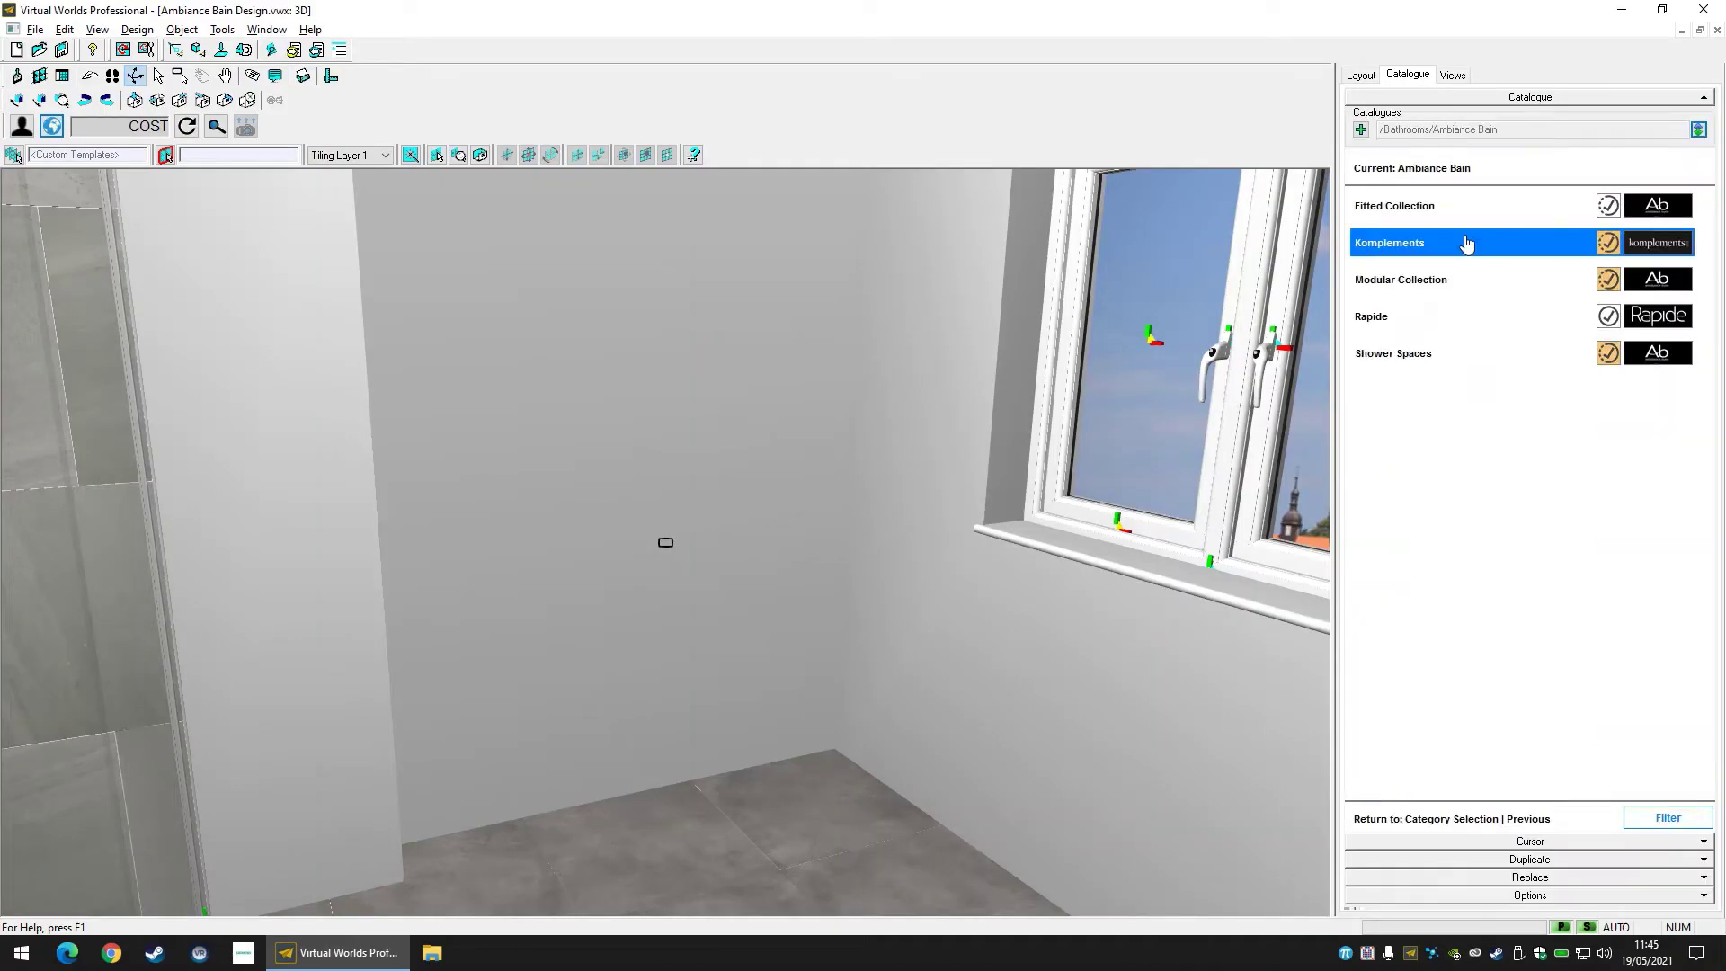
left_click(1470, 207)
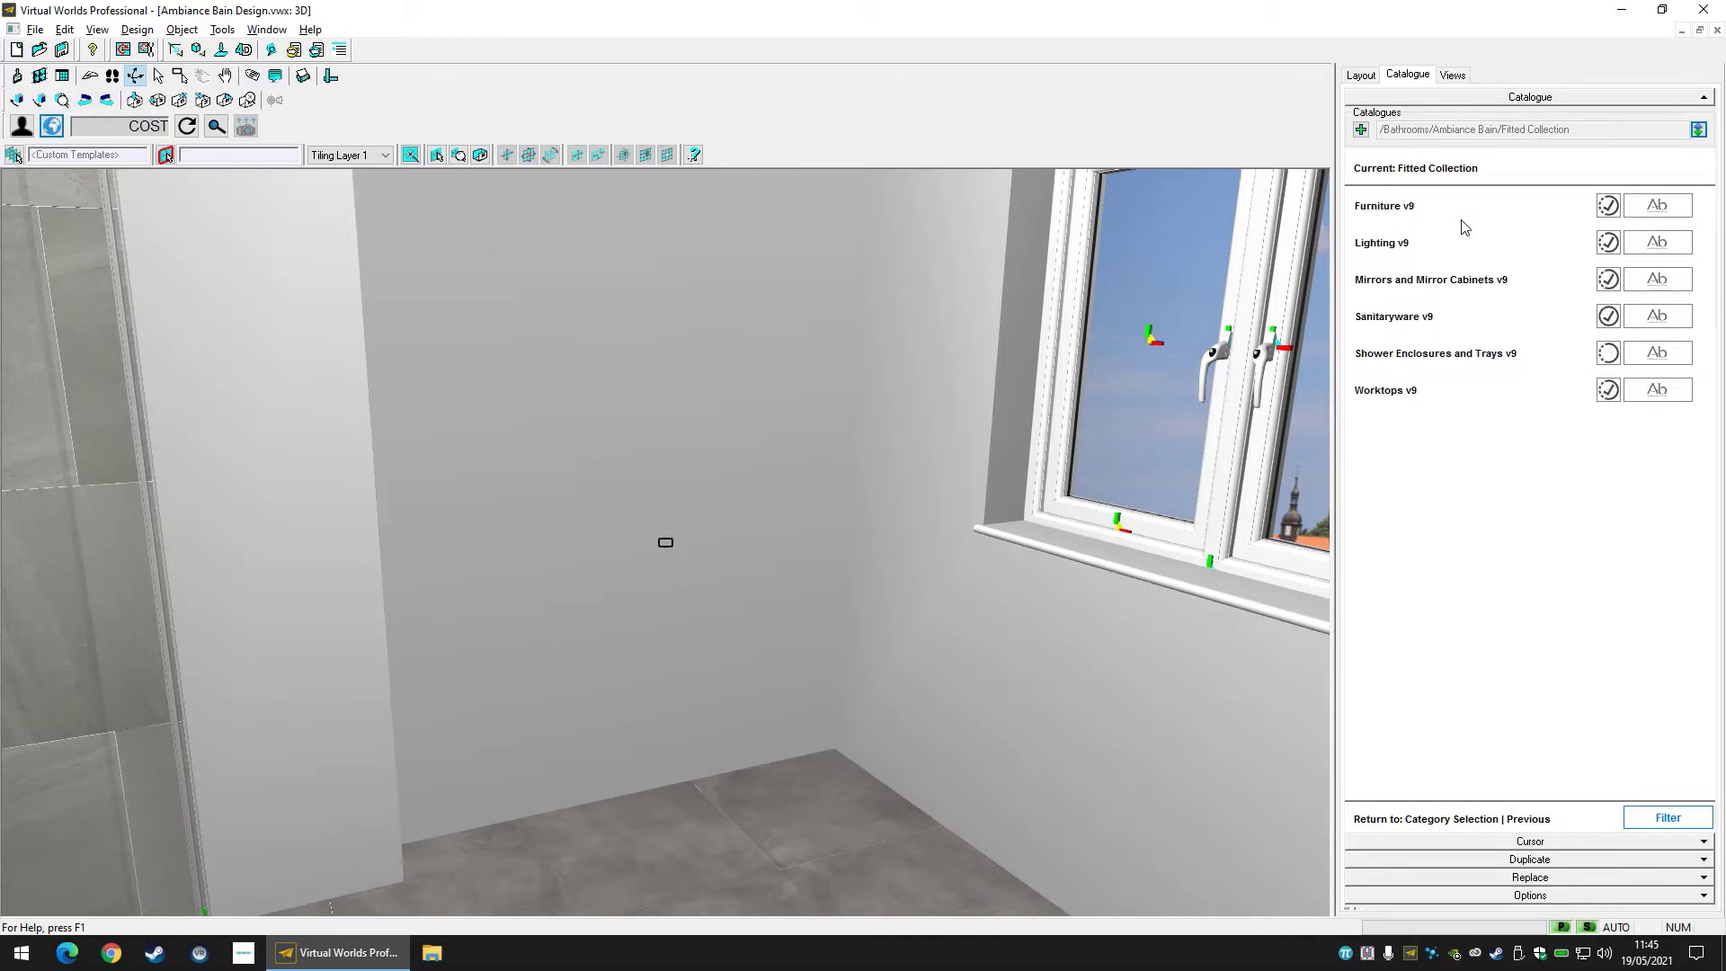
left_click(1463, 220)
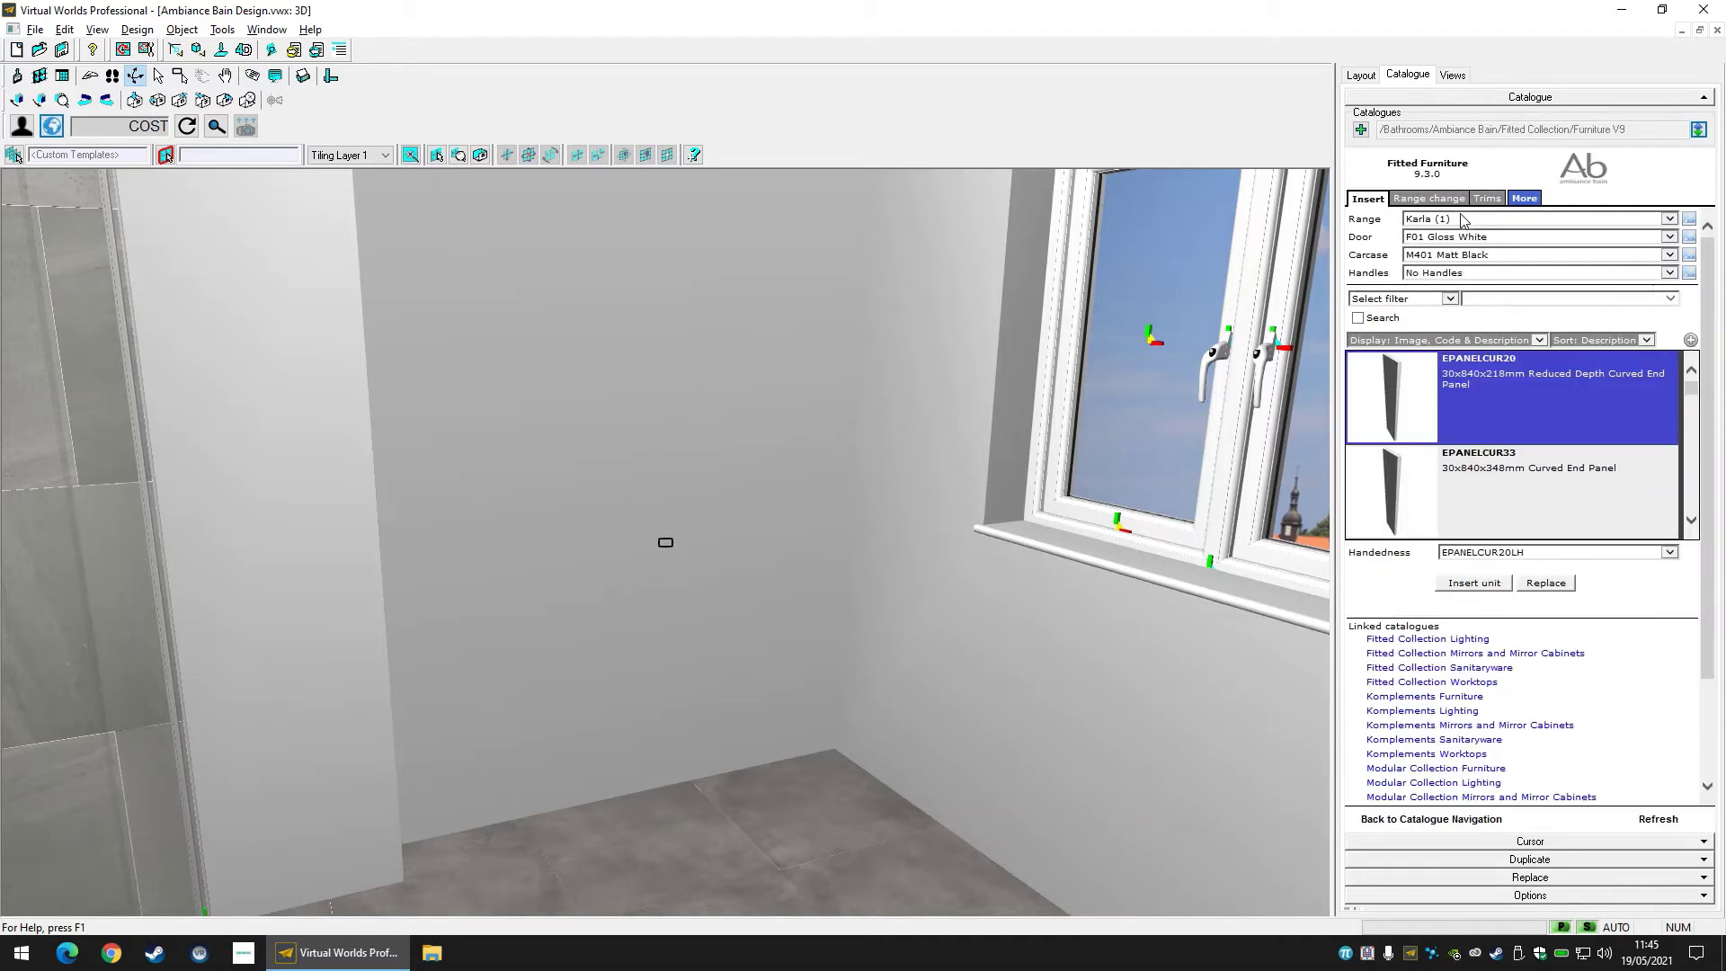
Choose Karla (1) as the furniture range from the range thumbnails.
left_click(1671, 220)
left_click(1671, 221)
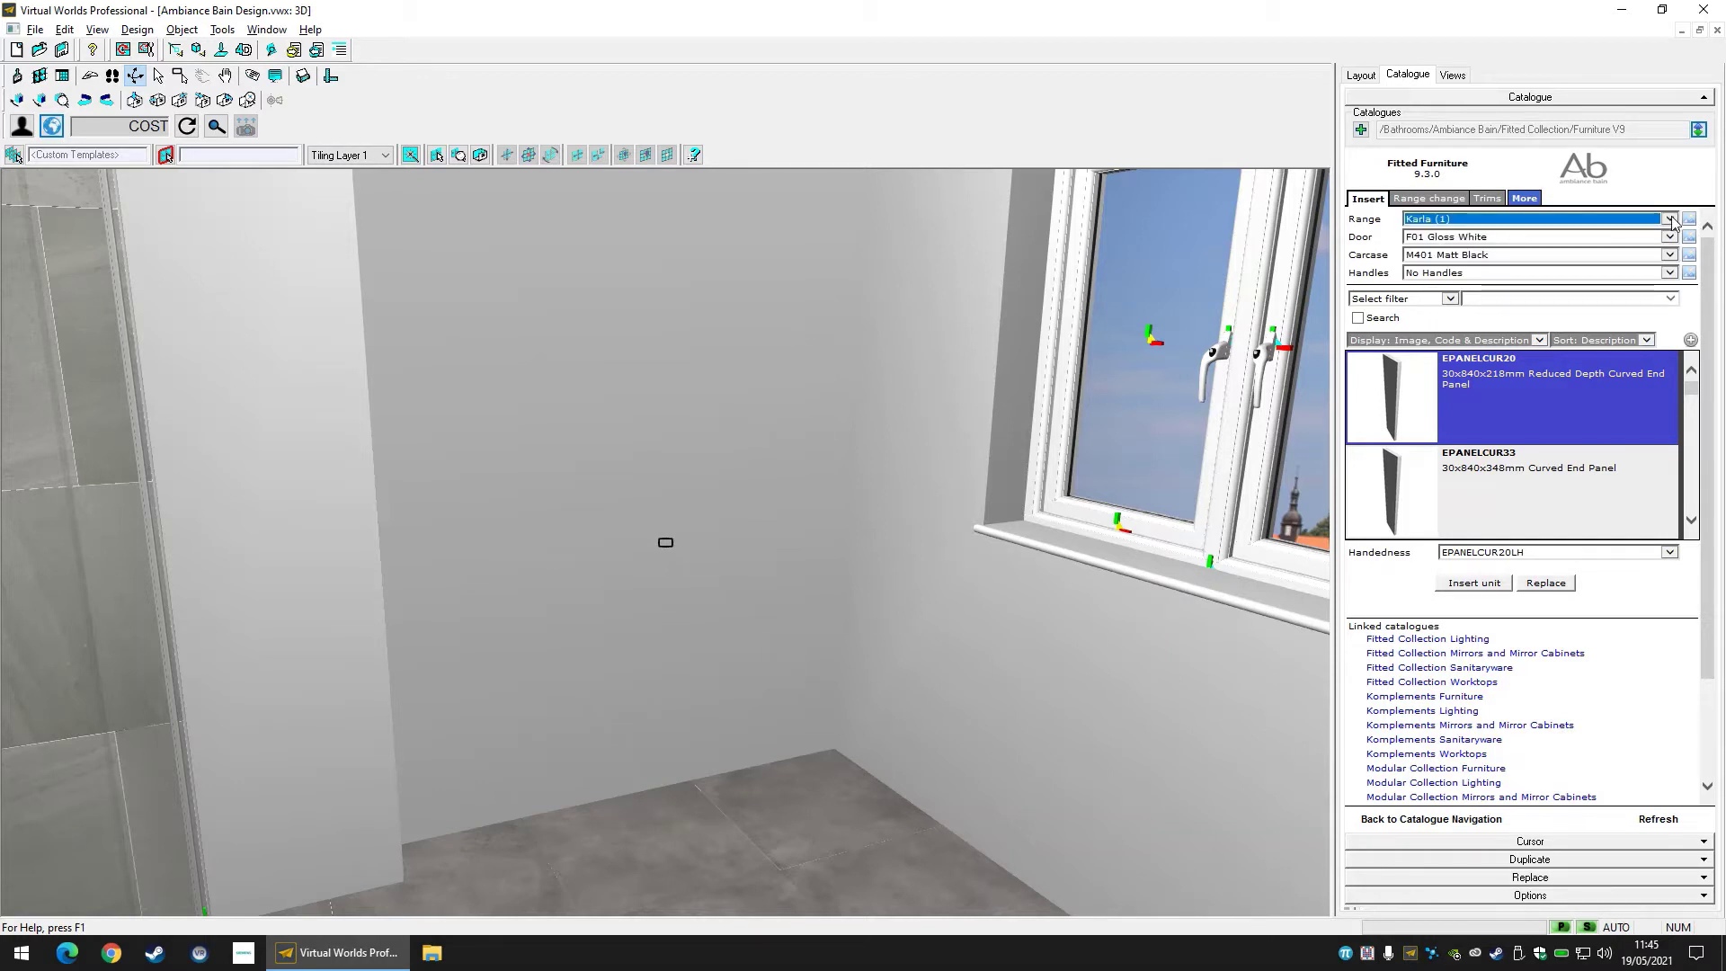
left_click(1671, 220)
left_click(1671, 220)
left_click(1692, 221)
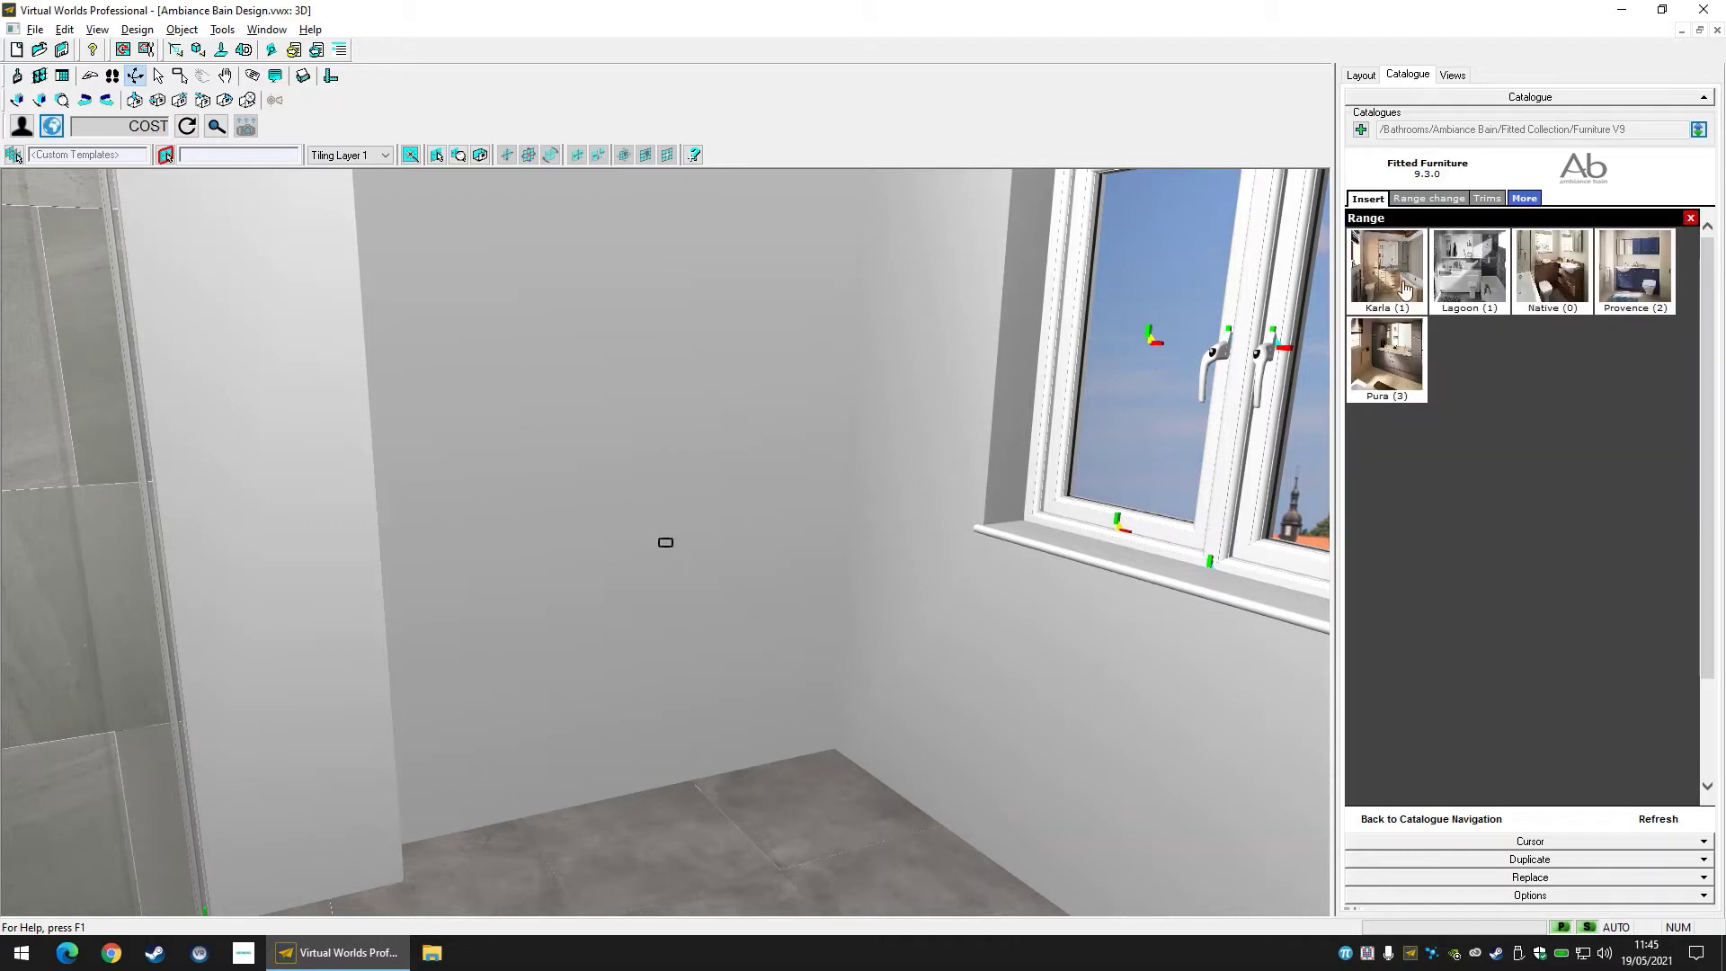
left_click(1396, 269)
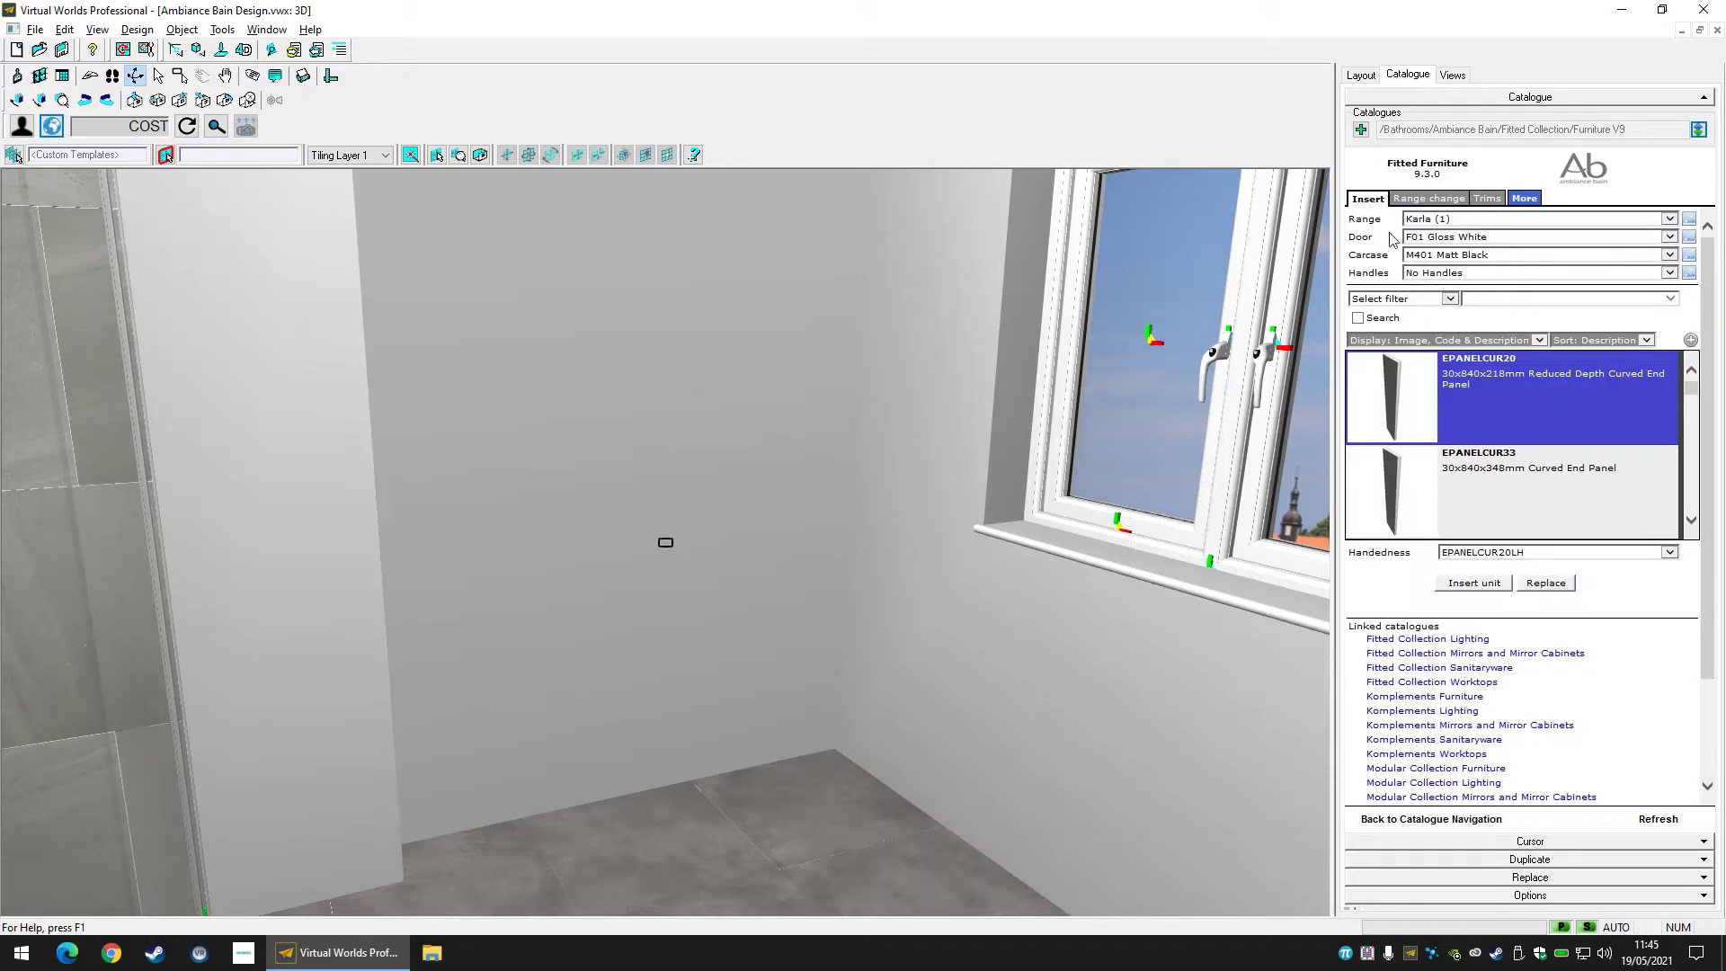
Set the door finish to F65 Fjord from the door swatches.
left_click(1668, 238)
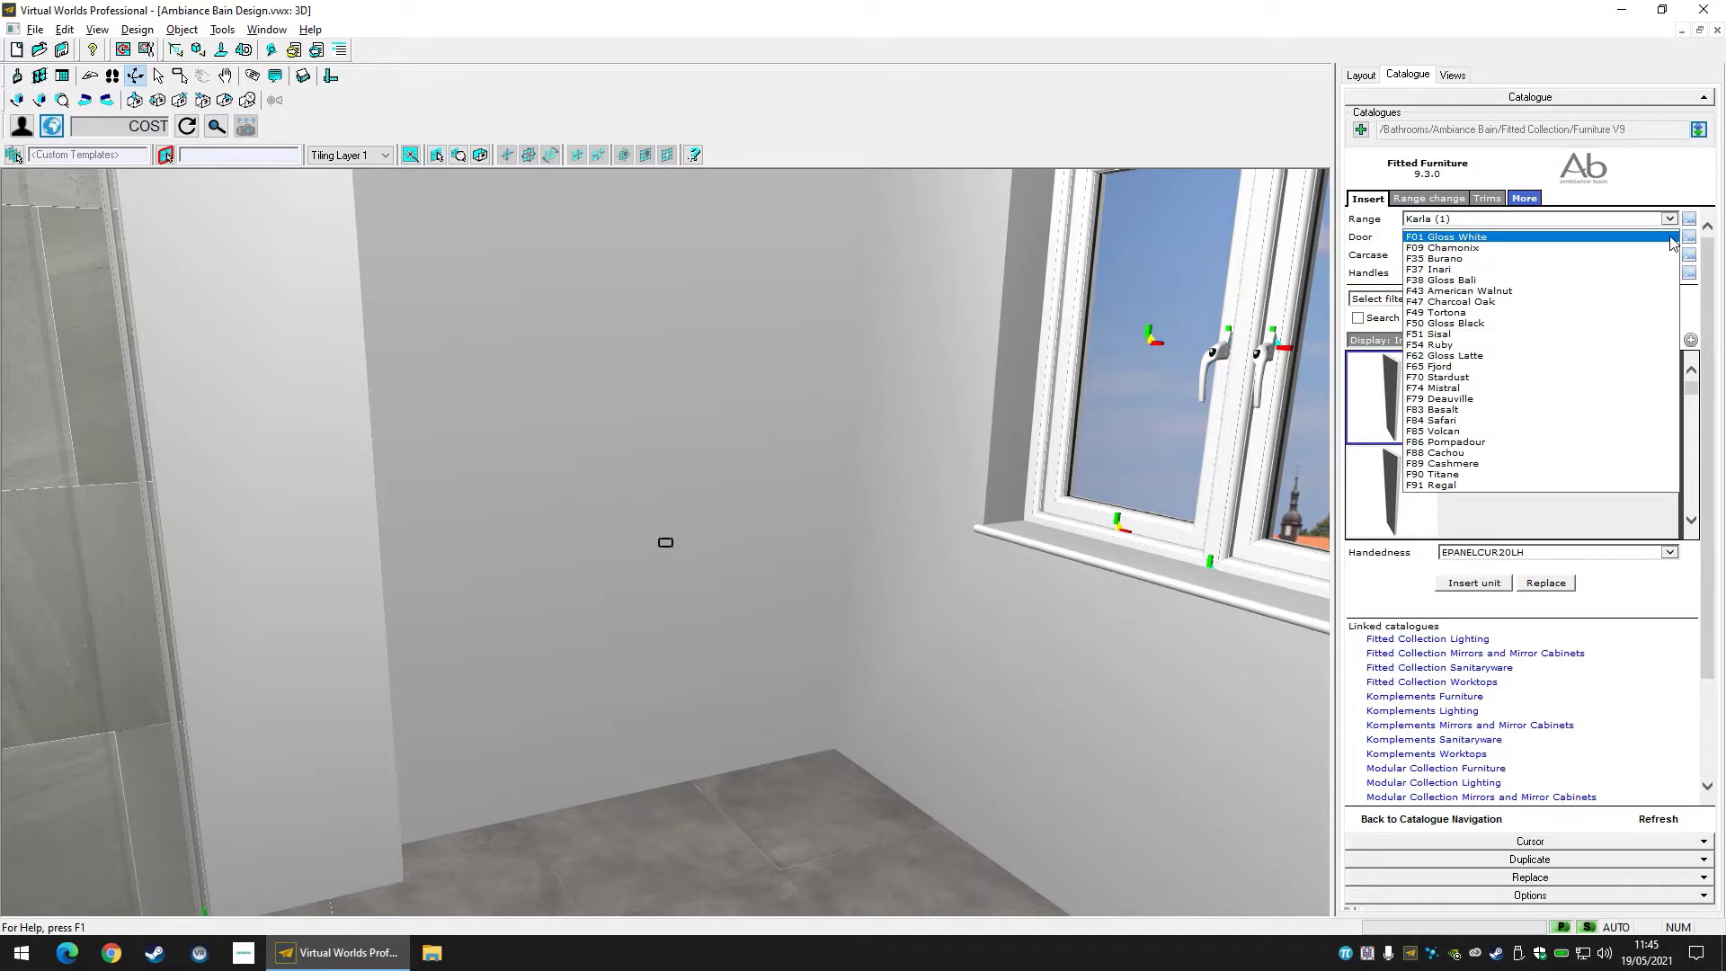
left_click(1670, 238)
left_click(1690, 238)
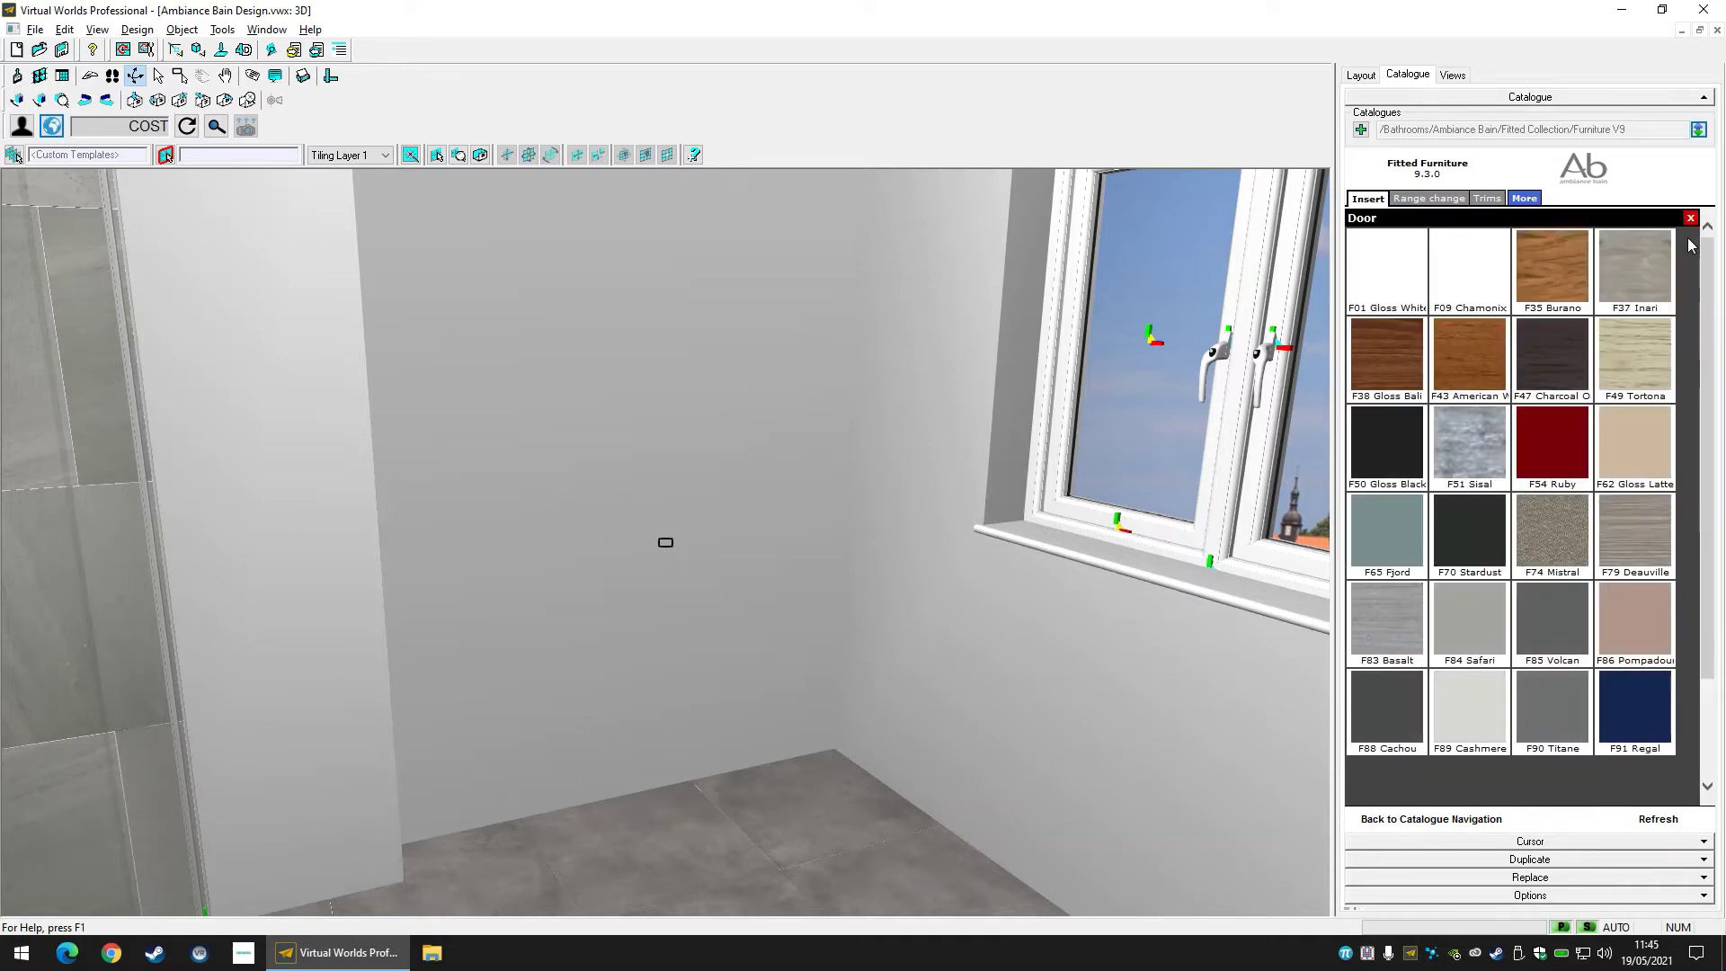
left_click(1390, 532)
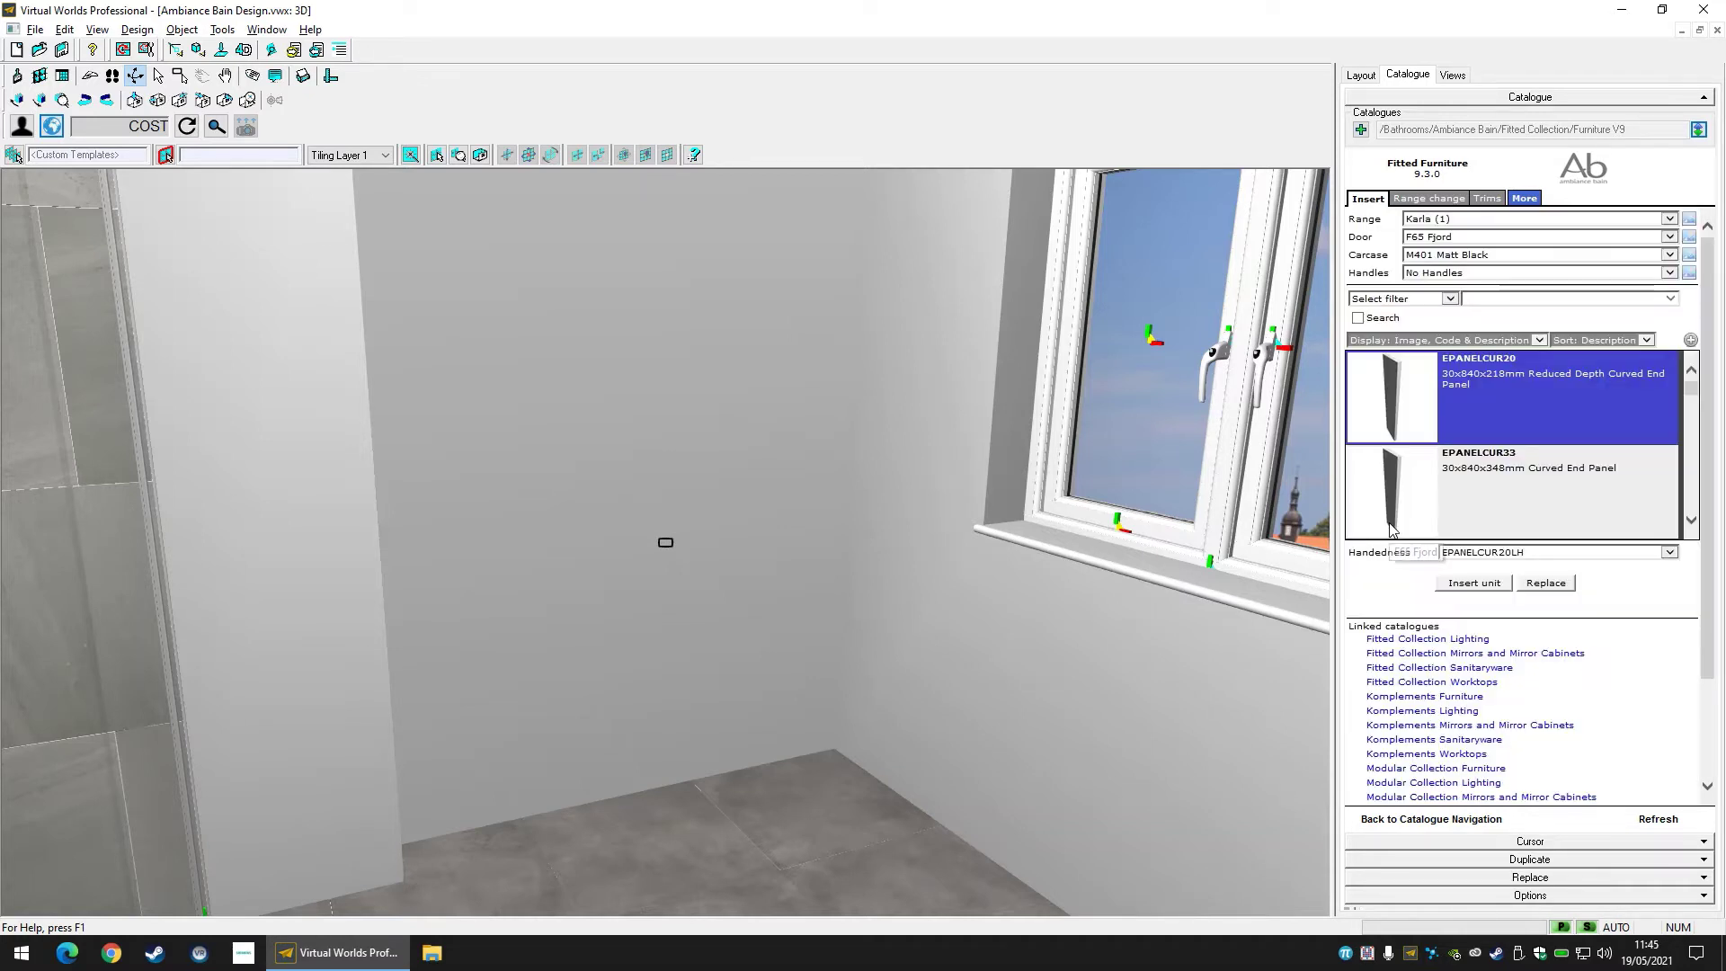
Set the carcase finish to M529 Silver from the carcase swatches.
left_click(1672, 260)
left_click(1671, 260)
left_click(1689, 256)
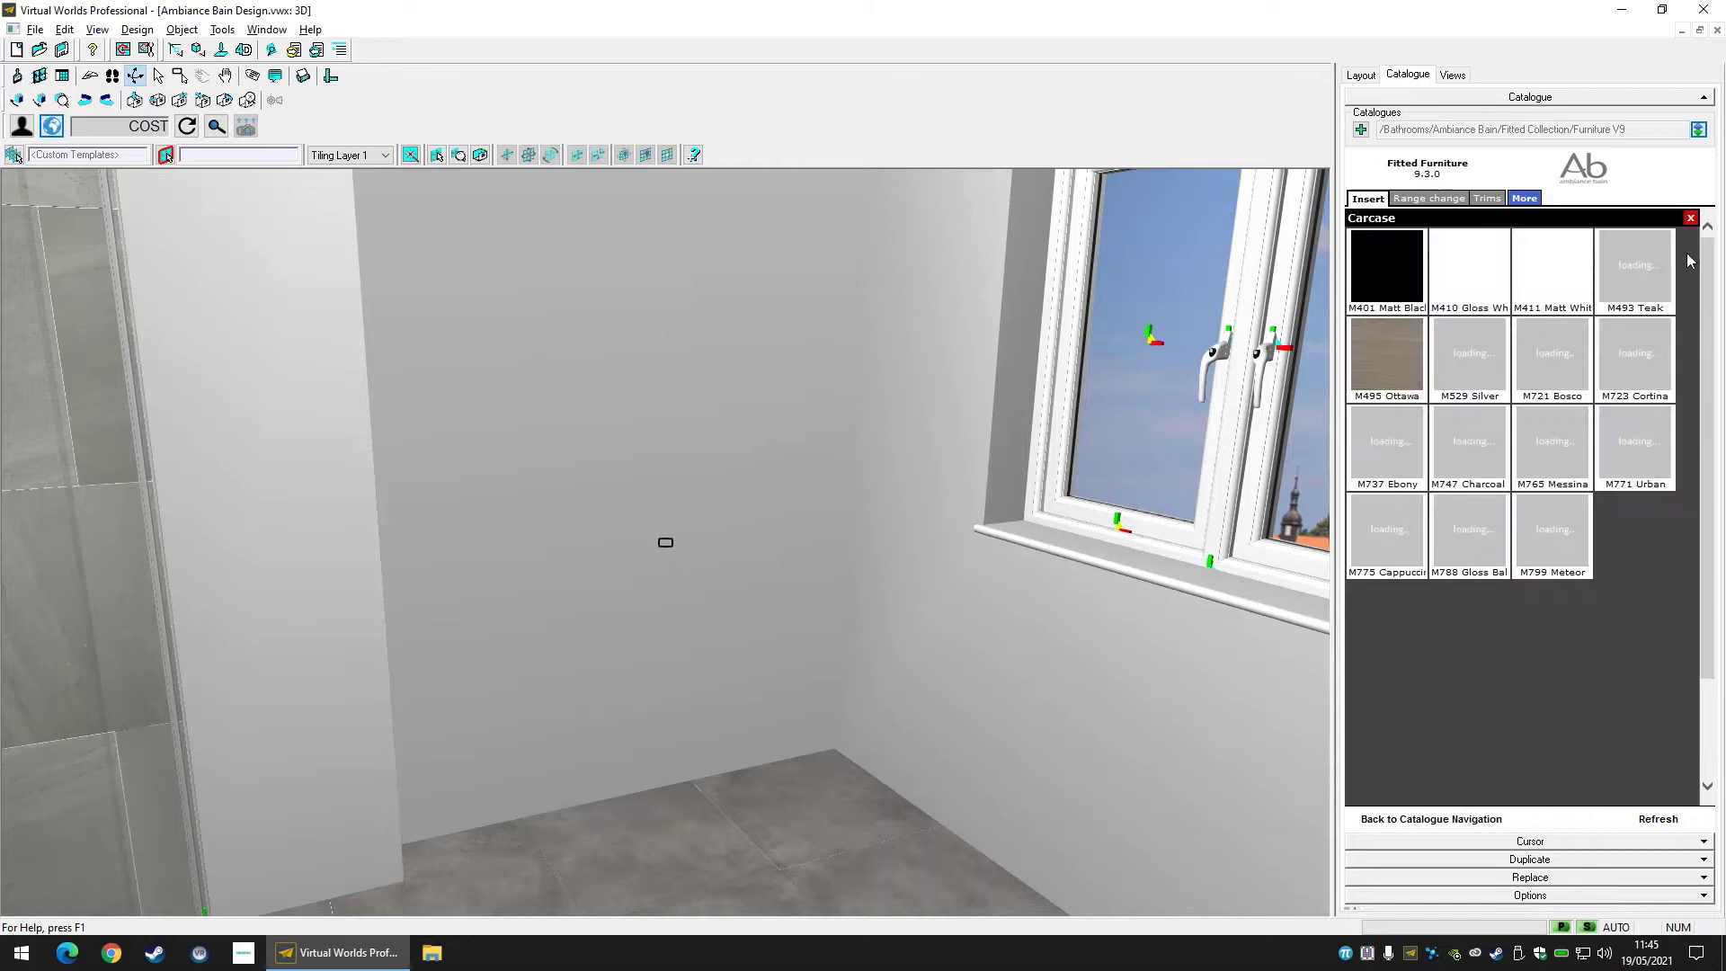
left_click(1471, 353)
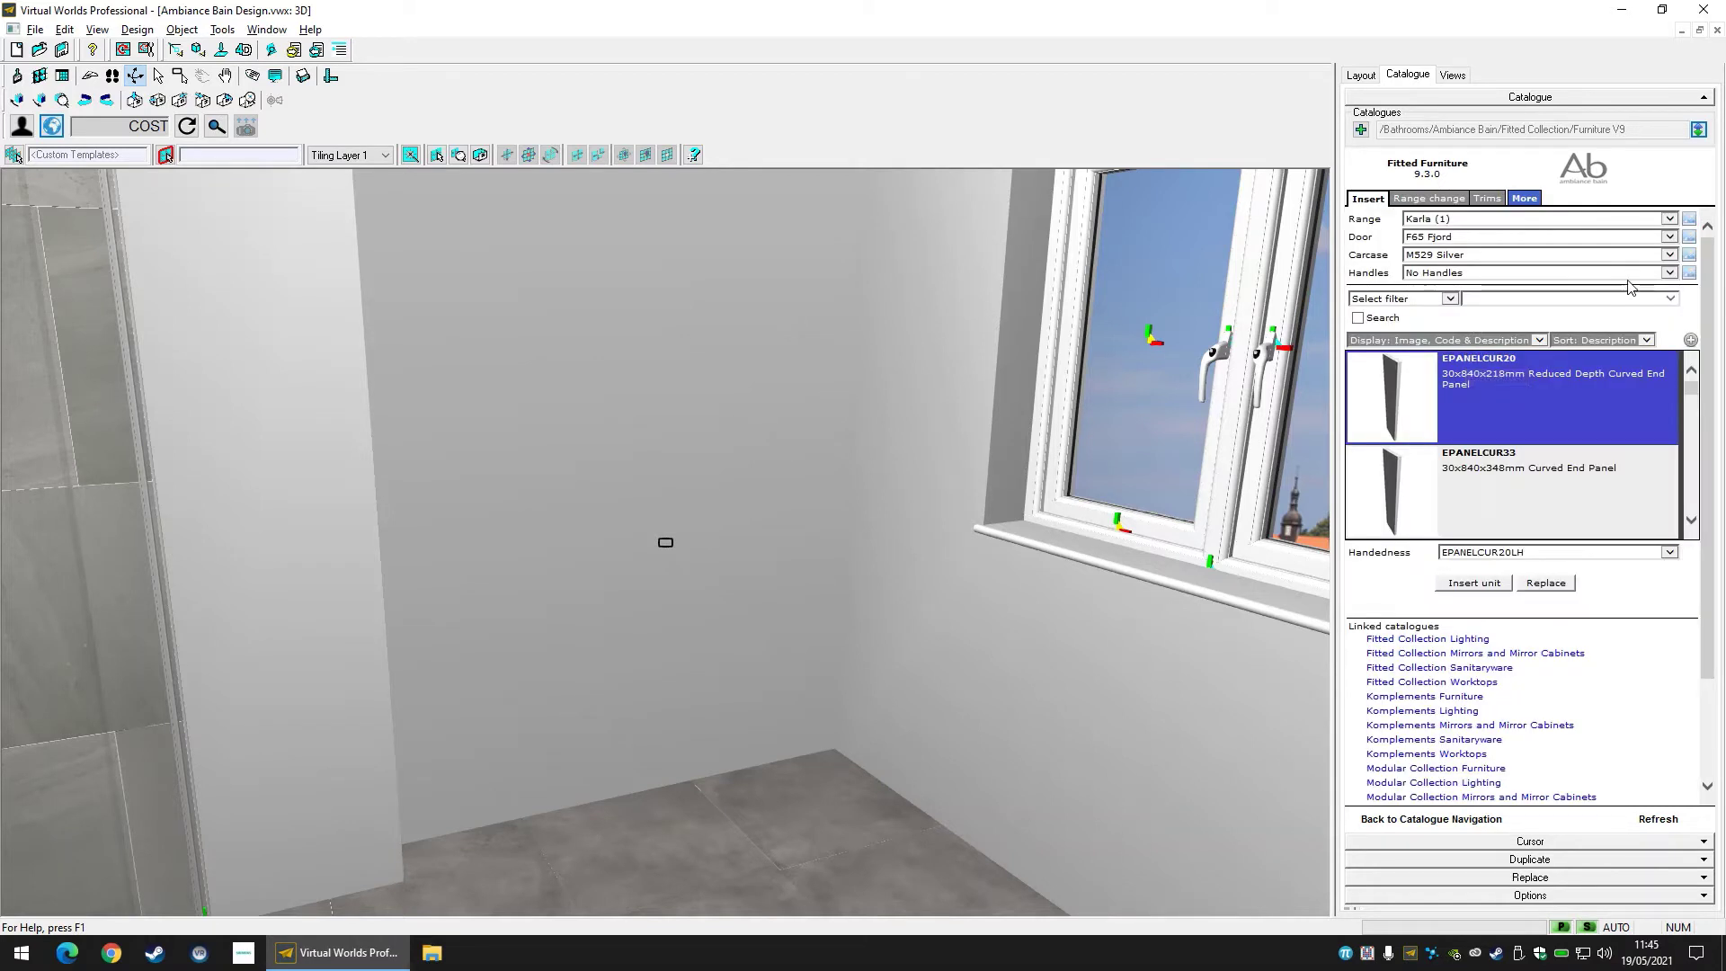
Look through the available handle styles without choosing a different one.
left_click(1670, 273)
left_click(1670, 273)
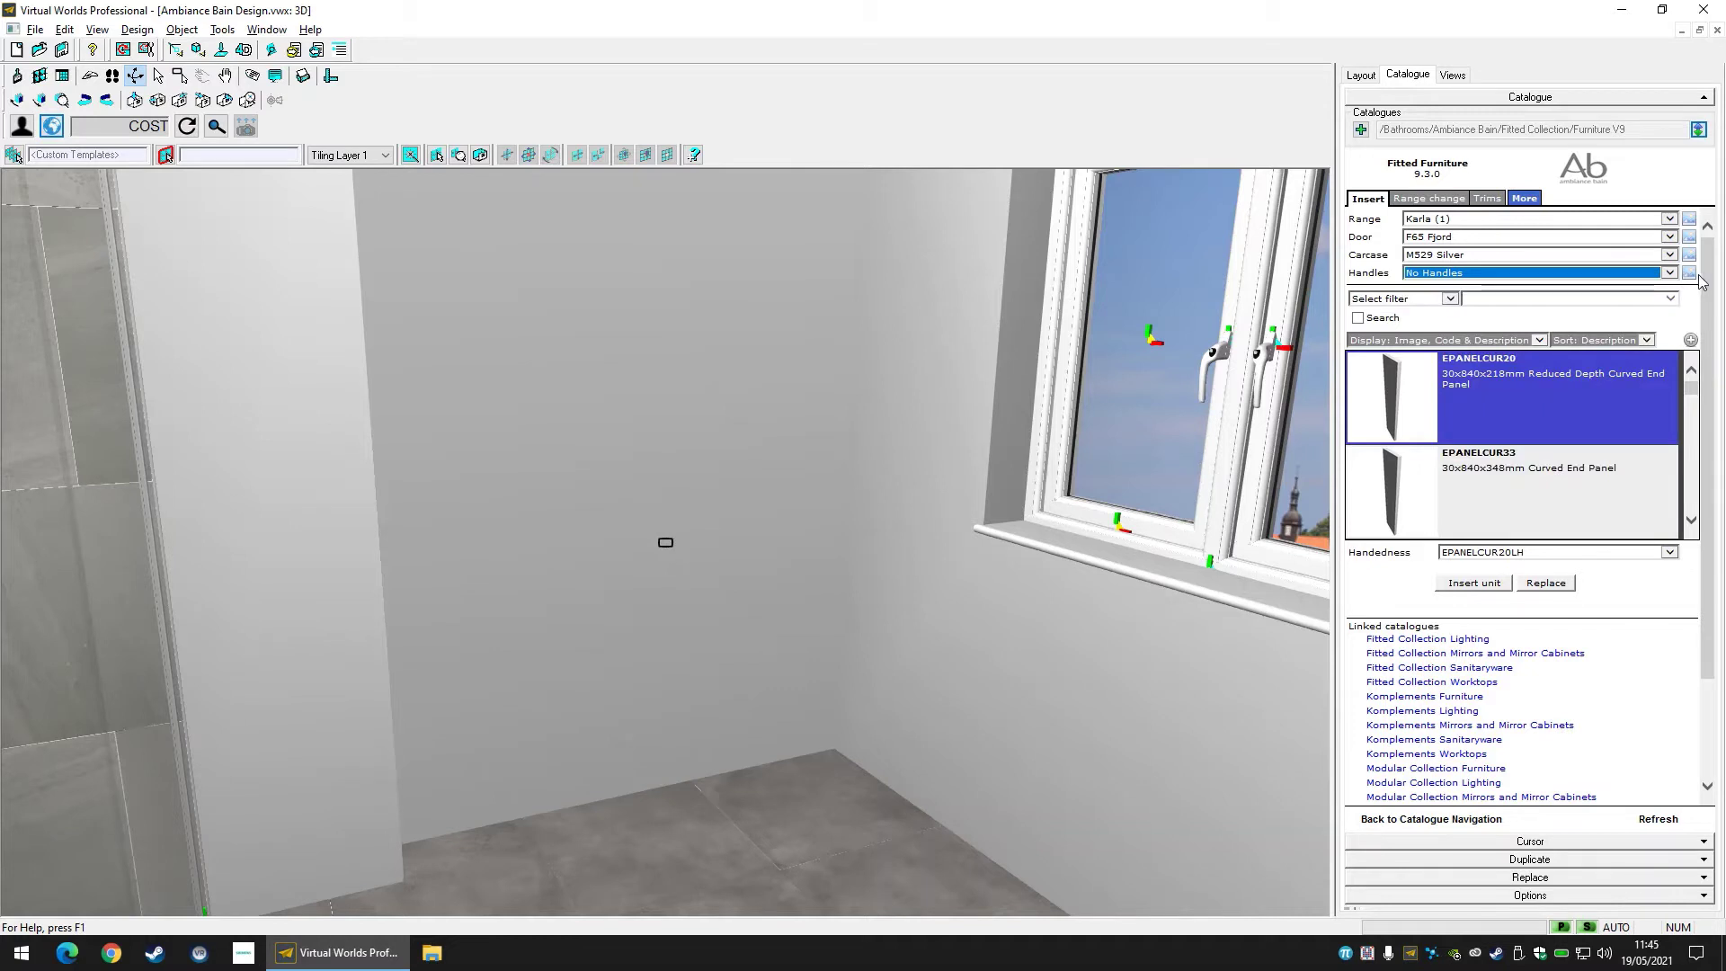
left_click(1688, 274)
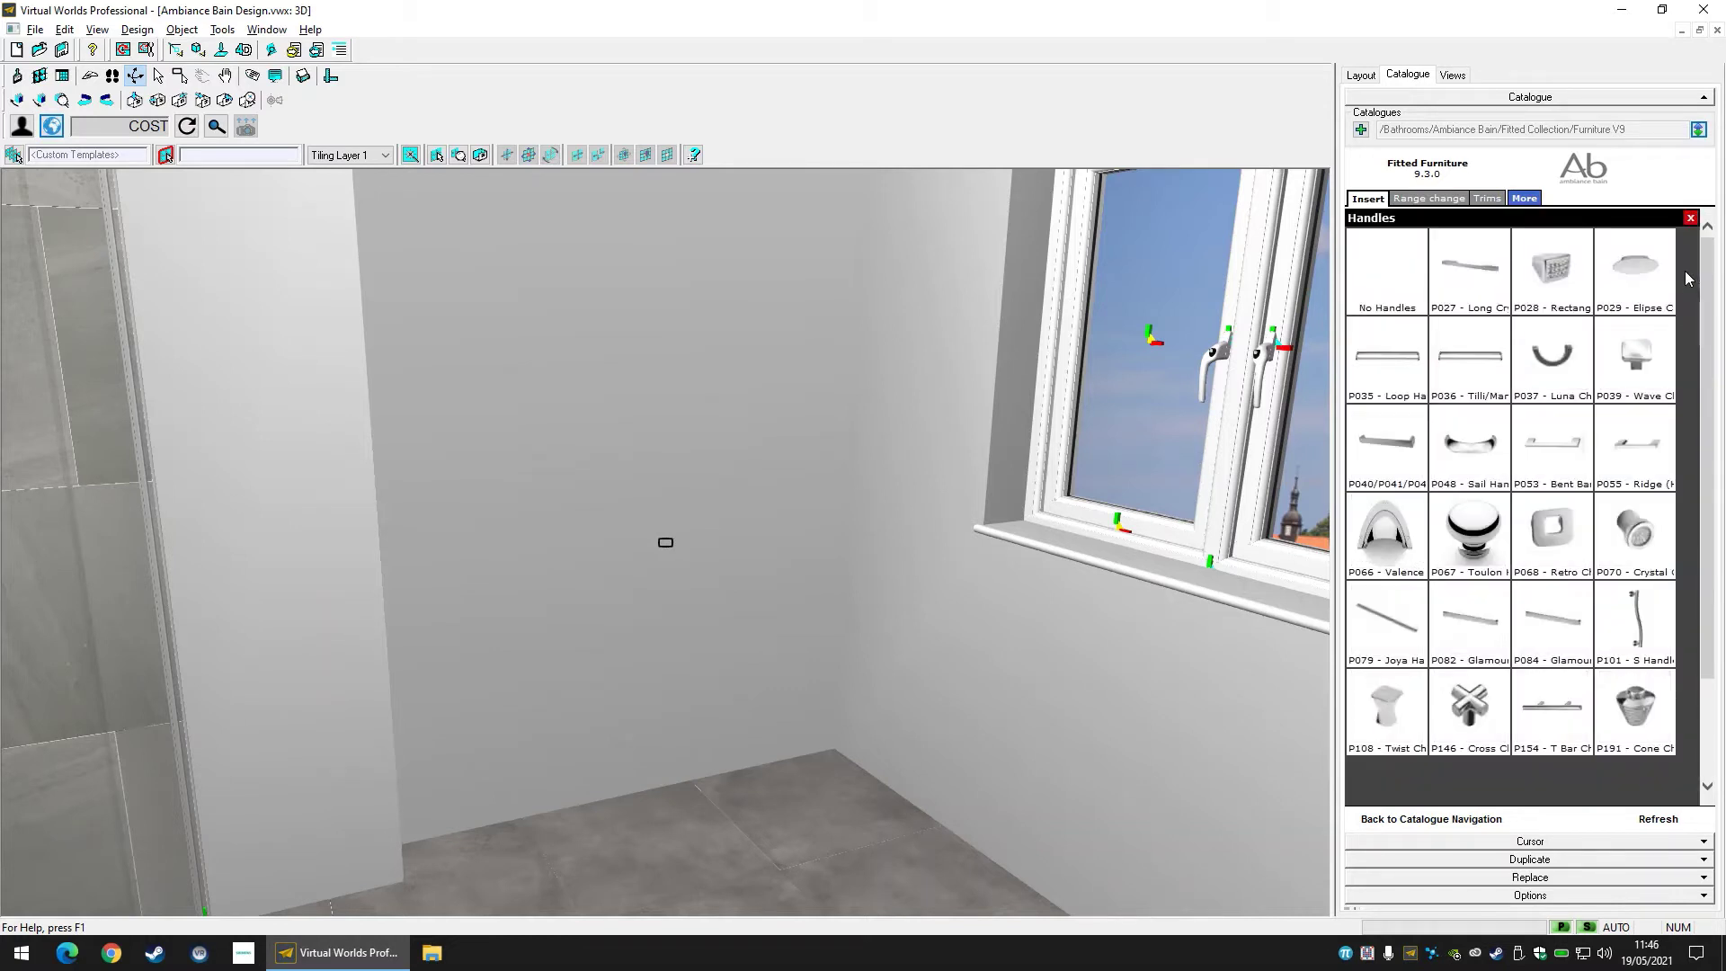
left_click(1689, 218)
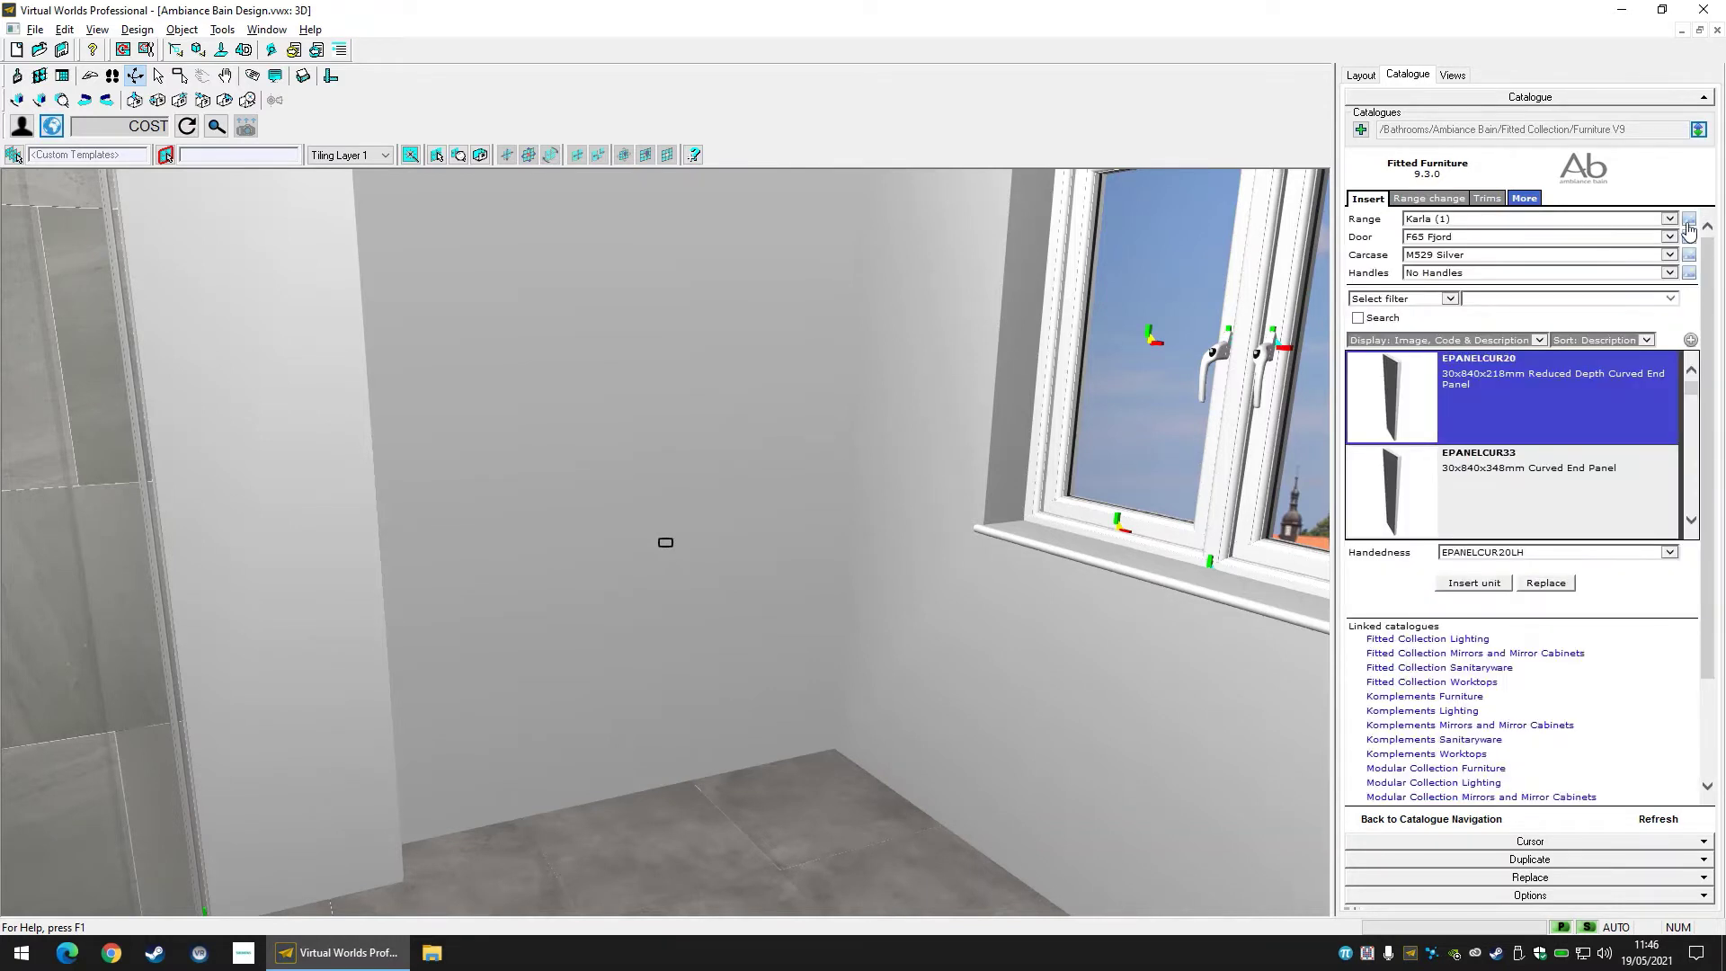
Search for partcode dba2060r and insert the DBA2060R offset basin unit on the back wall.
left_click(1359, 318)
left_click(1477, 322)
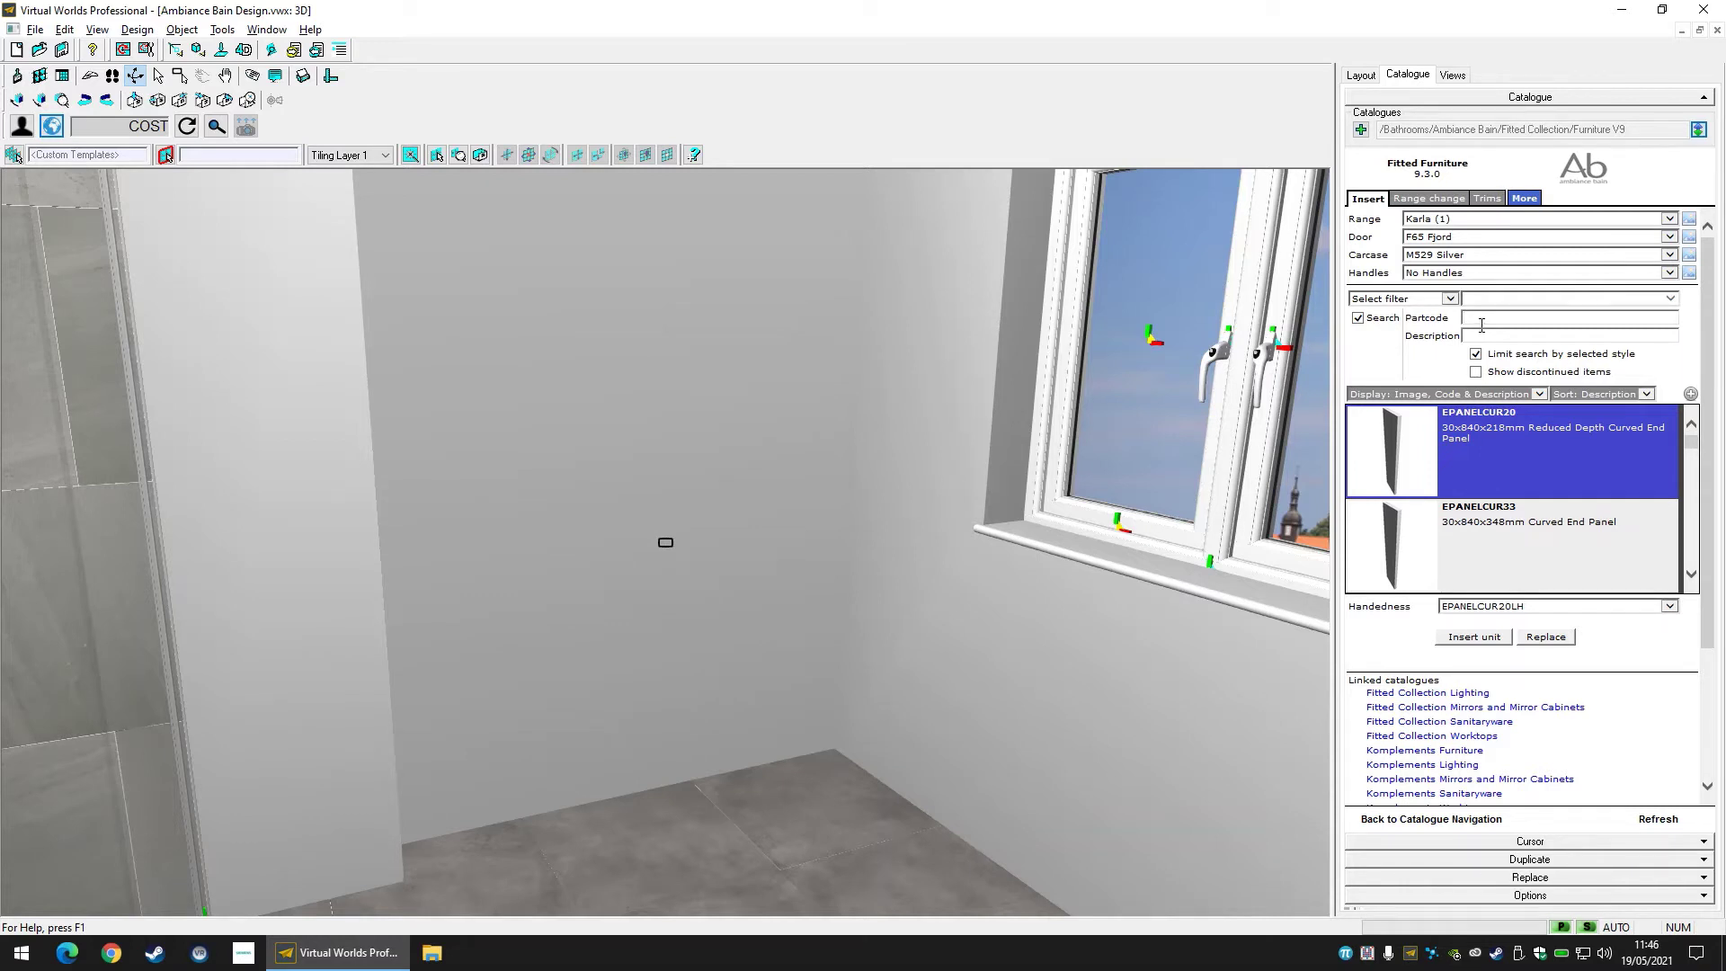
type("dba")
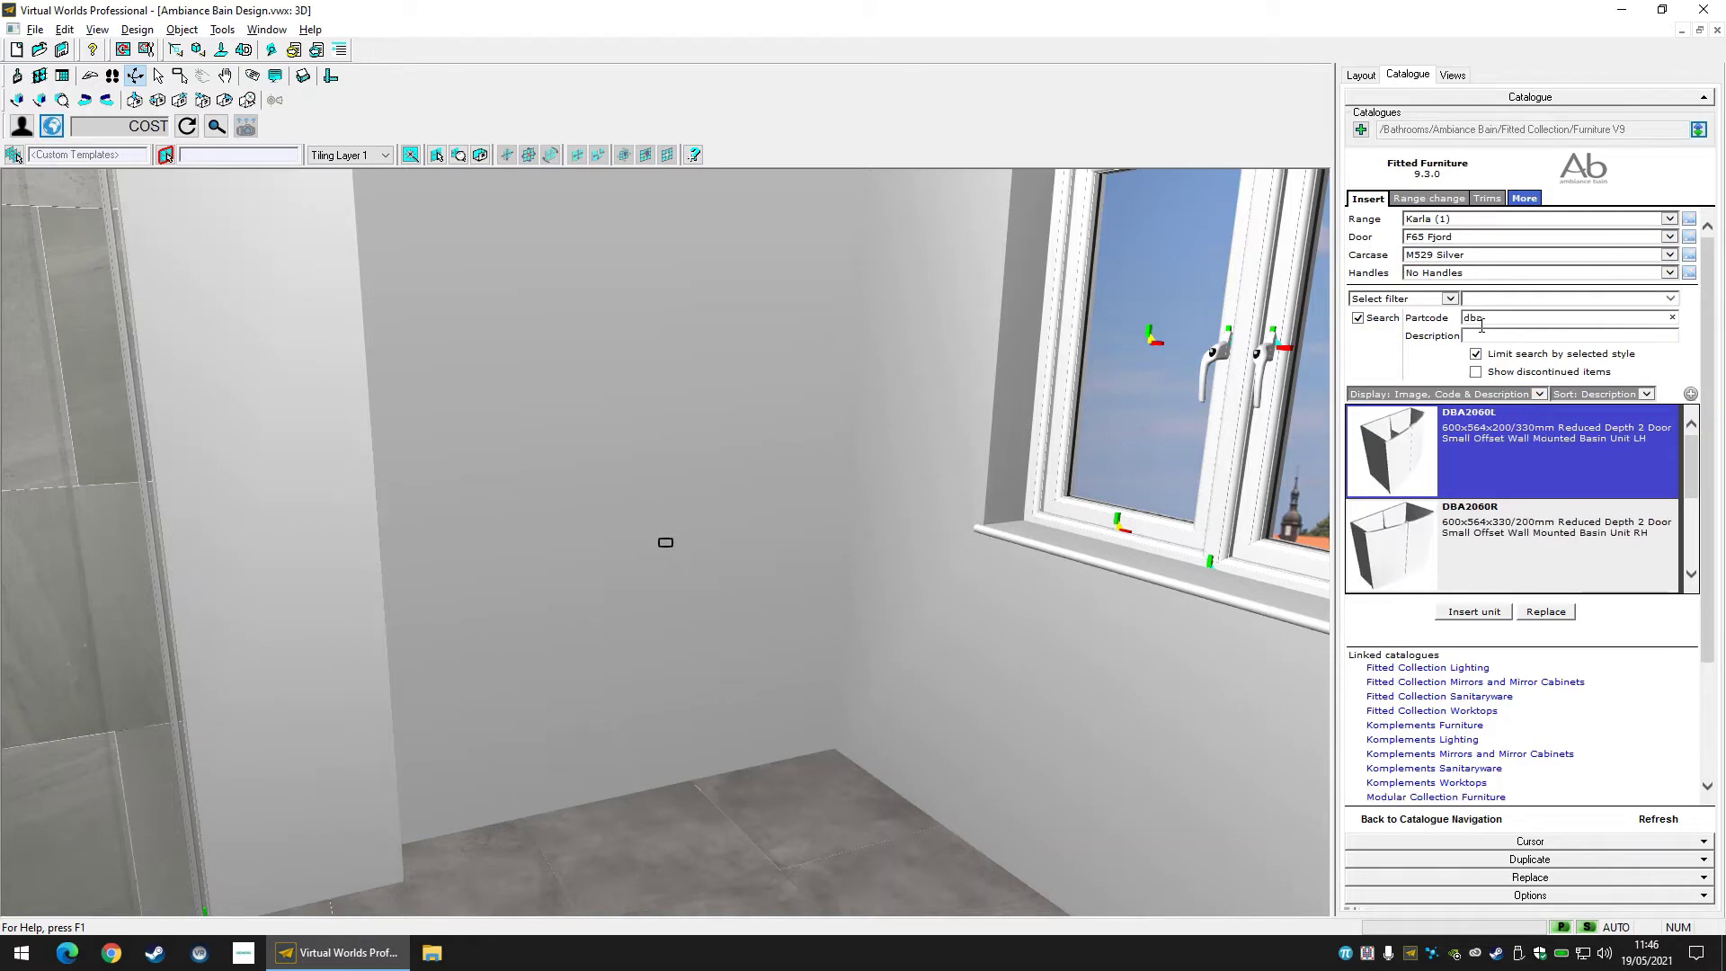
type("2060r")
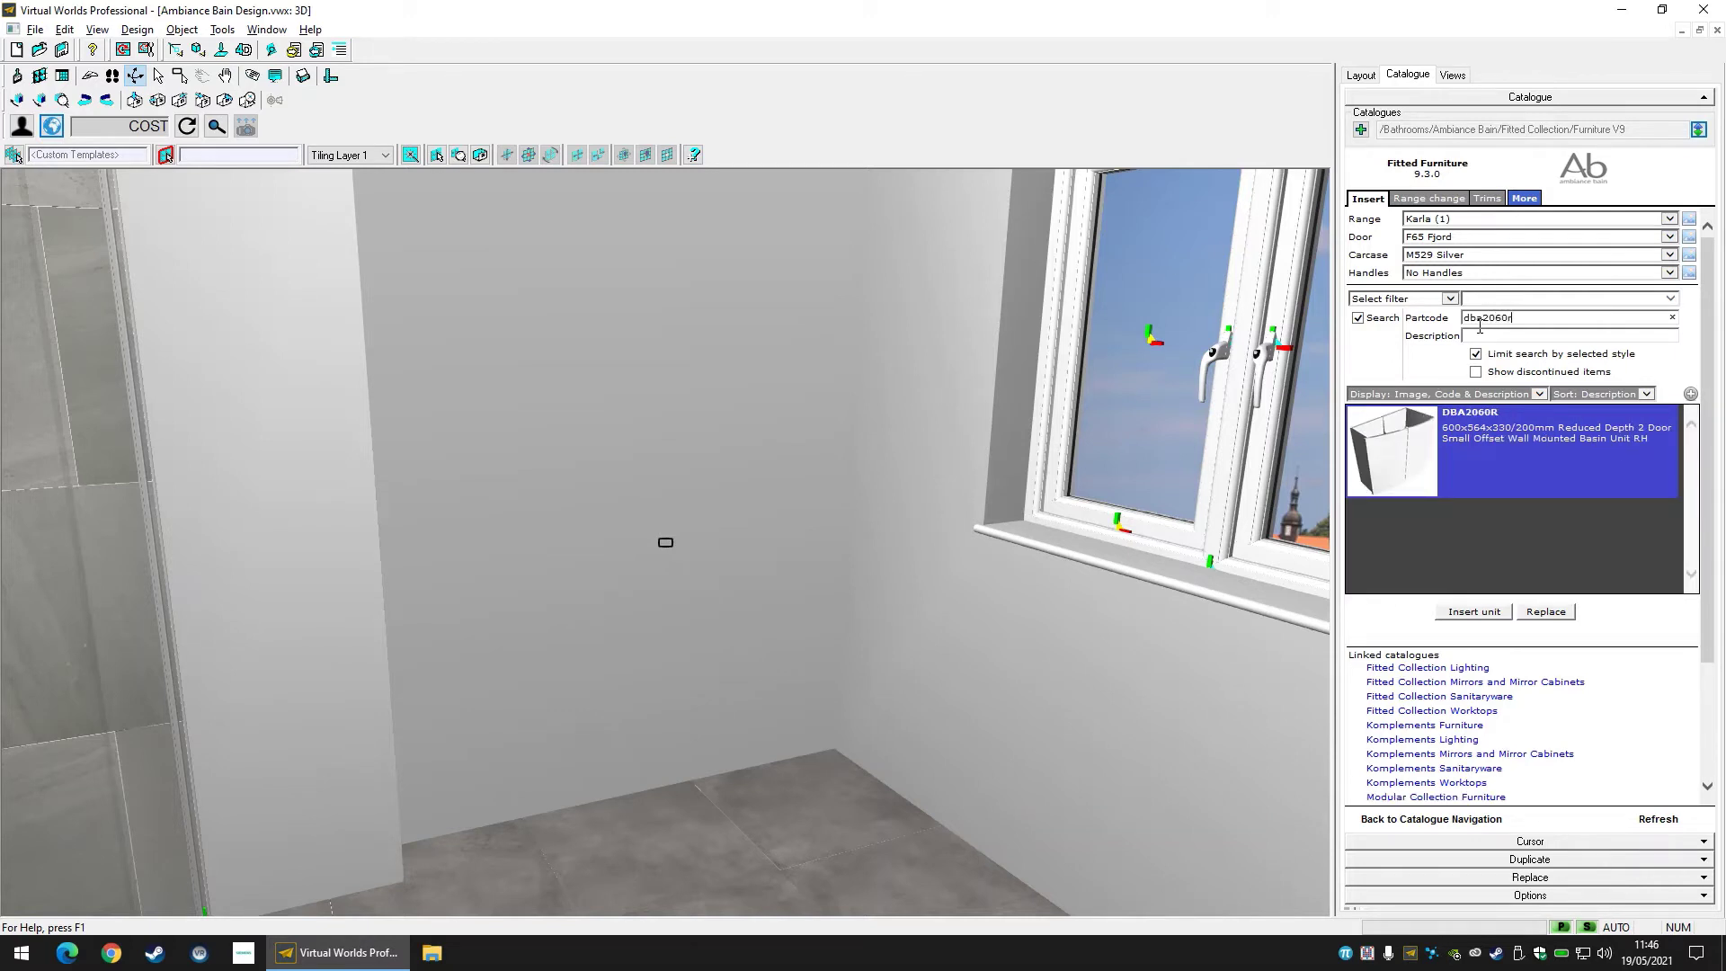
left_click(1483, 613)
left_click(656, 650)
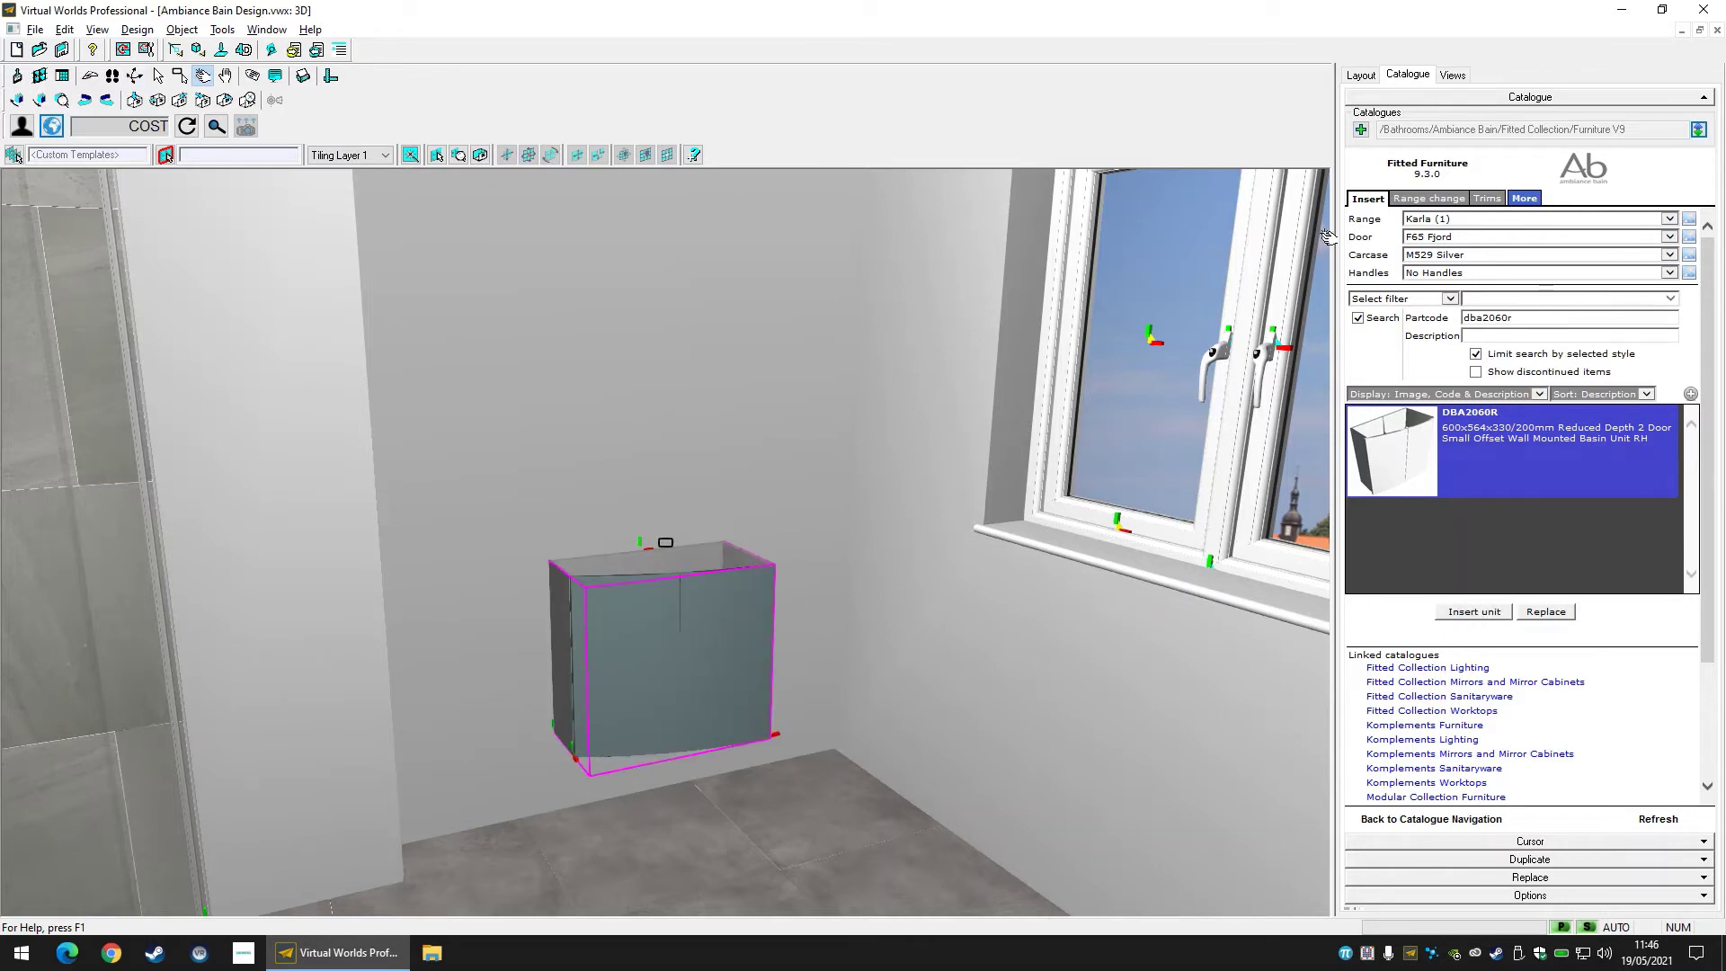
Reference the basin unit to the window wall and set its distance from that wall to 50 mm.
left_click(1368, 75)
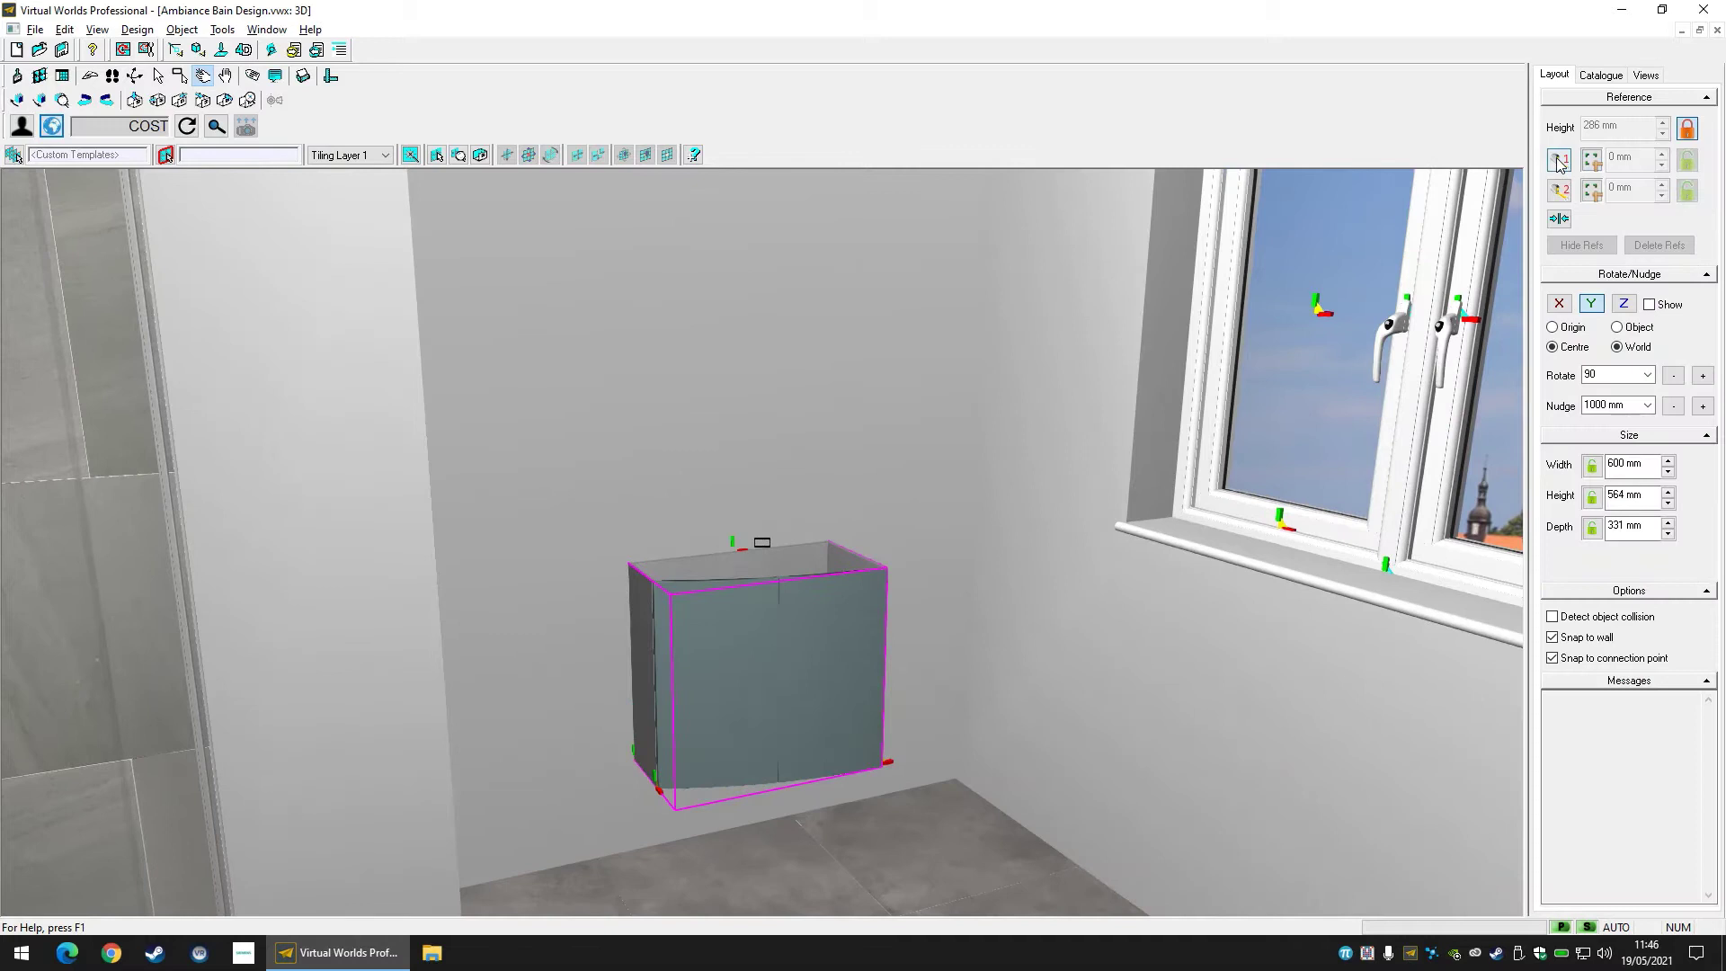
left_click(1041, 613)
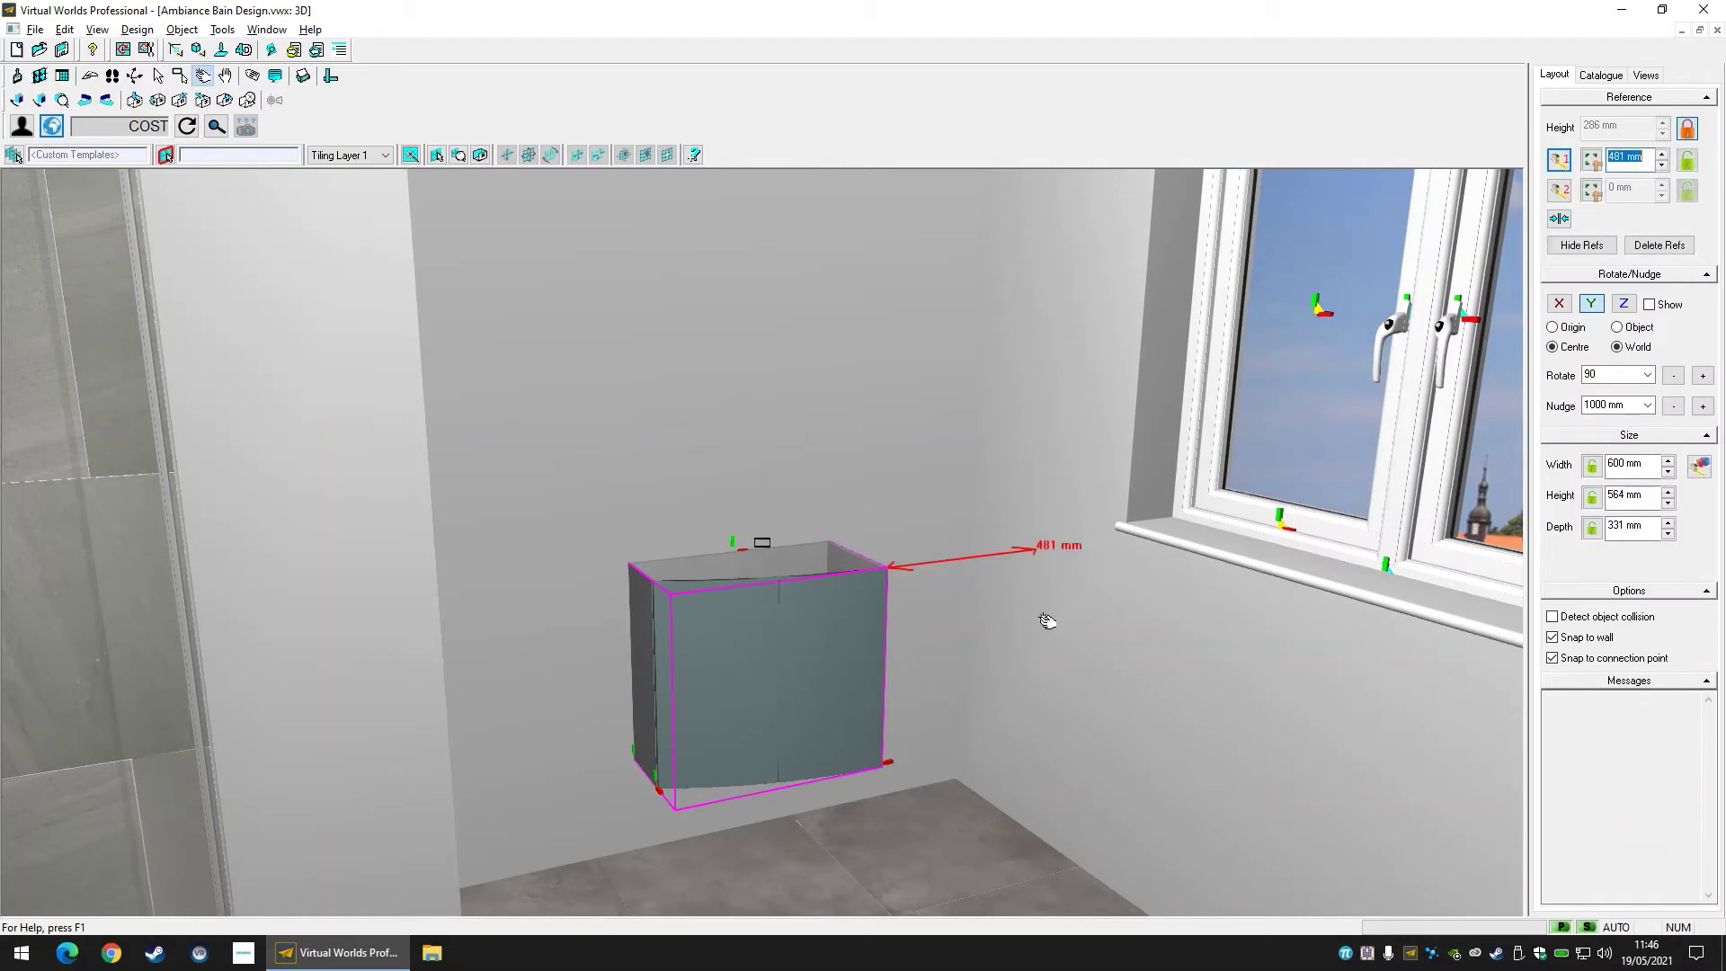
type("50")
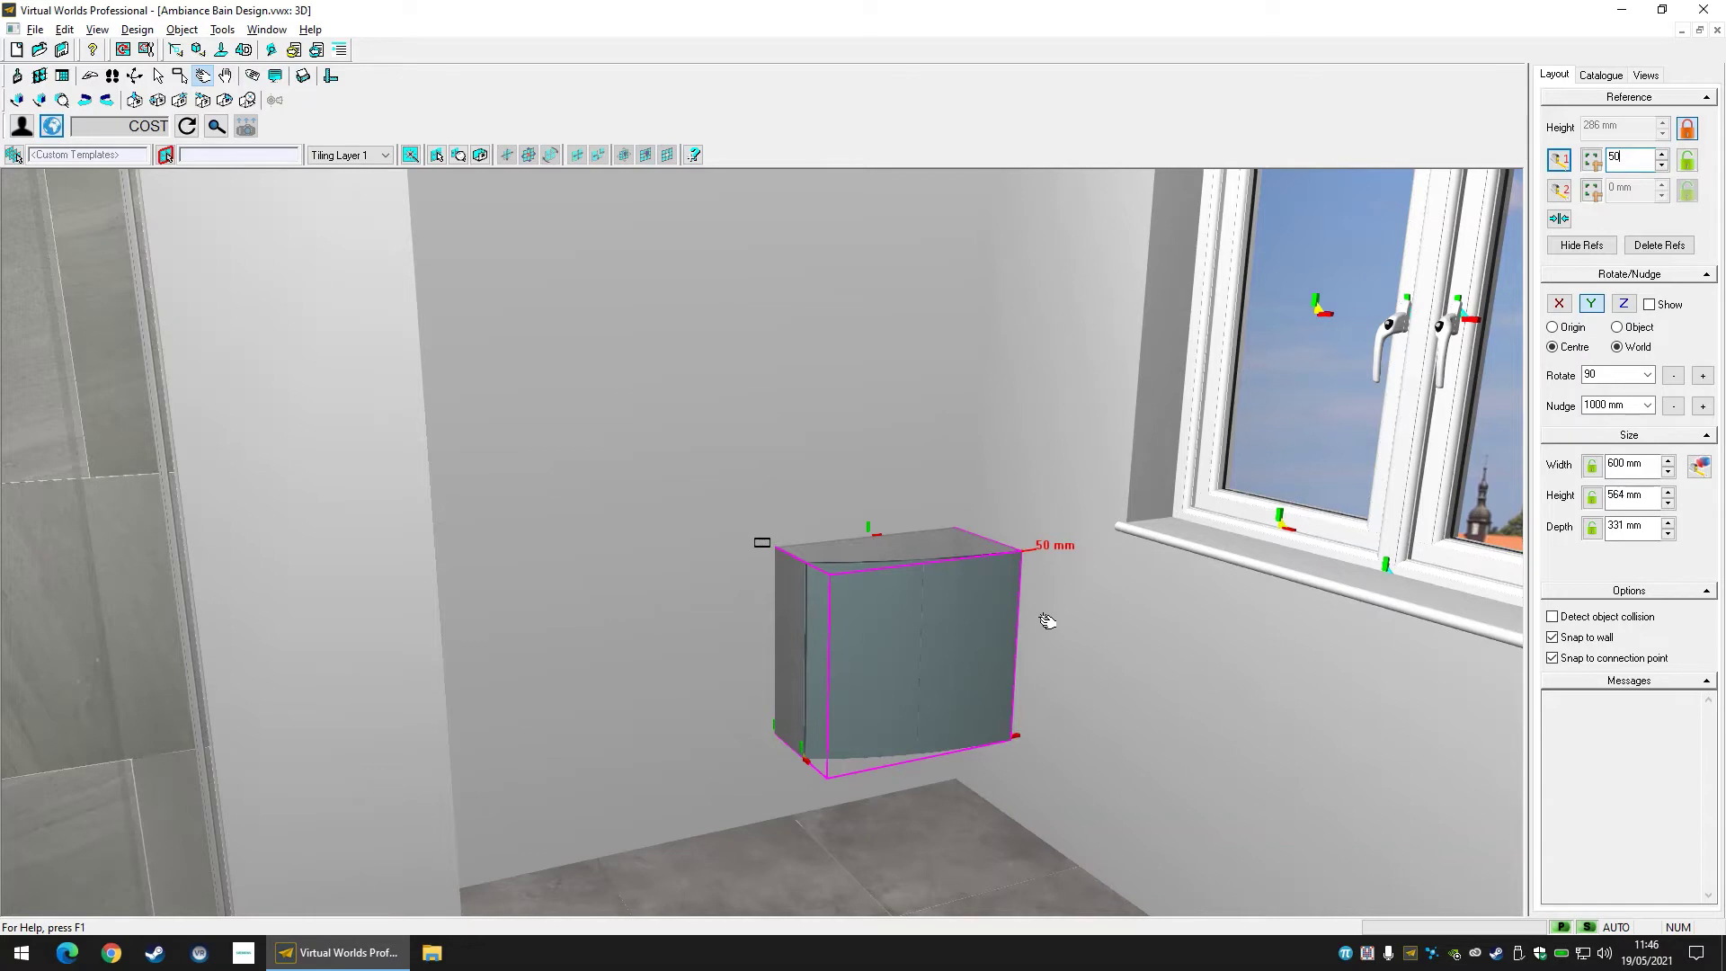
Turn off the partcode search and filter the furniture catalogue by type Base Units and width 300.
left_click(1600, 77)
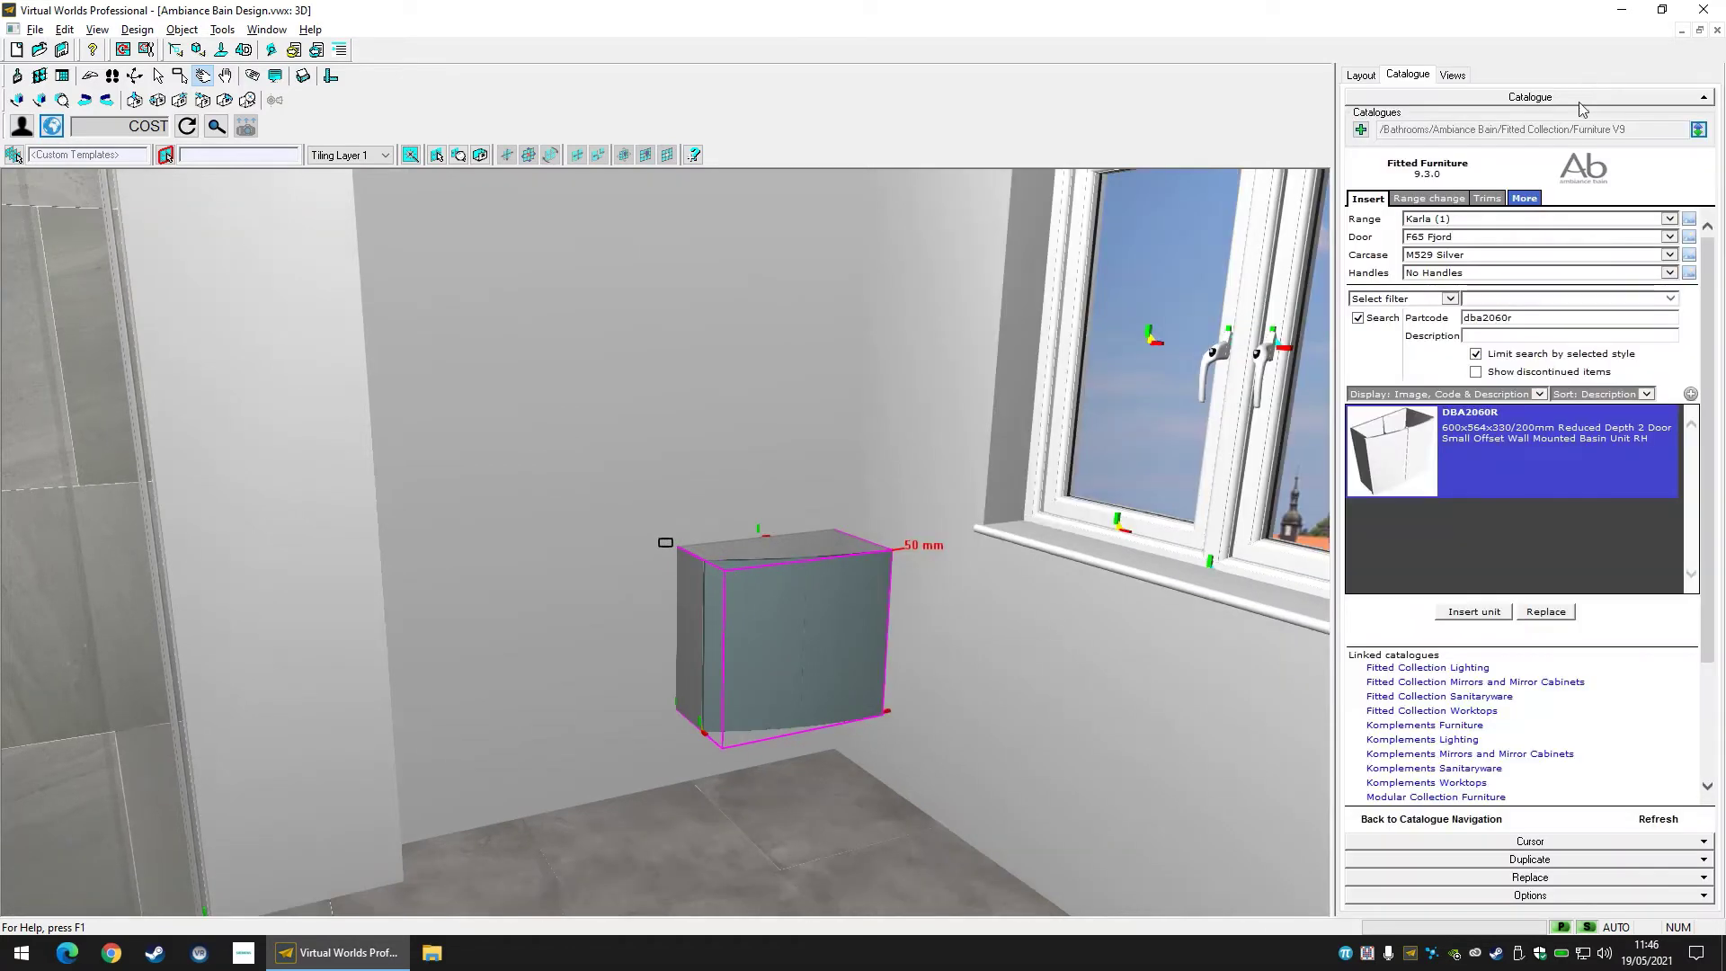
double_click(1514, 321)
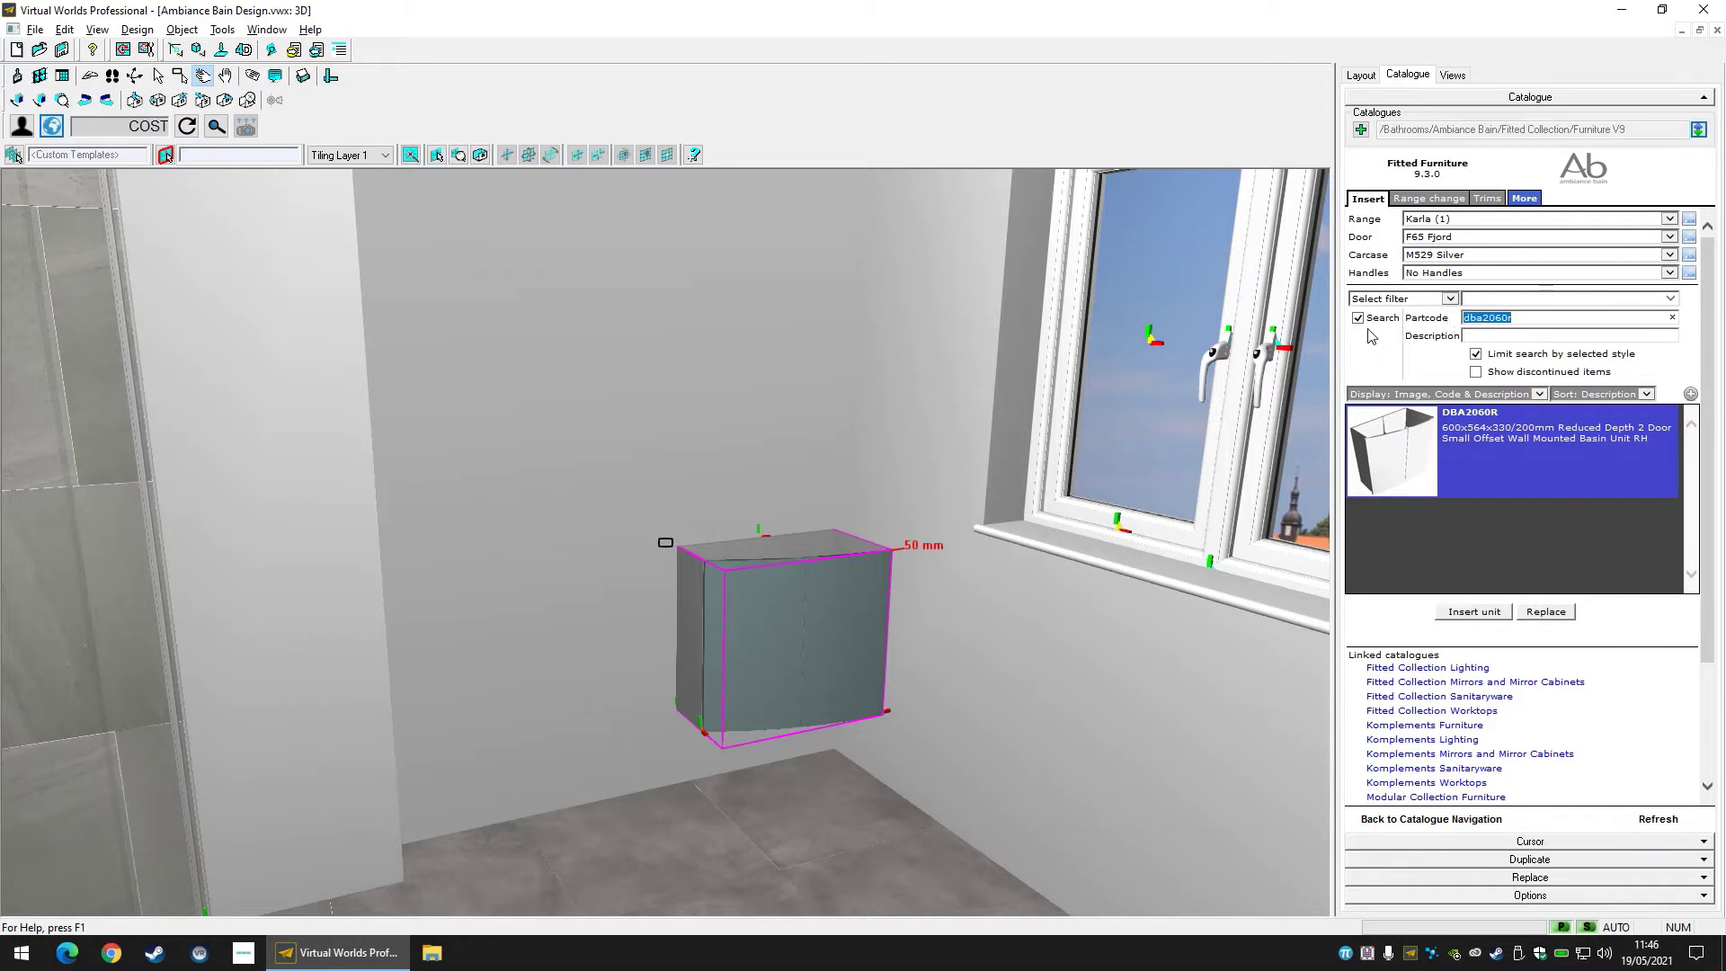
left_click(1358, 318)
left_click(1438, 299)
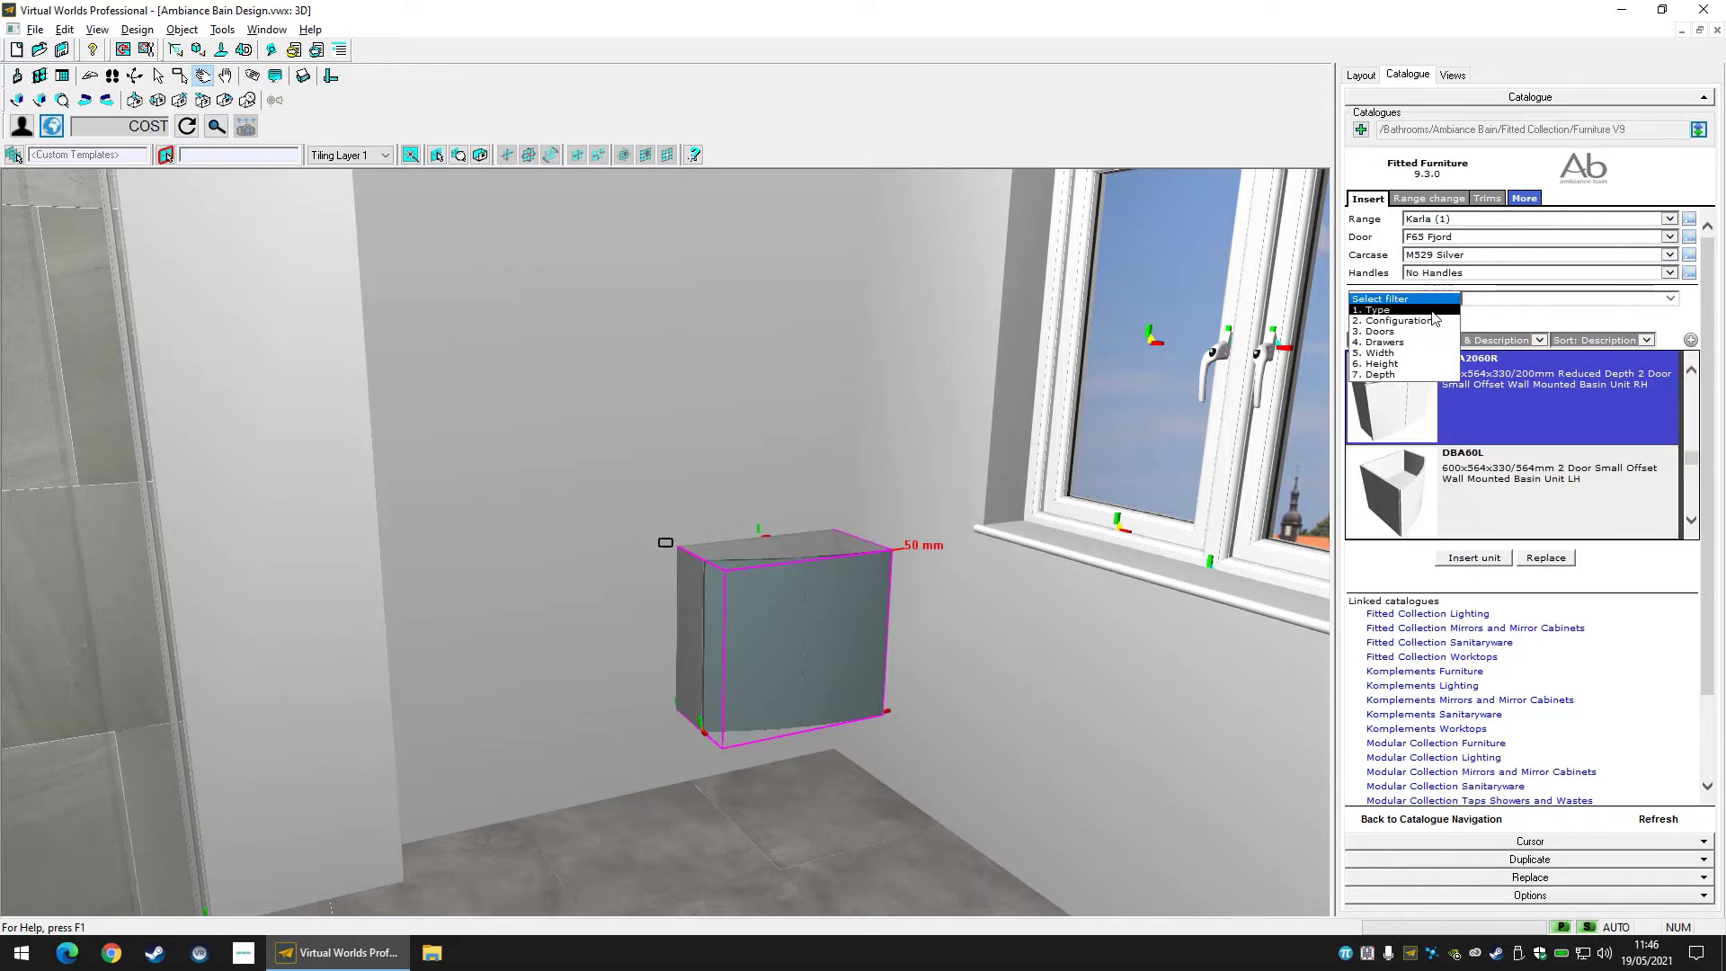
left_click(1433, 311)
left_click(1535, 299)
left_click(1535, 318)
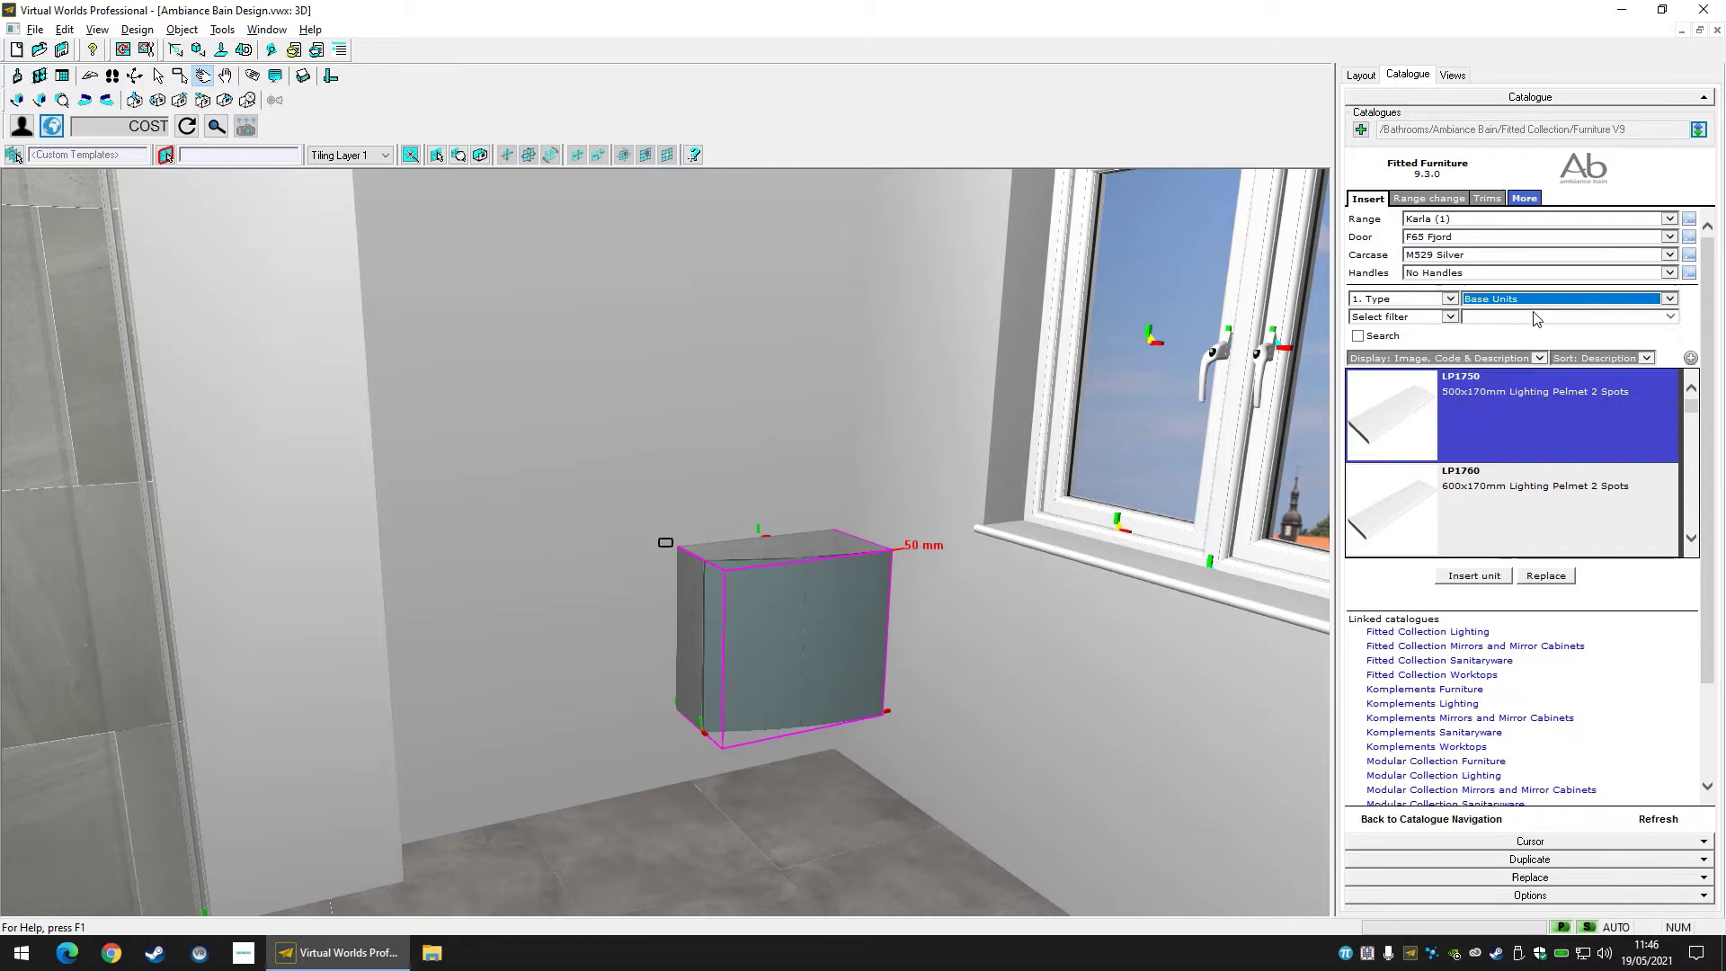
left_click(1448, 317)
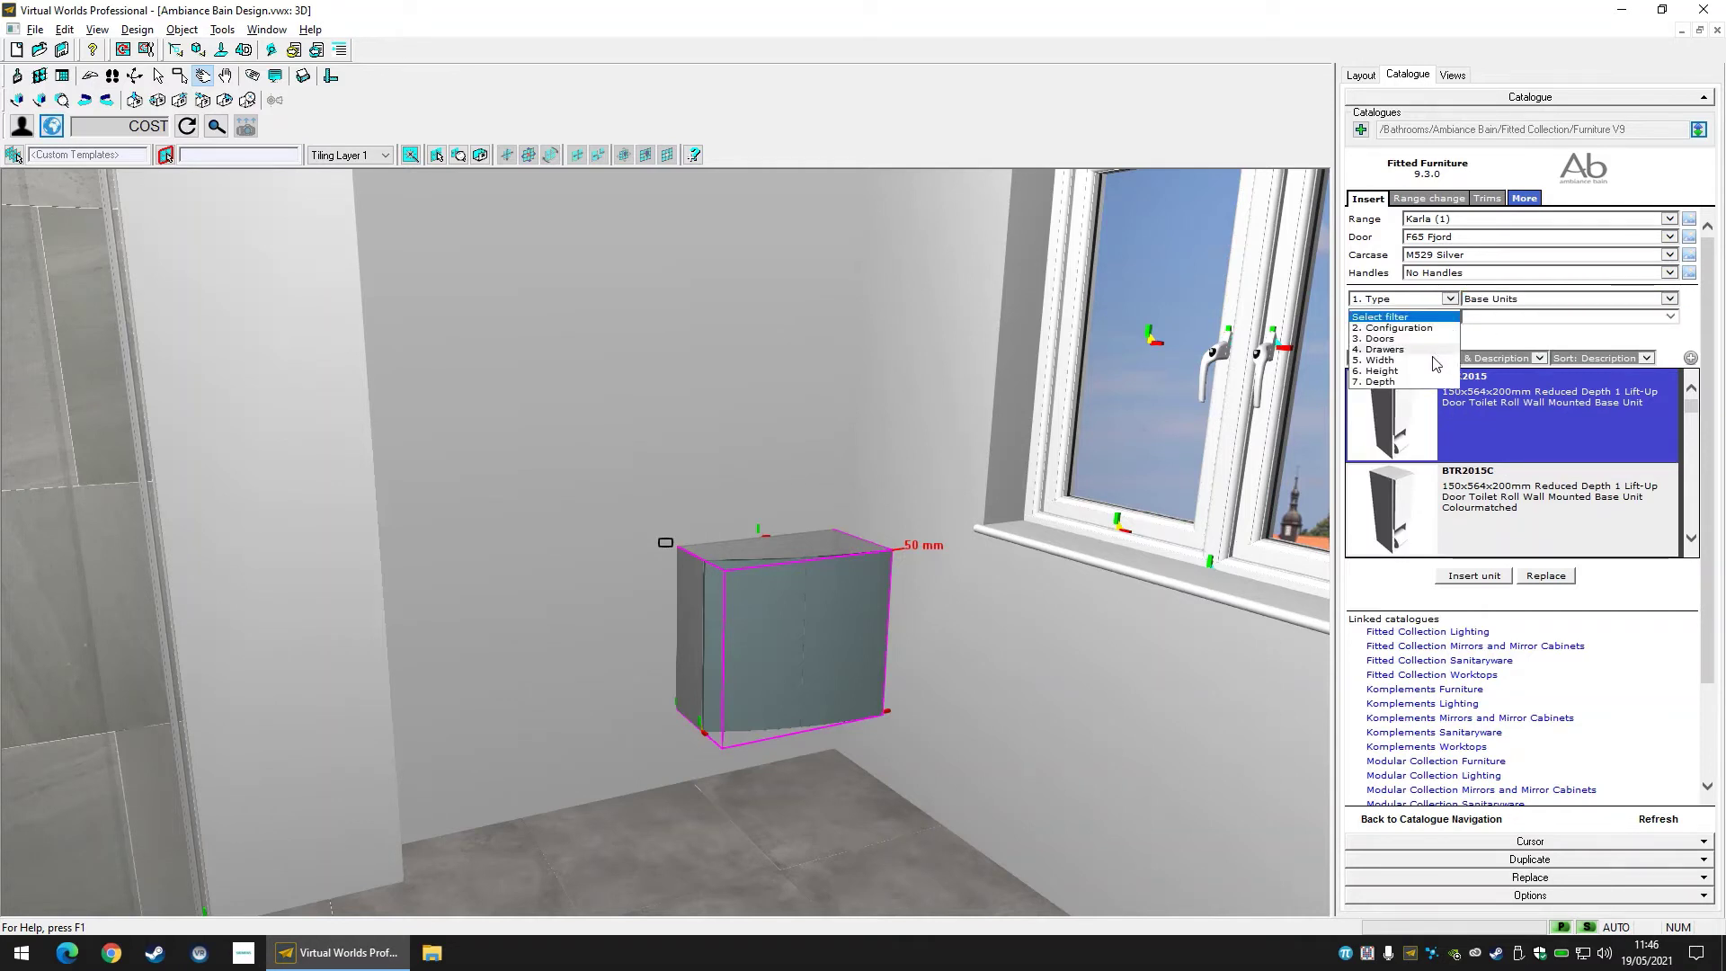
left_click(1436, 360)
left_click(1503, 316)
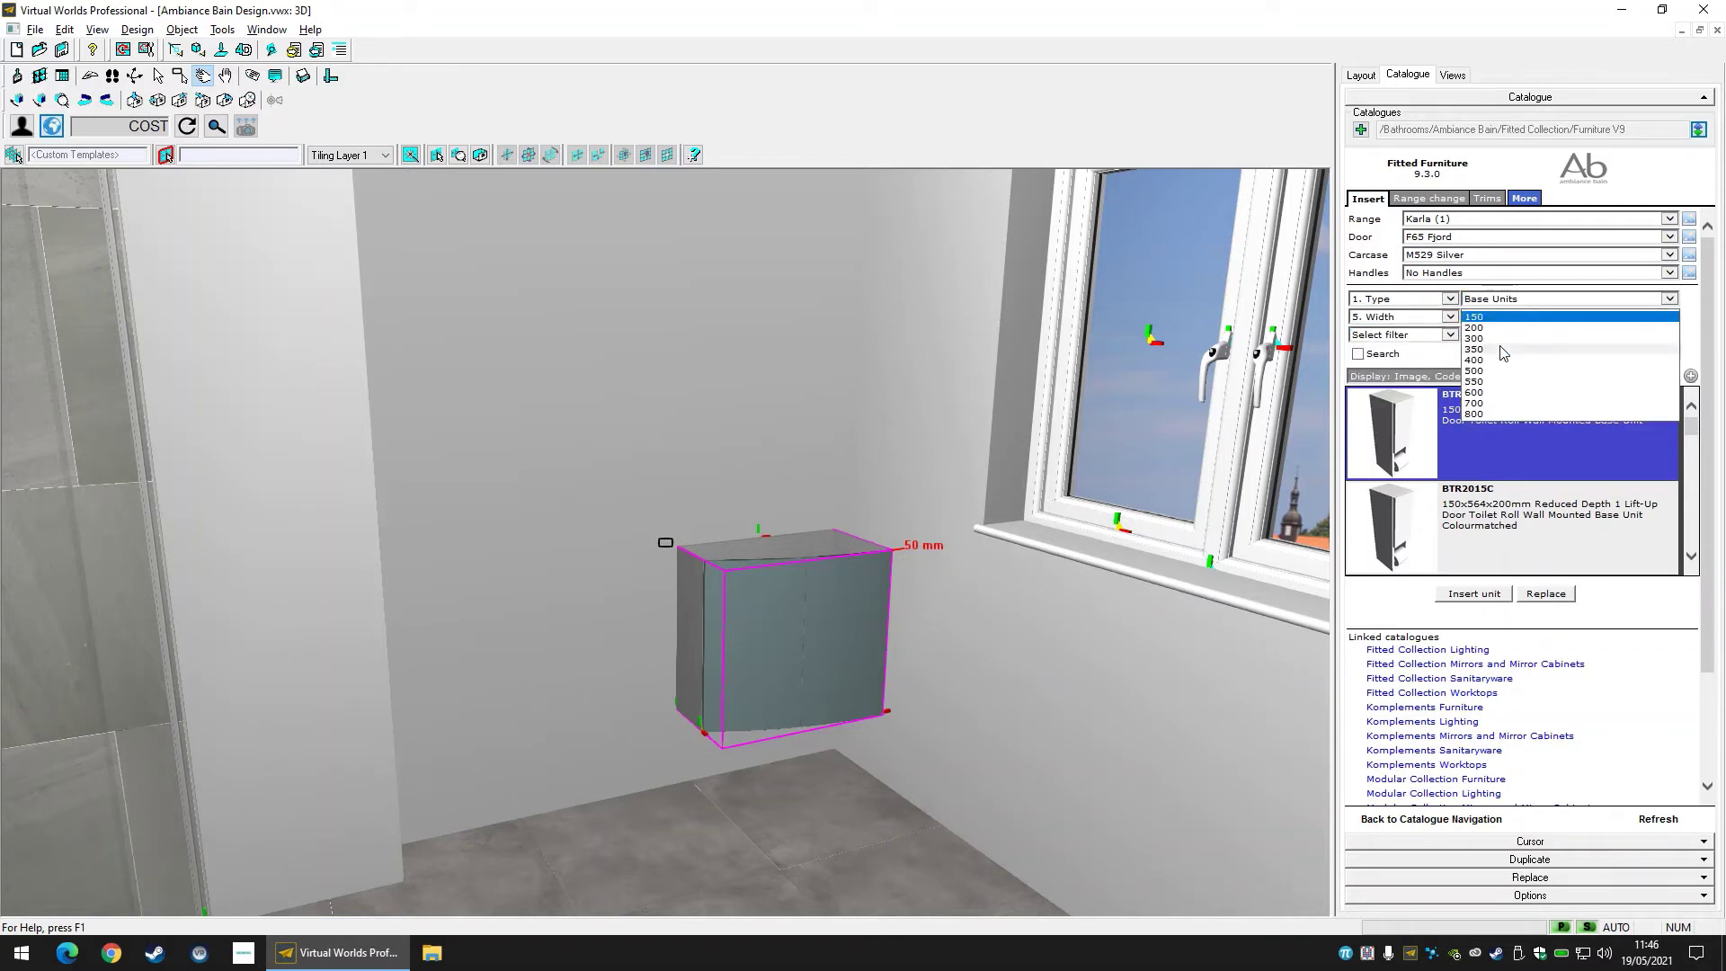
left_click(1503, 339)
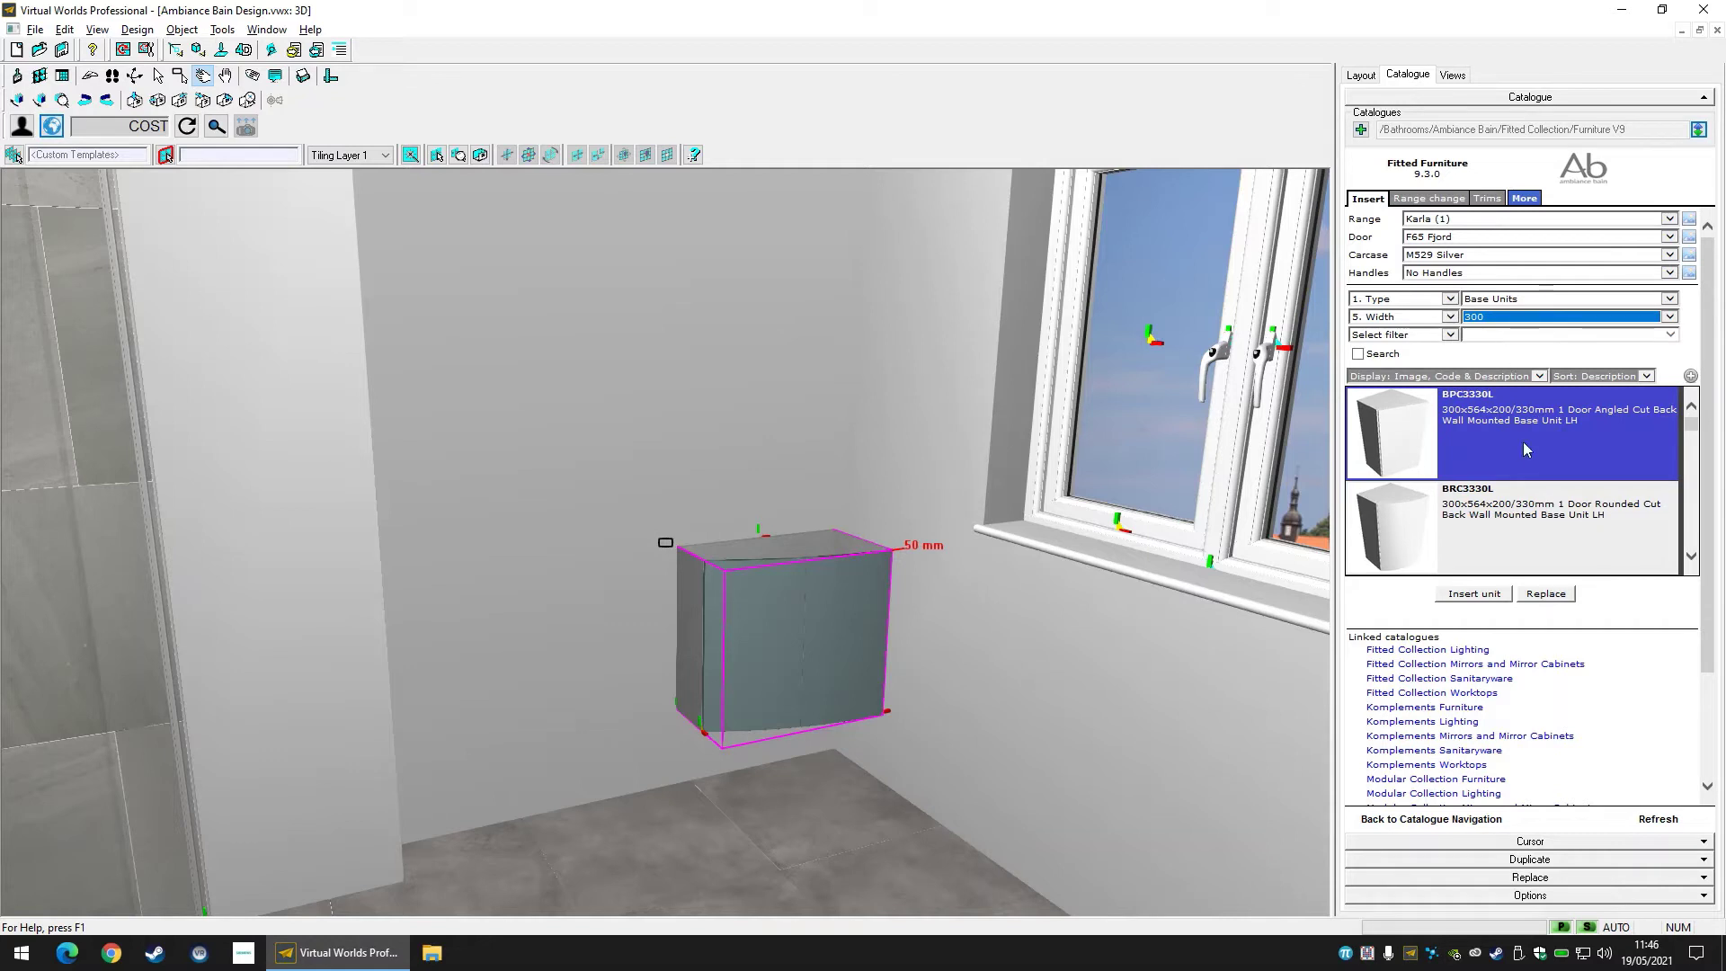
Insert the B2030L reduced depth wall mounted base unit on the back wall, against the basin unit's side farther from the window.
left_click(1695, 428)
scroll(1695, 433, "down", 1)
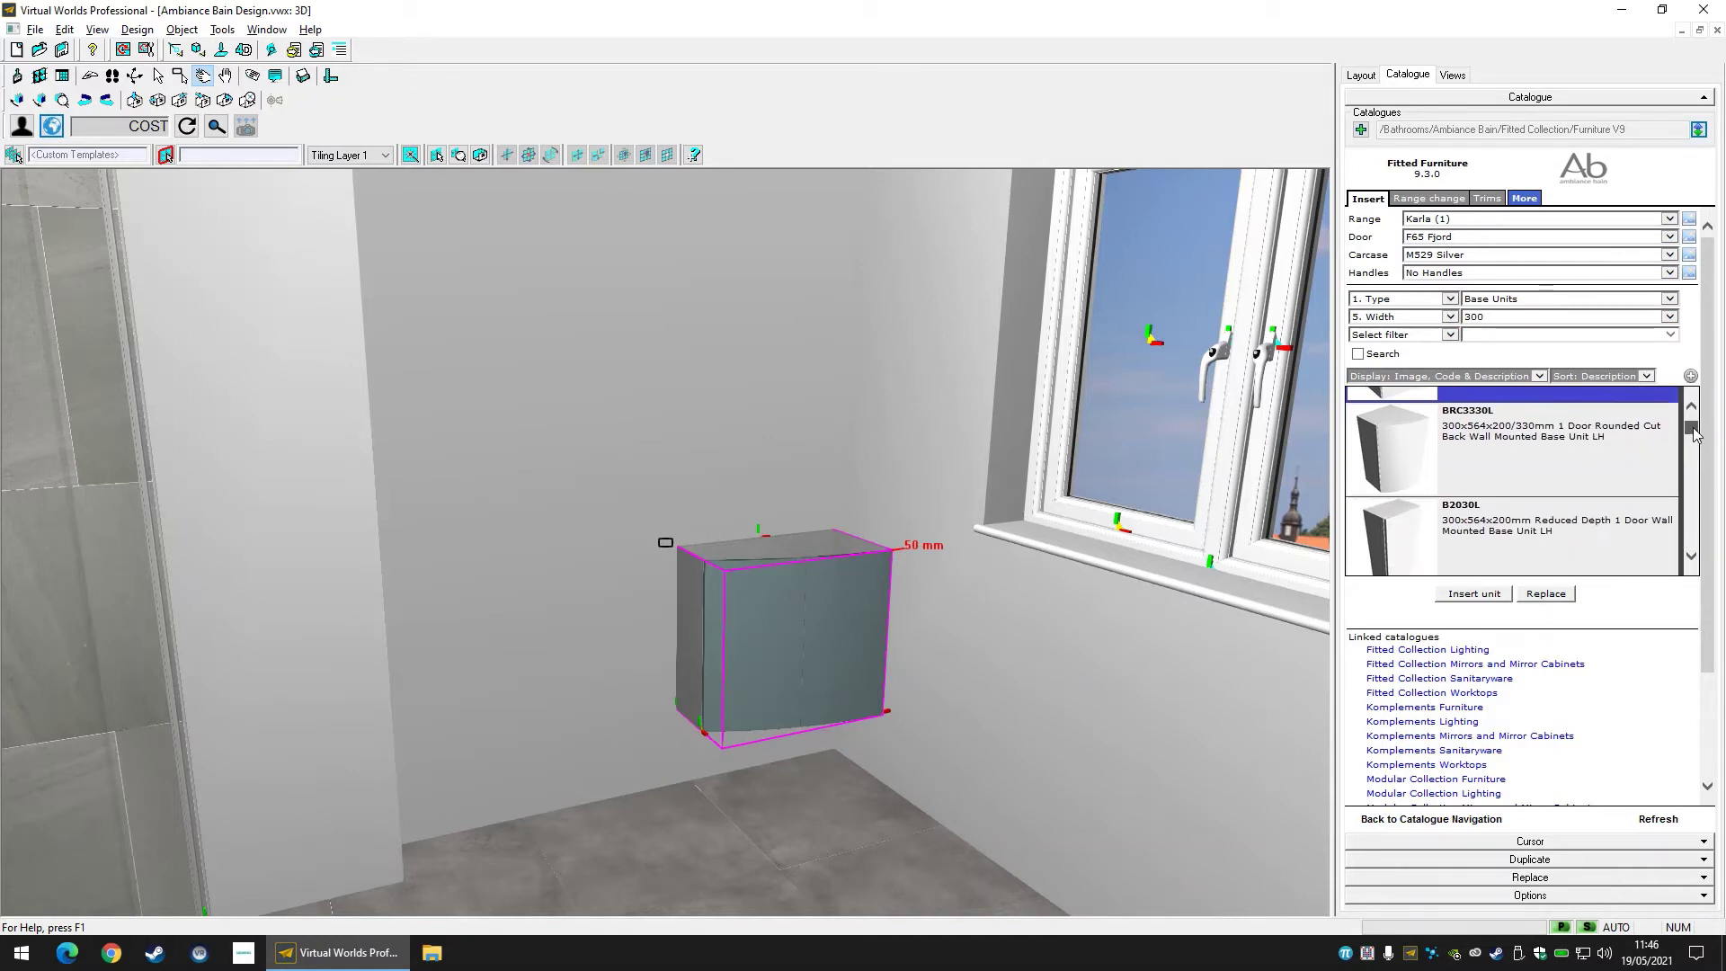
scroll(1695, 432, "up", 1)
scroll(1591, 483, "down", 1)
scroll(1589, 483, "down", 2)
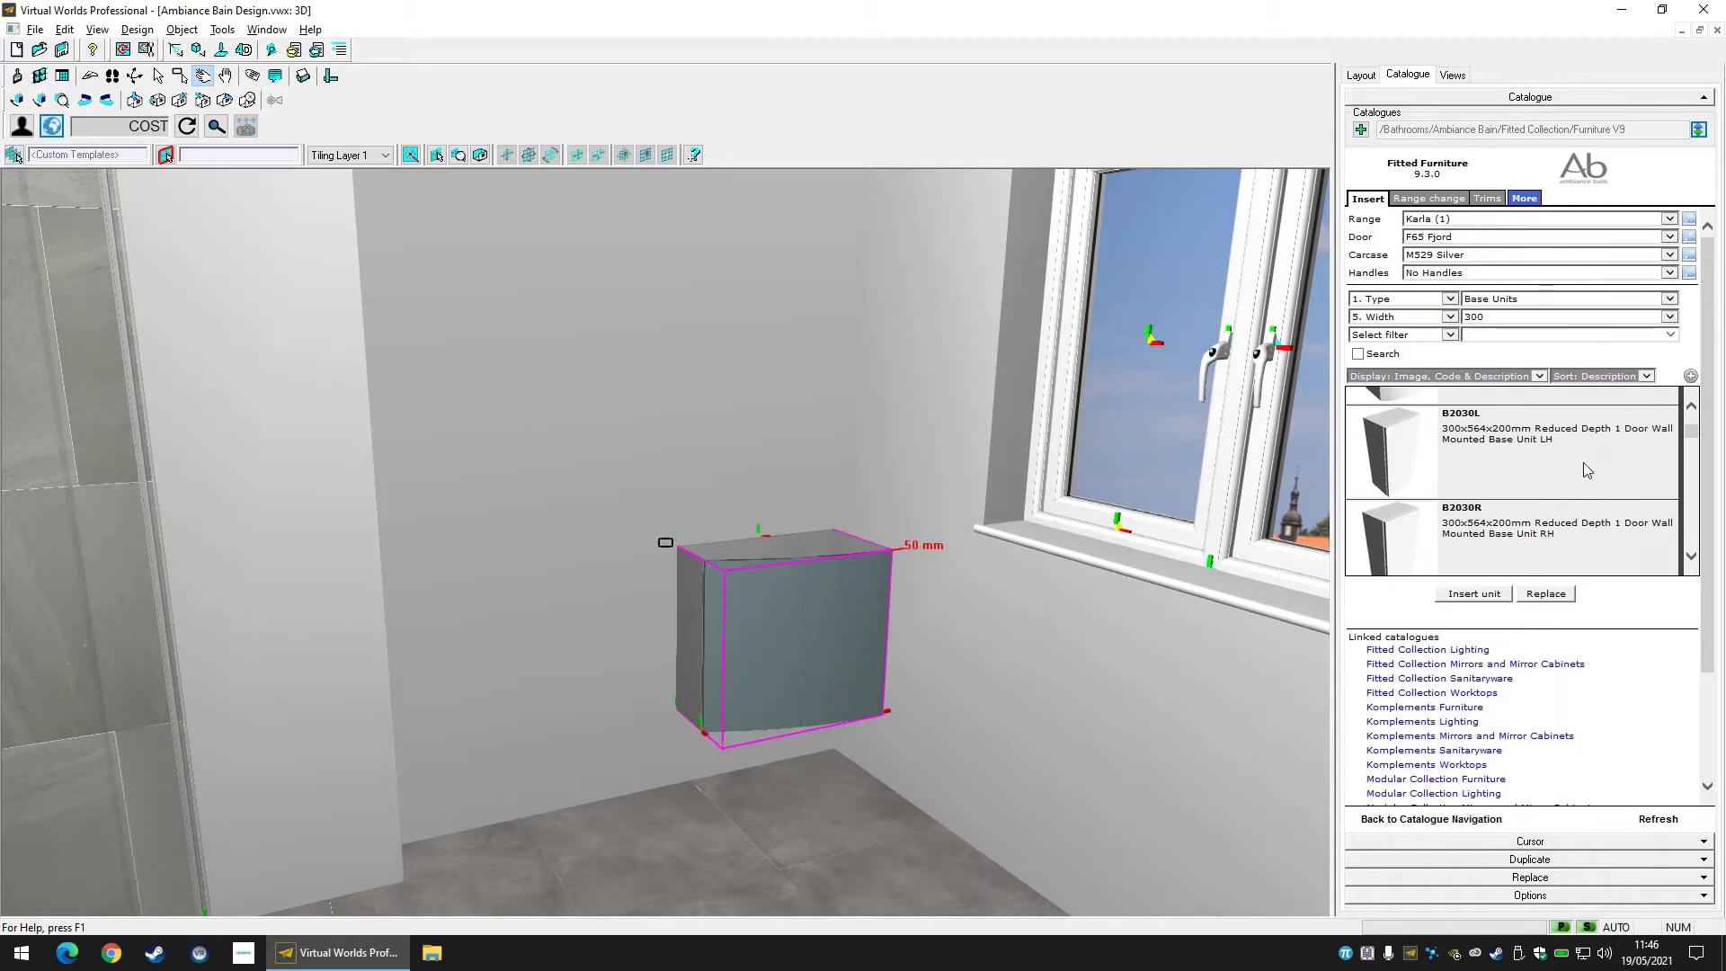
left_click(1583, 462)
left_click(1570, 532)
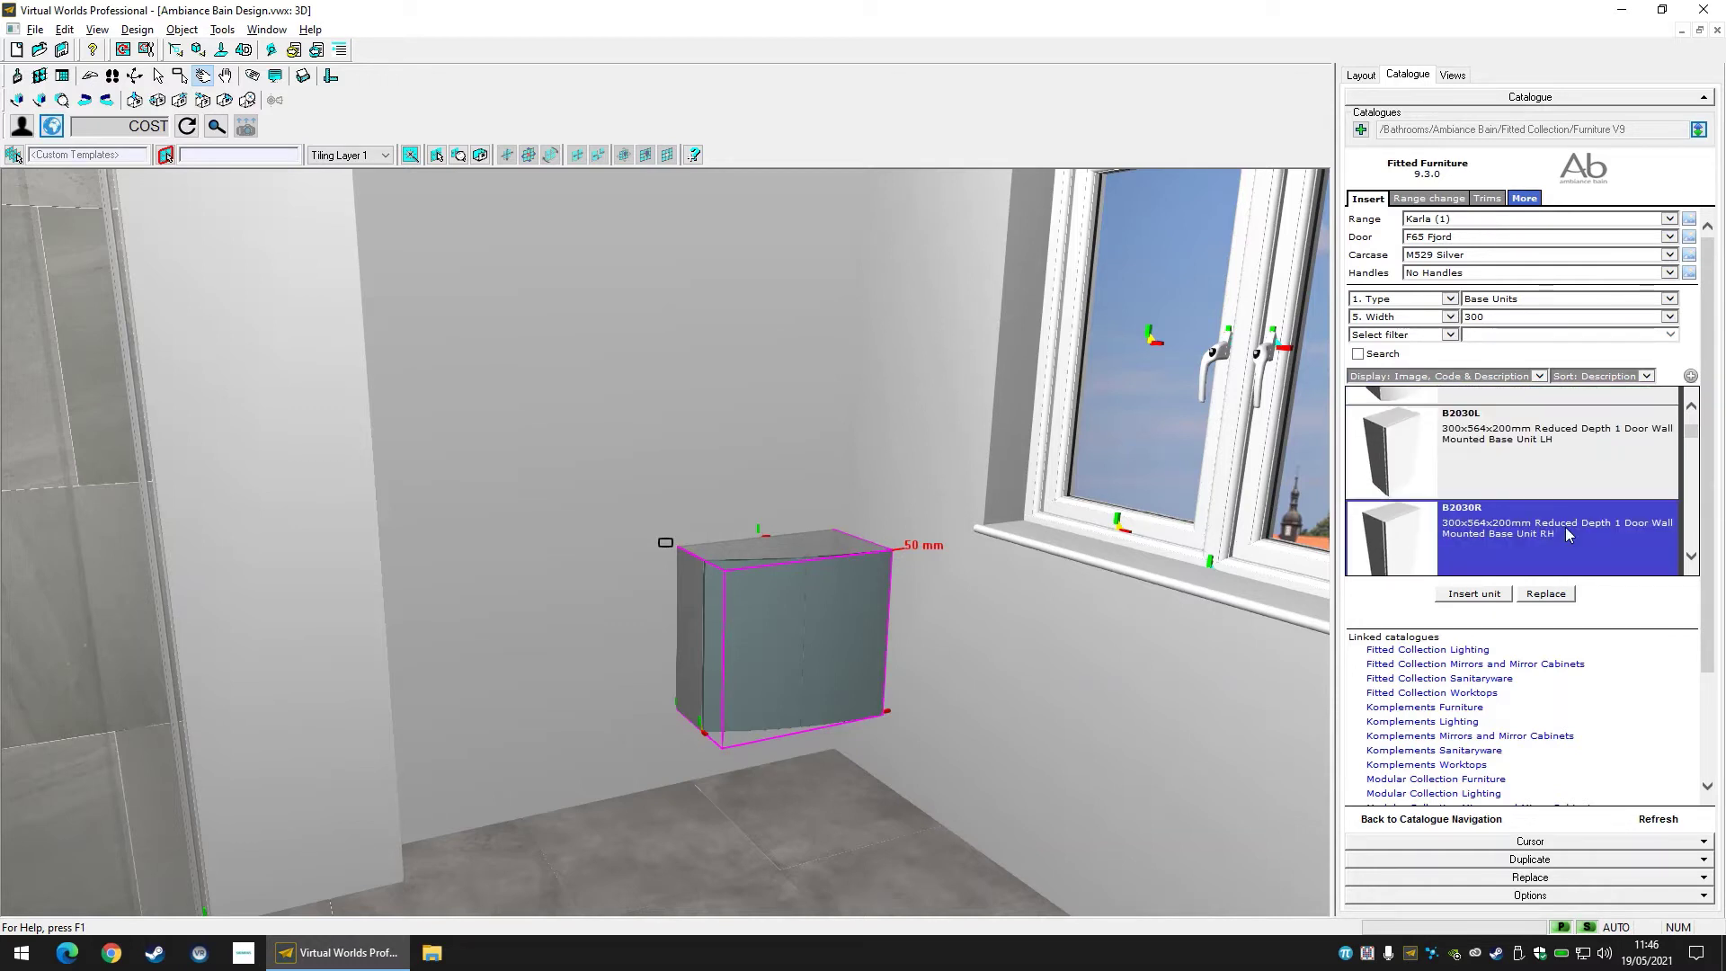
left_click(1558, 463)
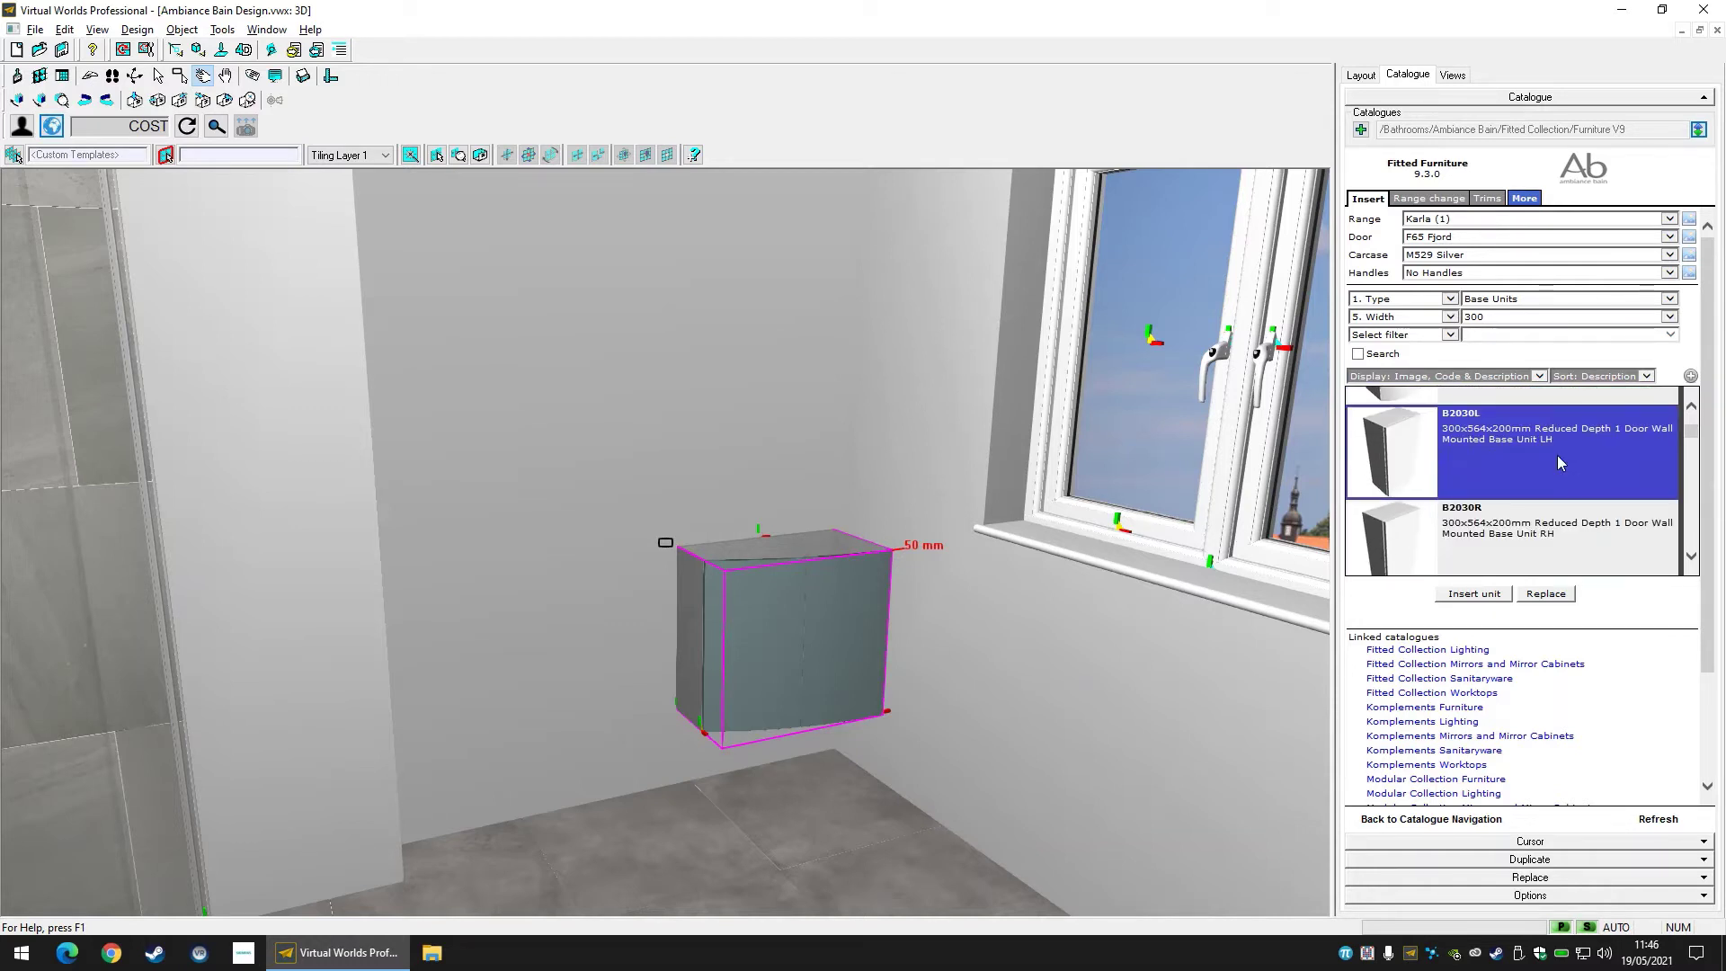
left_click(1475, 595)
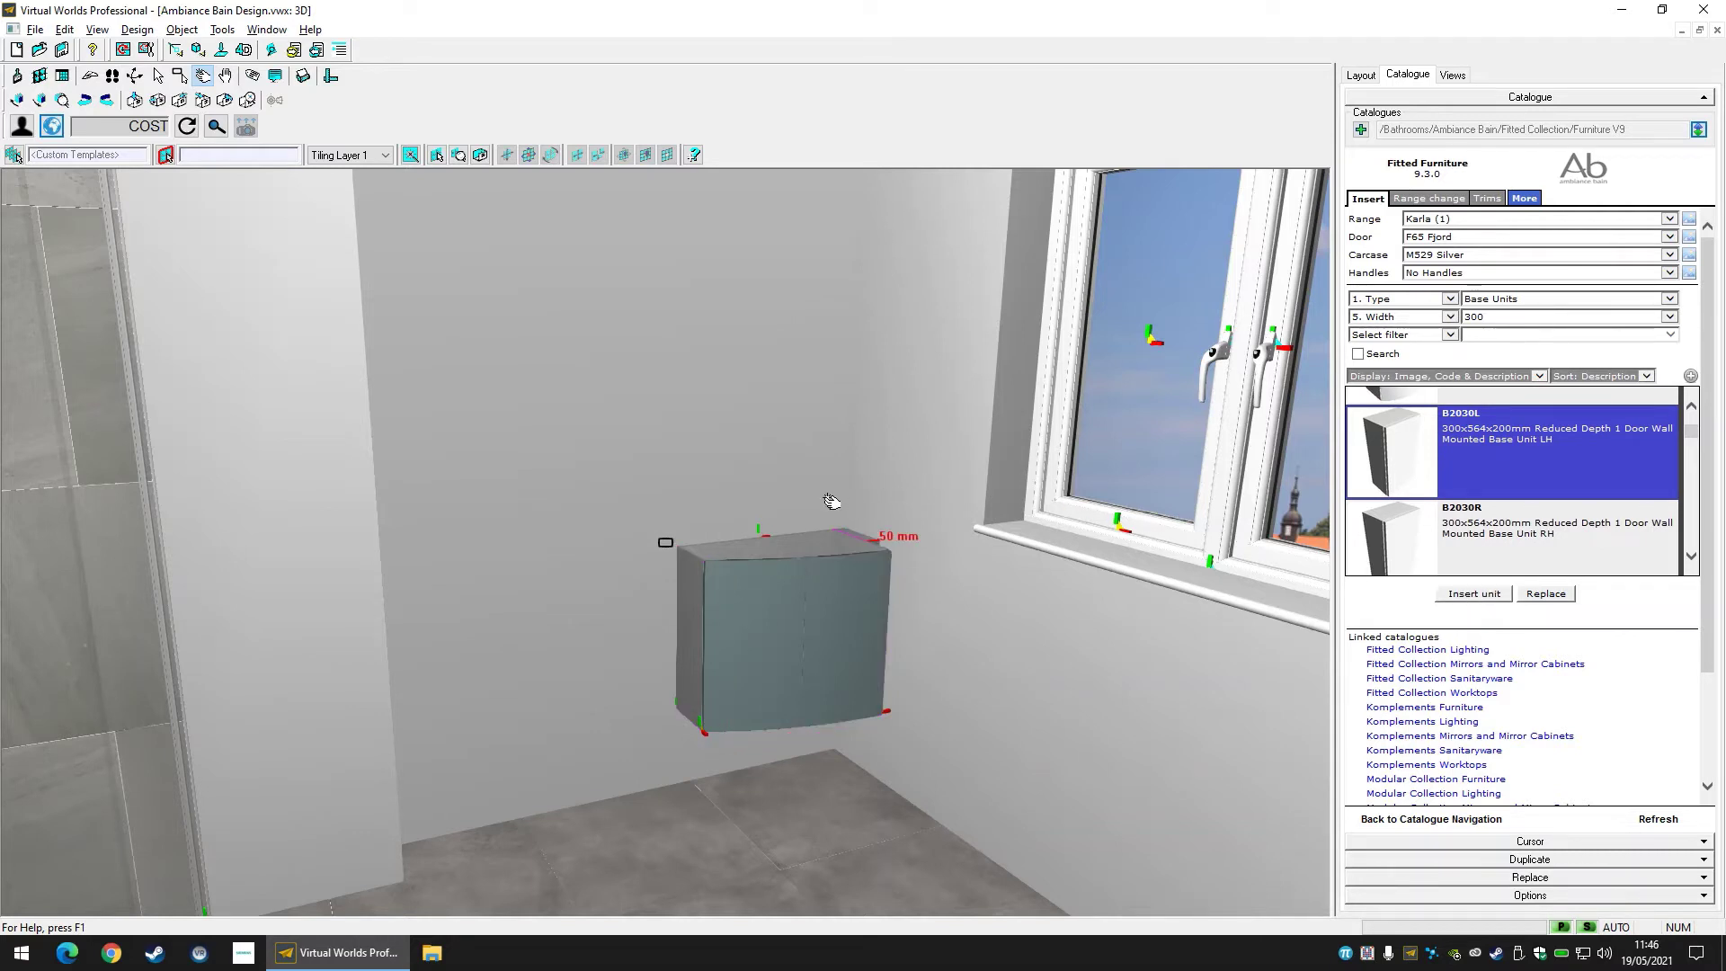
left_click(589, 495)
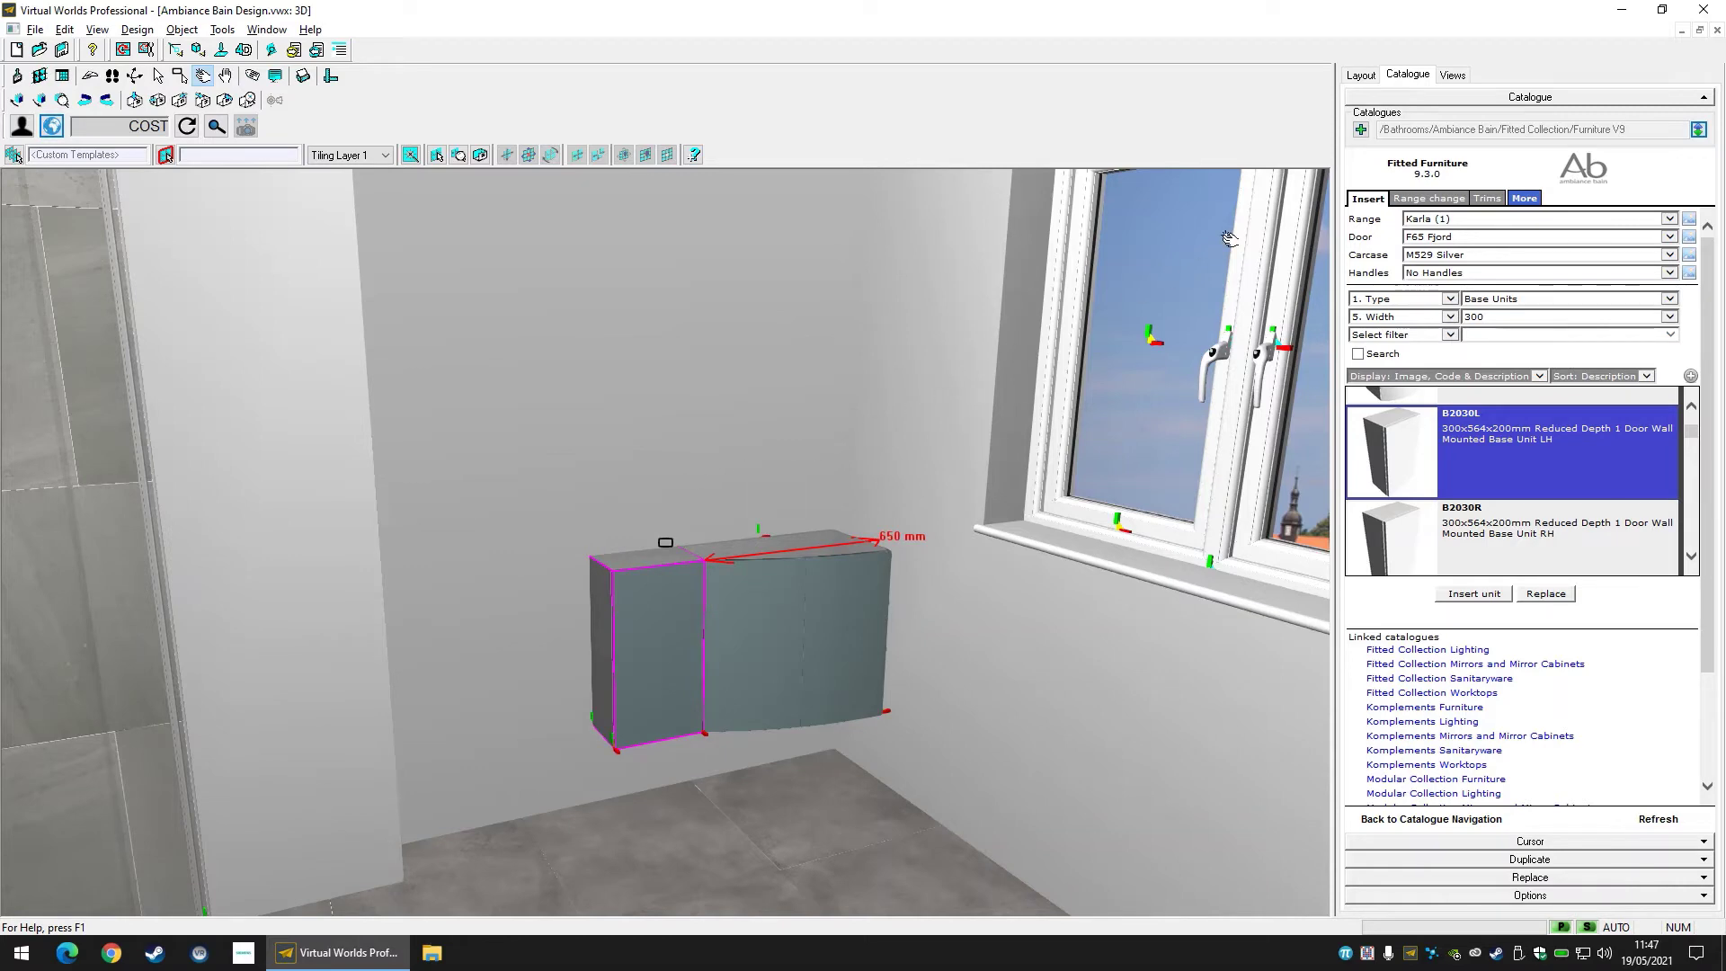
Delete the base unit's distance reference to the window wall.
left_click(1371, 76)
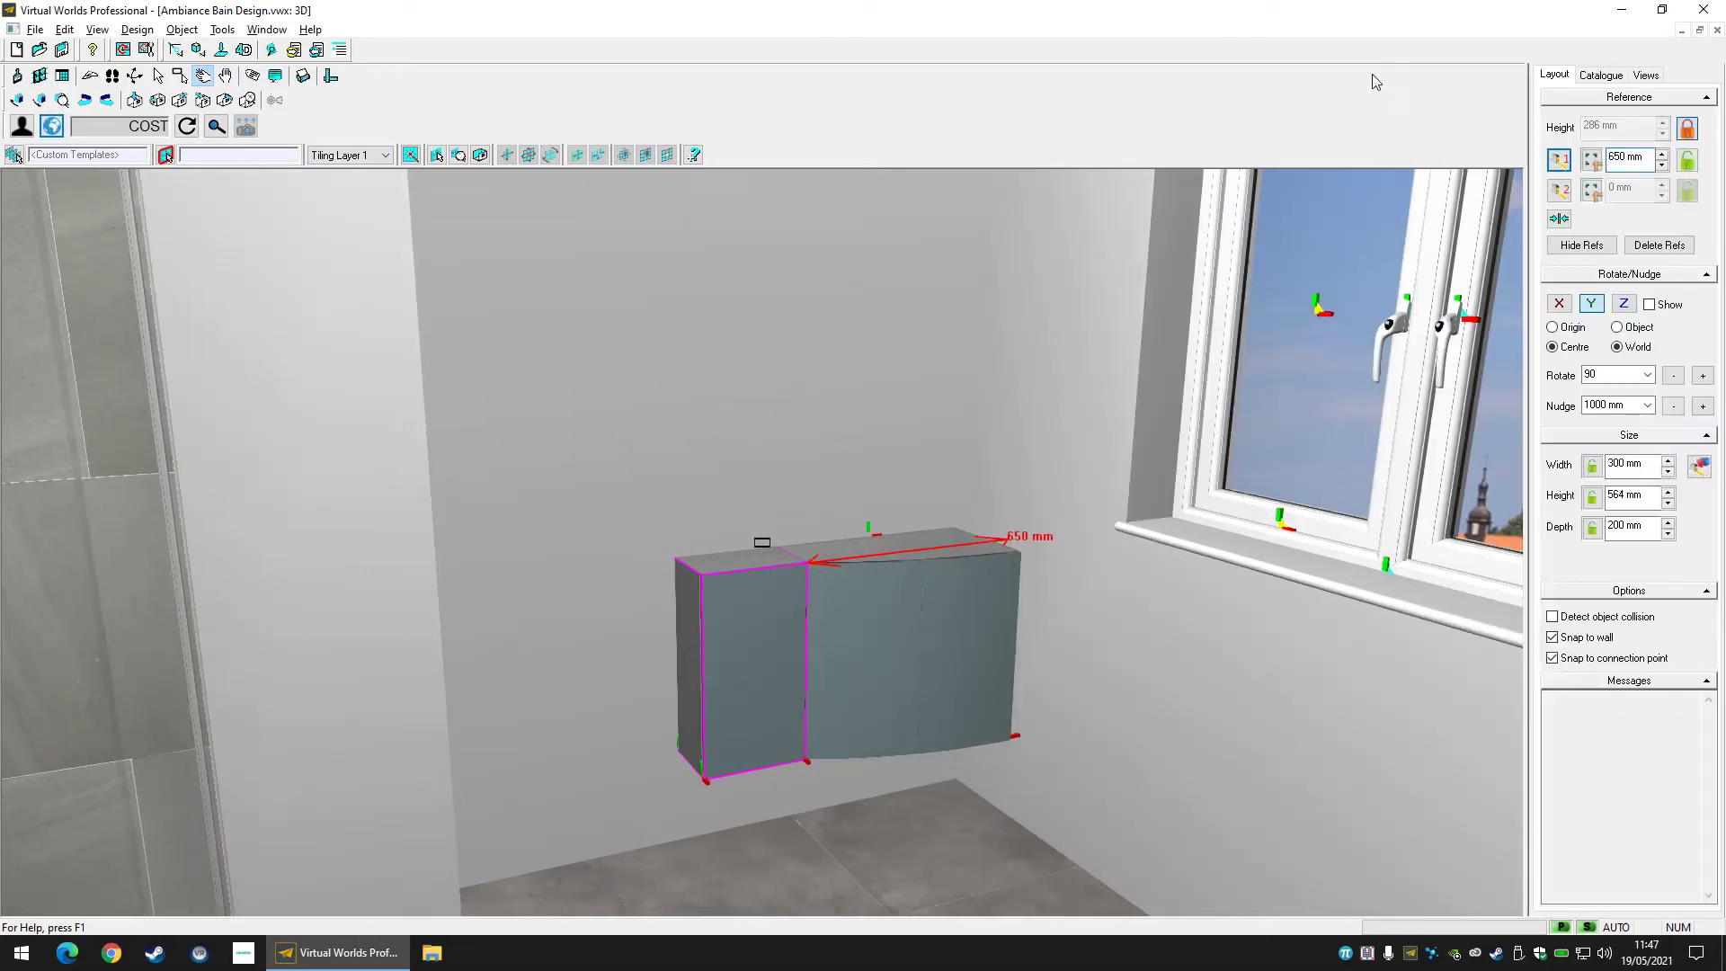
left_click(1676, 246)
left_click(1601, 76)
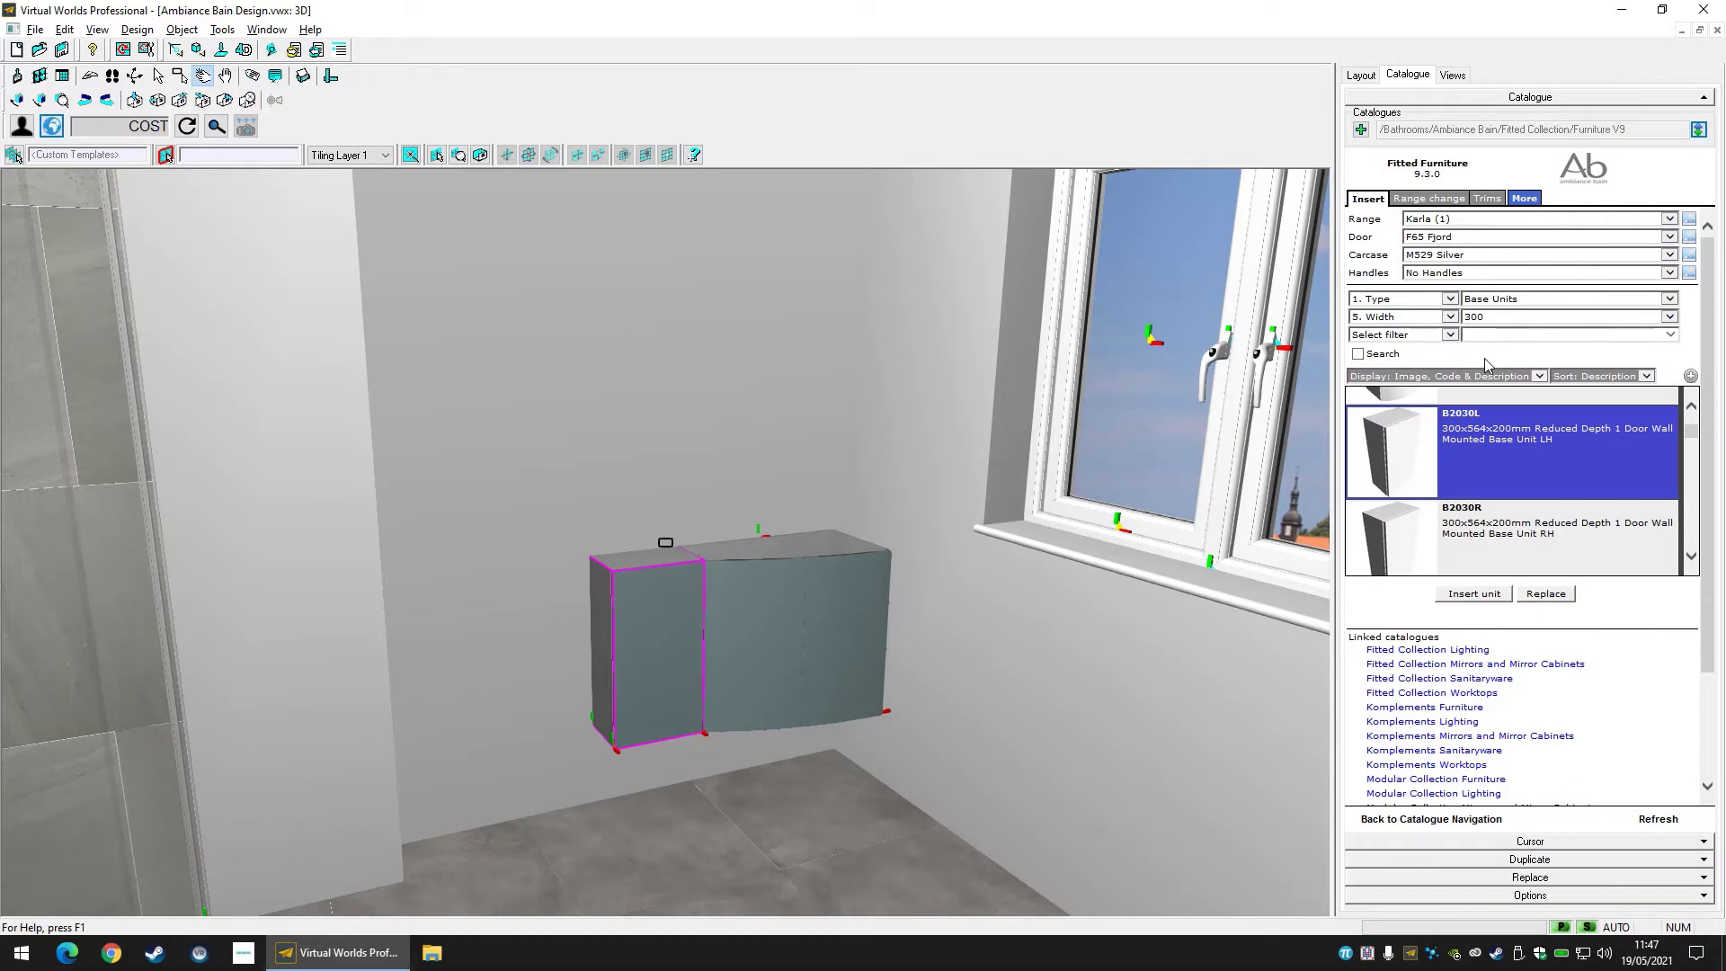
key("Escape")
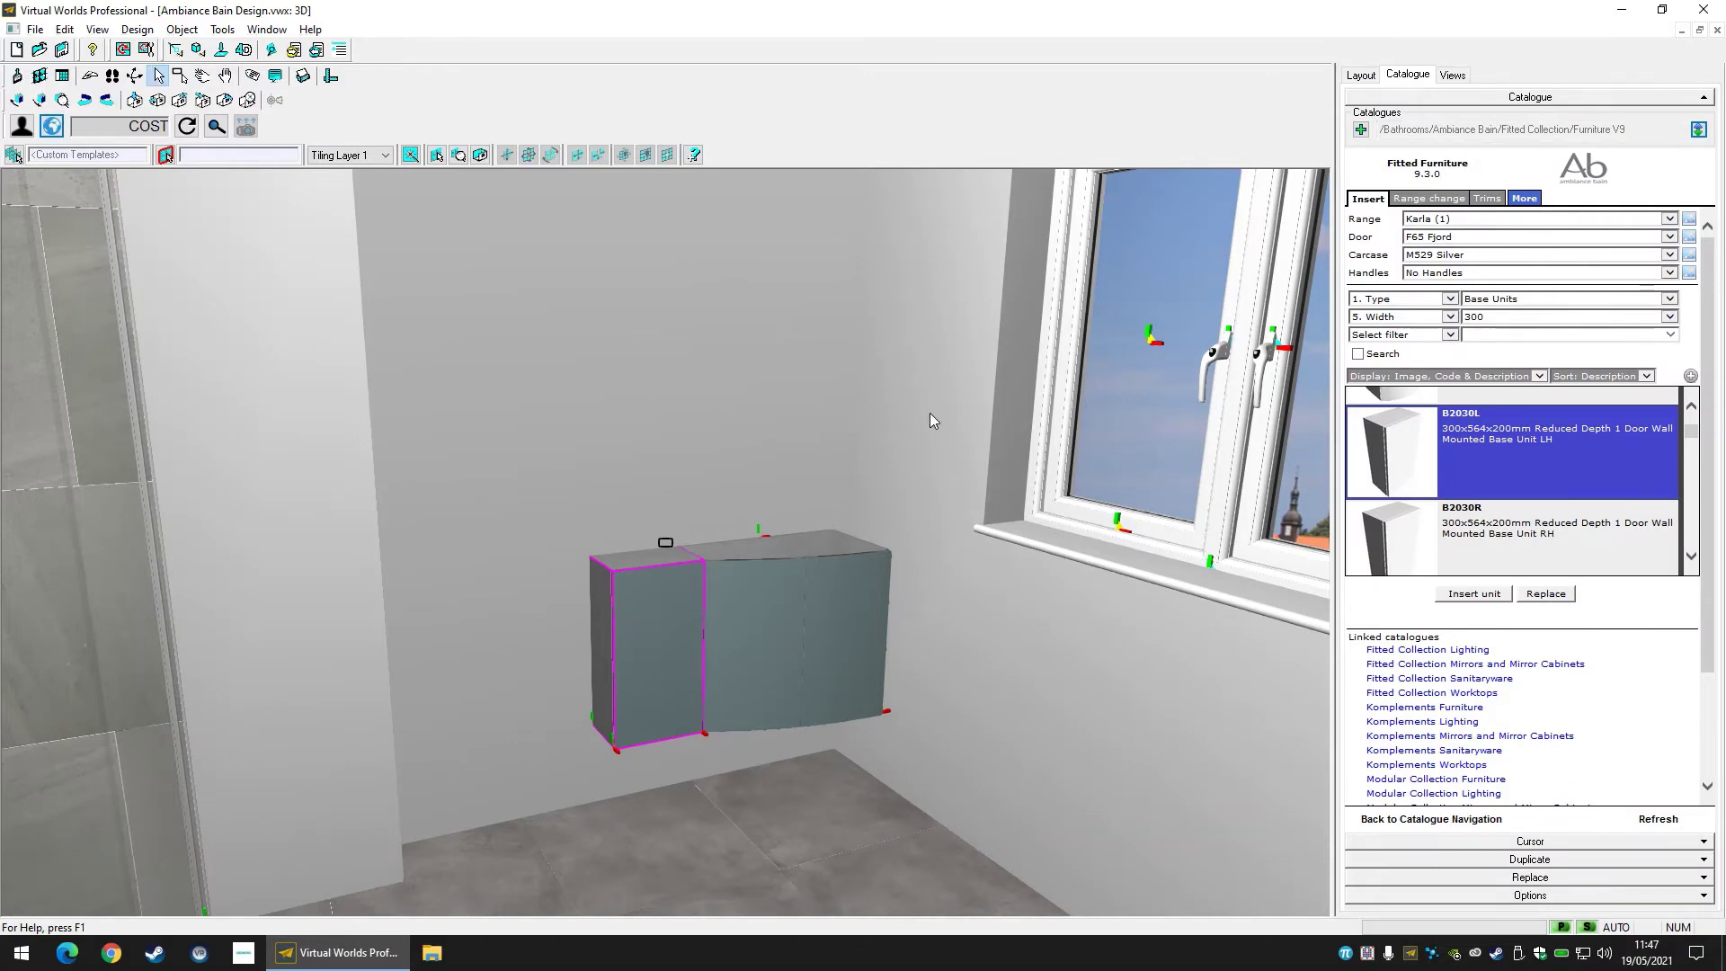
Filter the furniture catalogue by type WC Units and search for partcode wcwh.
left_click(1483, 299)
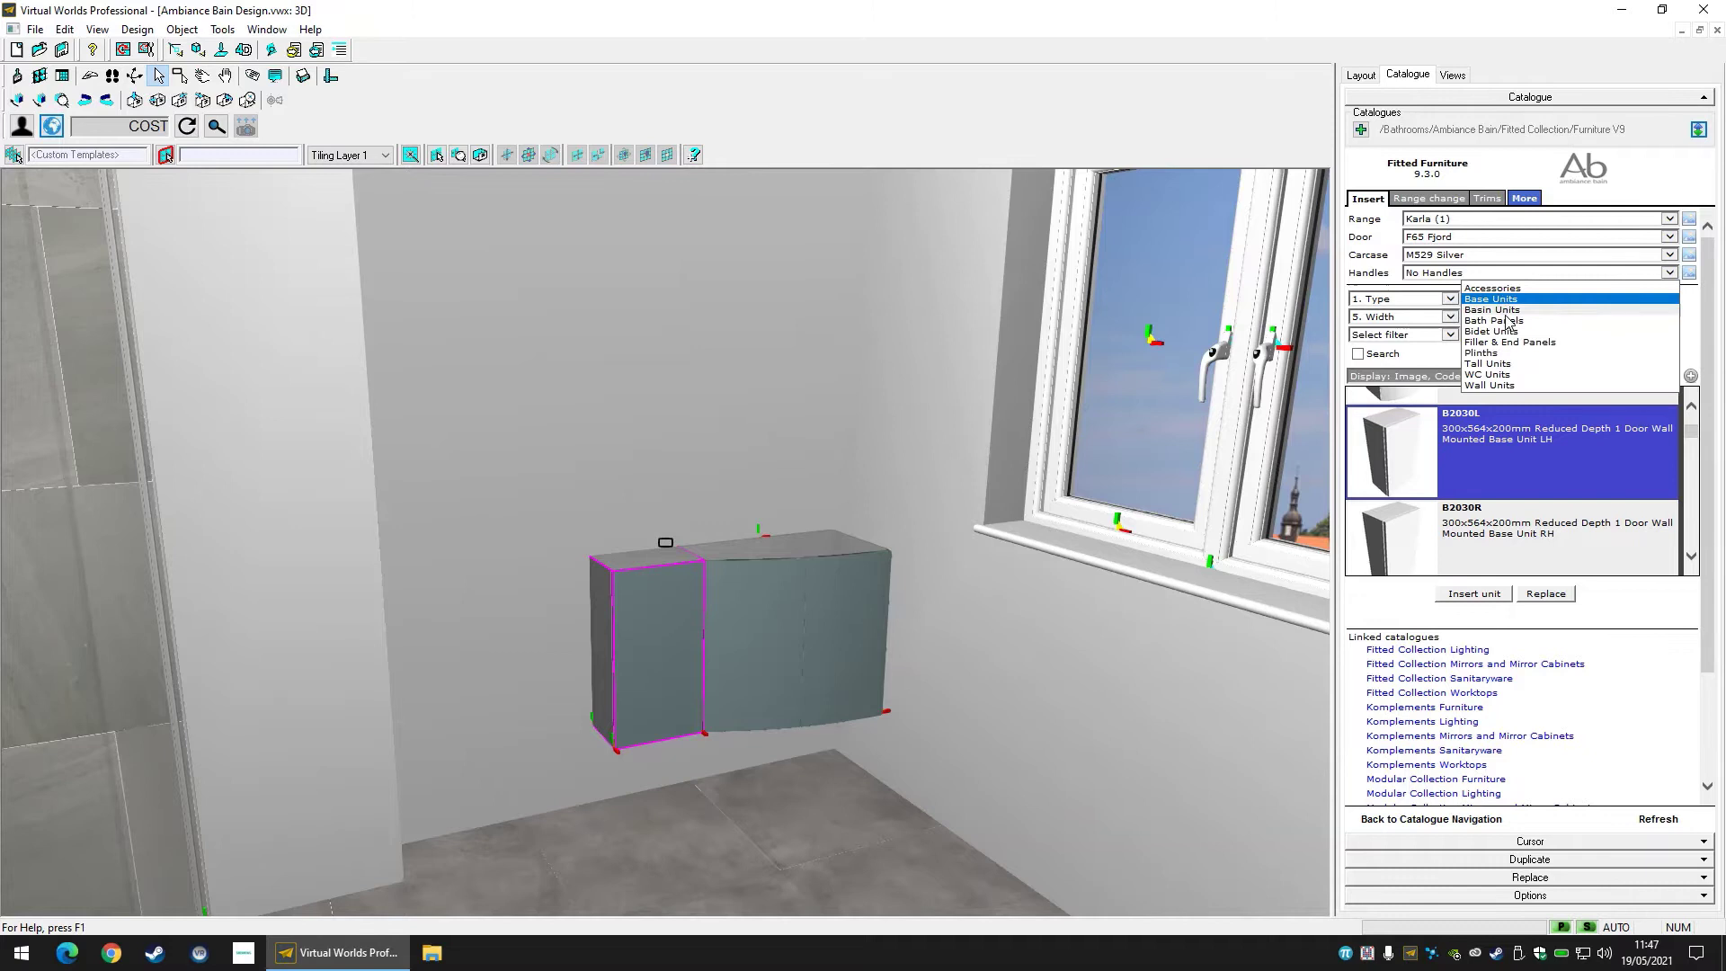
left_click(1508, 374)
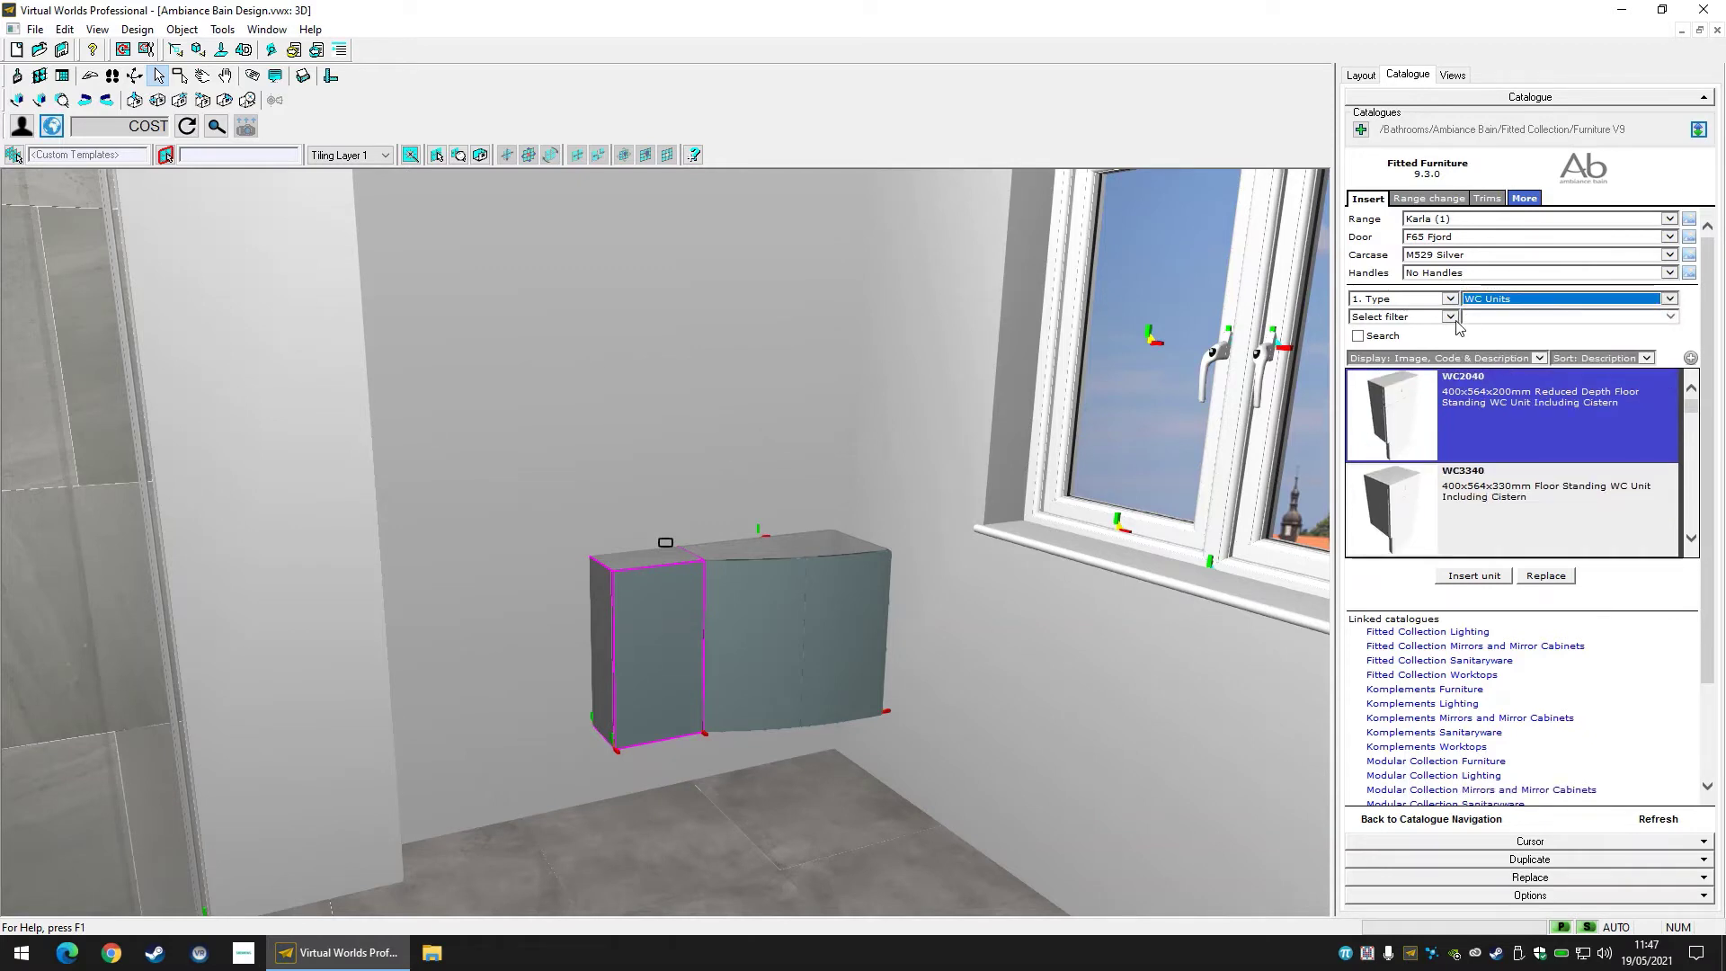
left_click(1384, 336)
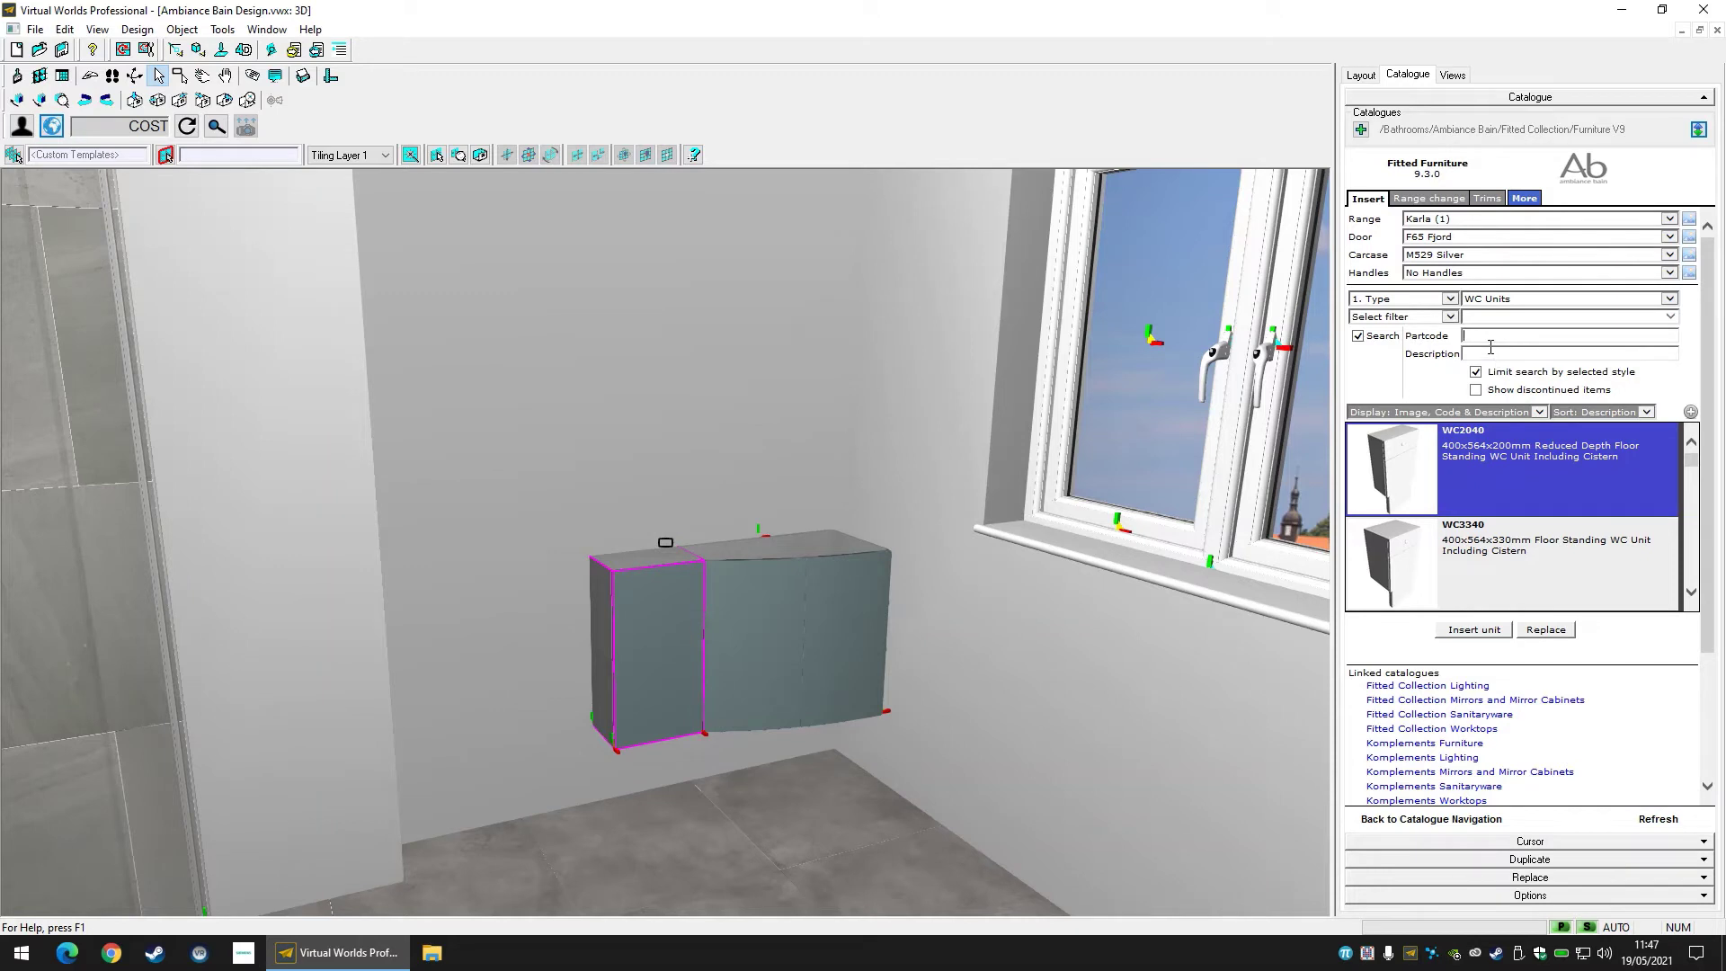
type("wcwh")
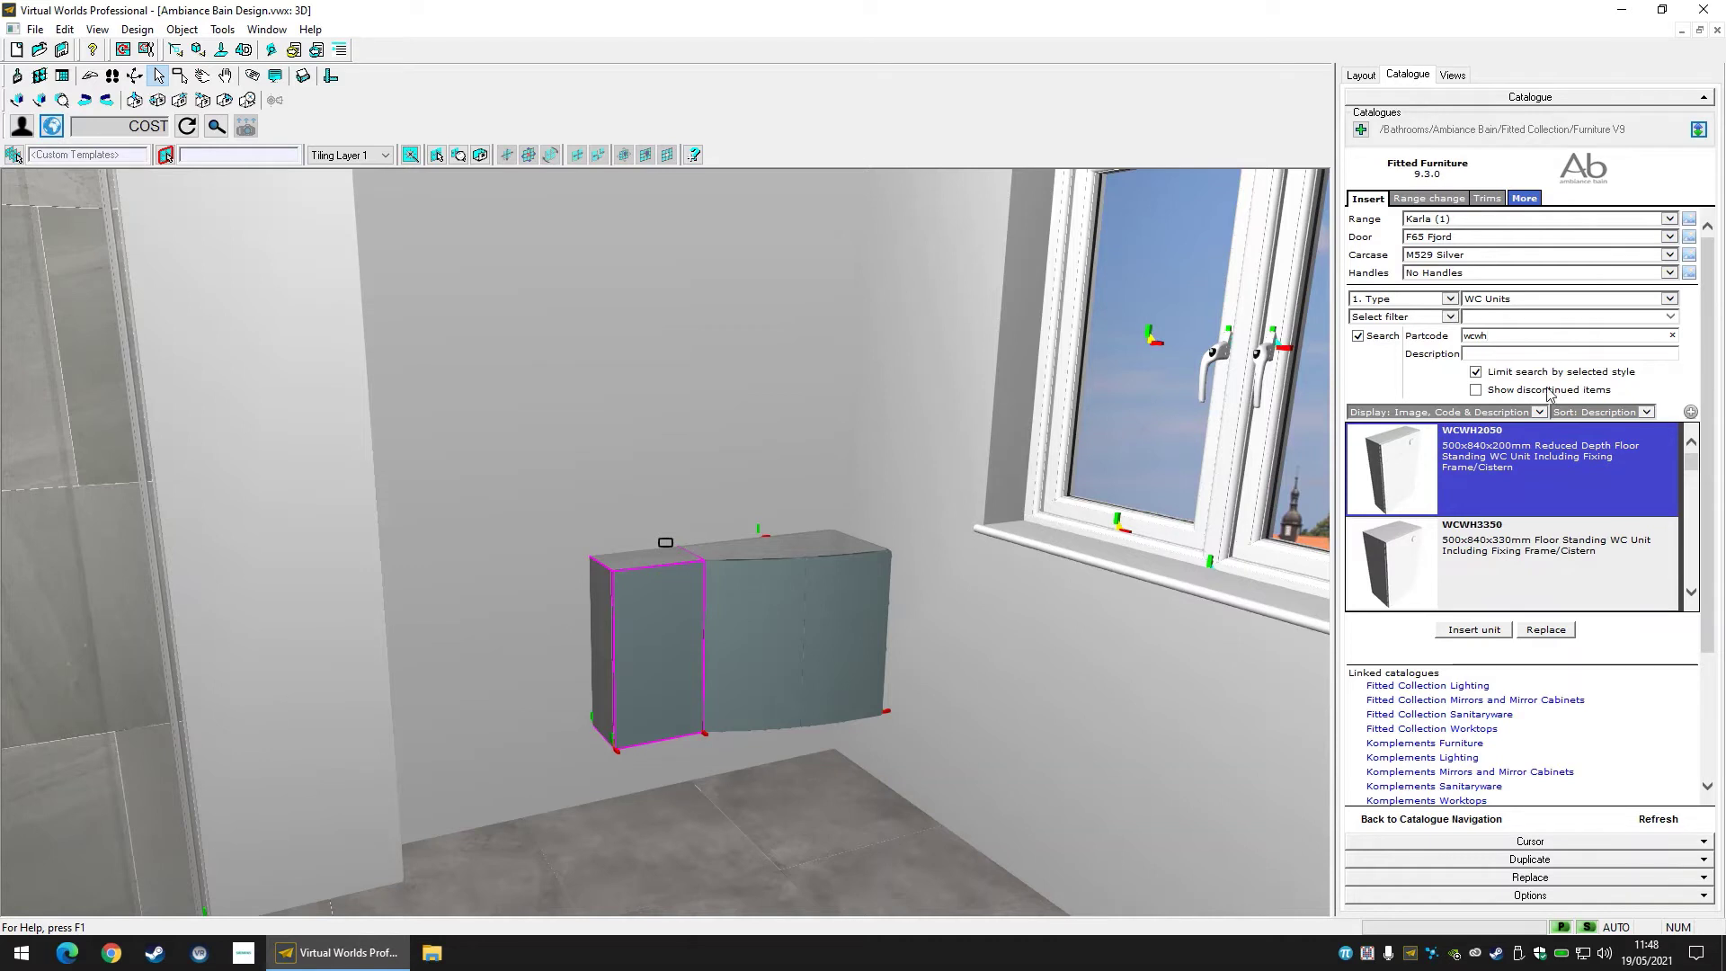
Insert the WCWH2060 reduced depth floor standing WC unit against the free side of the 300 mm base unit.
scroll(1538, 545, "down", 3)
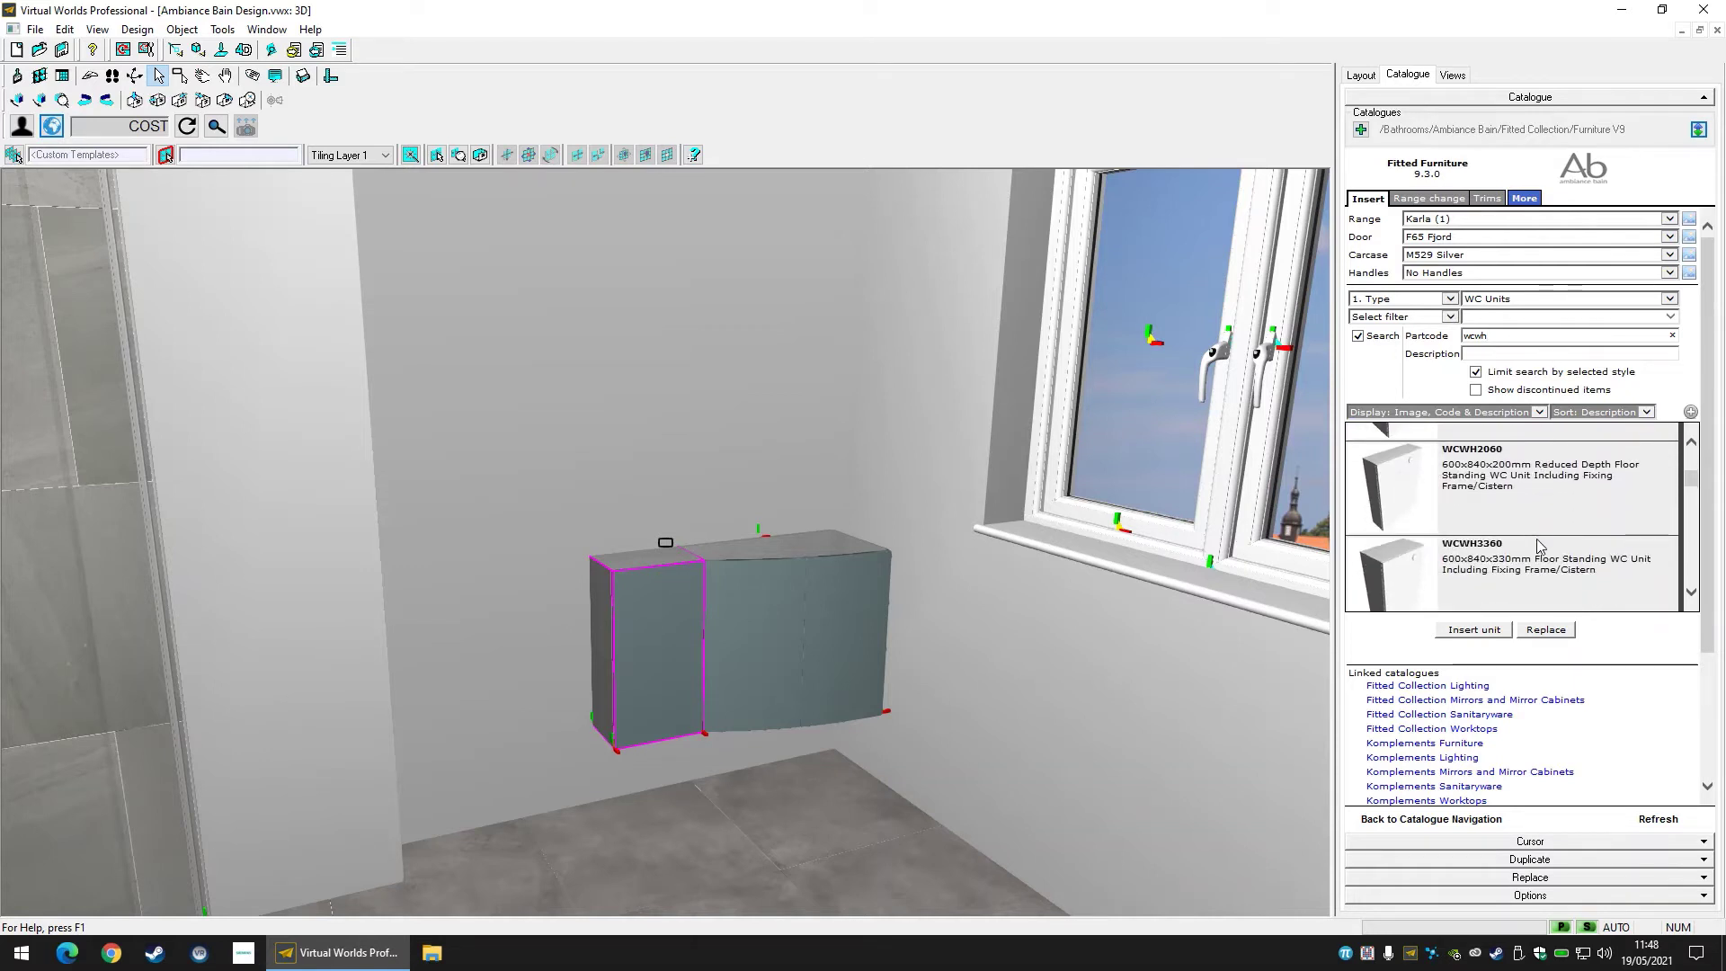
left_click(1533, 466)
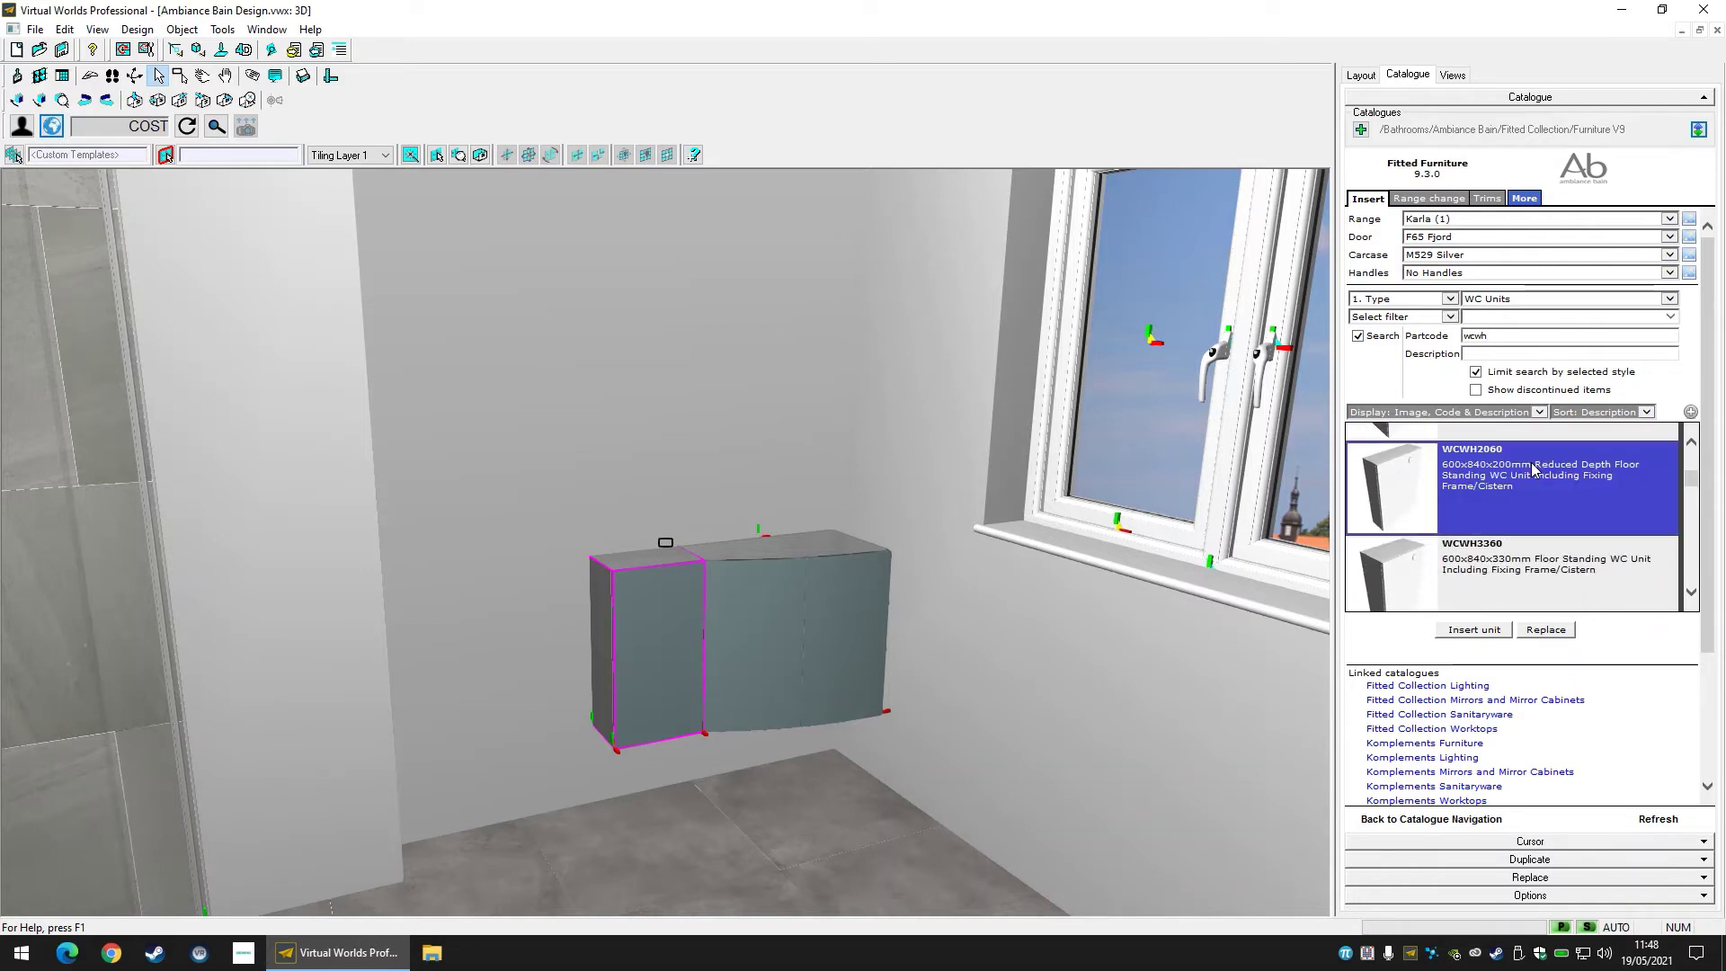
left_click(1472, 630)
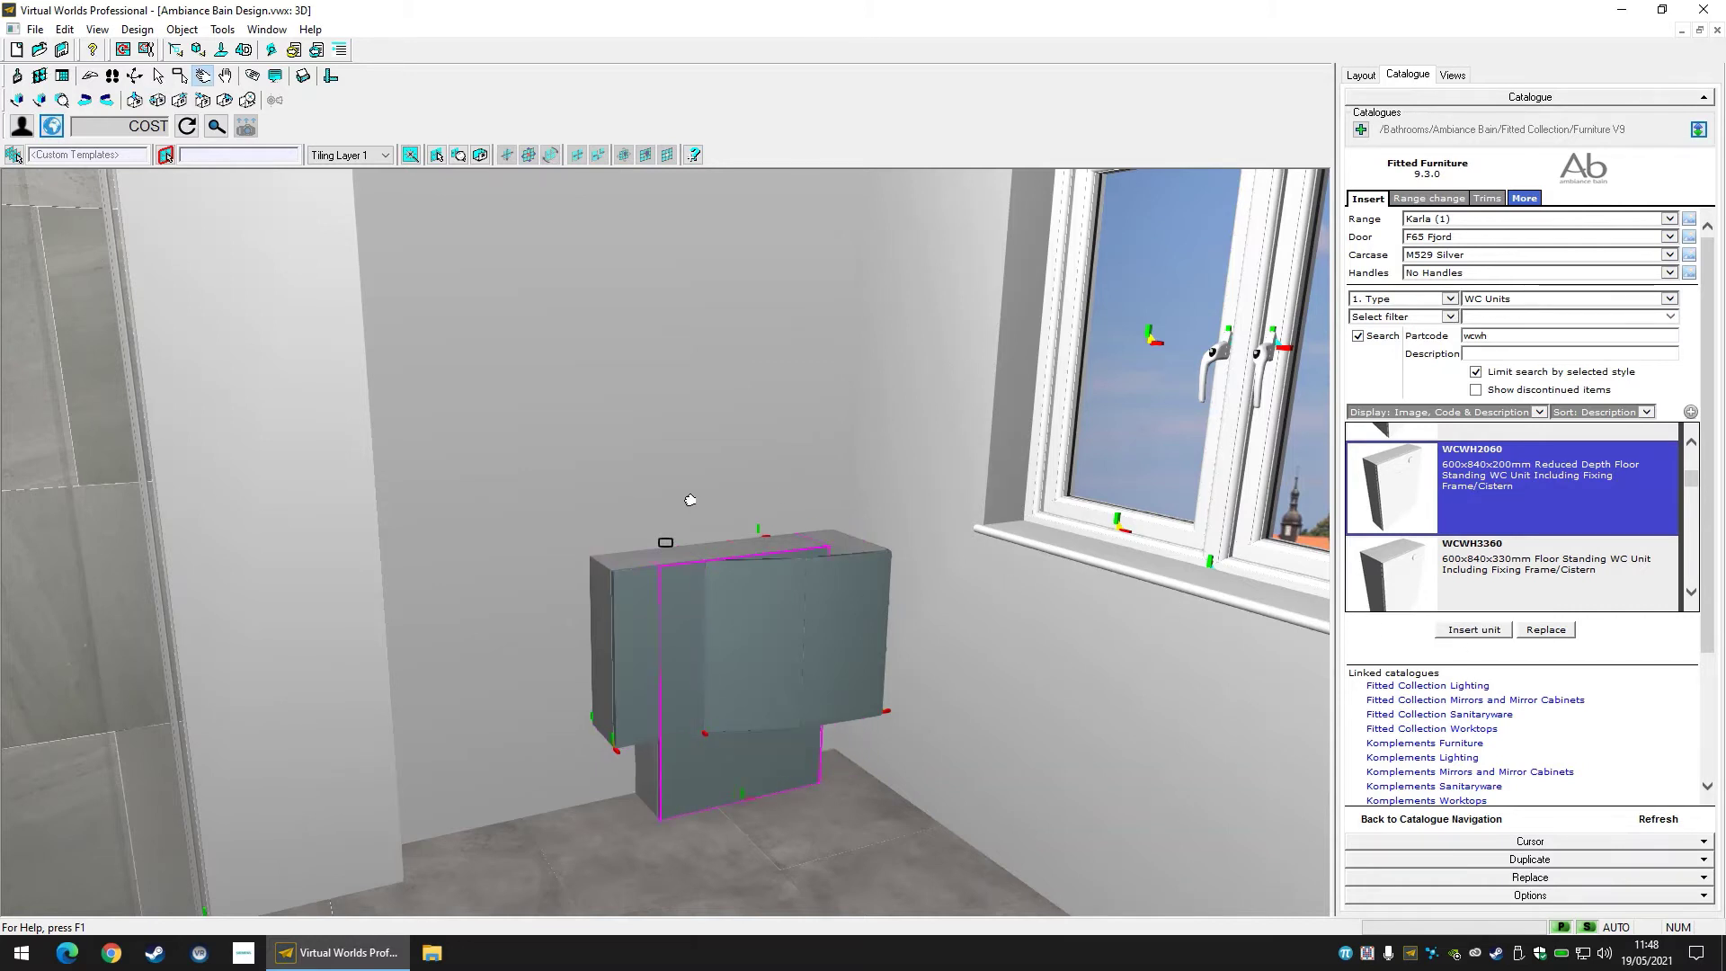
left_click_drag(689, 500, 501, 493)
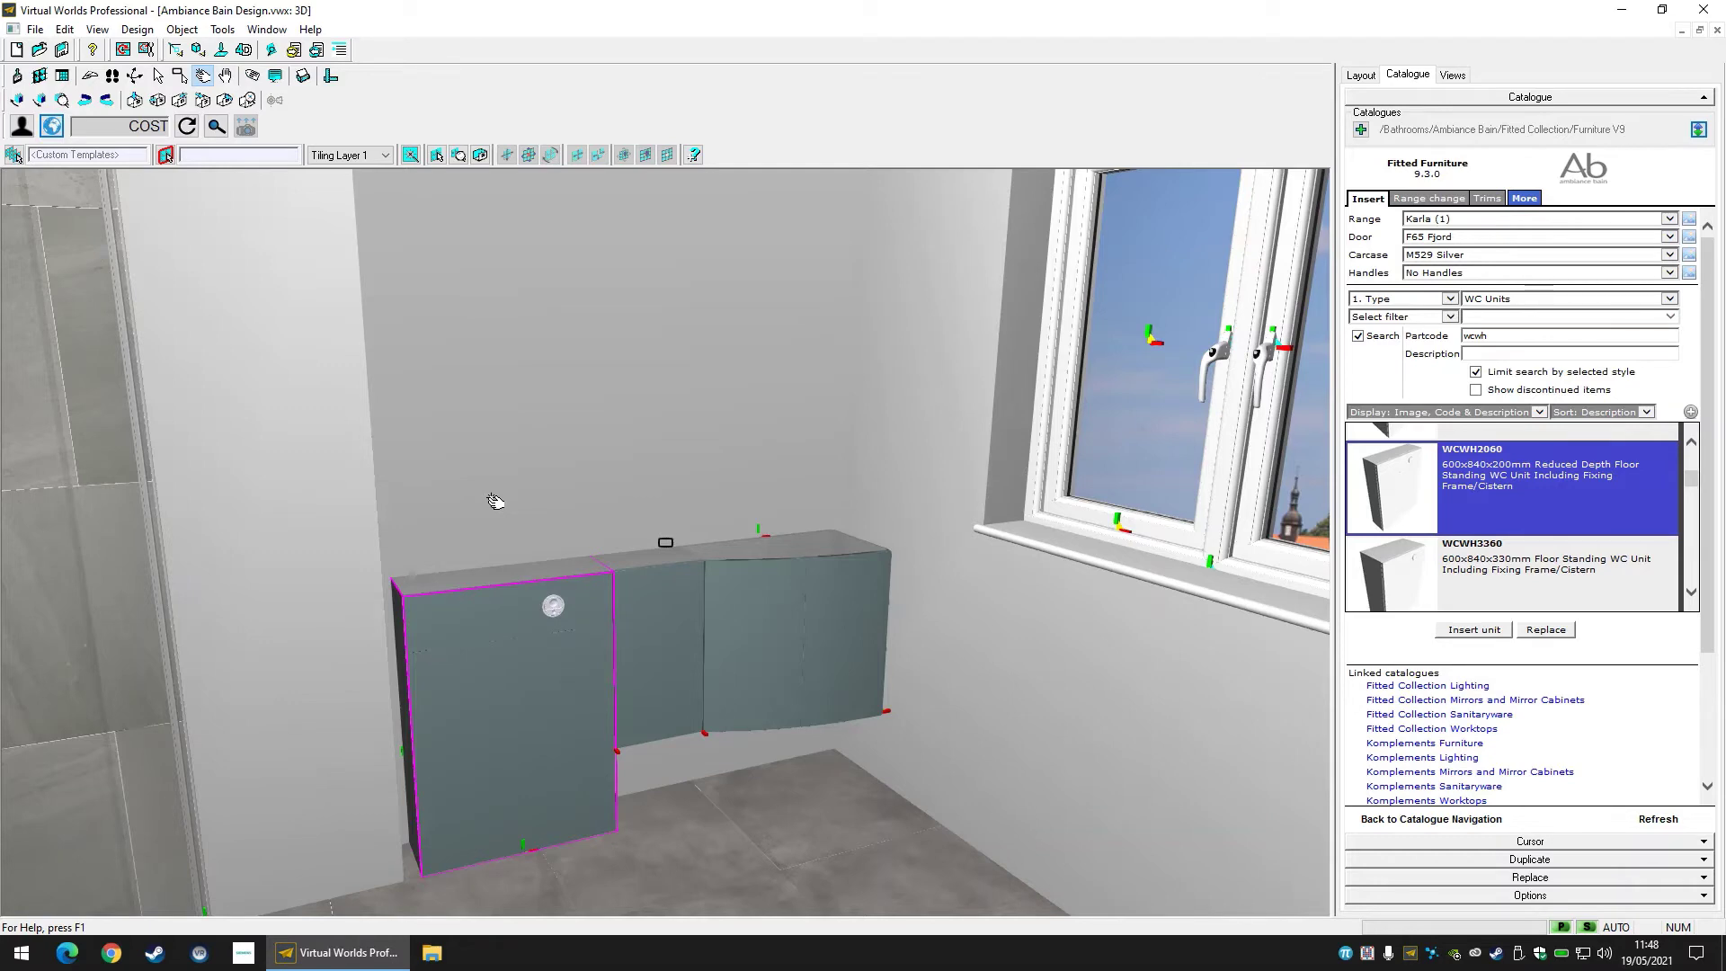
Reference the WC unit to the side wall near the shower to measure the gap between them.
middle_click_drag(818, 519, 911, 543)
left_click(1366, 74)
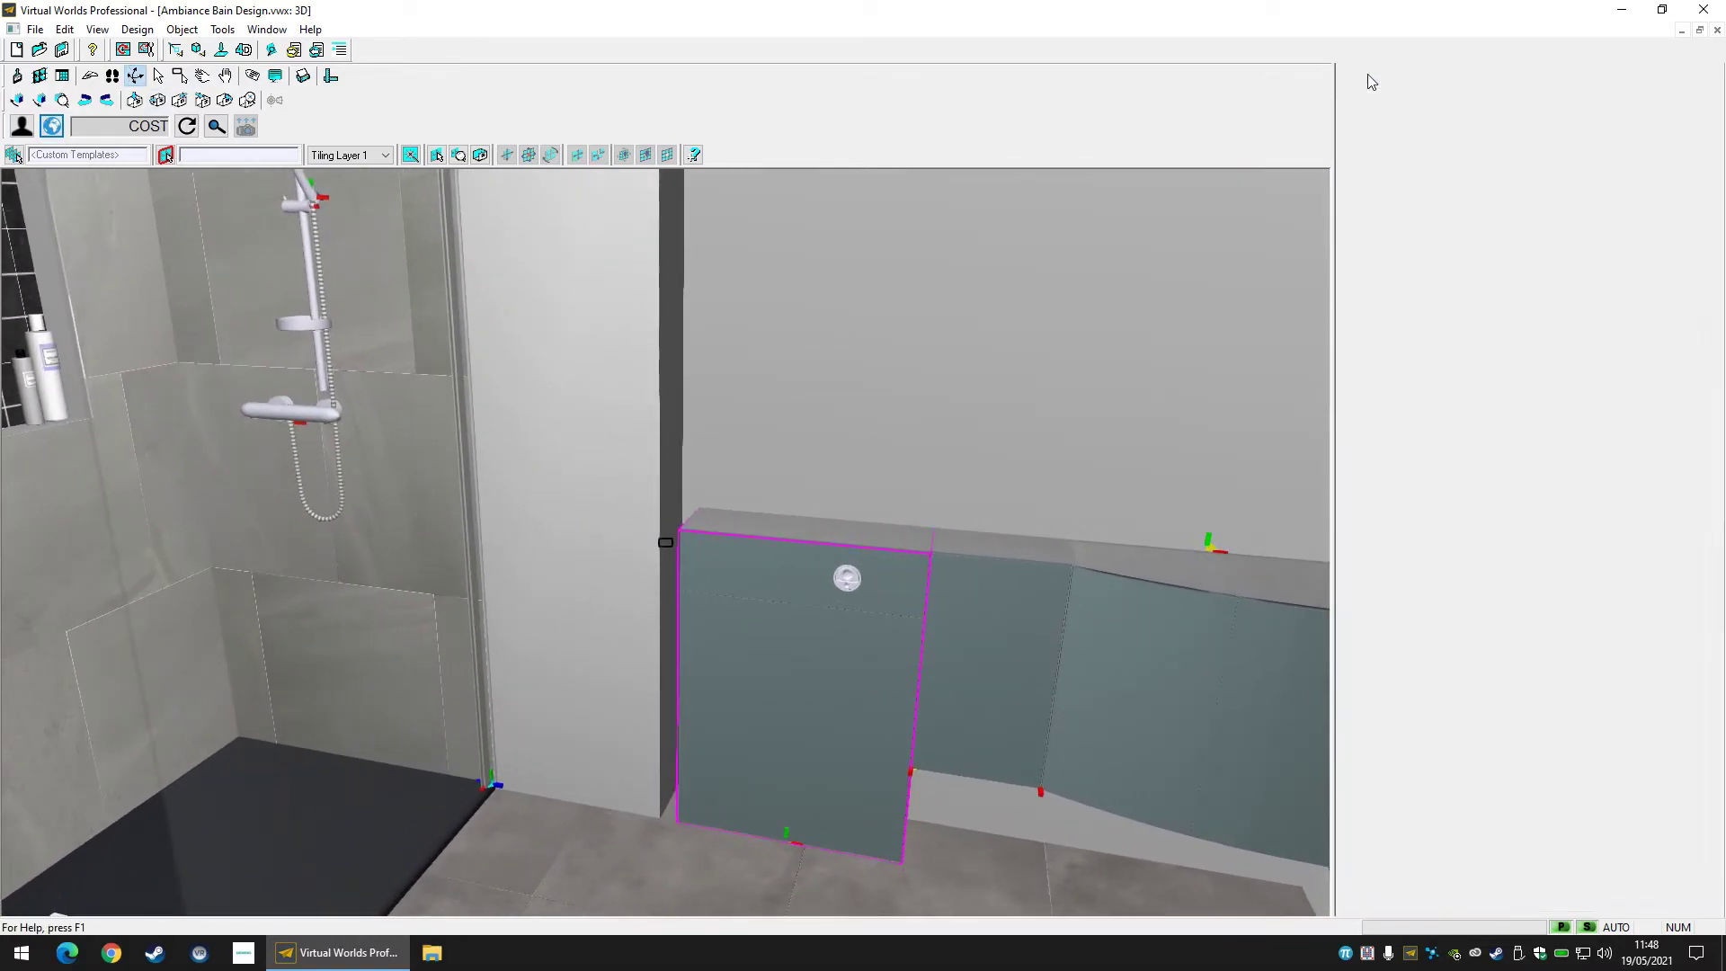
left_click(1560, 162)
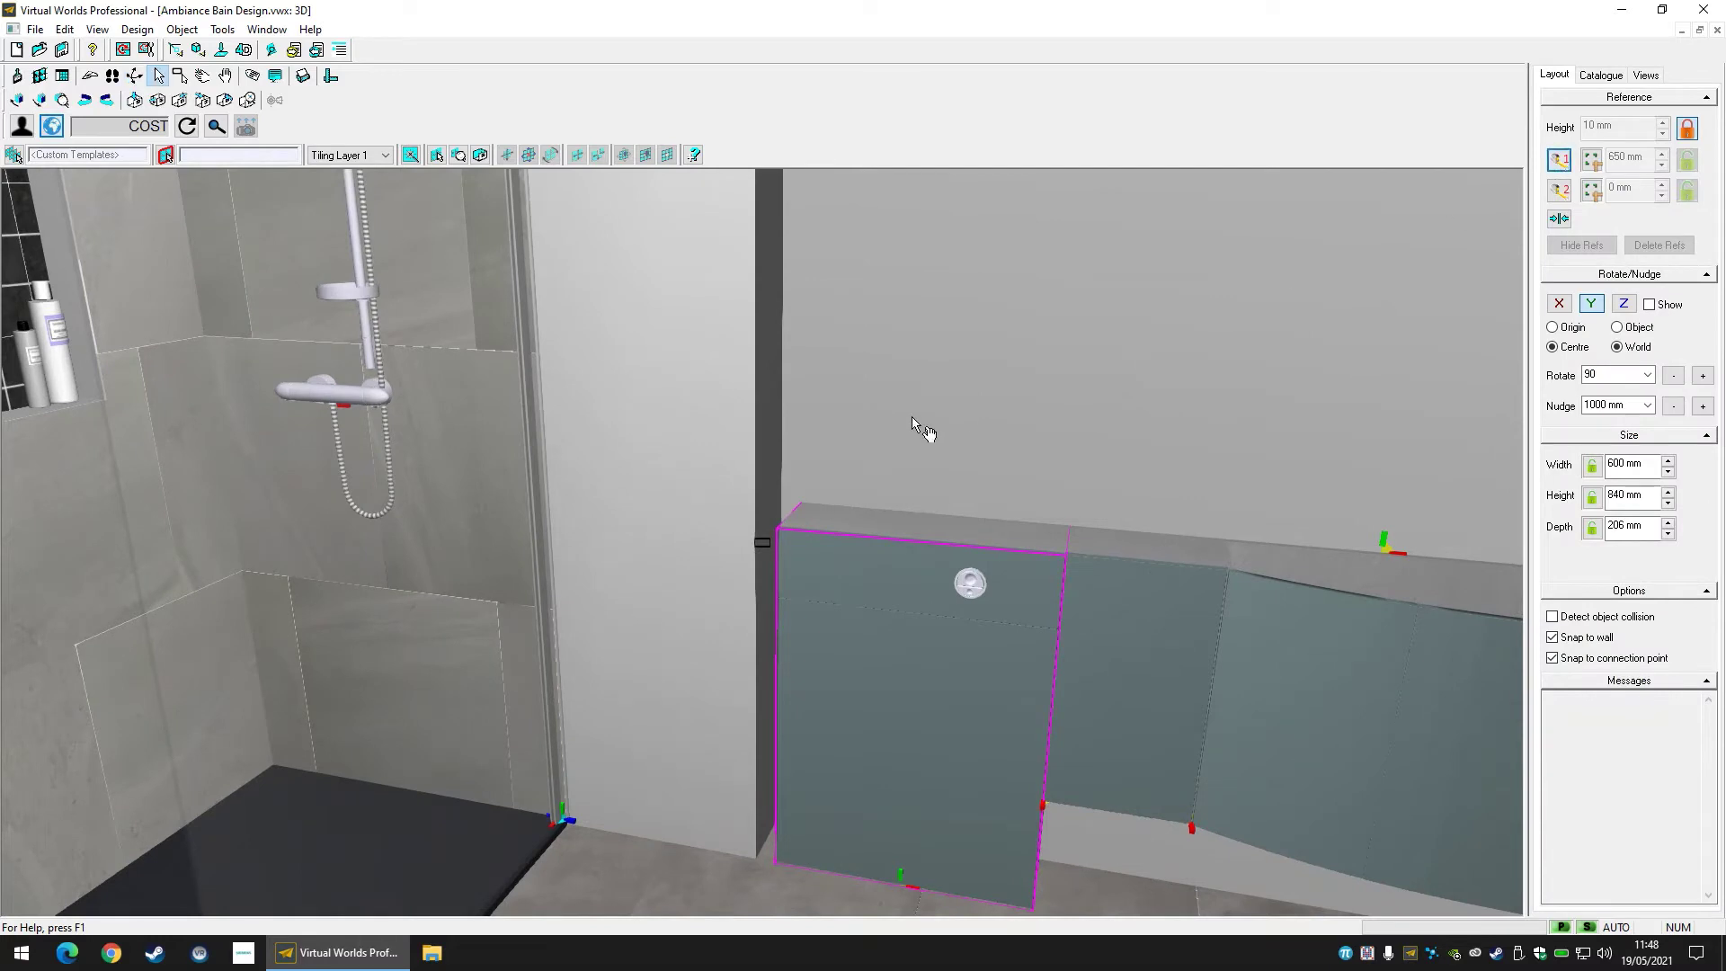
left_click(779, 510)
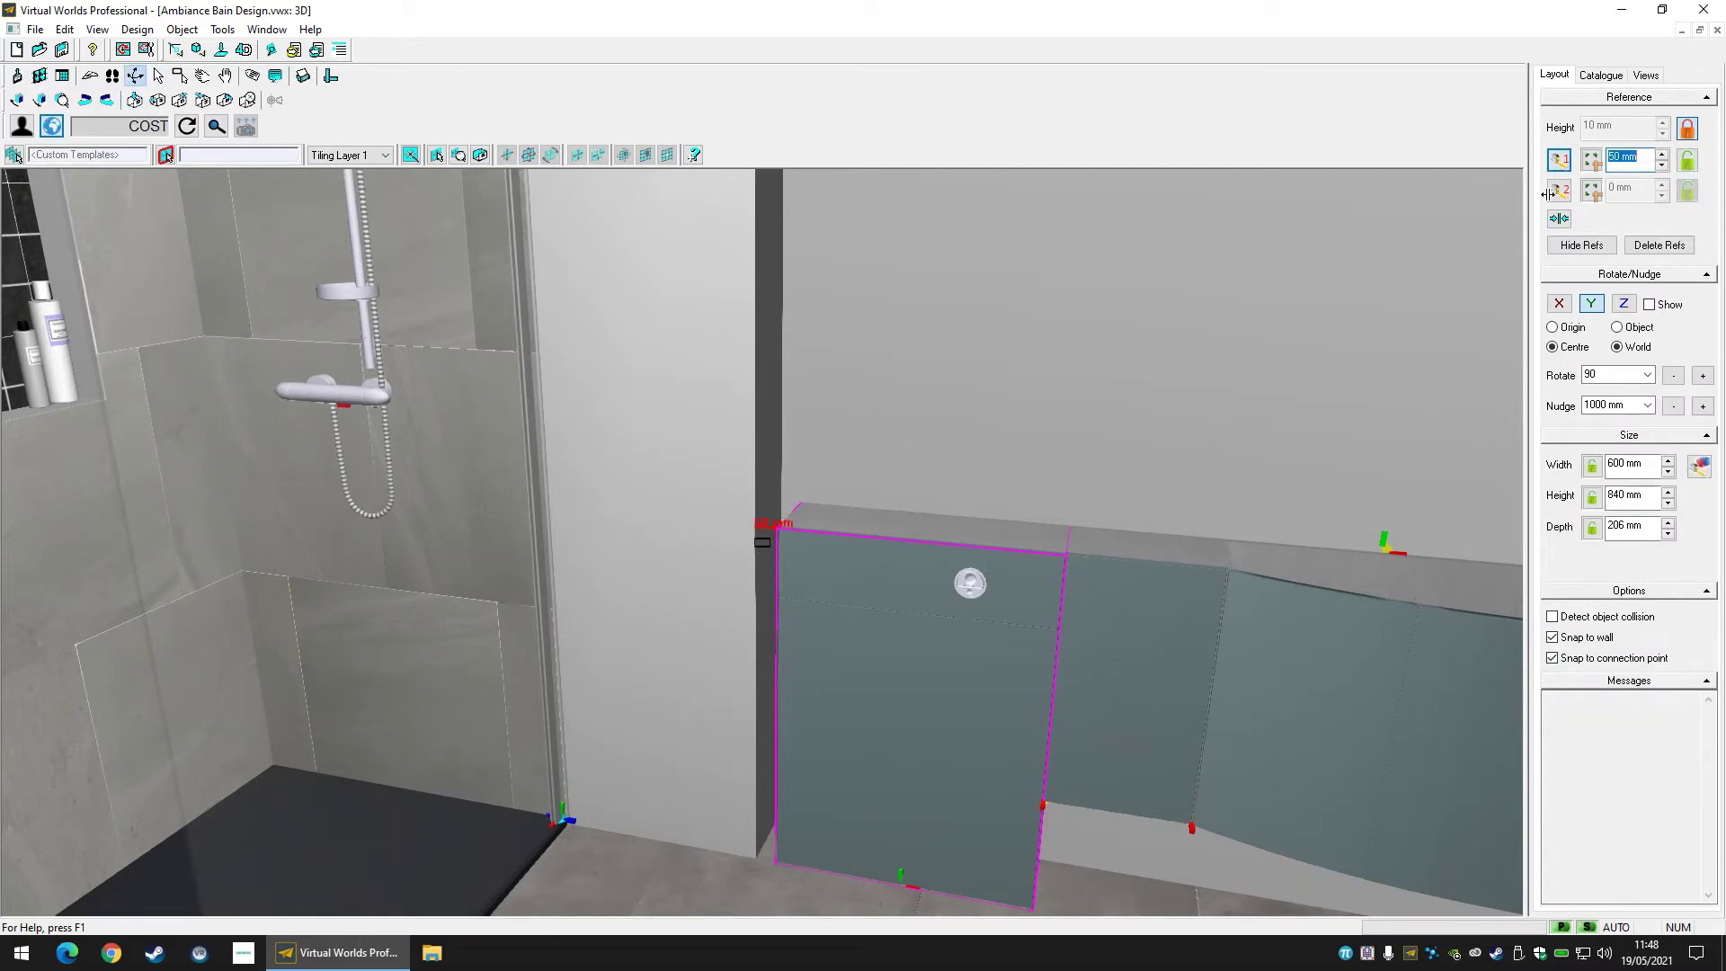
Clear the catalogue's type filter and search for partcode efill.
left_click(1601, 75)
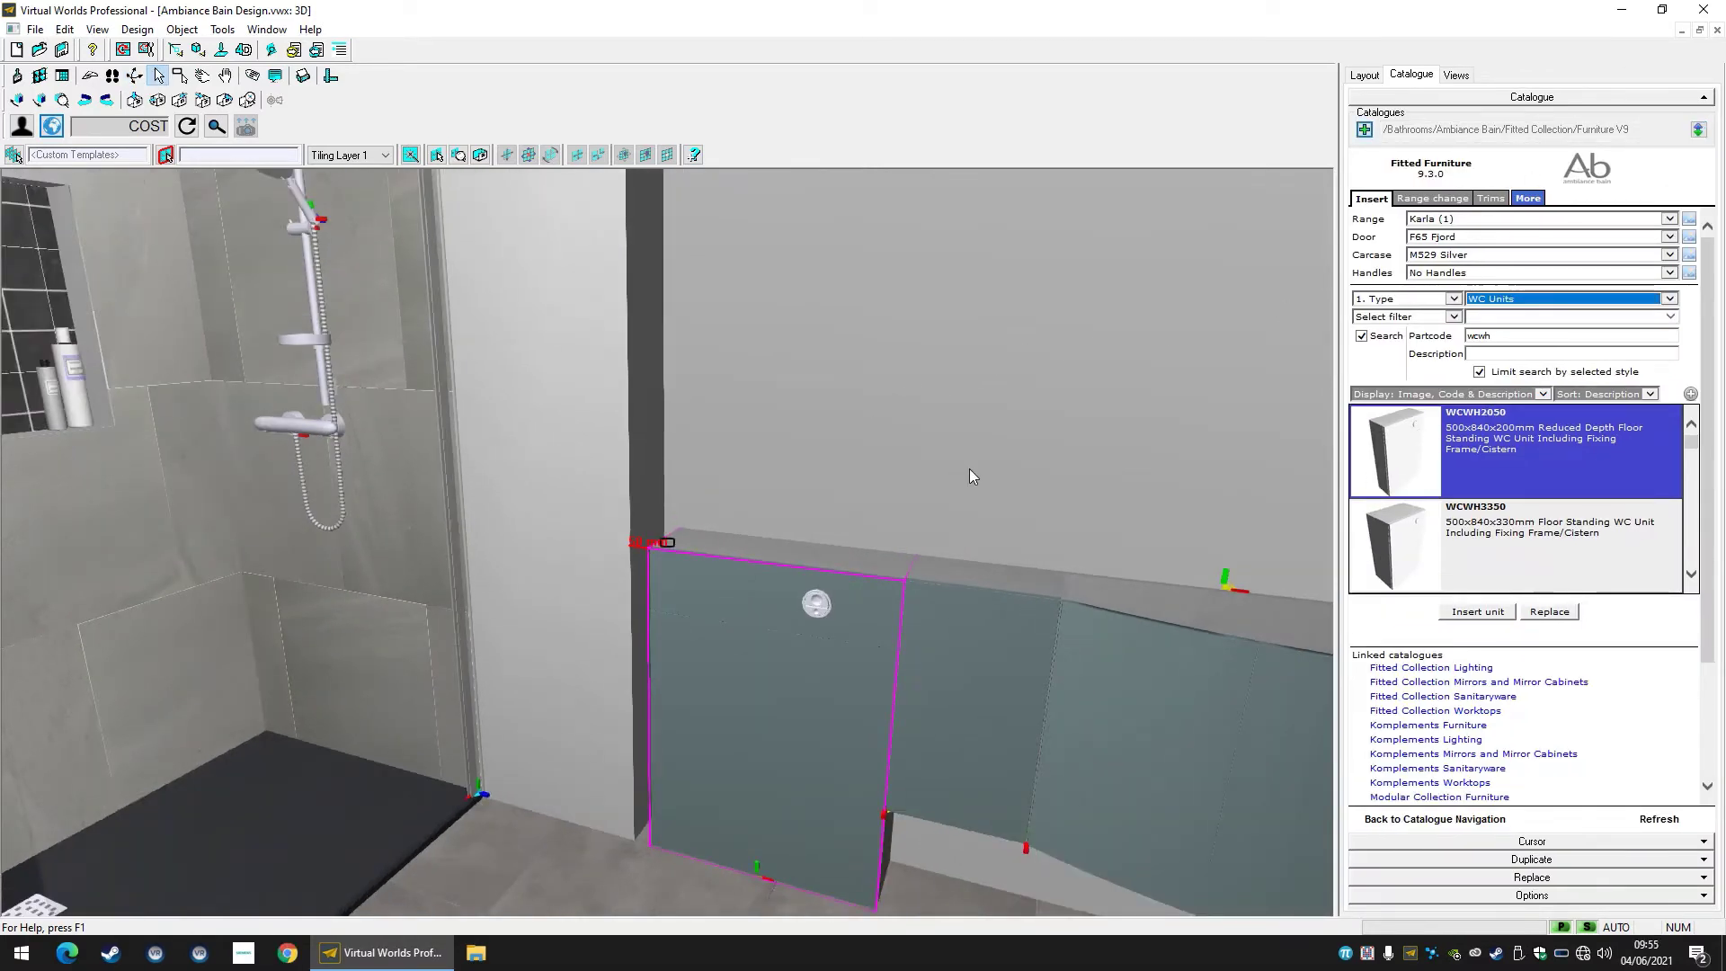
left_click(1411, 299)
left_click(1411, 289)
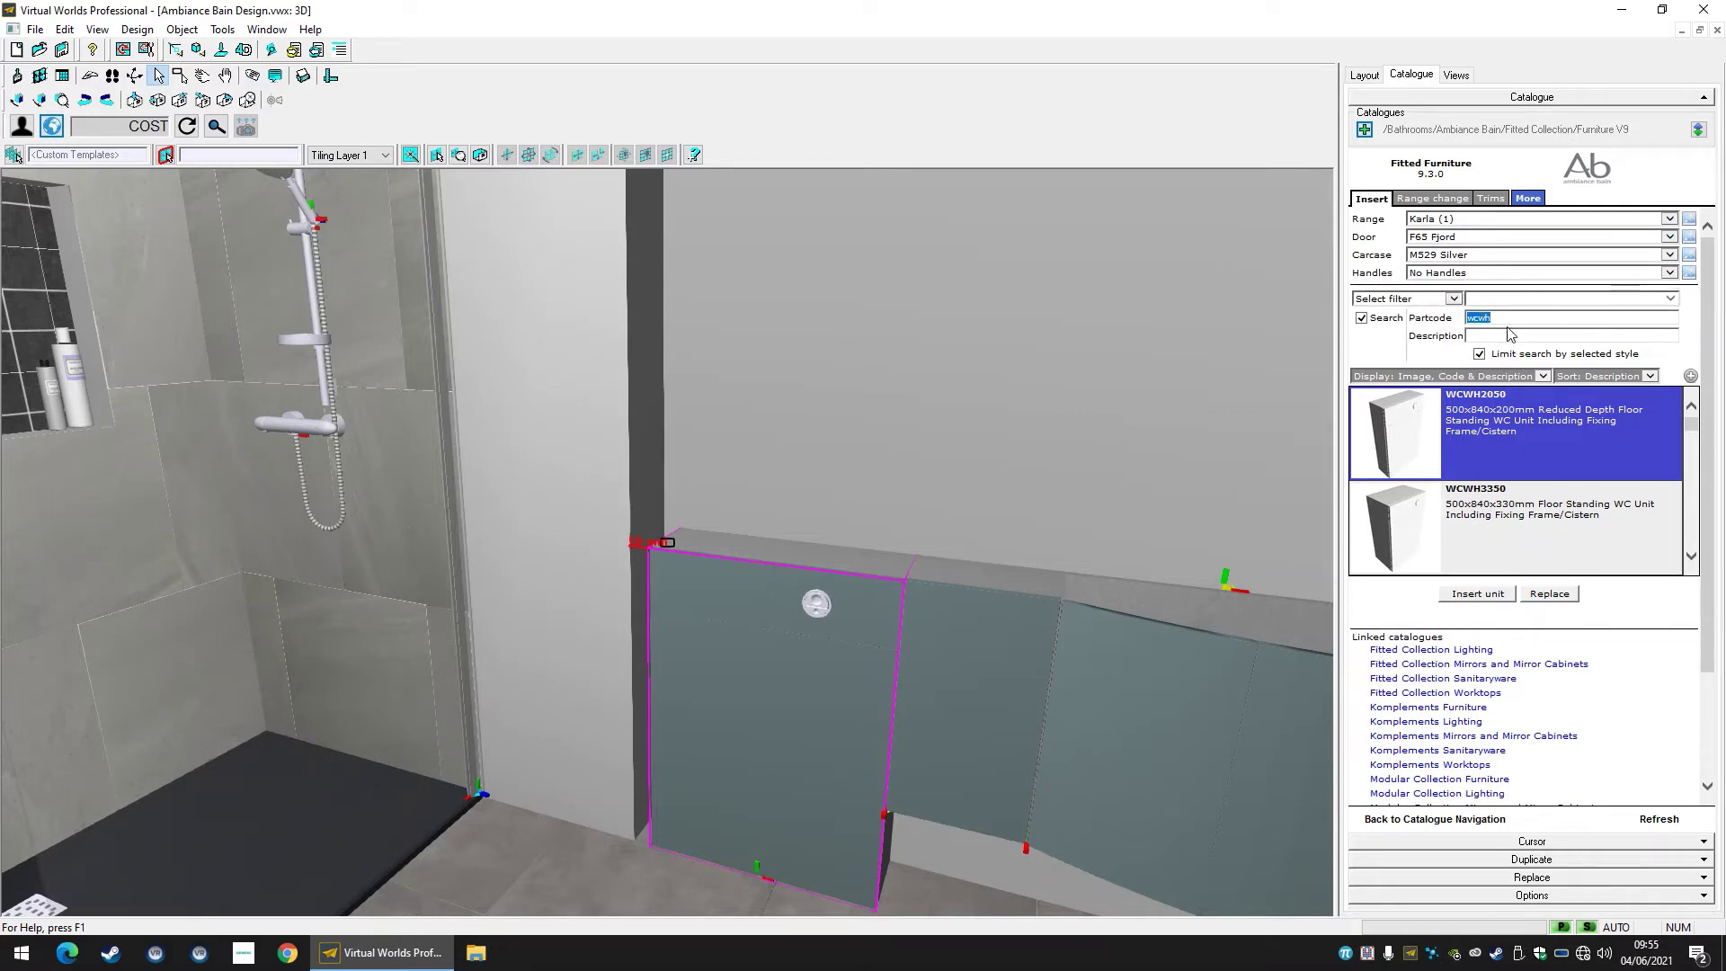
type("efill")
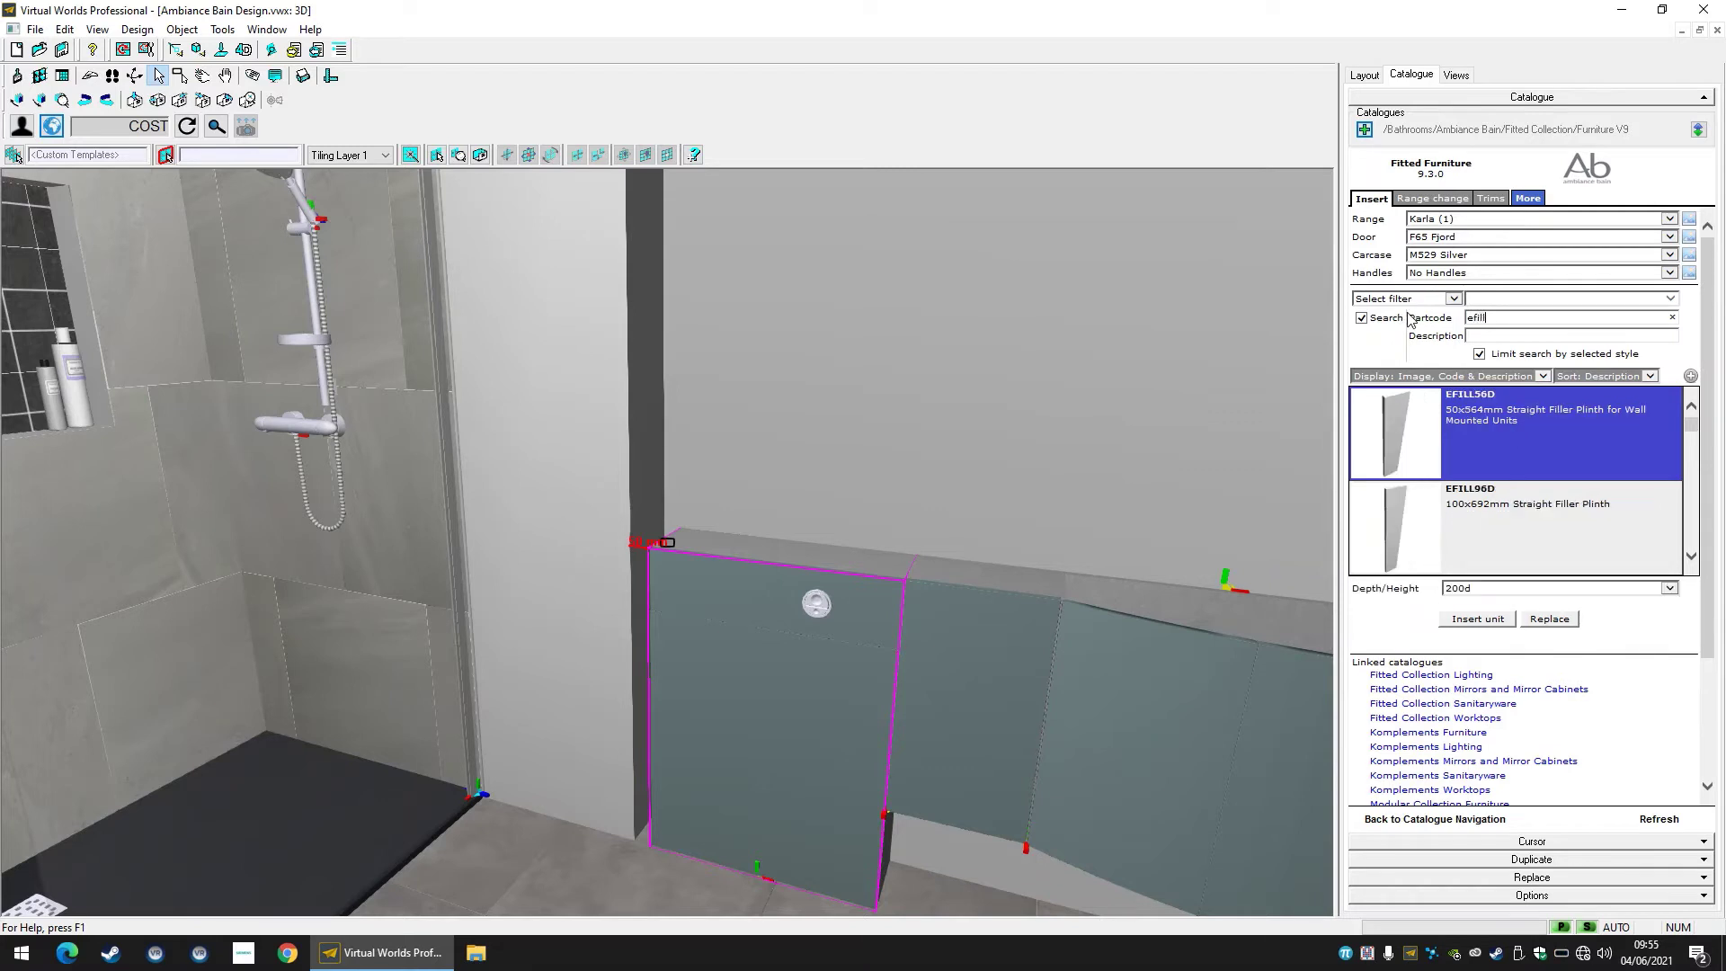
Insert the EFILL96D straight filler plinth as 200d 840h Floor Standing at the gap between the WC unit and the side wall.
left_click(1562, 507)
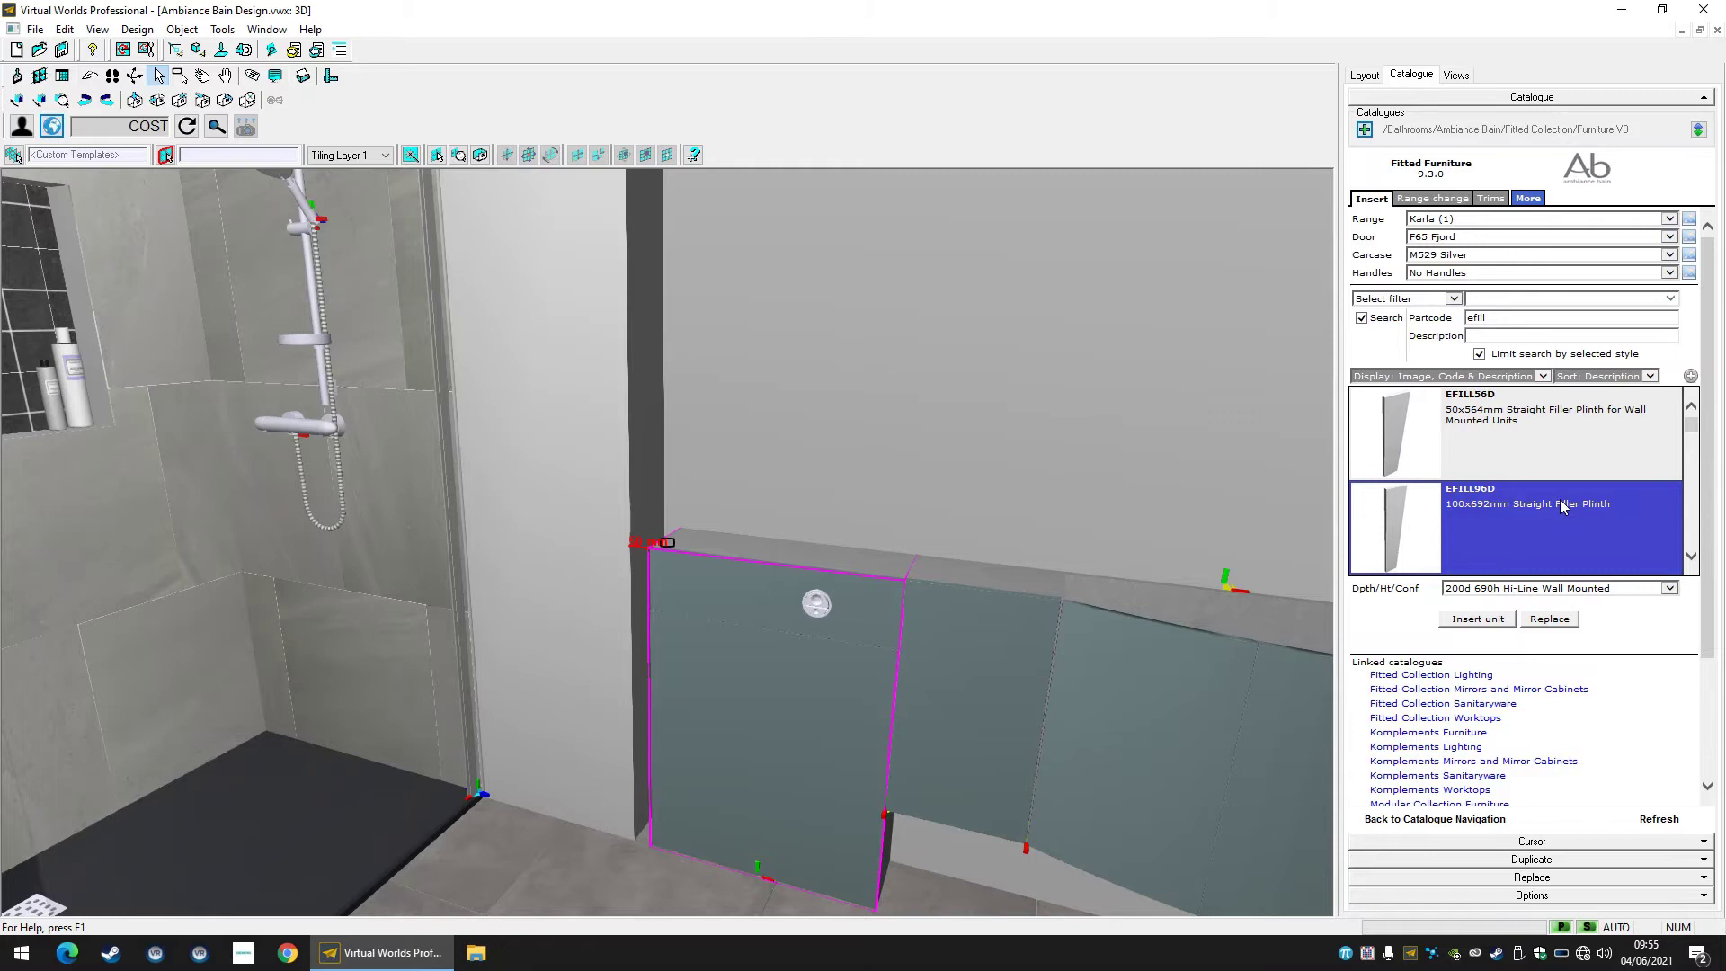
left_click(1673, 589)
left_click(1674, 590)
left_click(1673, 589)
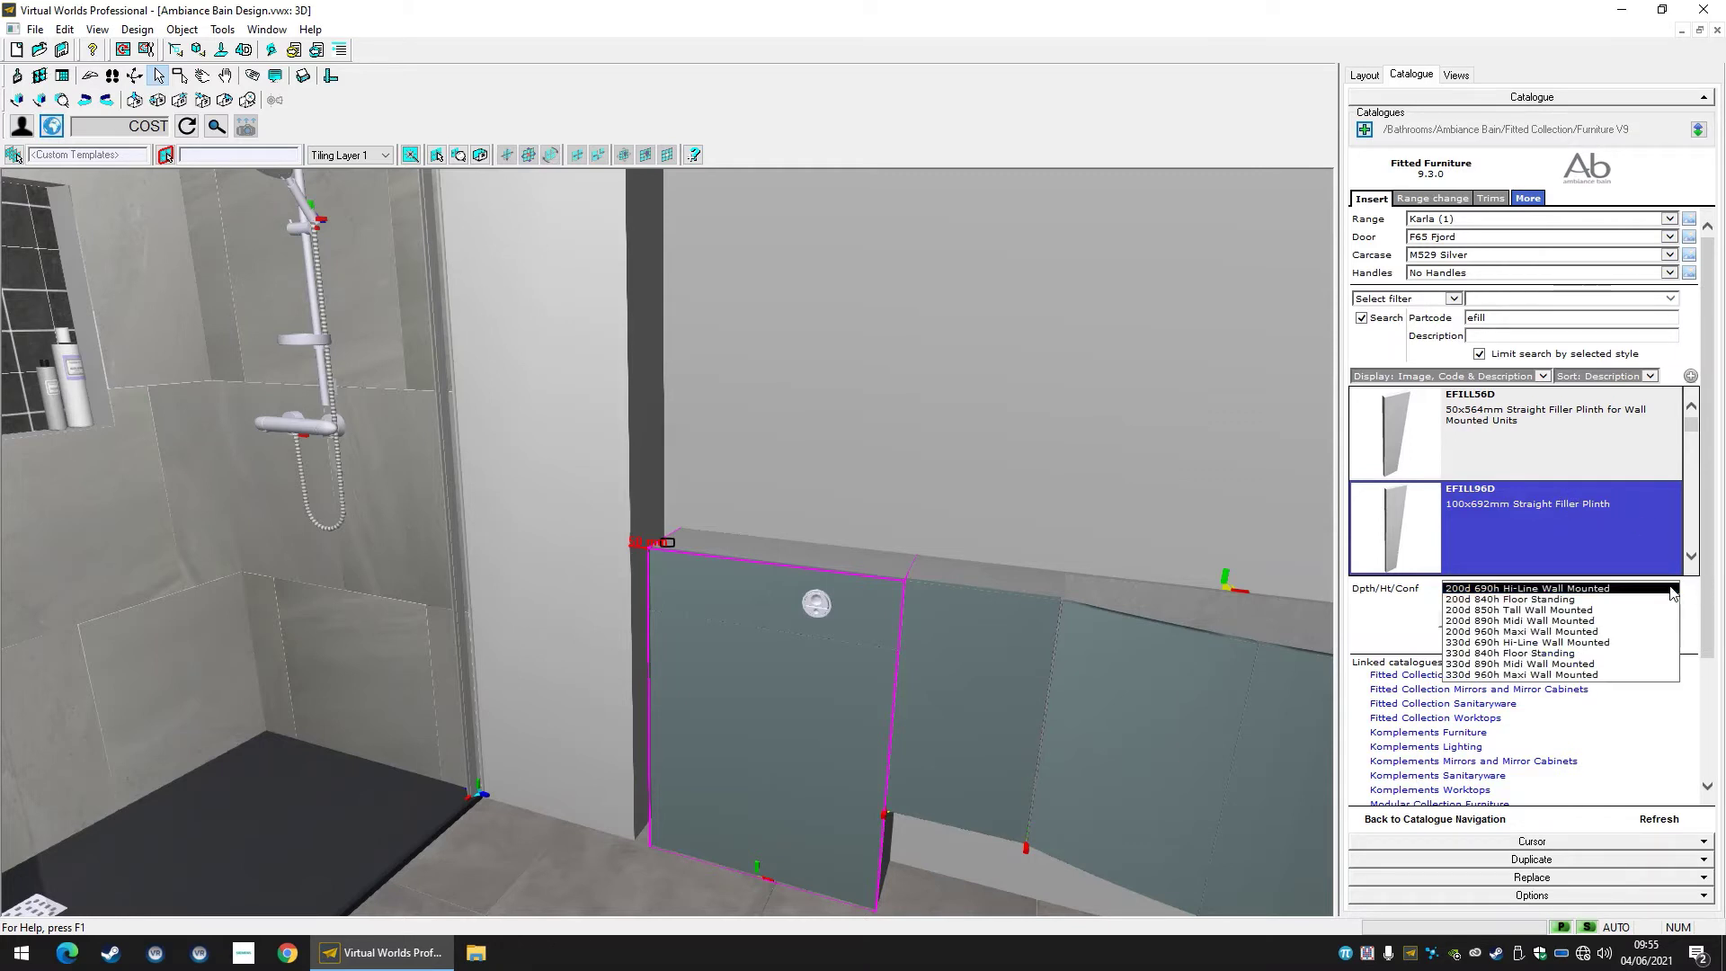
left_click(1674, 590)
left_click(1674, 589)
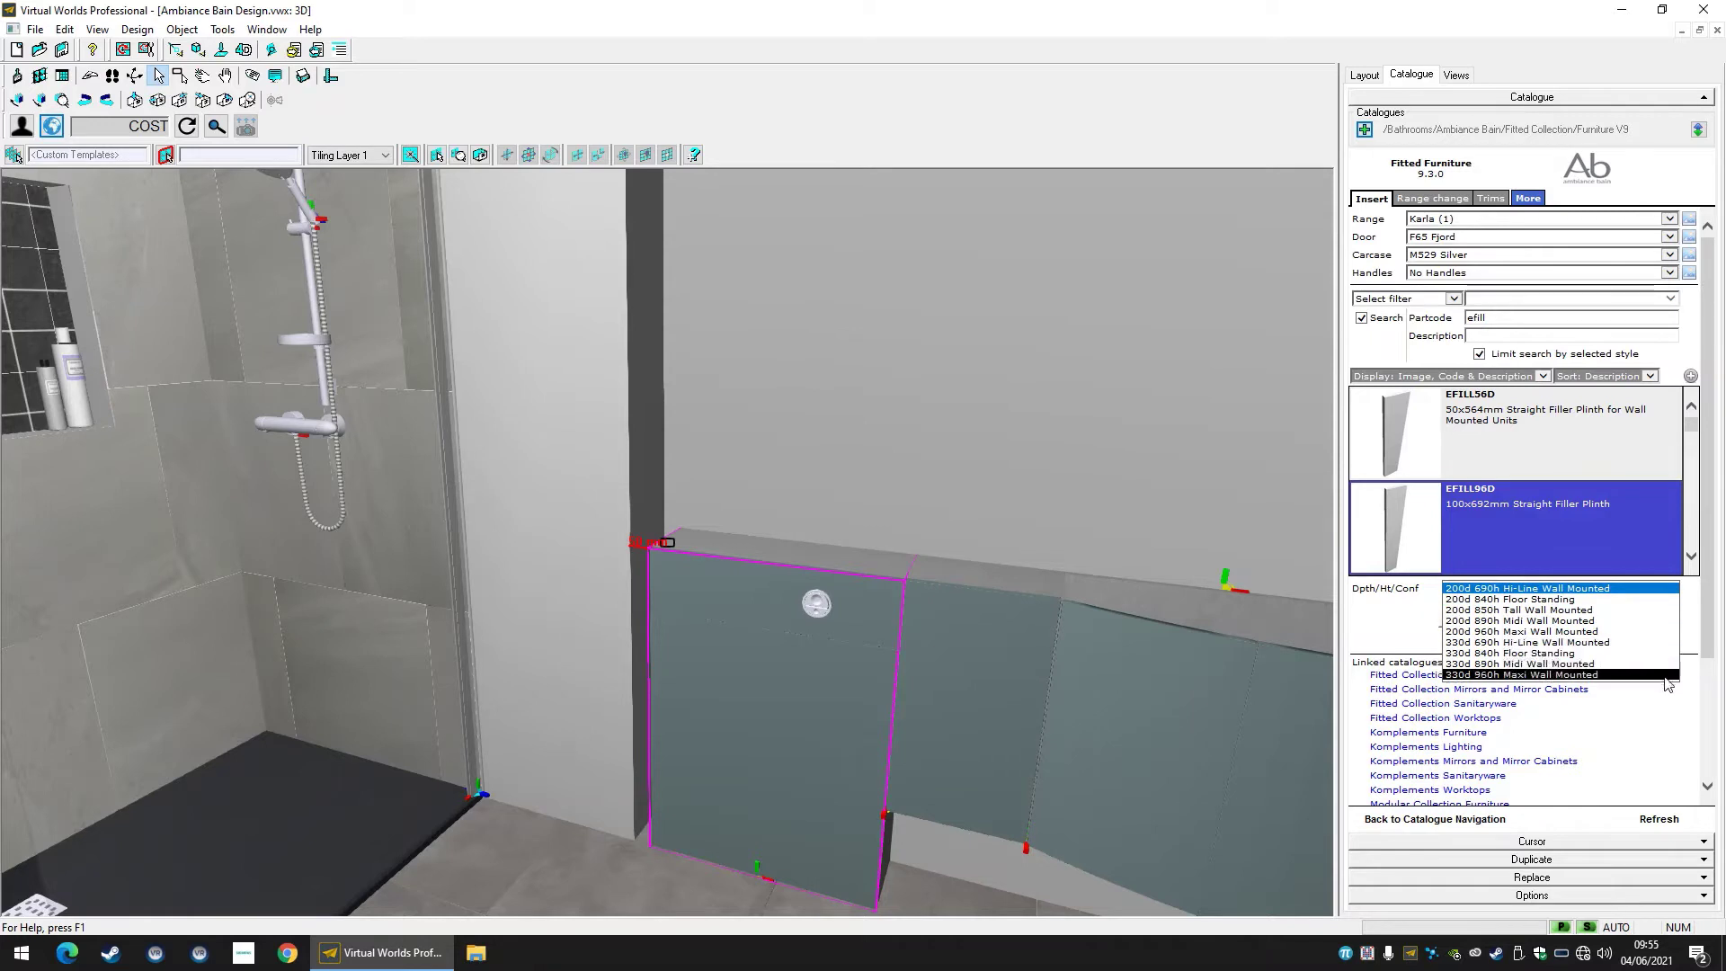
left_click(1634, 598)
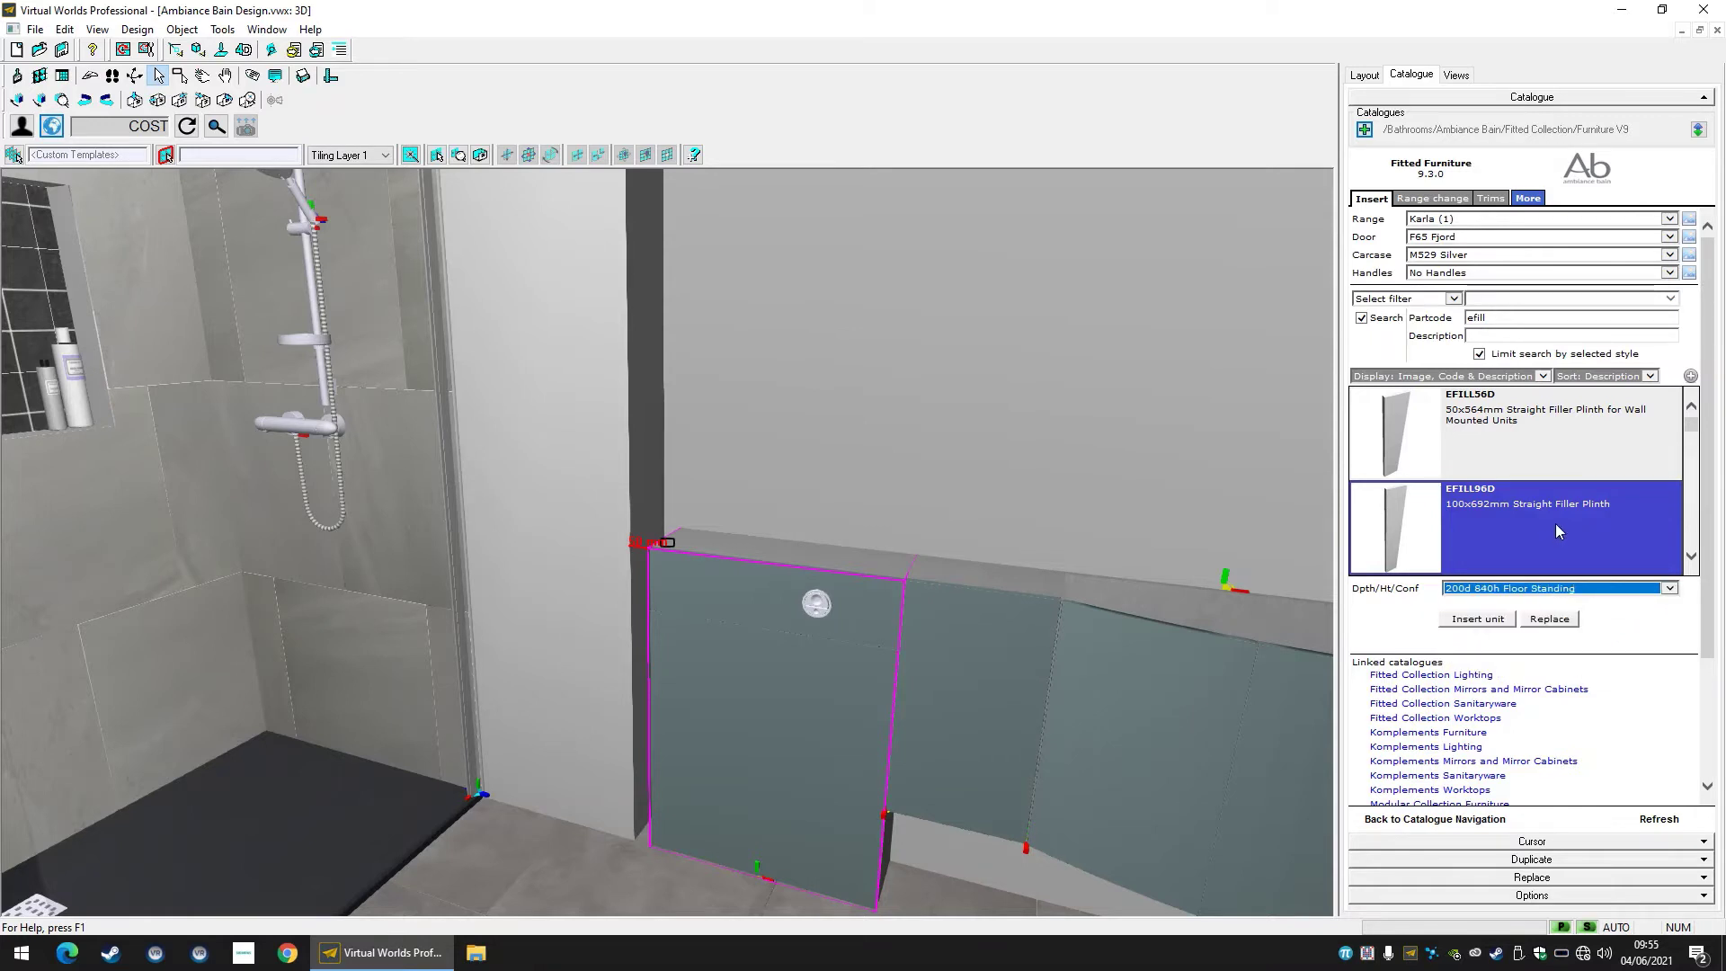
left_click(1476, 619)
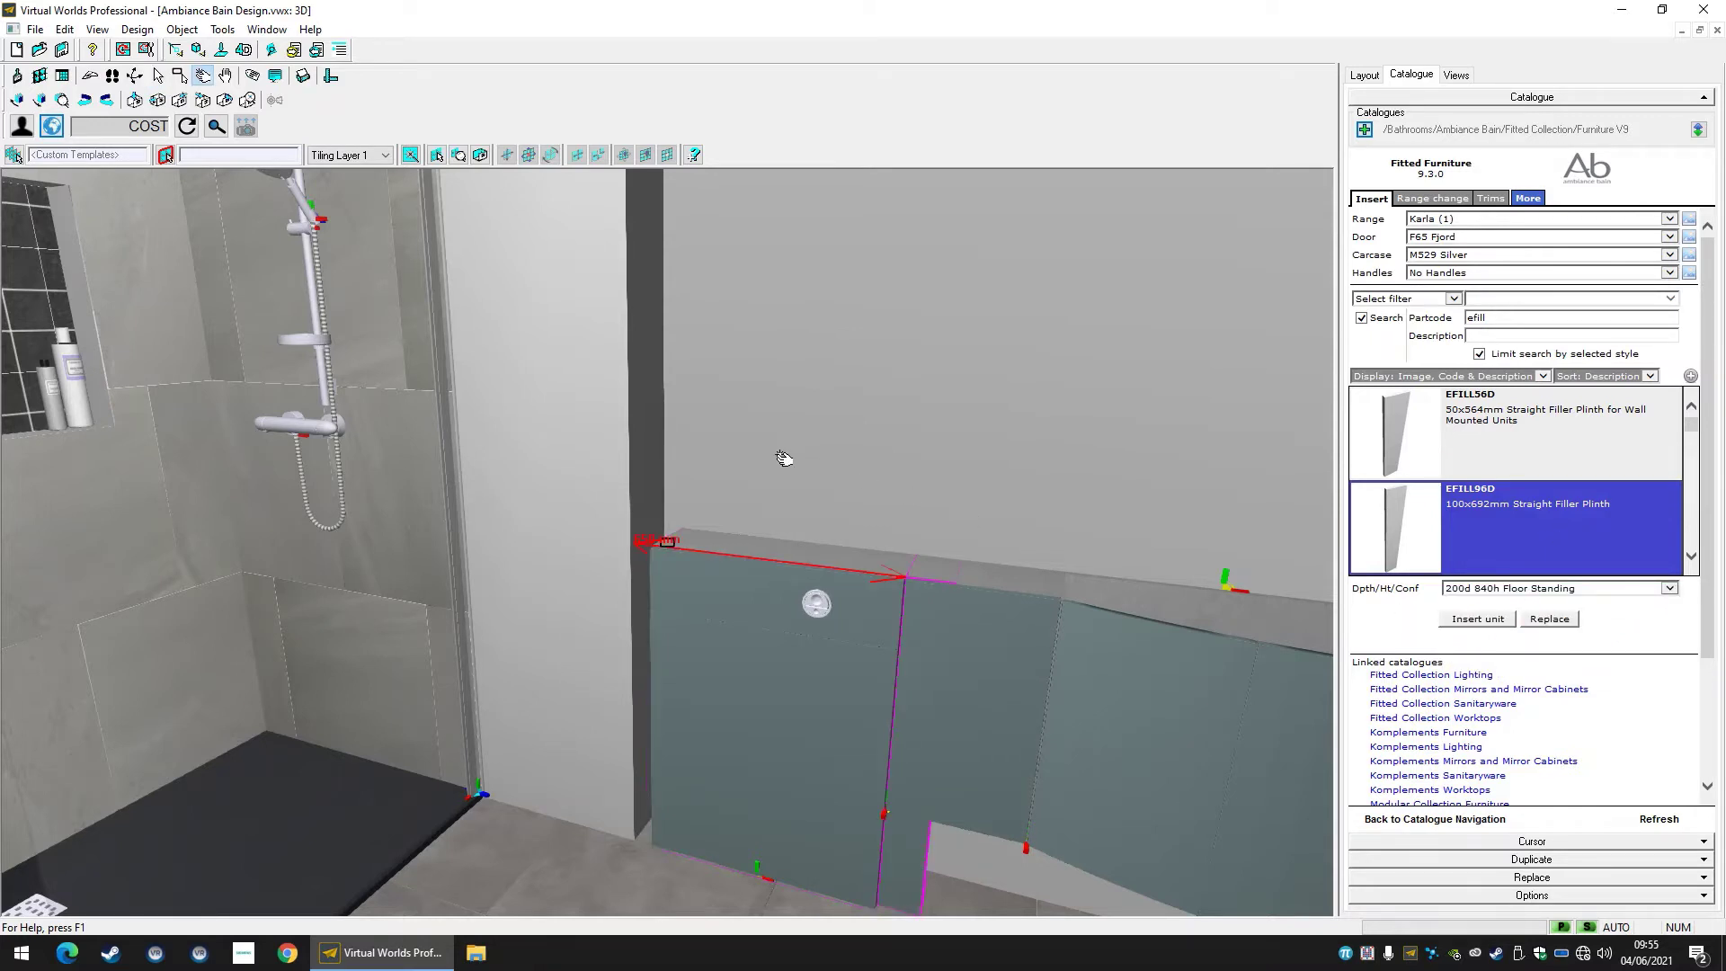
left_click_drag(784, 459, 709, 454)
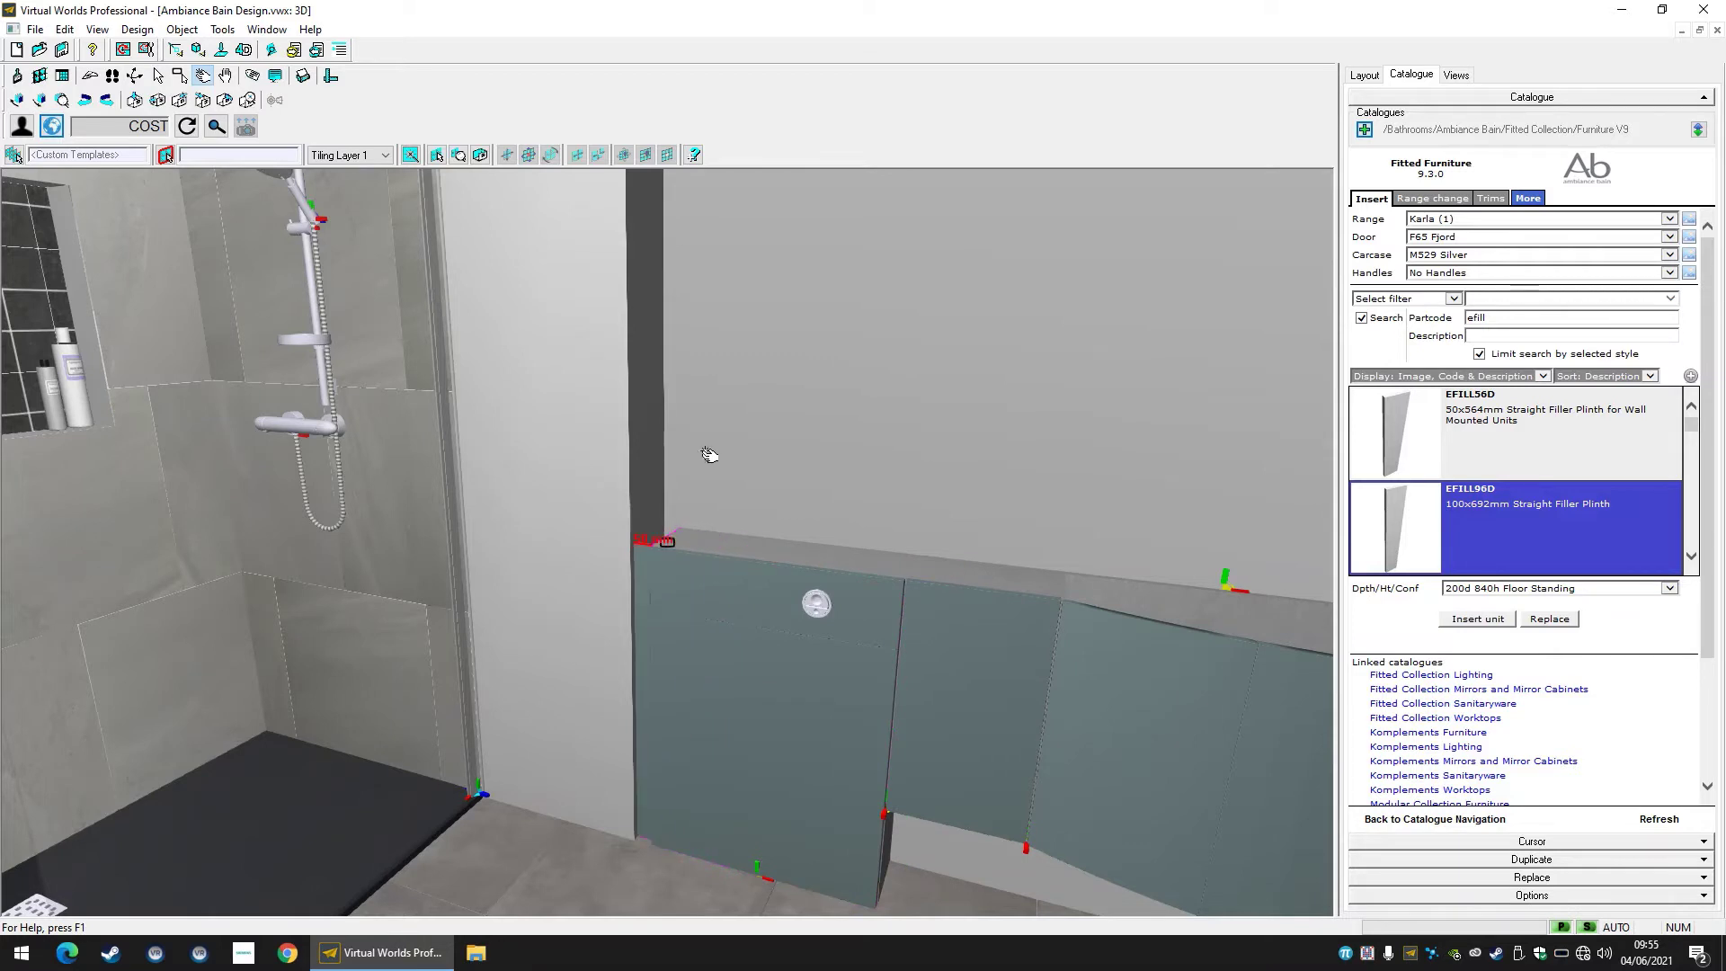
Set the filler's width to 50 mm and reposition it in the gap between the WC unit and the side wall.
left_click(1366, 76)
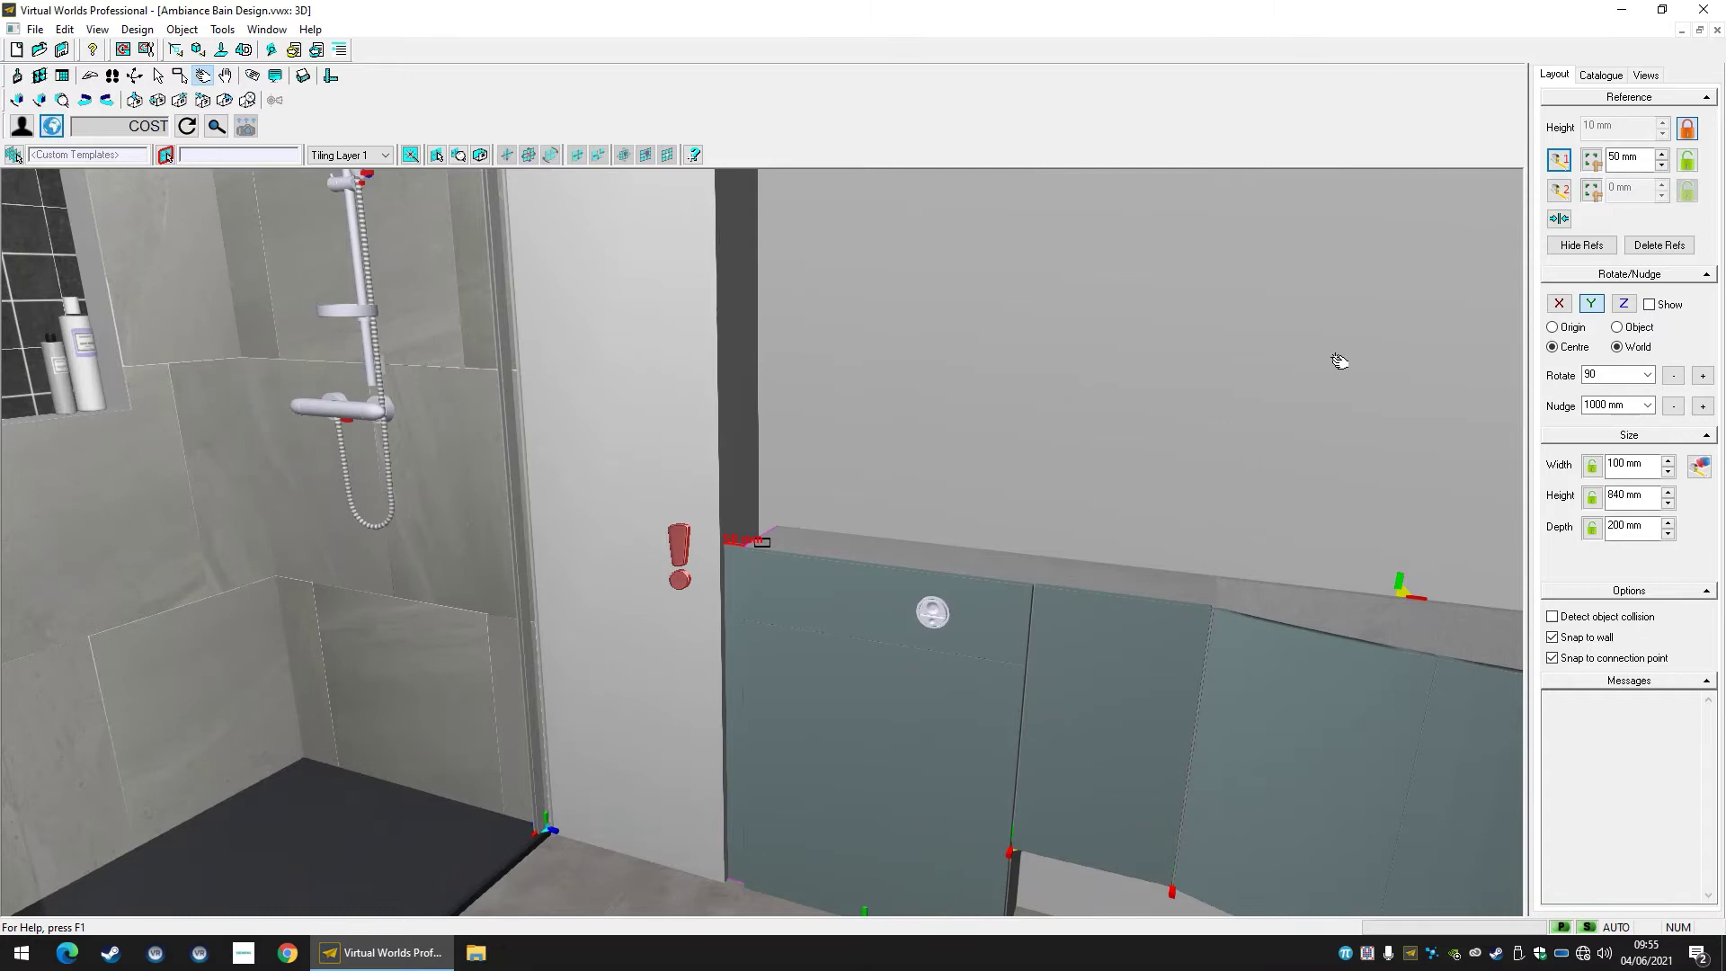
left_click_drag(1656, 464, 1527, 470)
type("50")
key("Return")
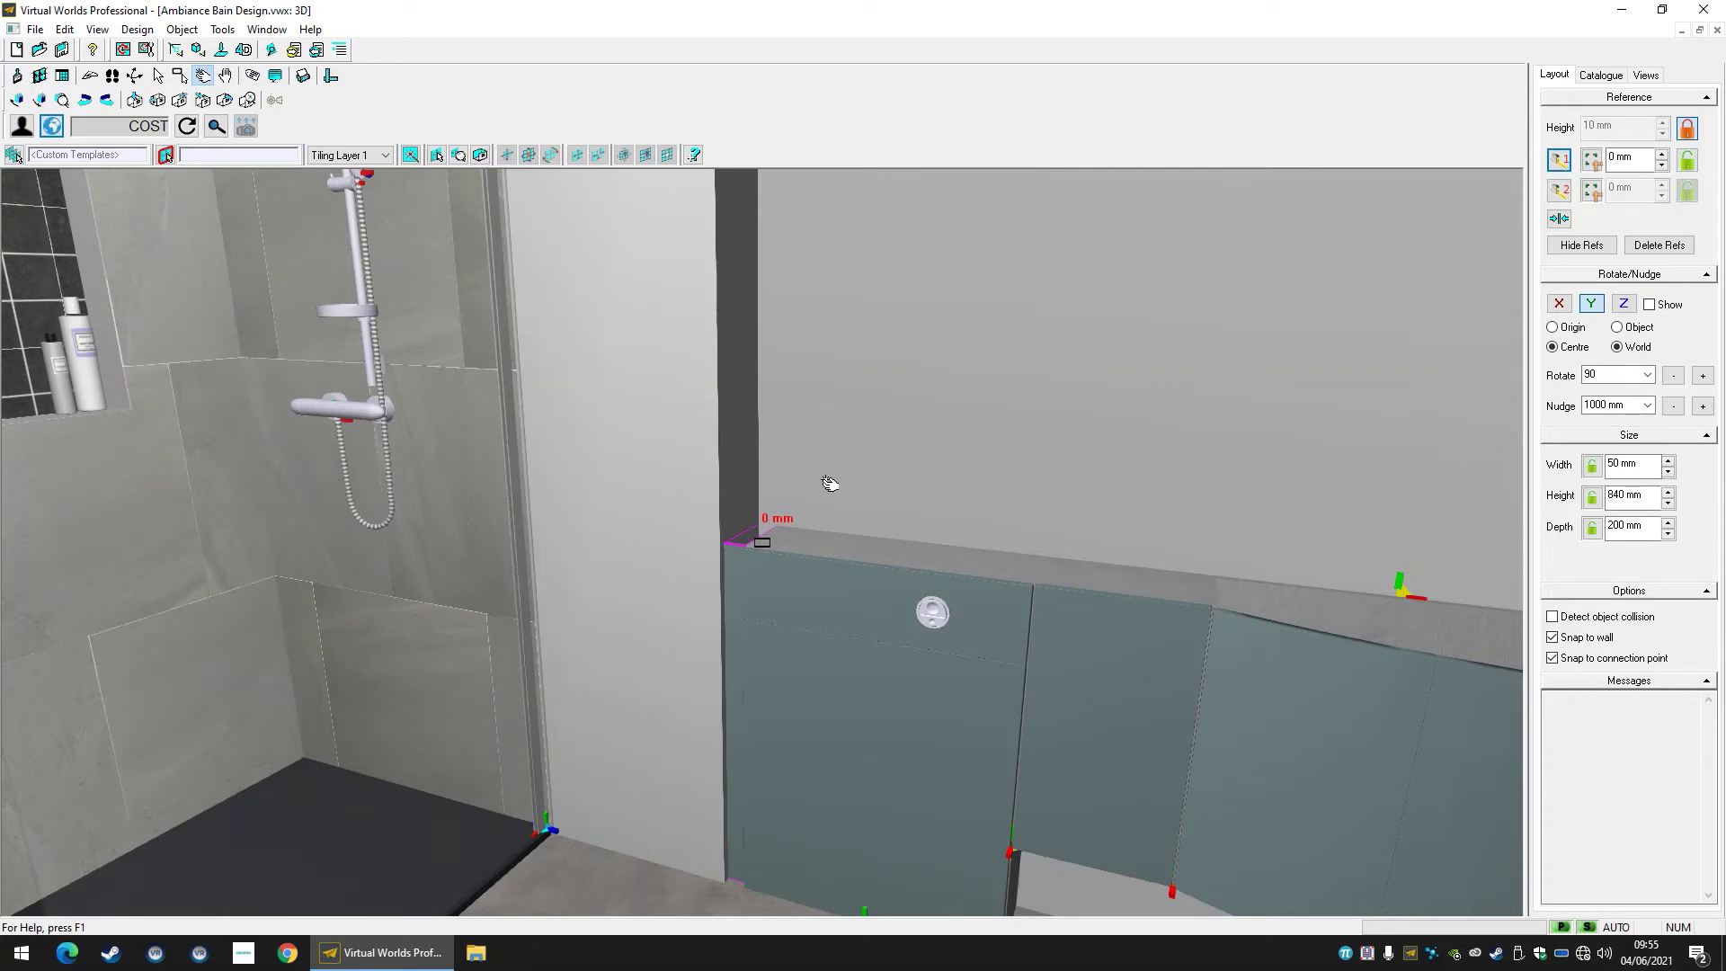
left_click_drag(796, 477, 877, 468)
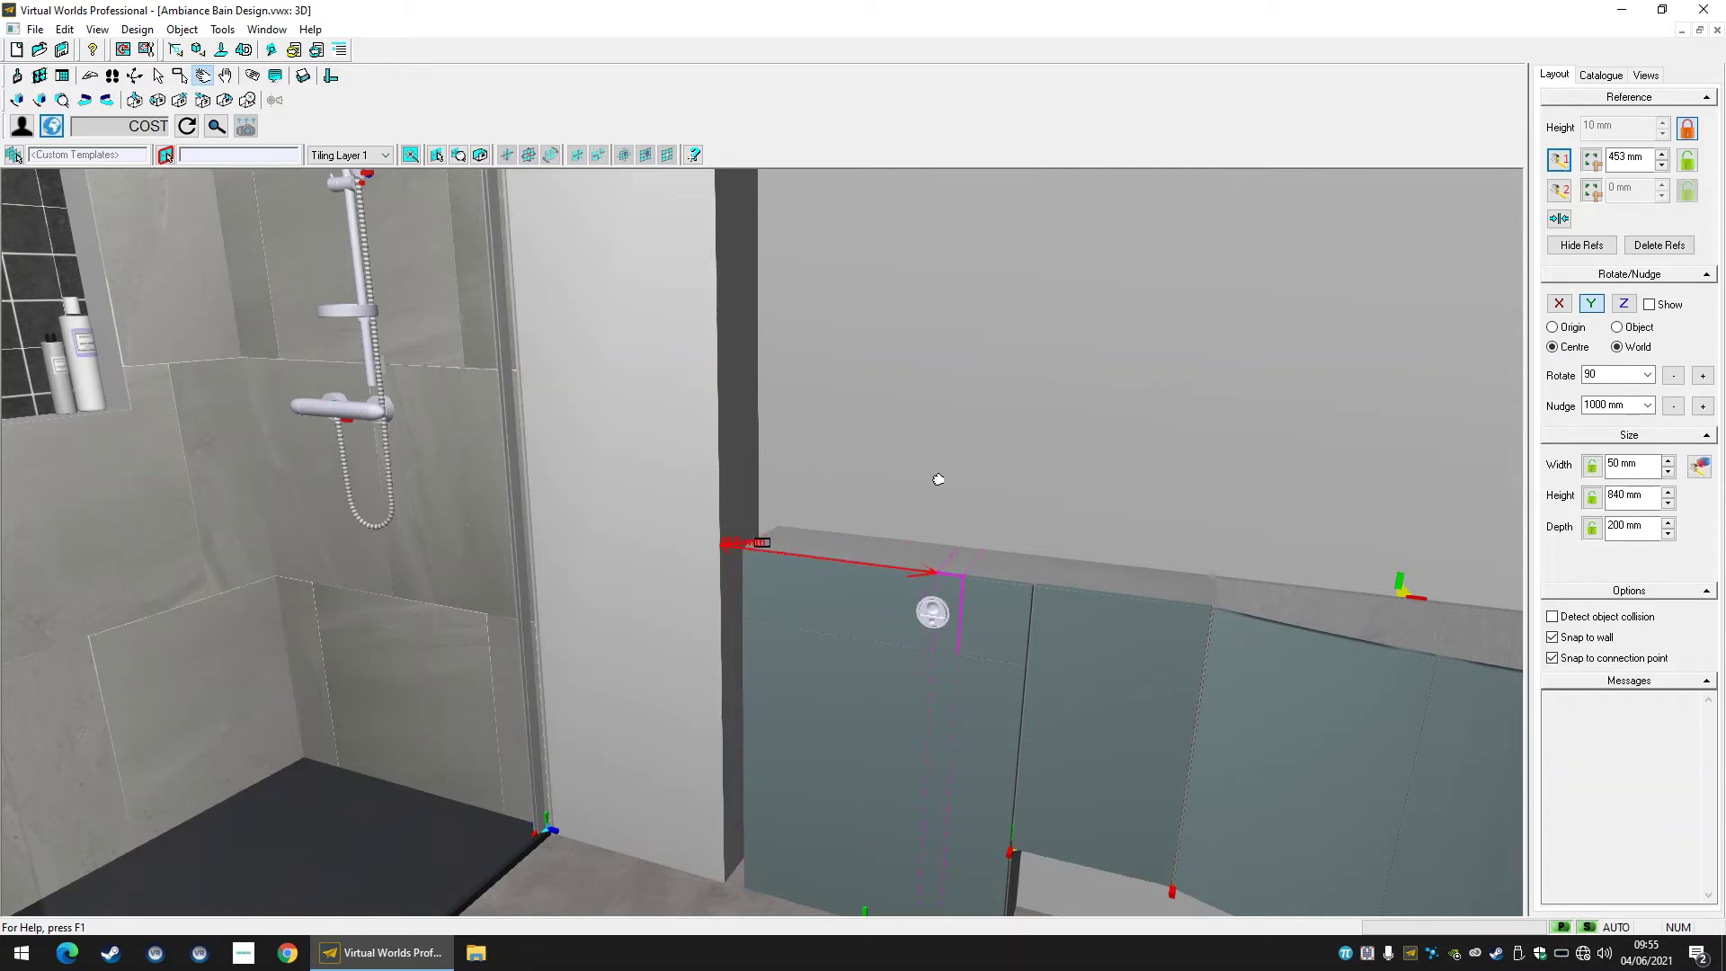
left_click_drag(938, 479, 802, 441)
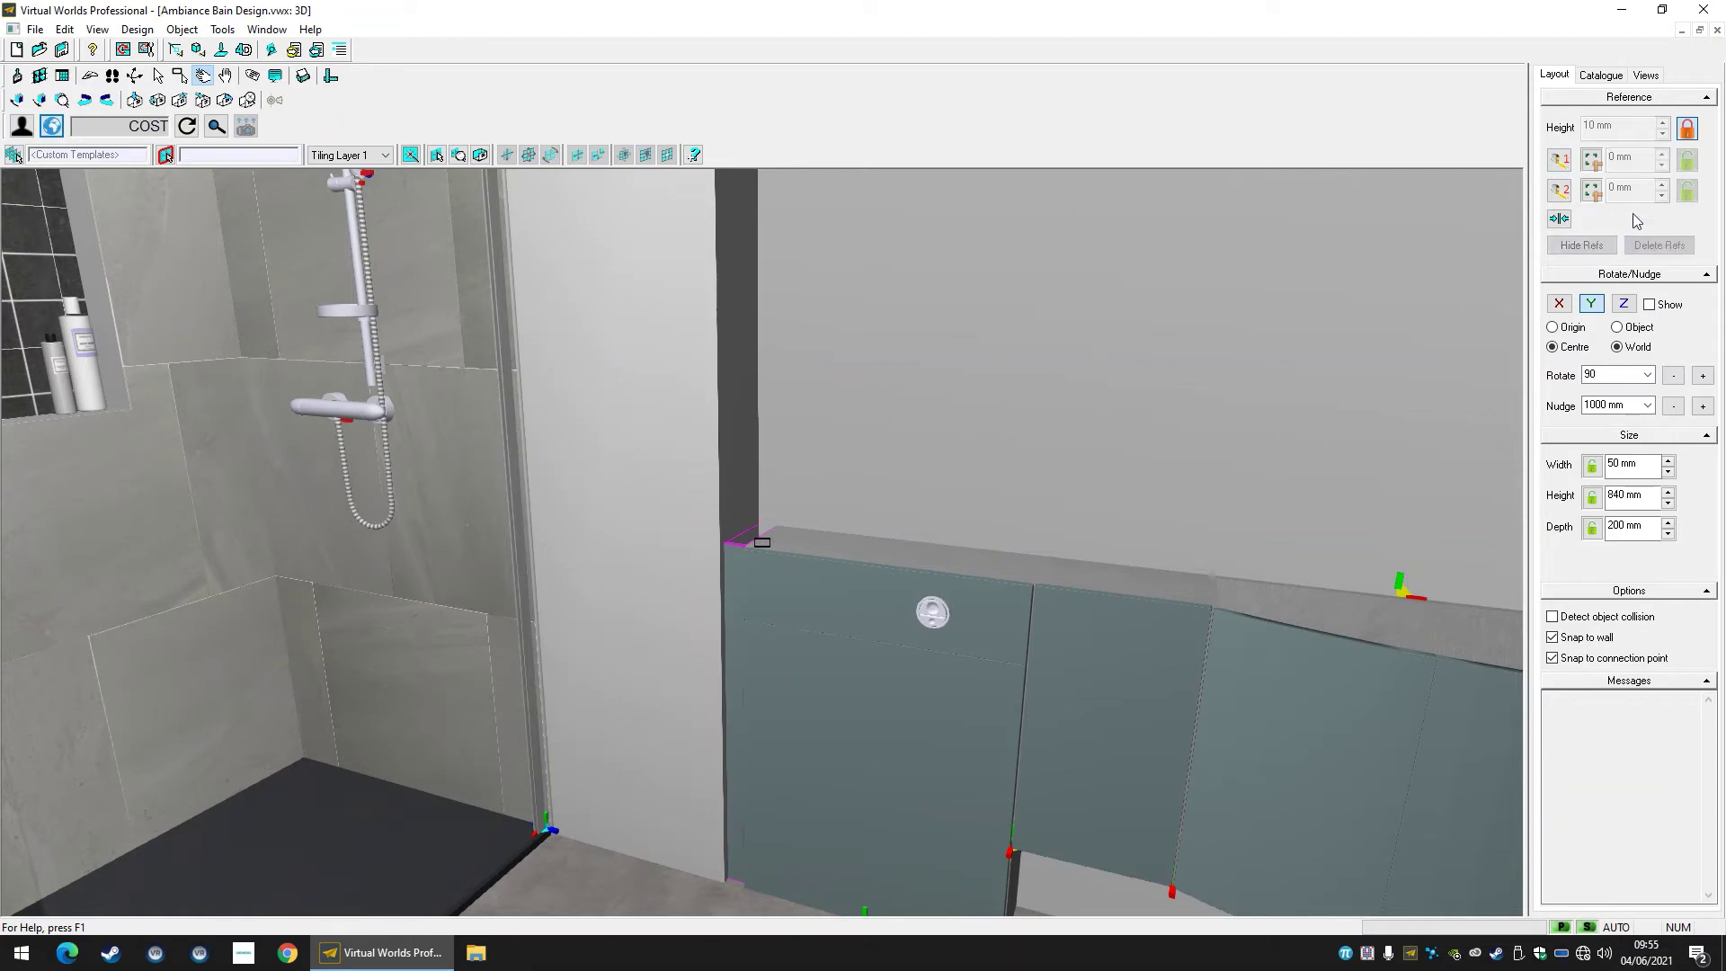
Reference the basin unit to the window wall to measure the gap between them.
left_click(1601, 74)
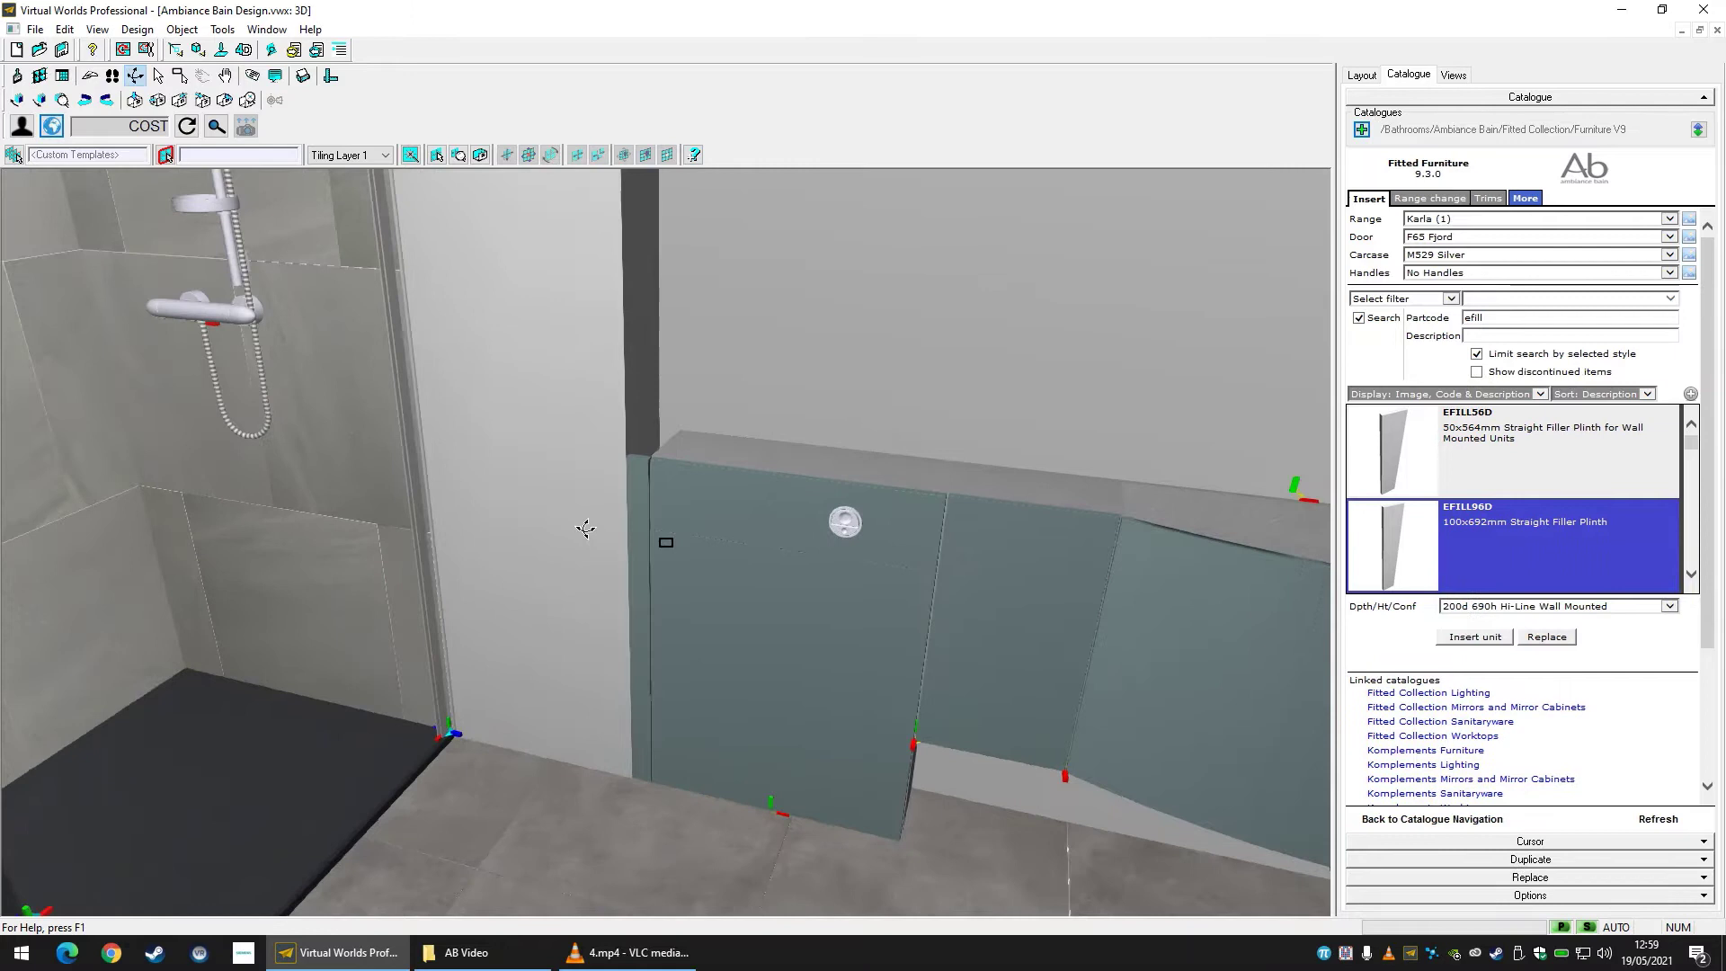
left_click_drag(593, 525, 877, 528)
left_click(159, 77)
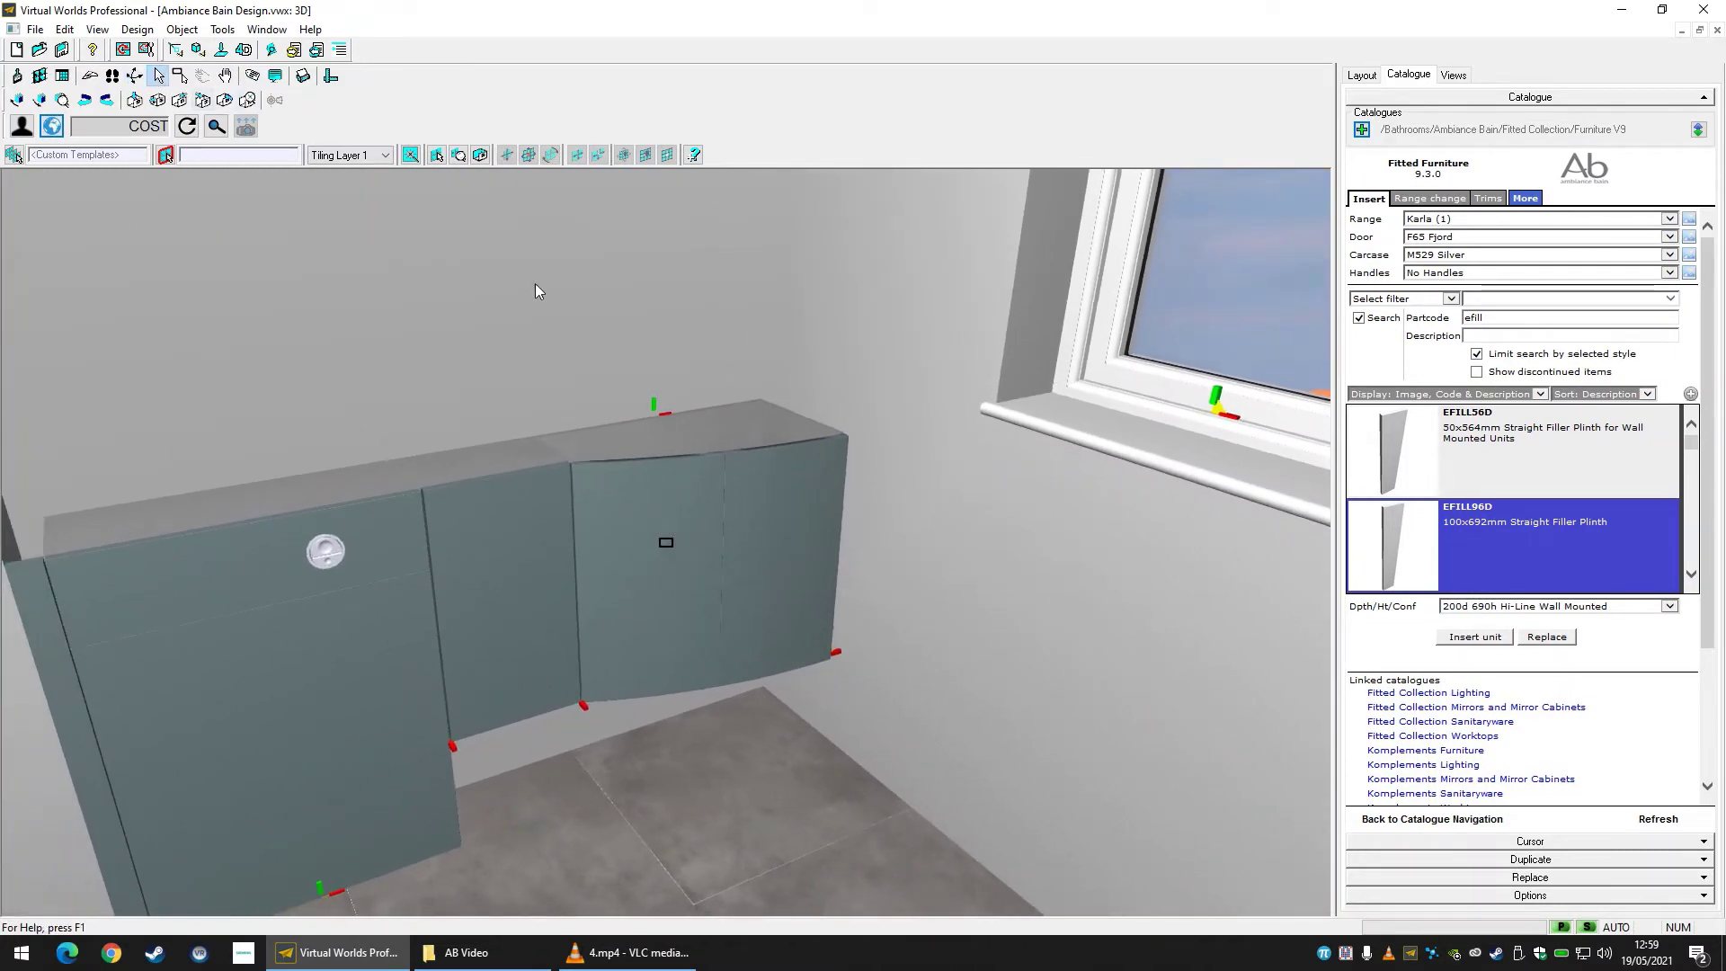
left_click(782, 497)
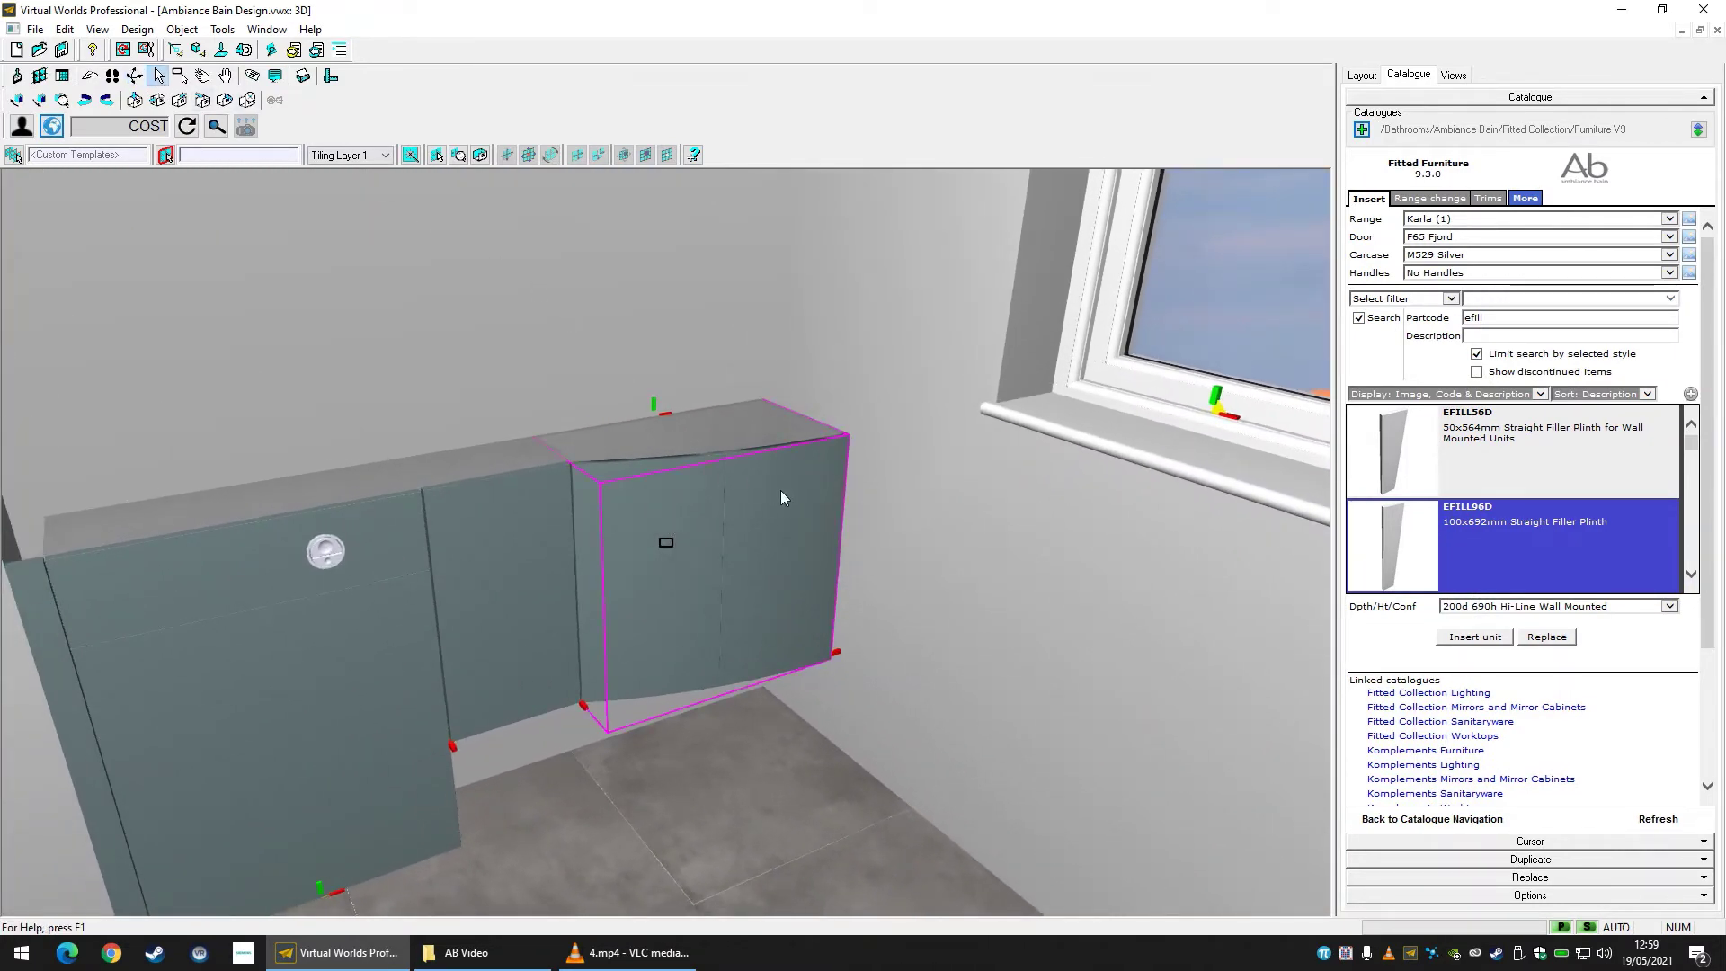
left_click(1361, 74)
left_click(1559, 159)
left_click(1030, 432)
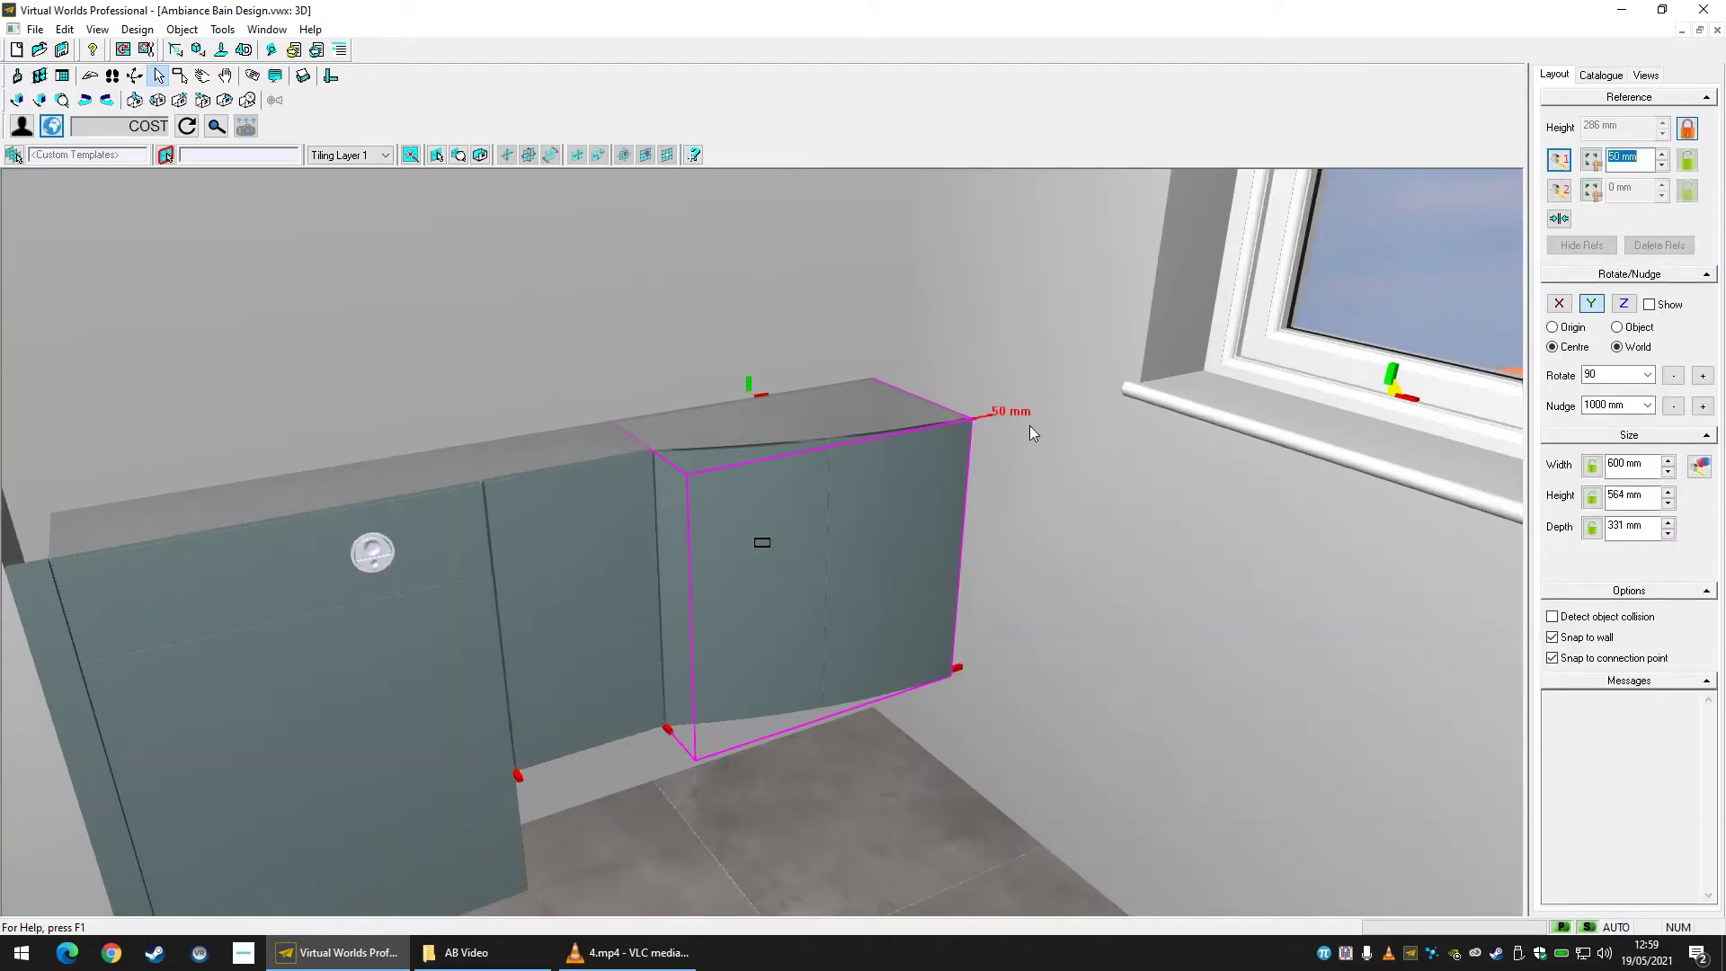
Turn off the partcode search and filter the furniture catalogue by type Filler & End Panels.
left_click(1600, 75)
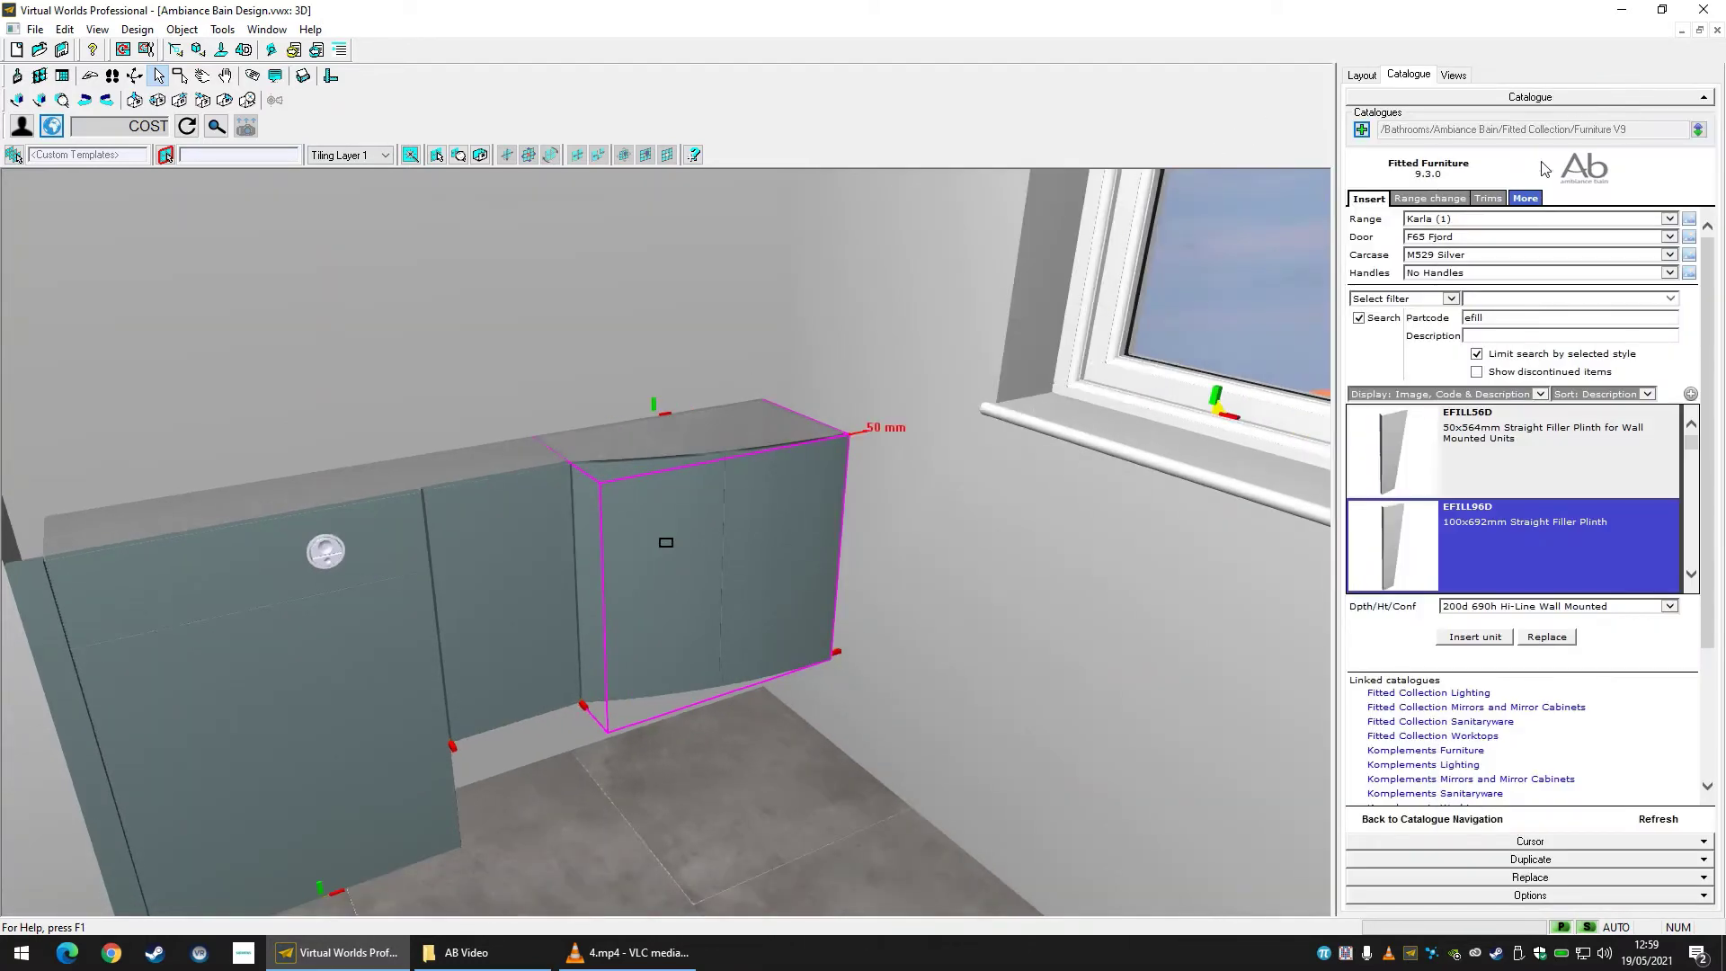
left_click(1382, 319)
left_click(1449, 299)
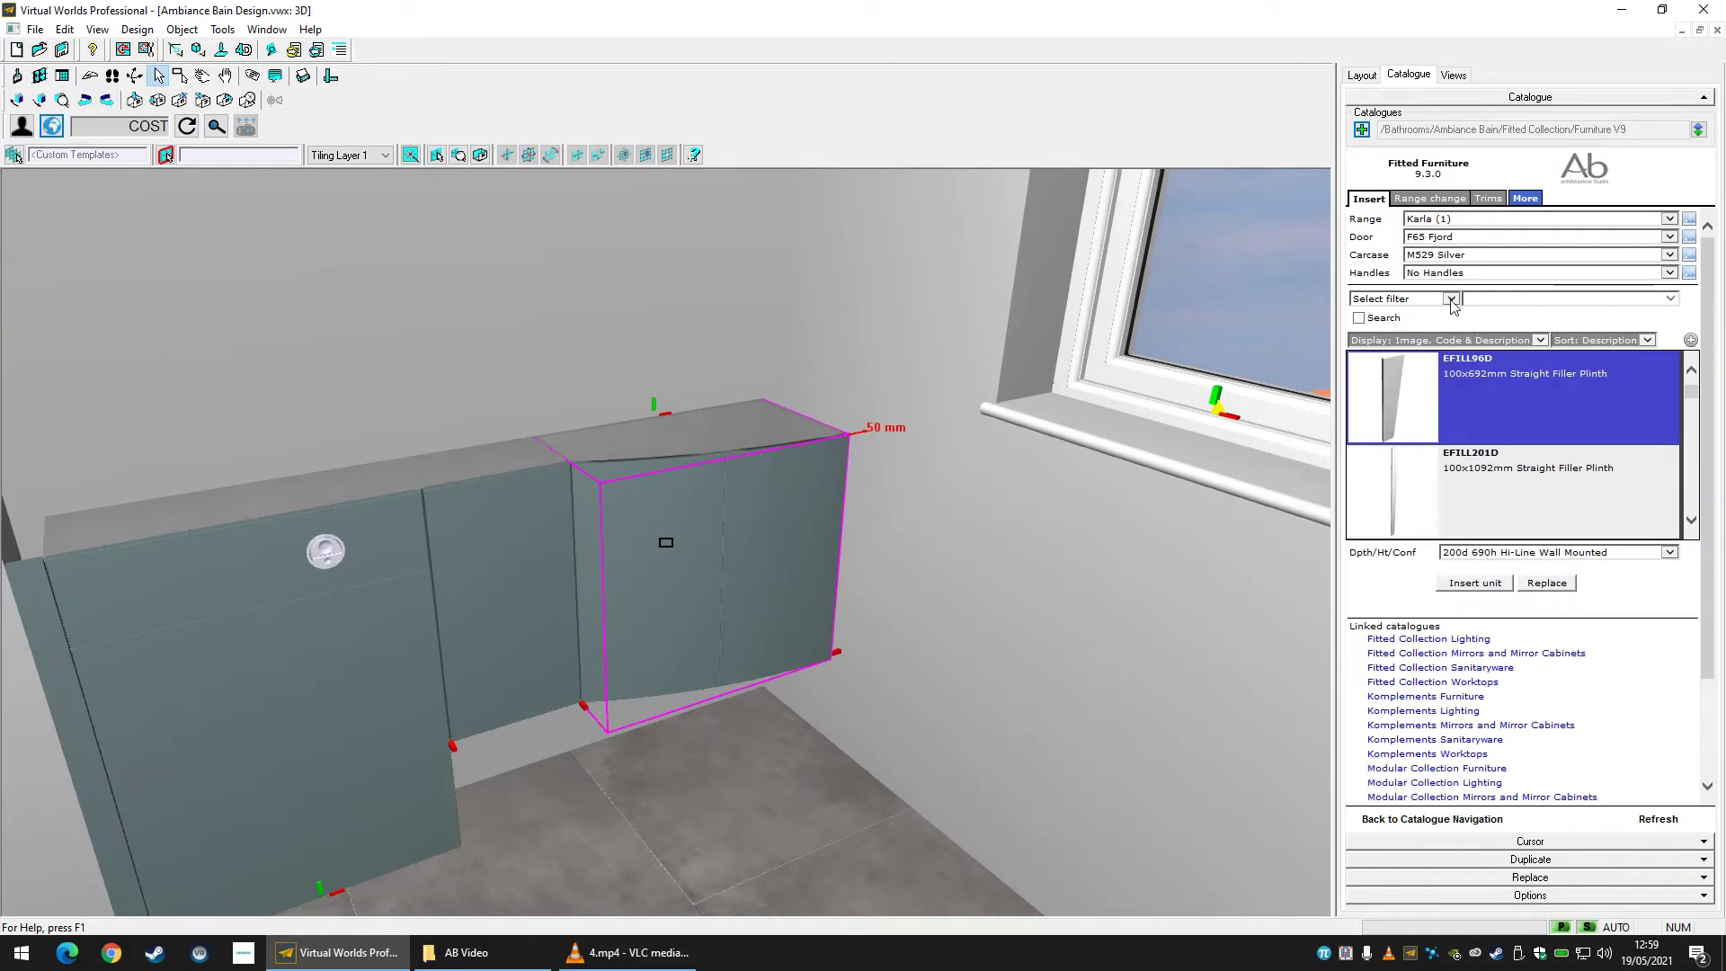
left_click(1402, 312)
left_click(1497, 302)
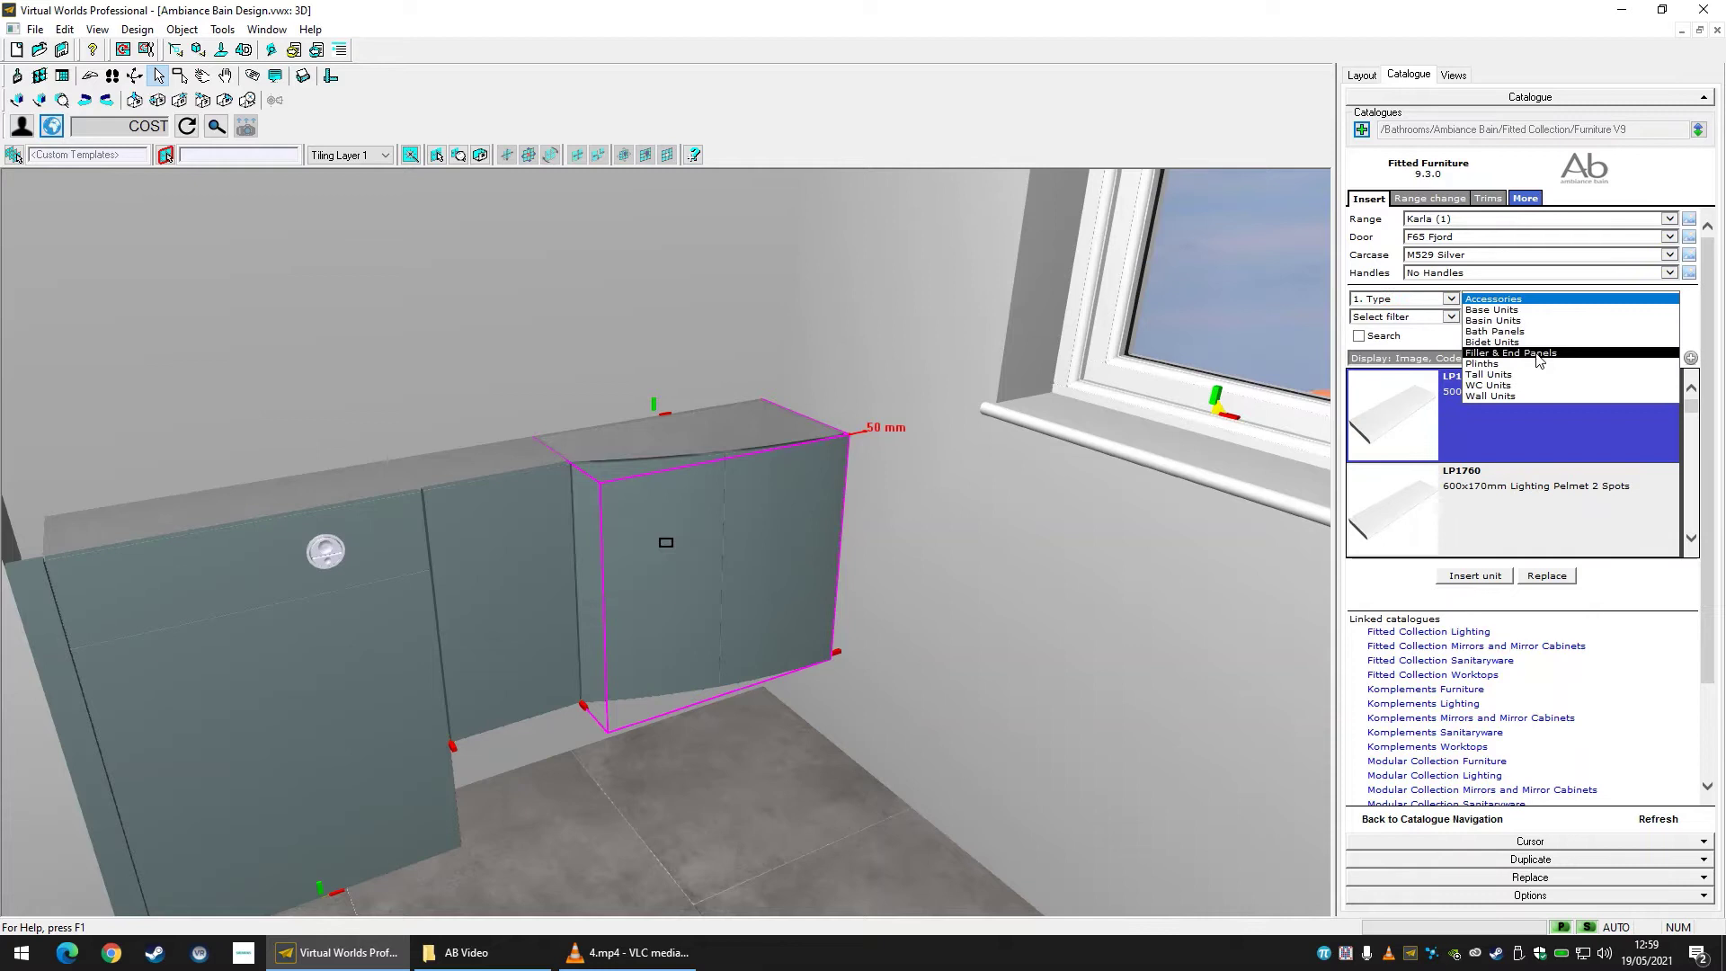
left_click(1539, 358)
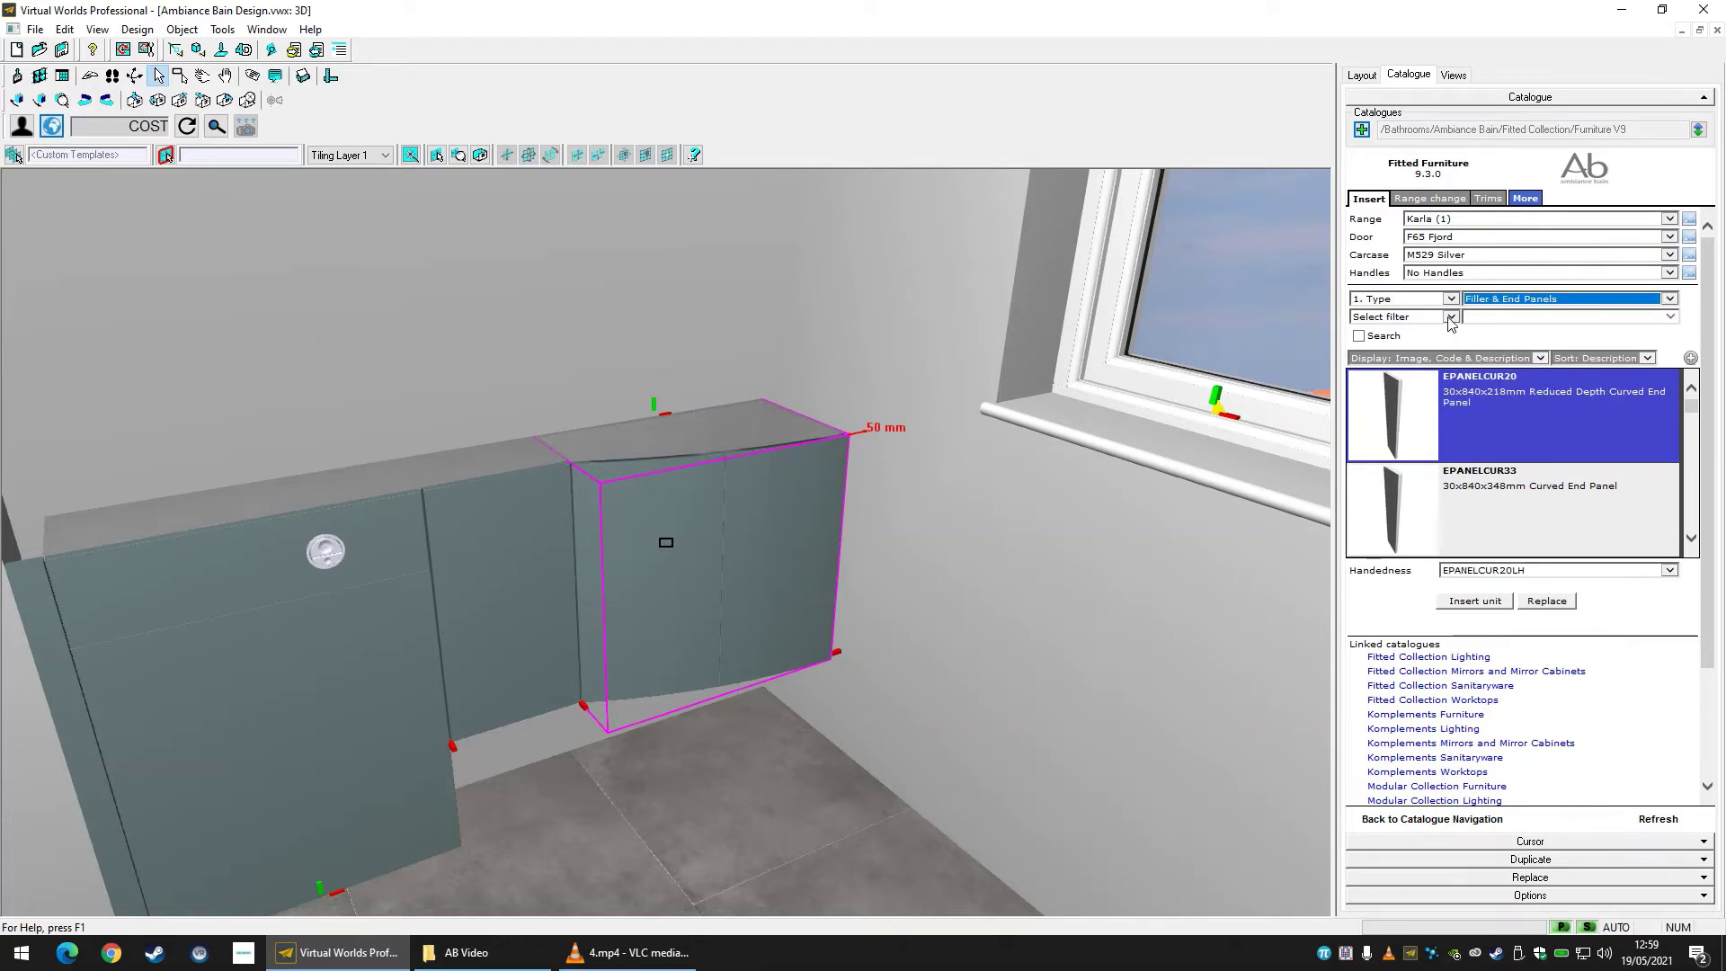
Search the furniture catalogue descriptions for filler and insert the EFILL56D straight filler plinth at 330d beside the basin unit.
left_click(1399, 335)
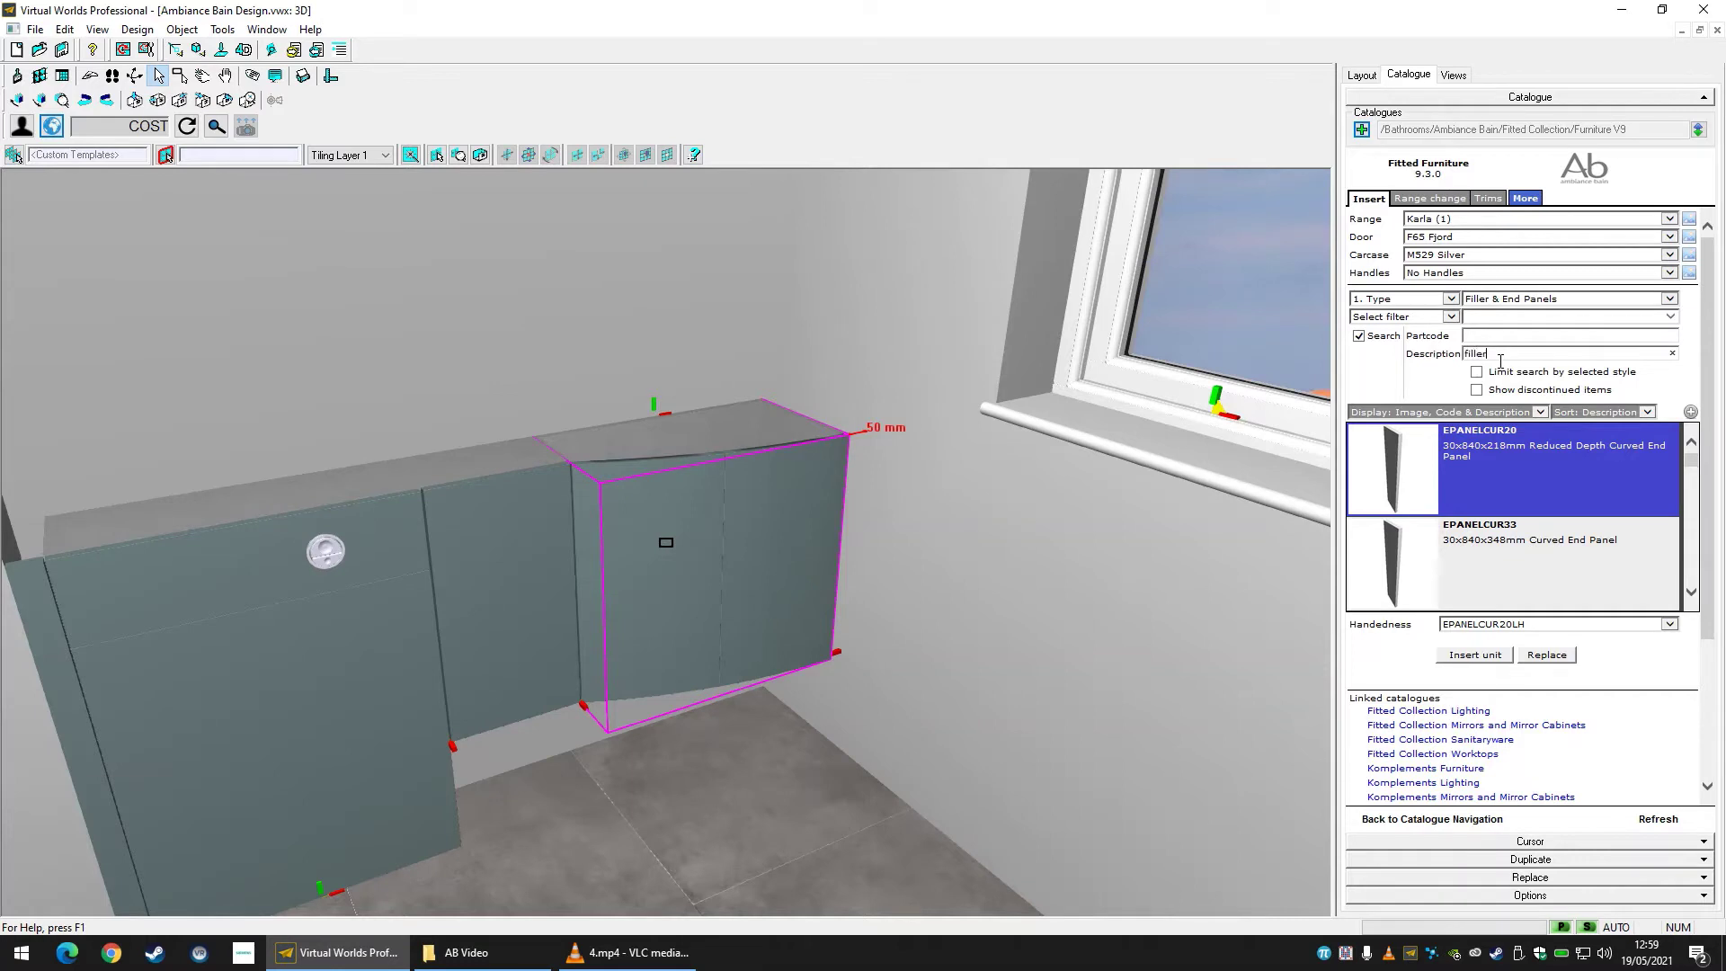
key("Return")
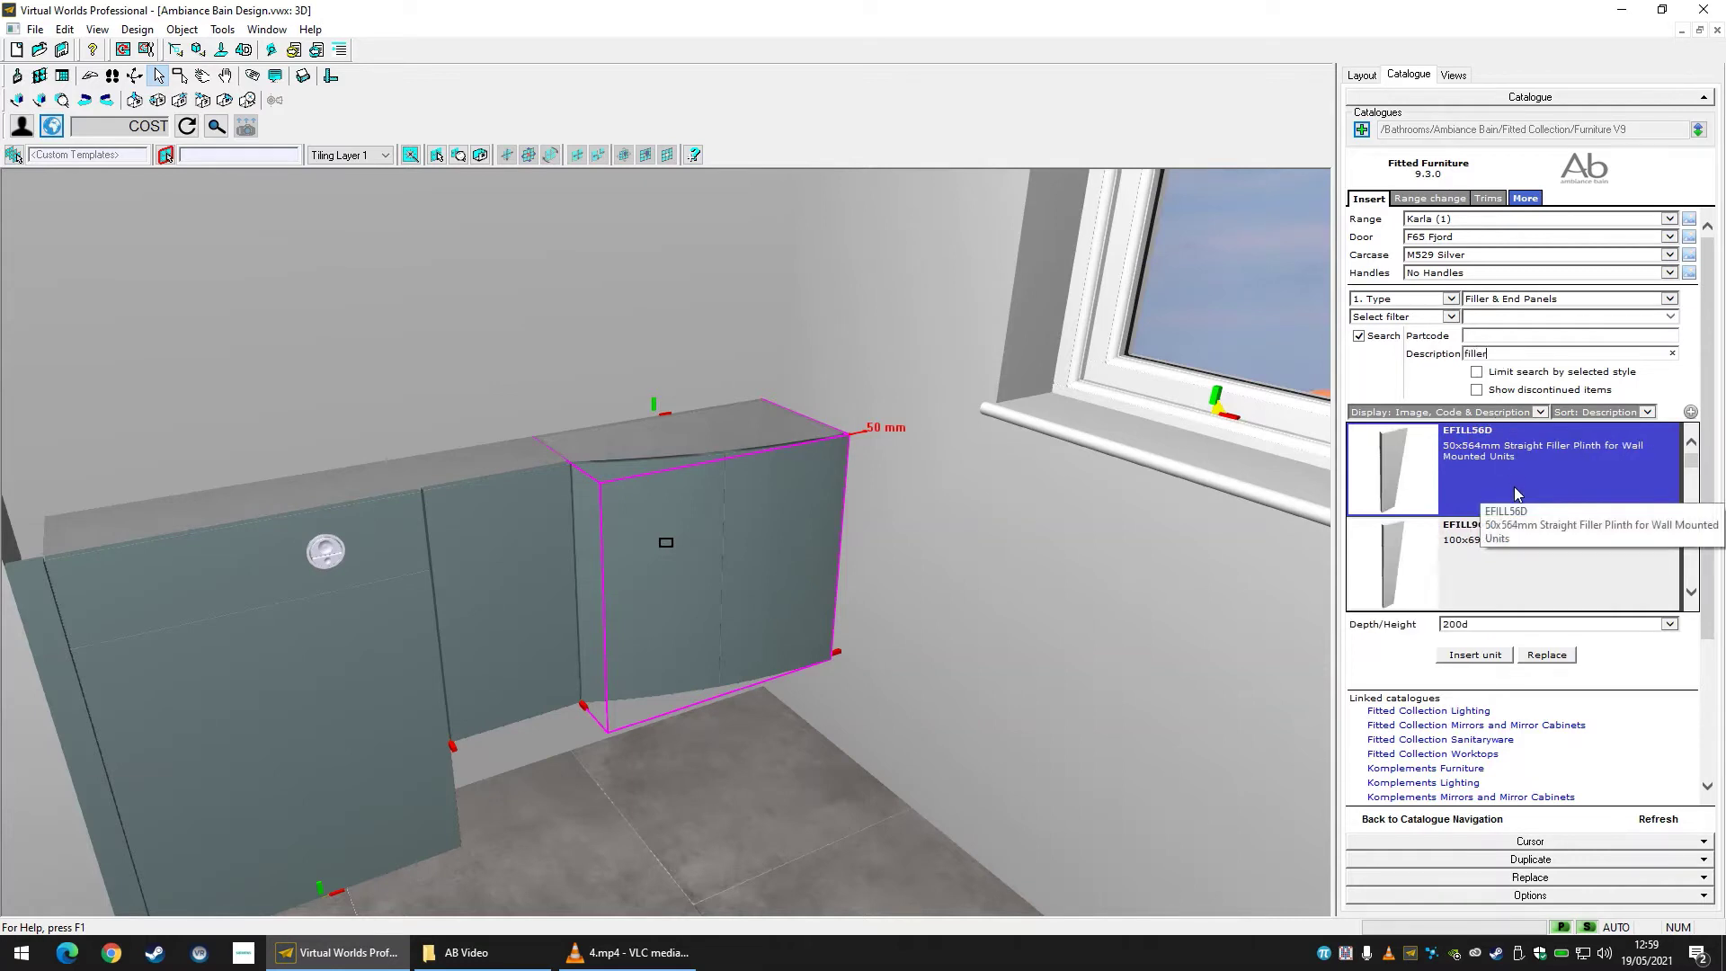
left_click(1501, 623)
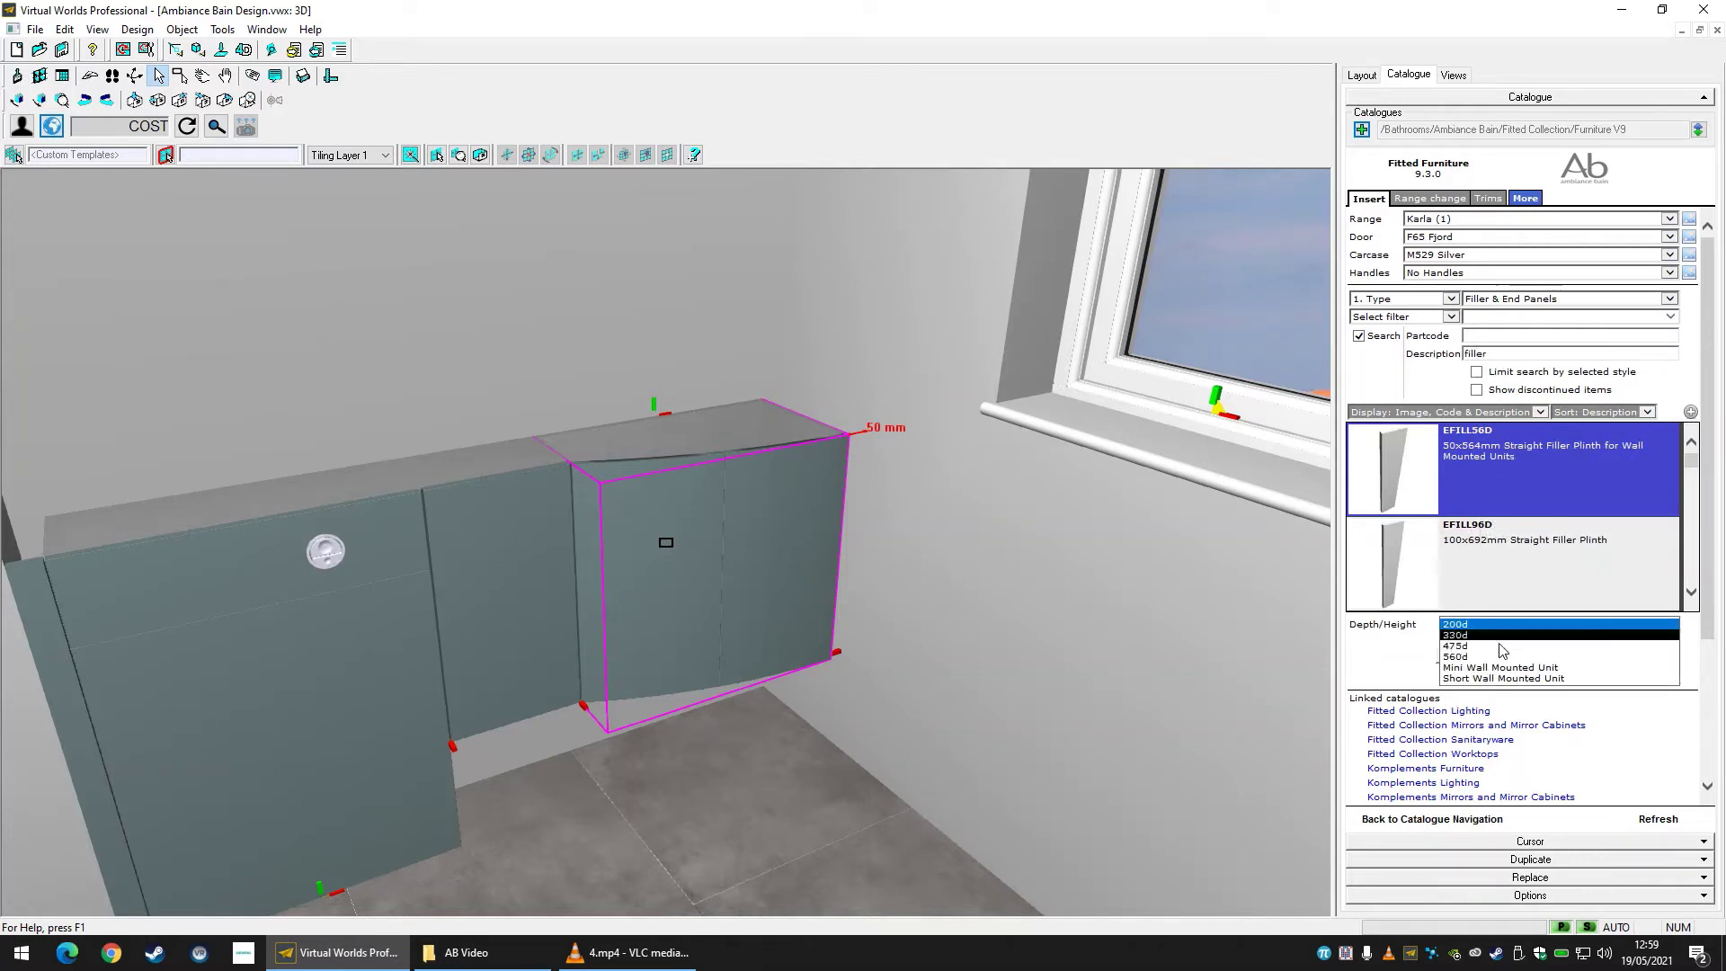
left_click(1499, 635)
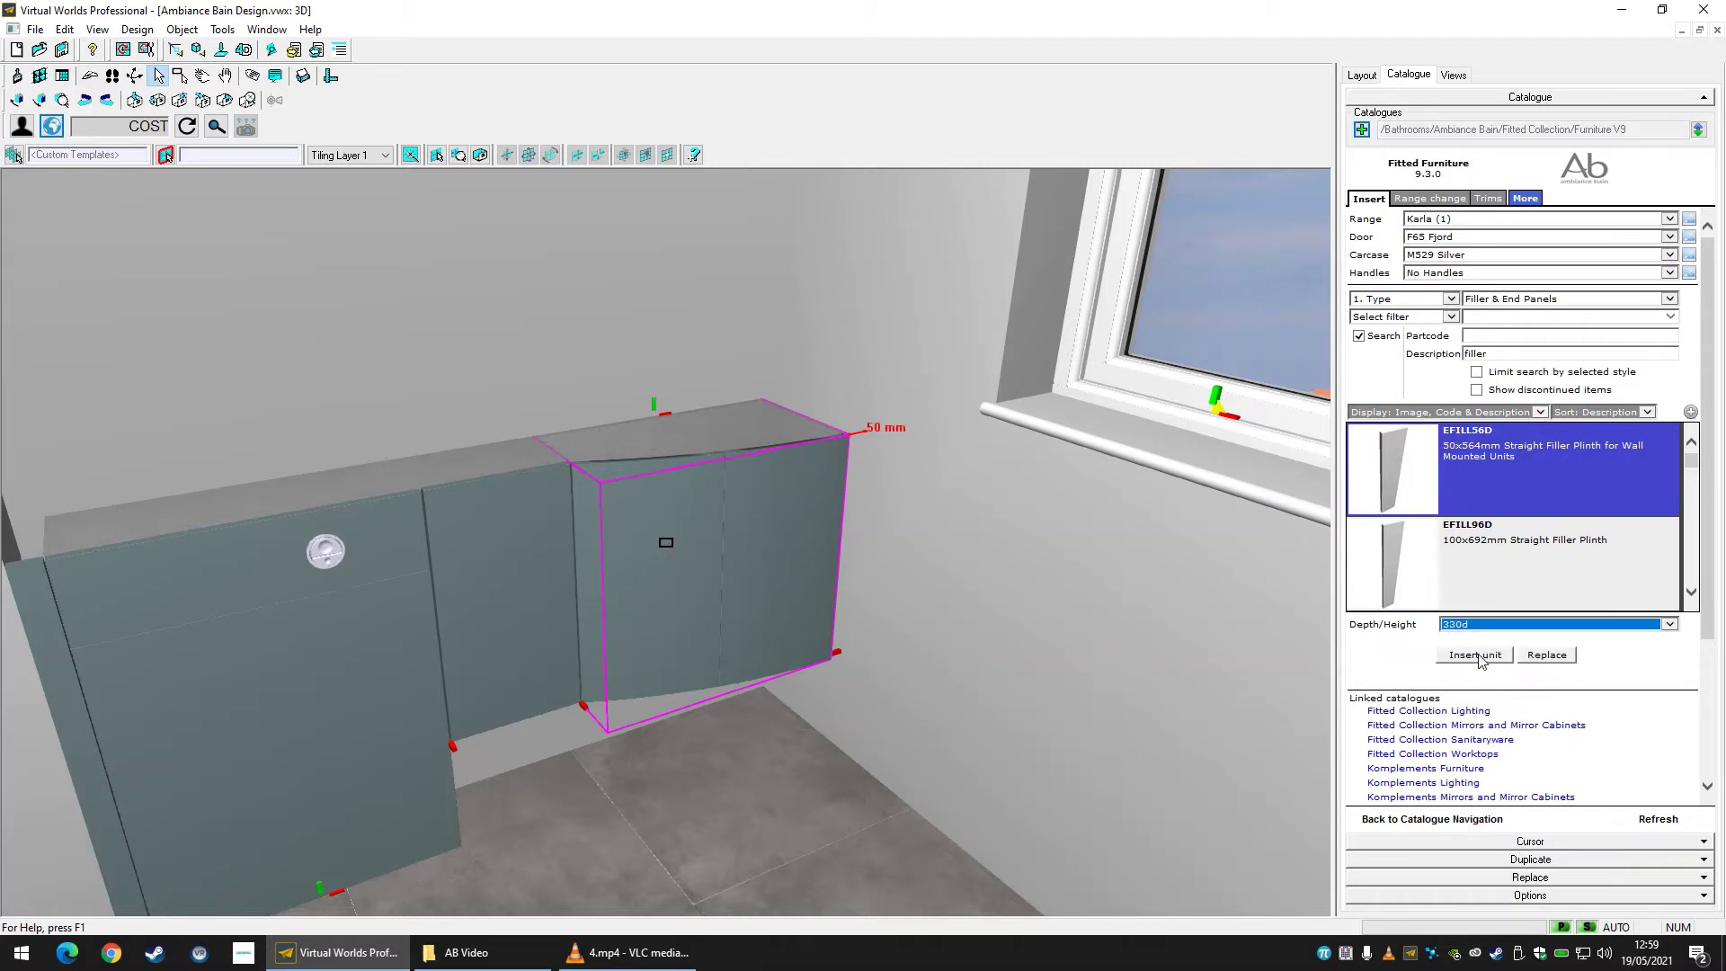
left_click(1478, 656)
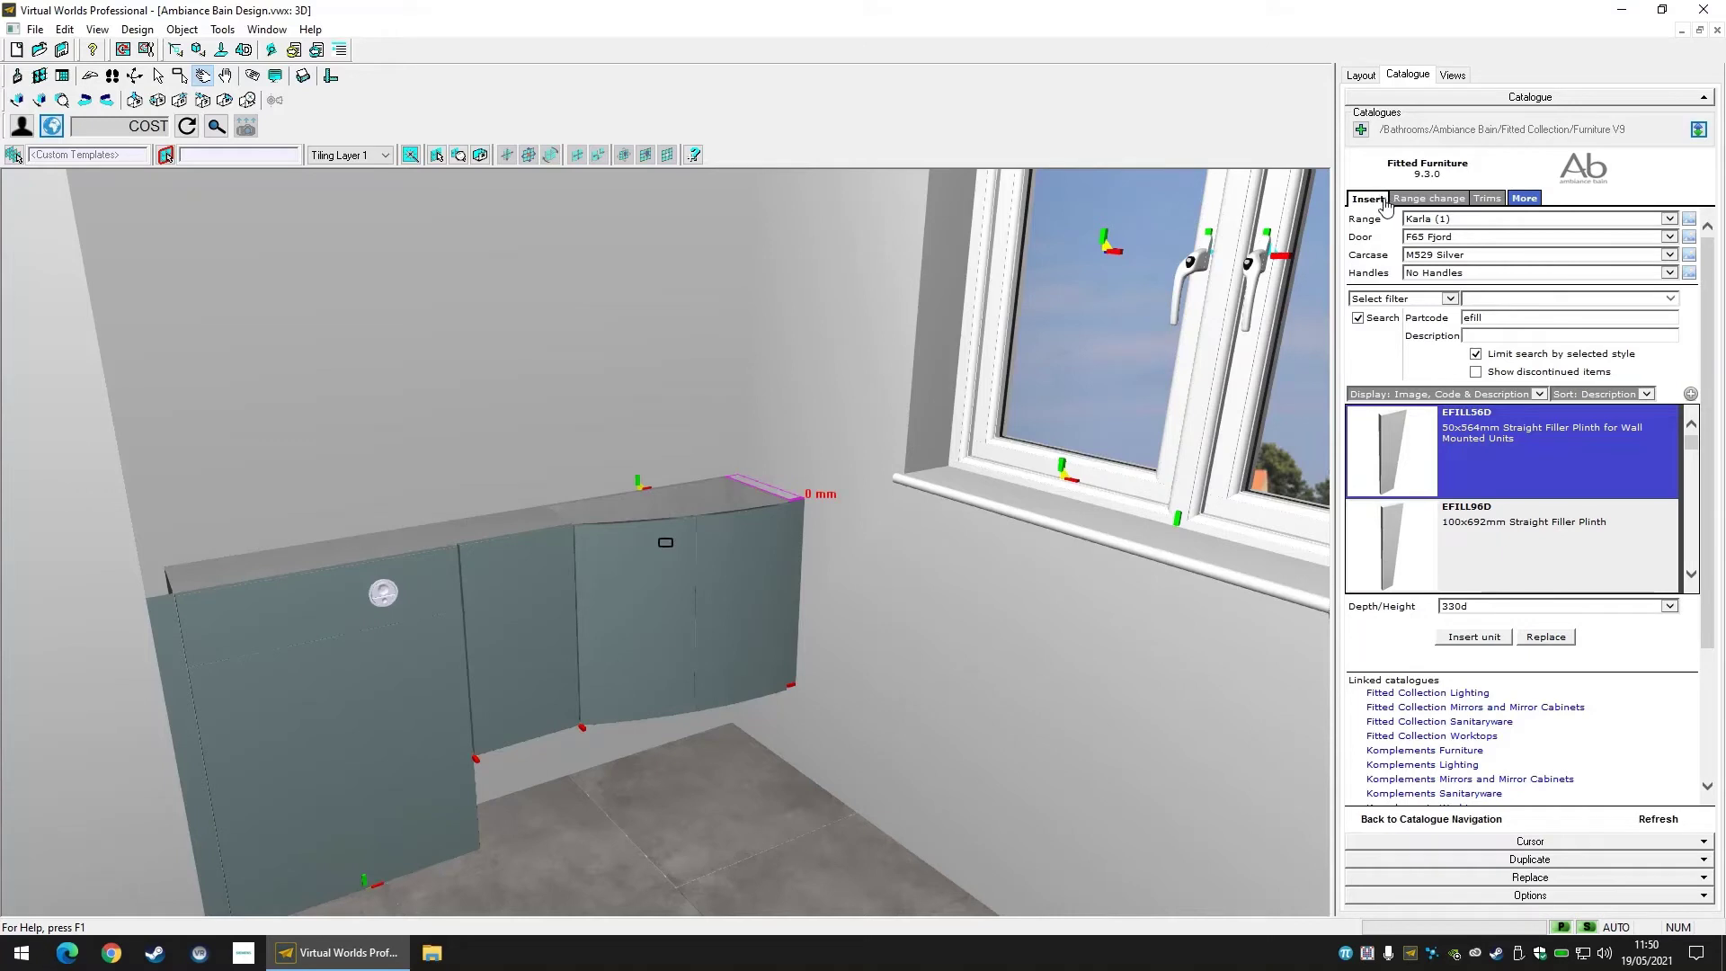
Apply the PLINTH27- 276mm Plinth (included) trim to the run, starting from the base unit between the WC and basin units.
left_click(1498, 206)
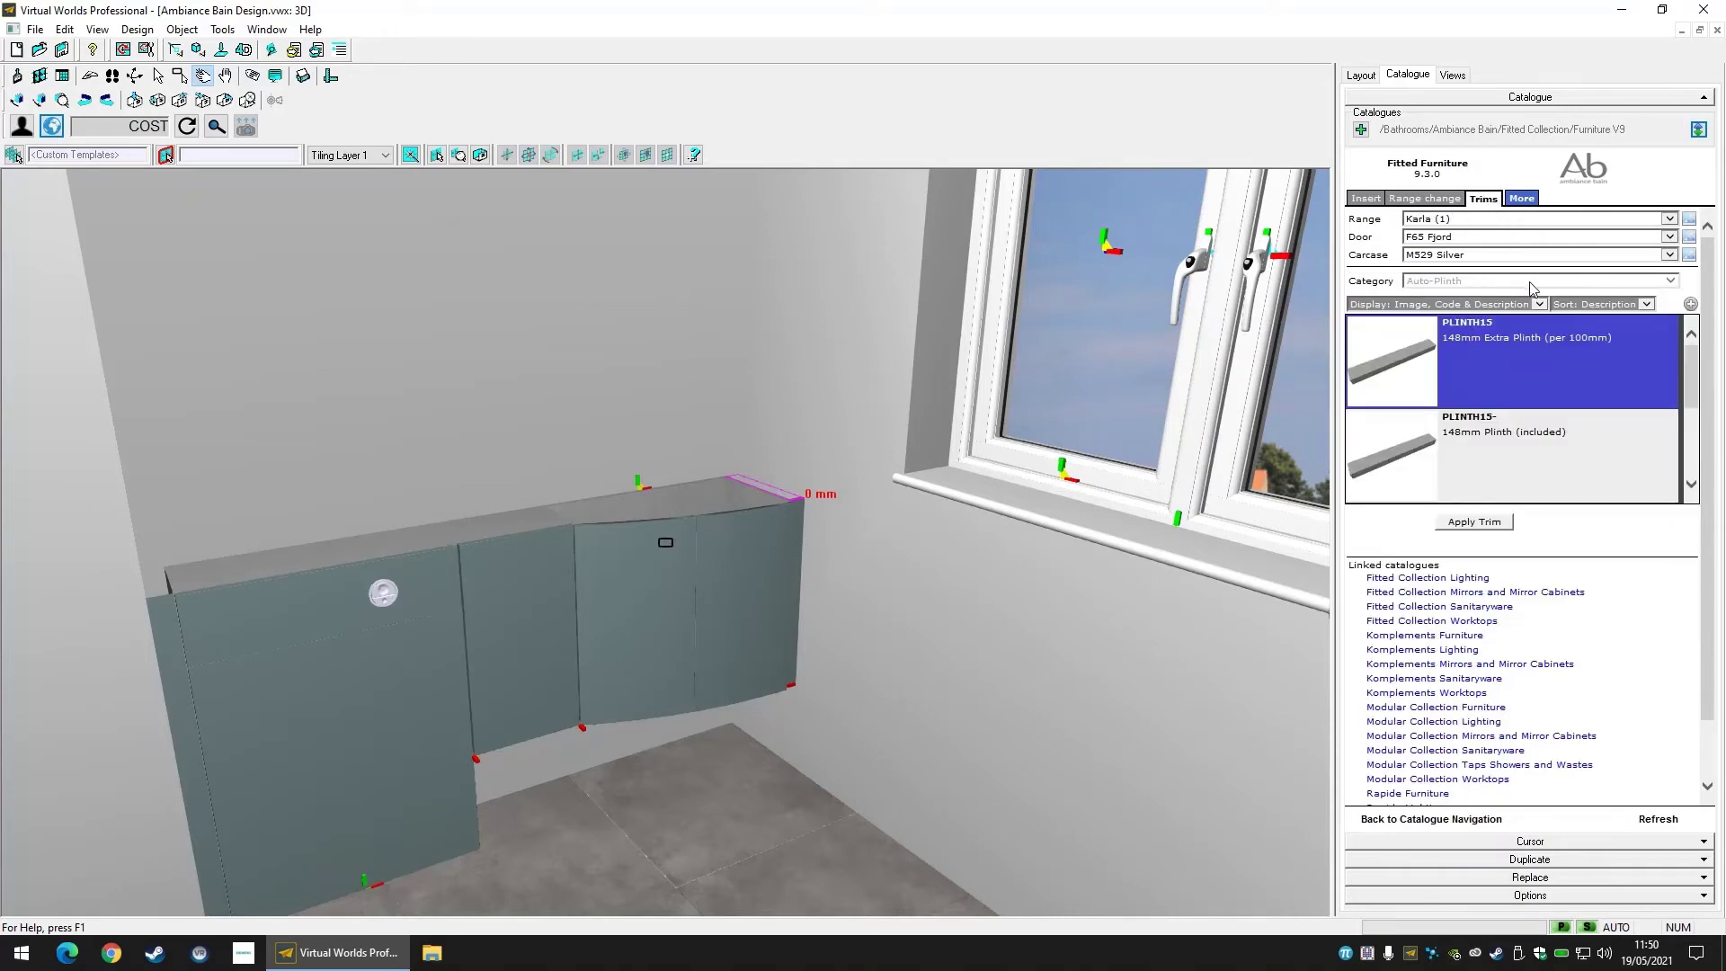
scroll(1512, 444, "down", 5)
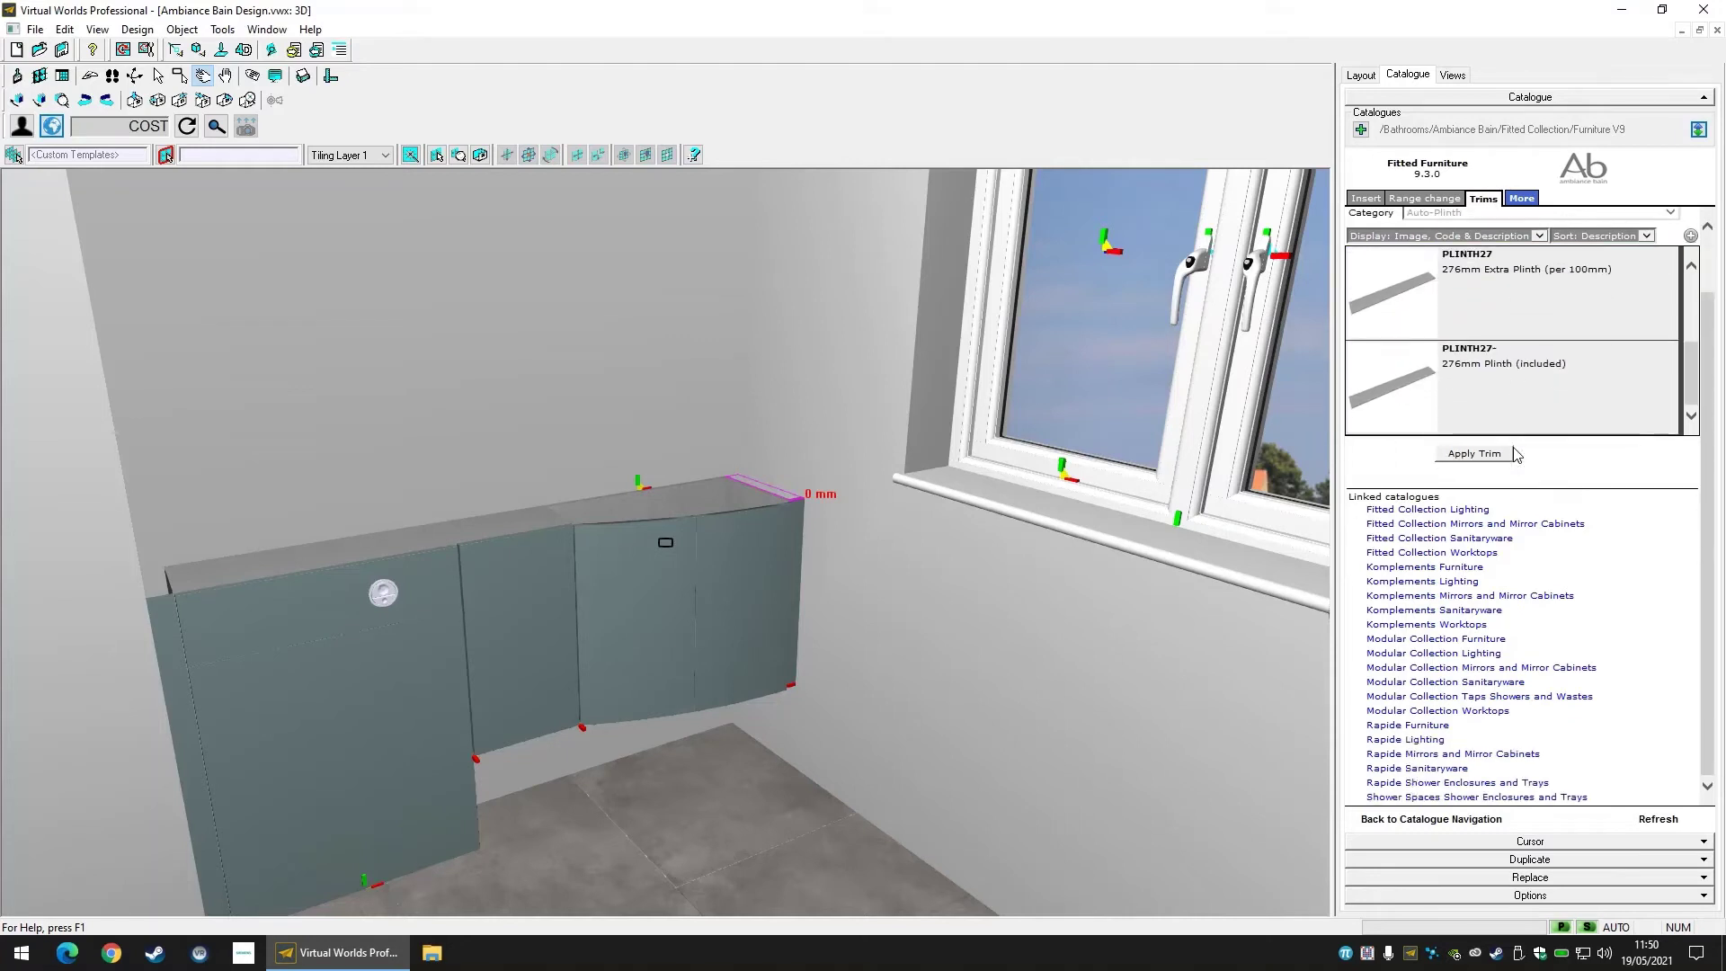
scroll(1705, 402, "up", 2)
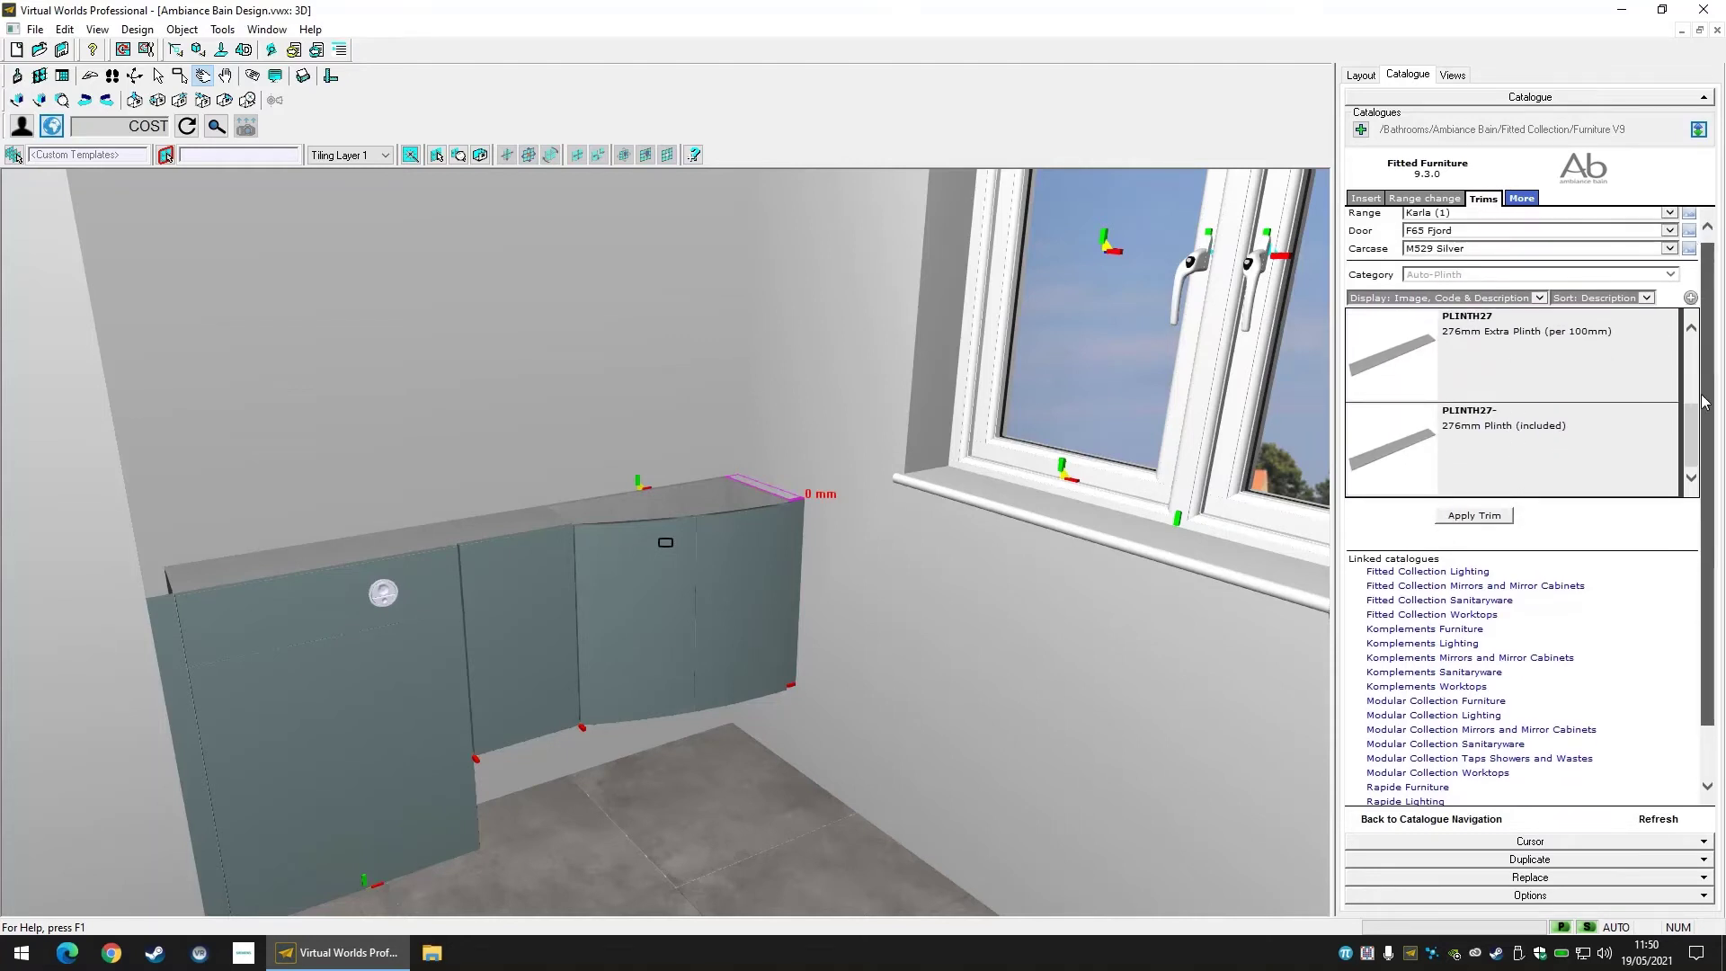
scroll(1705, 402, "down", 1)
scroll(1705, 402, "up", 2)
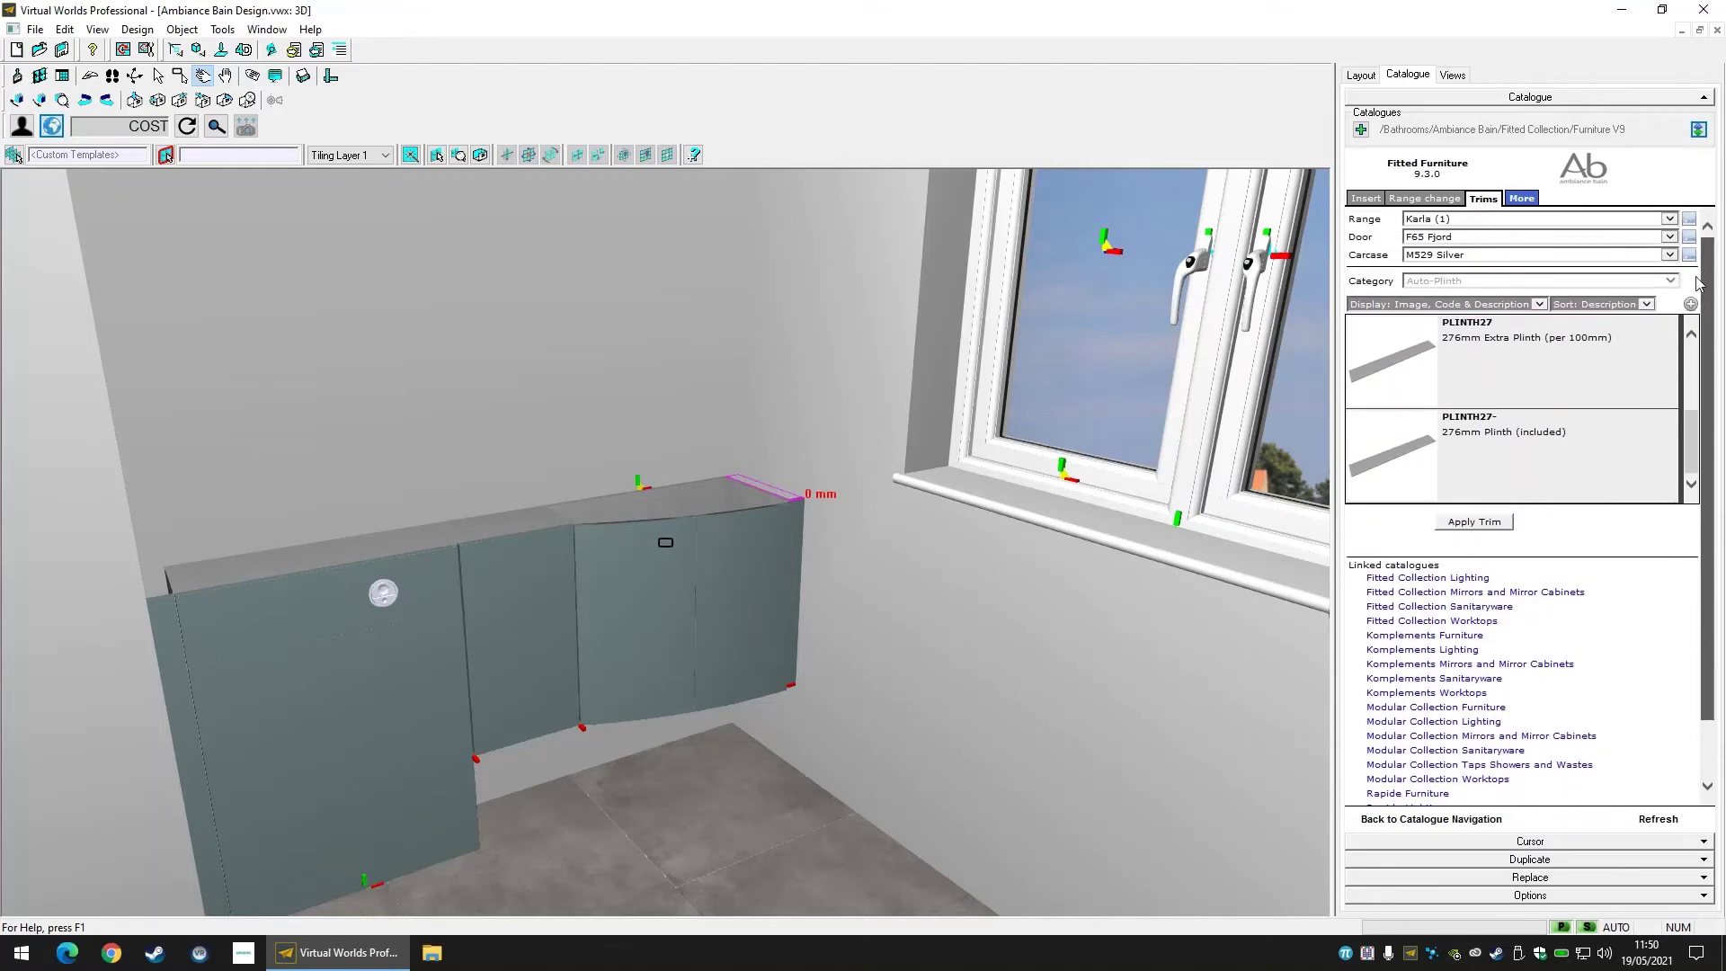
left_click(1499, 462)
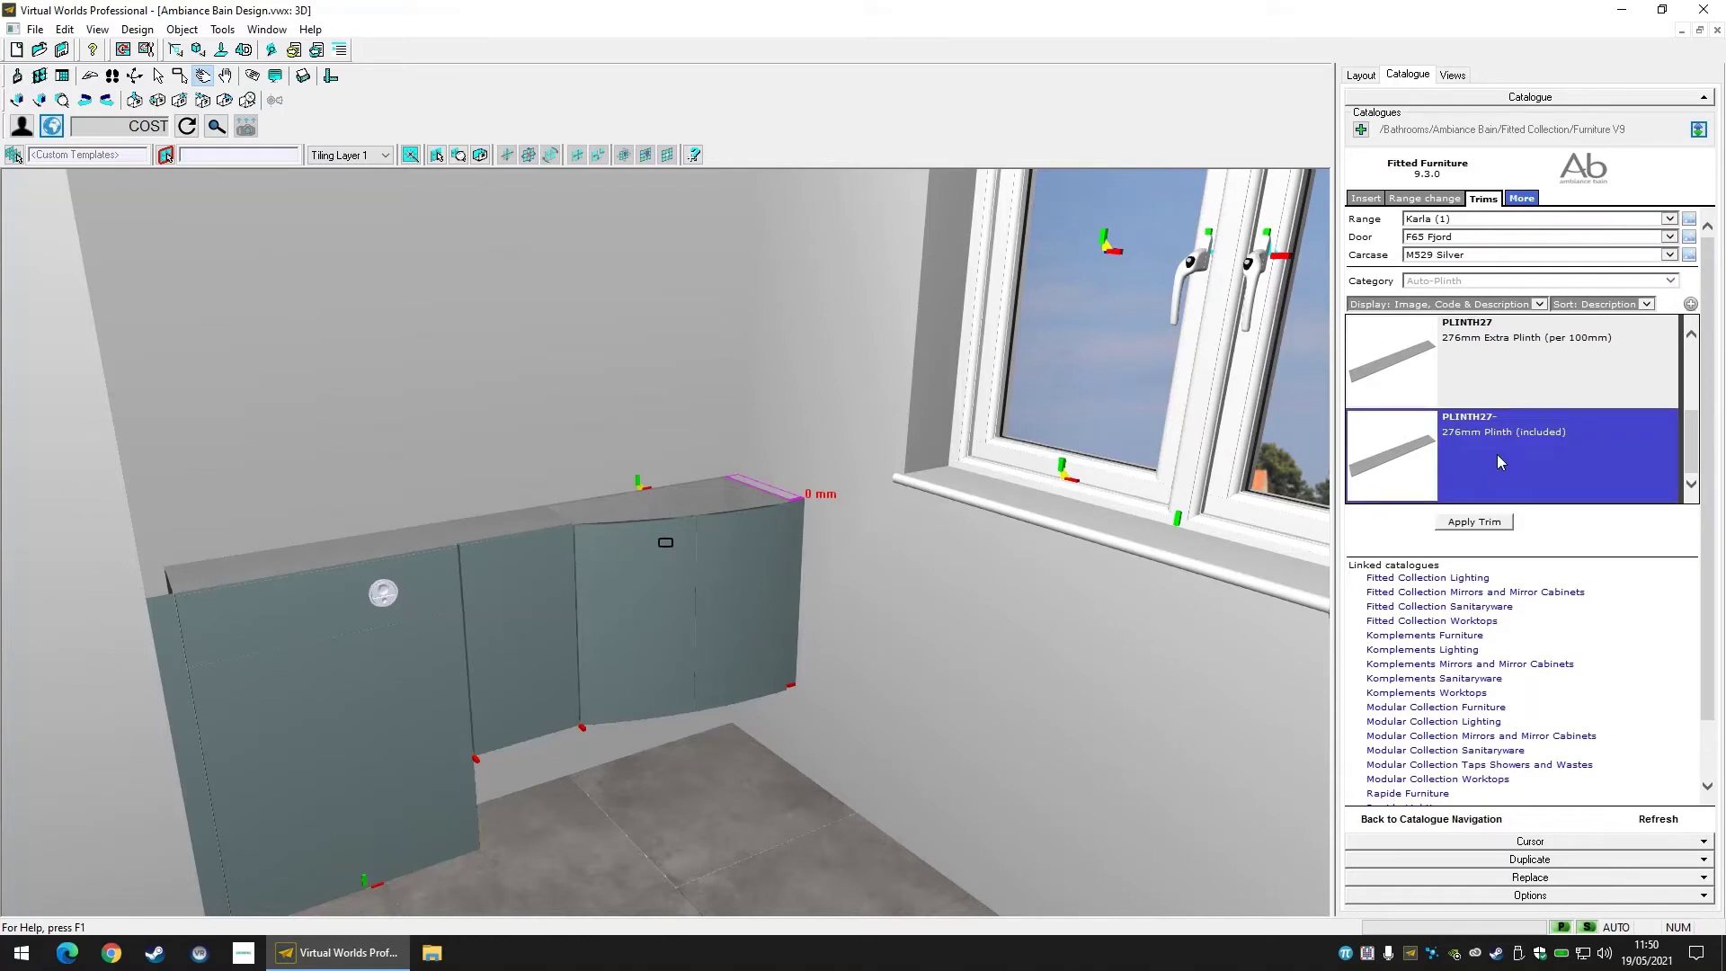
left_click(158, 75)
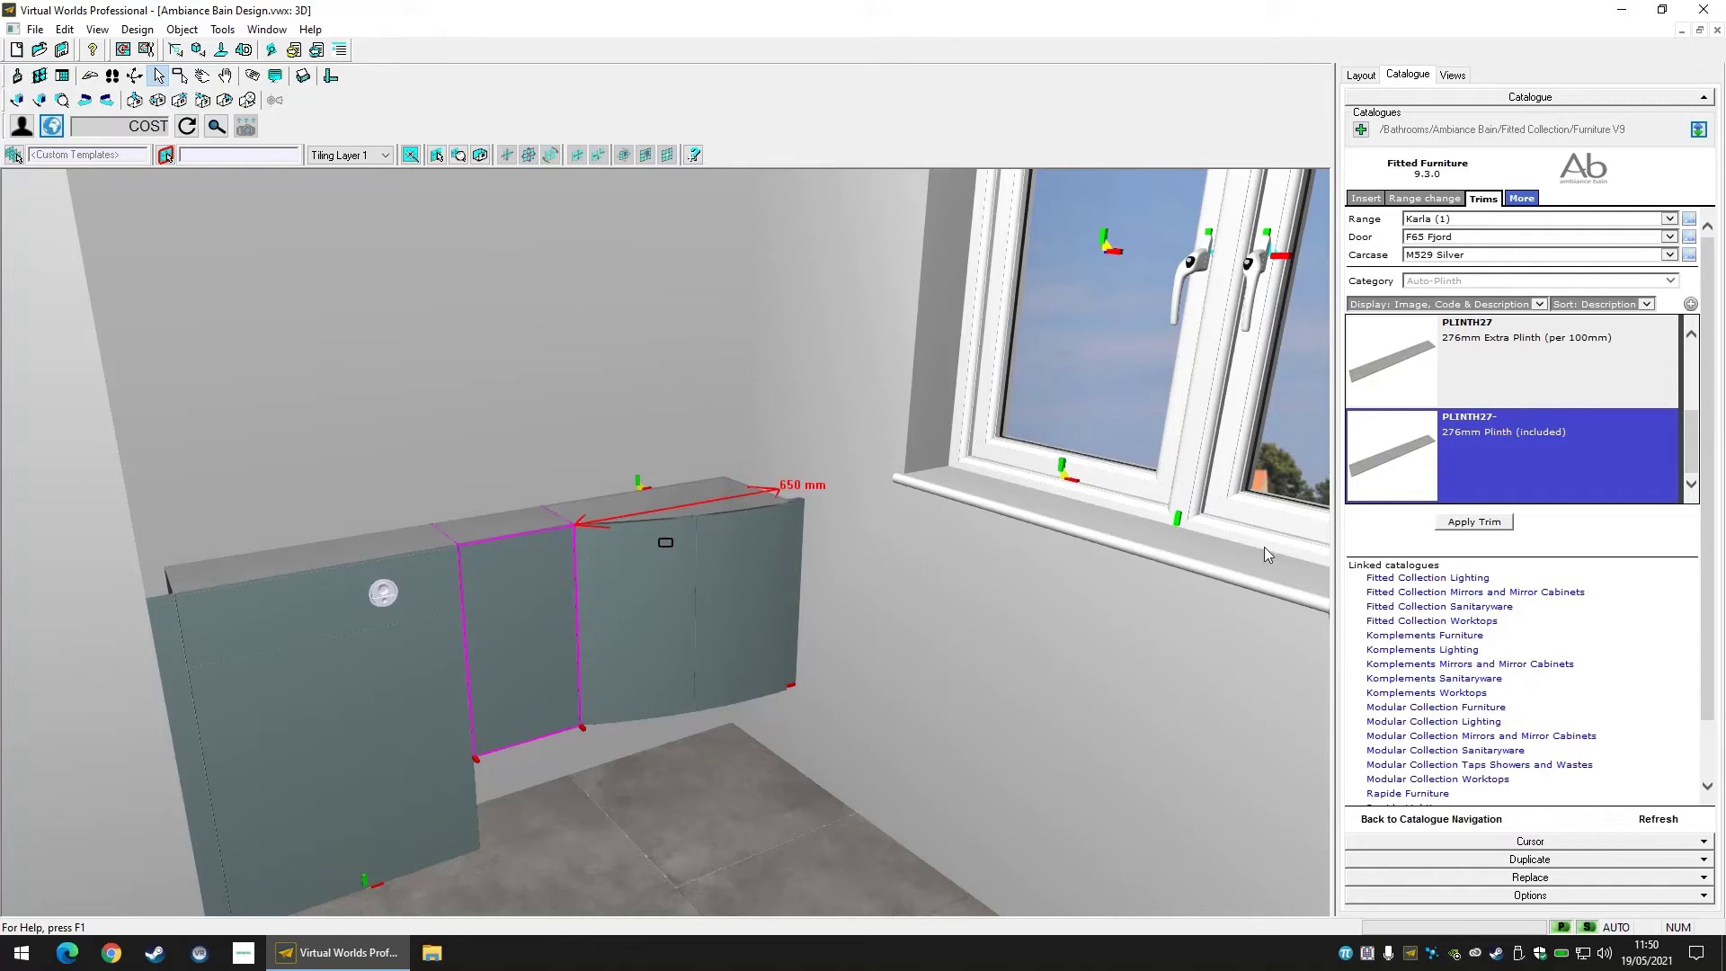
left_click(1474, 521)
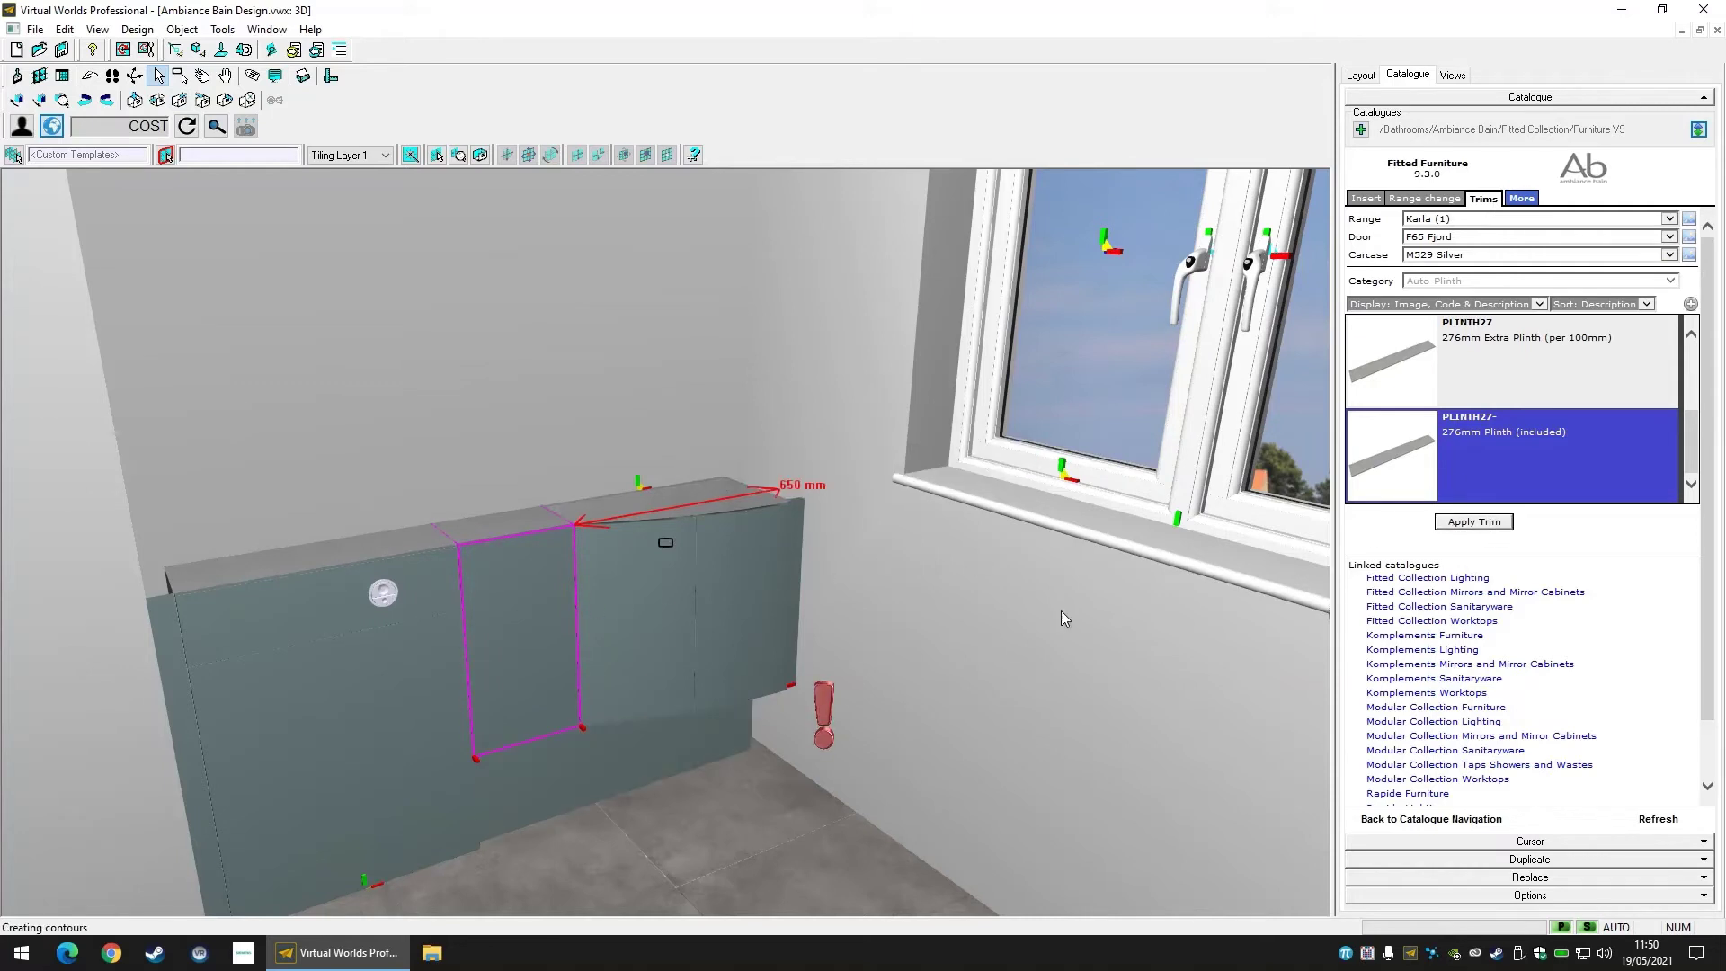
Extend the new plinth to meet the window wall, making it 950 mm wide.
left_click(787, 715)
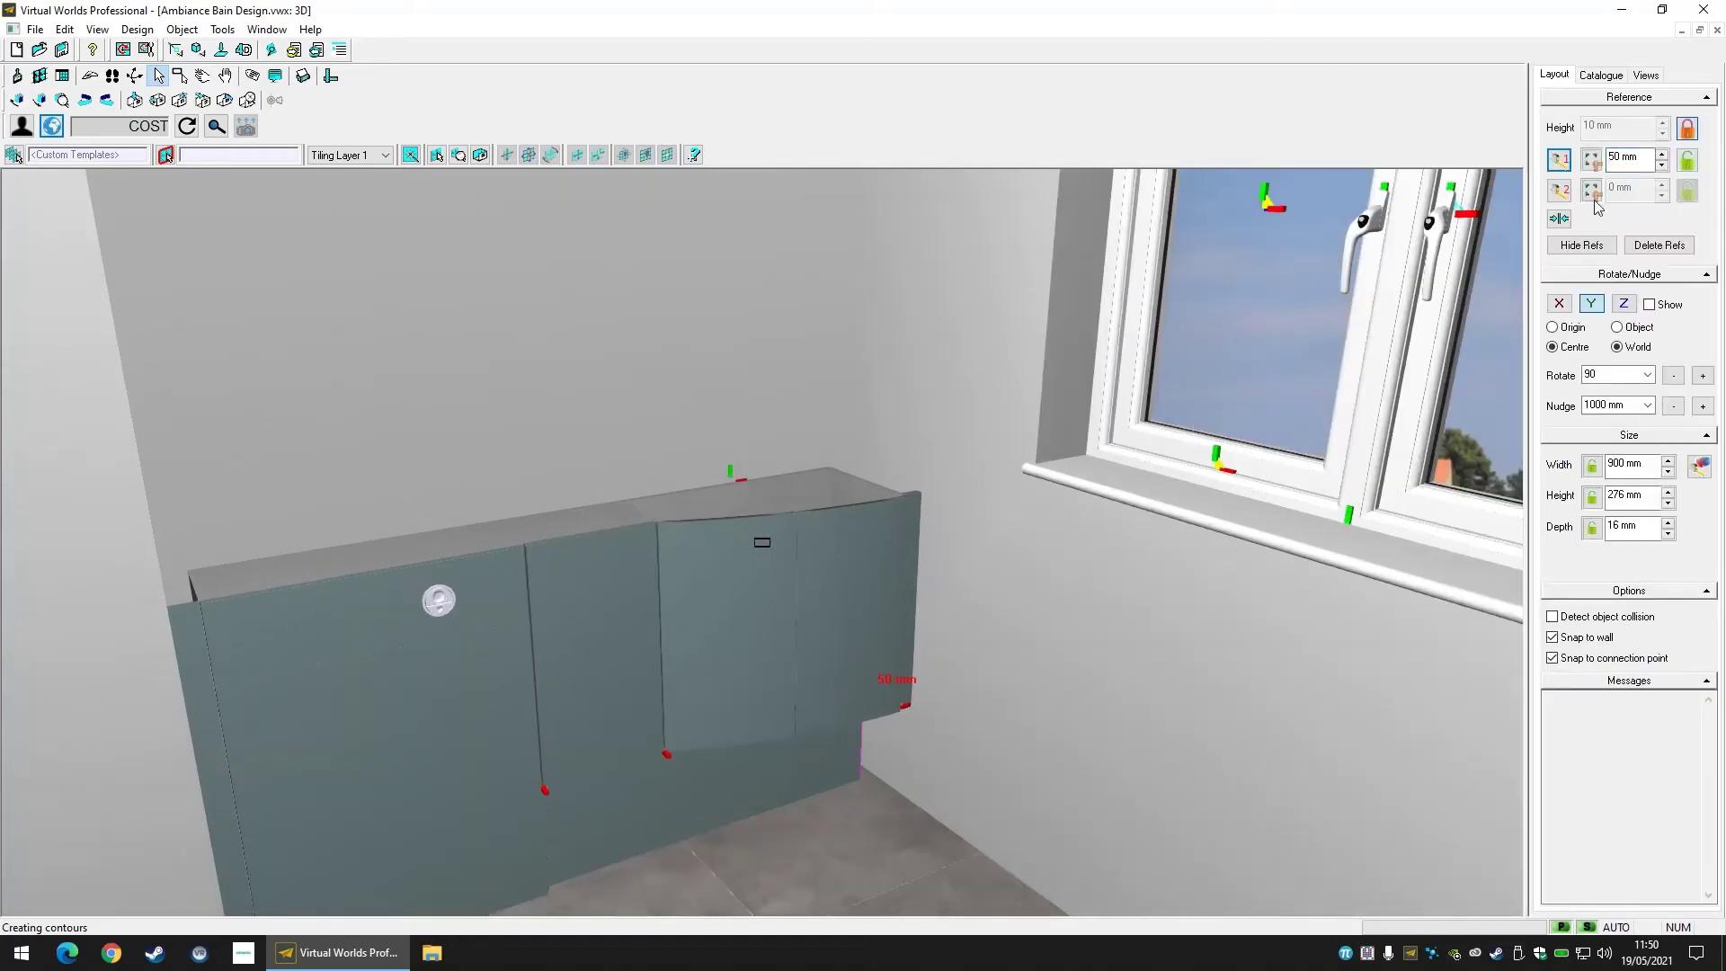
left_click(1698, 467)
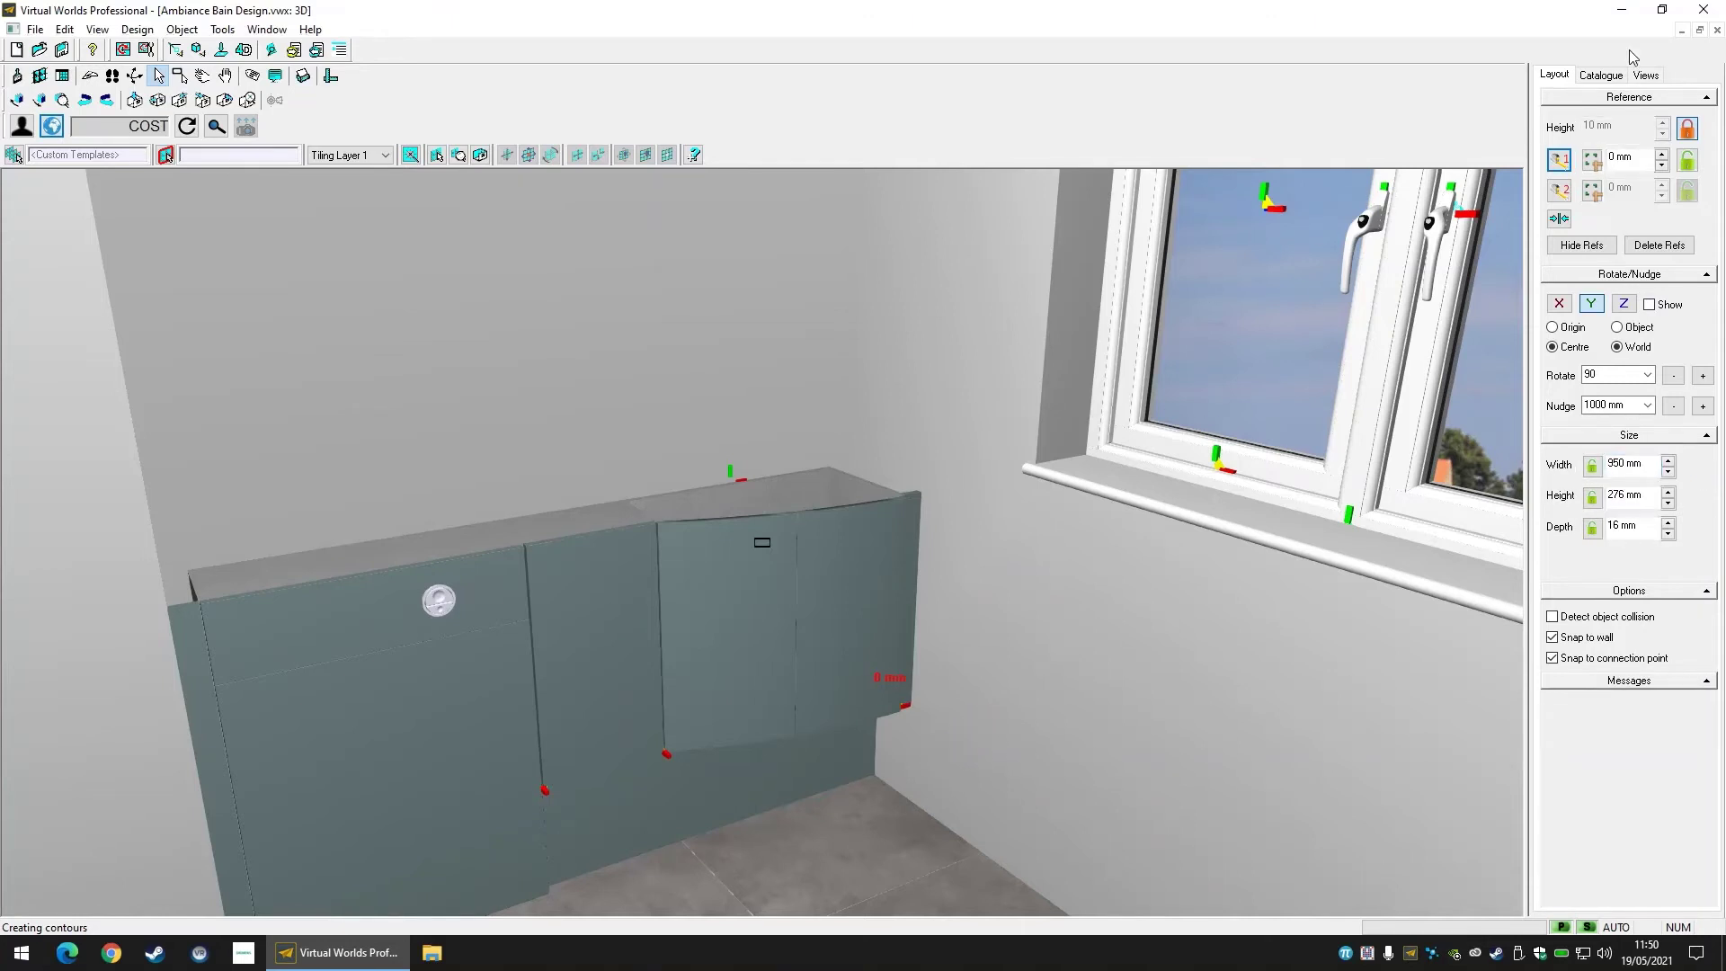
Open the Fitted Collection Sanitaryware catalogue and review the SMO Resin finishes, keeping 200 Gloss White.
left_click(1613, 76)
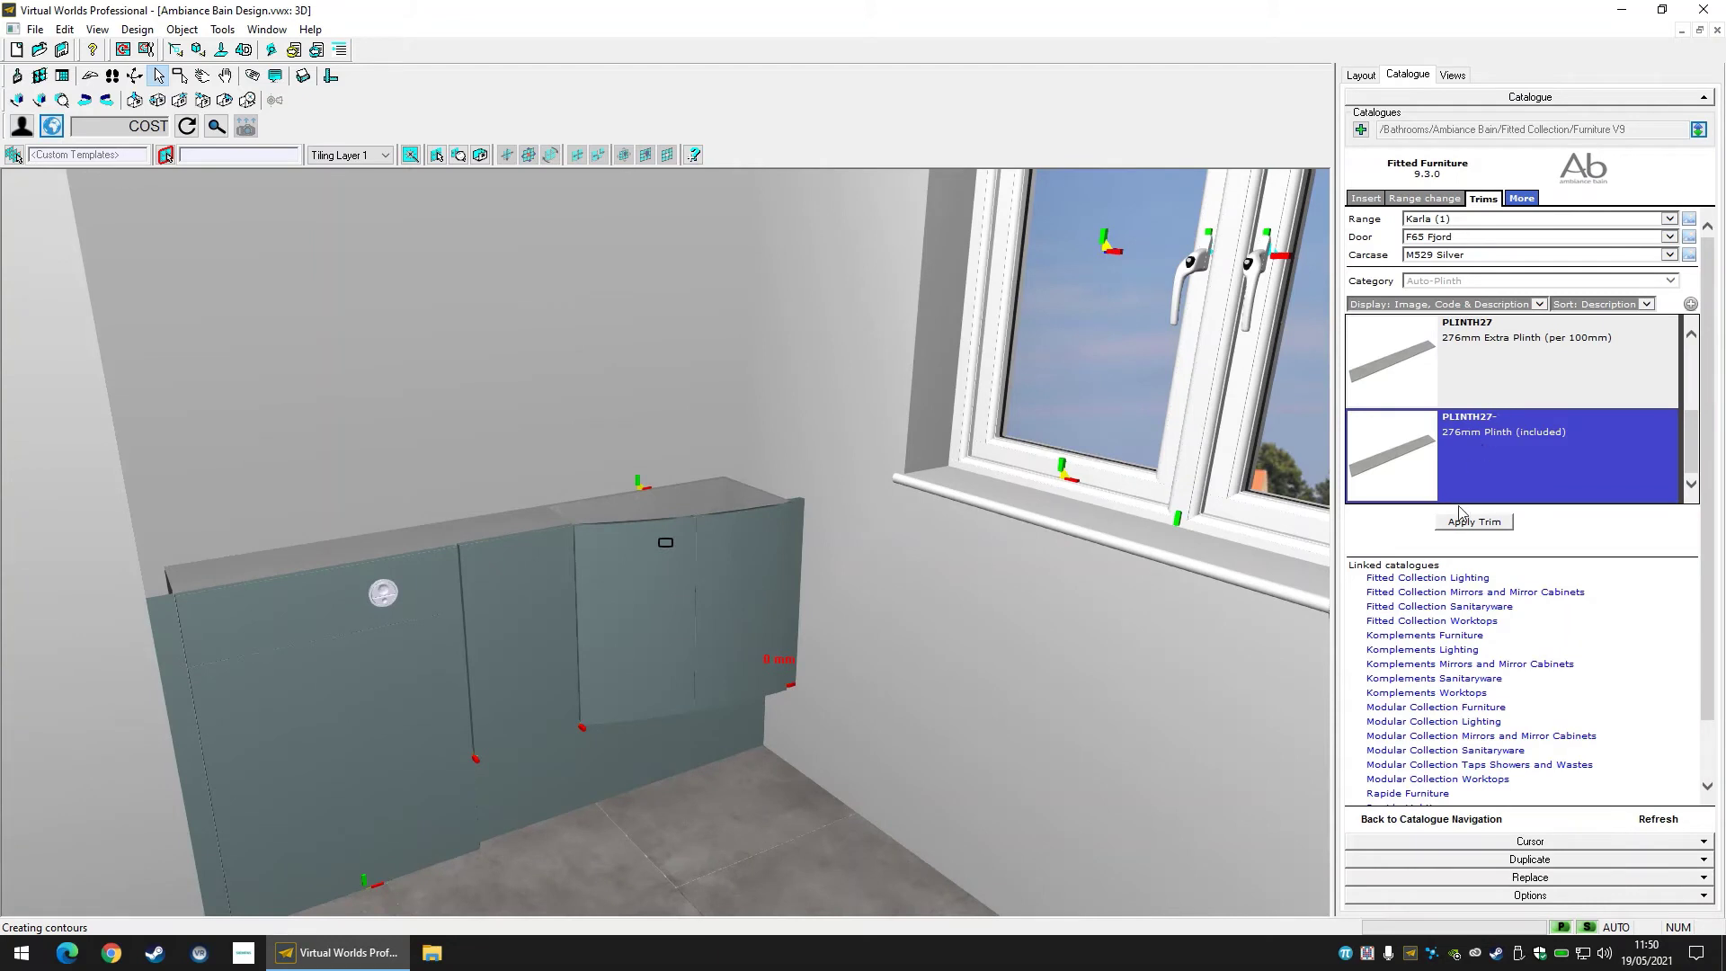
left_click(1474, 607)
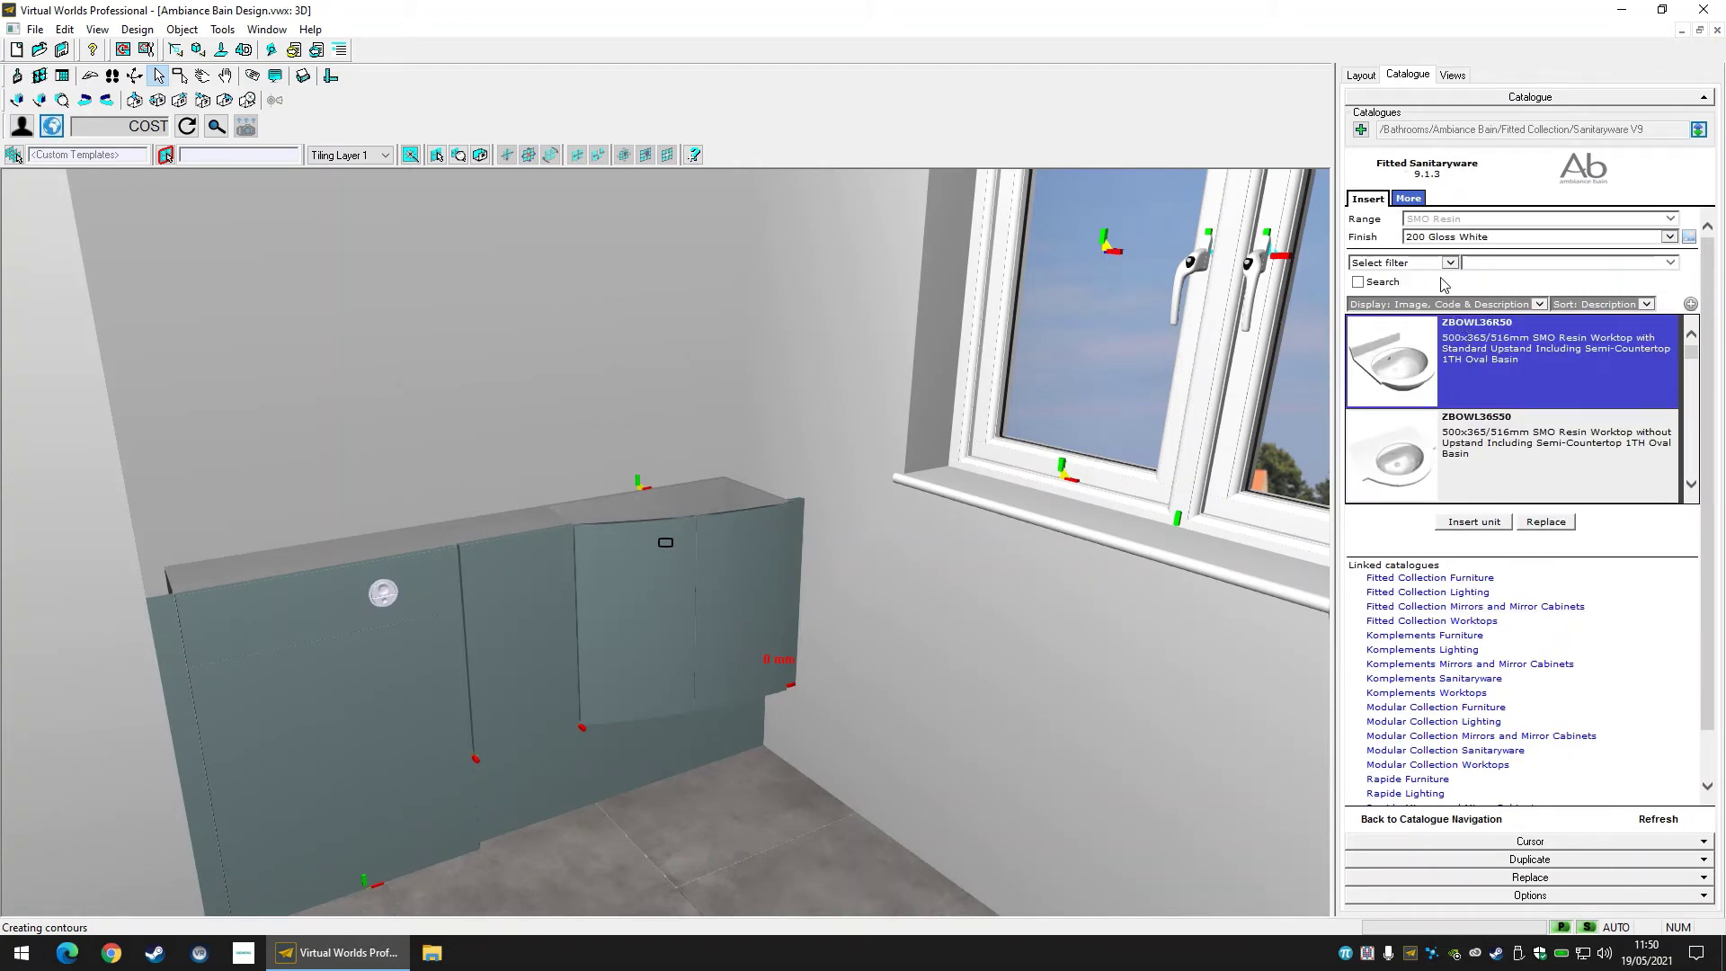
left_click(1668, 236)
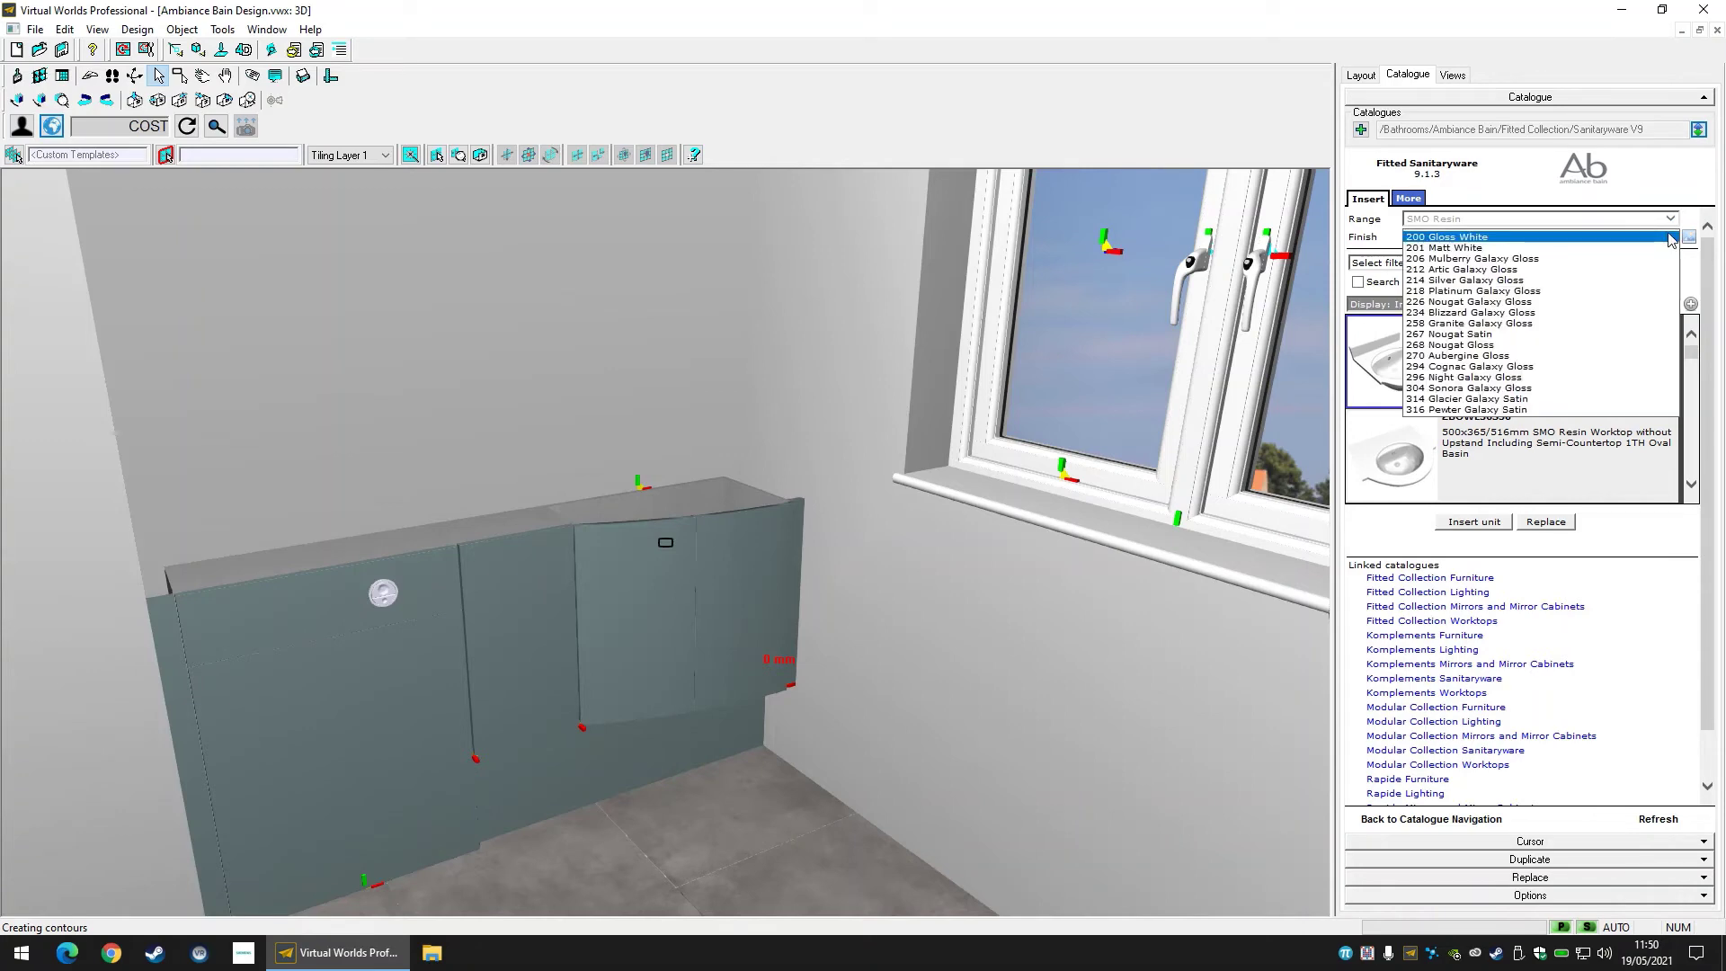
left_click(1670, 238)
left_click(1688, 238)
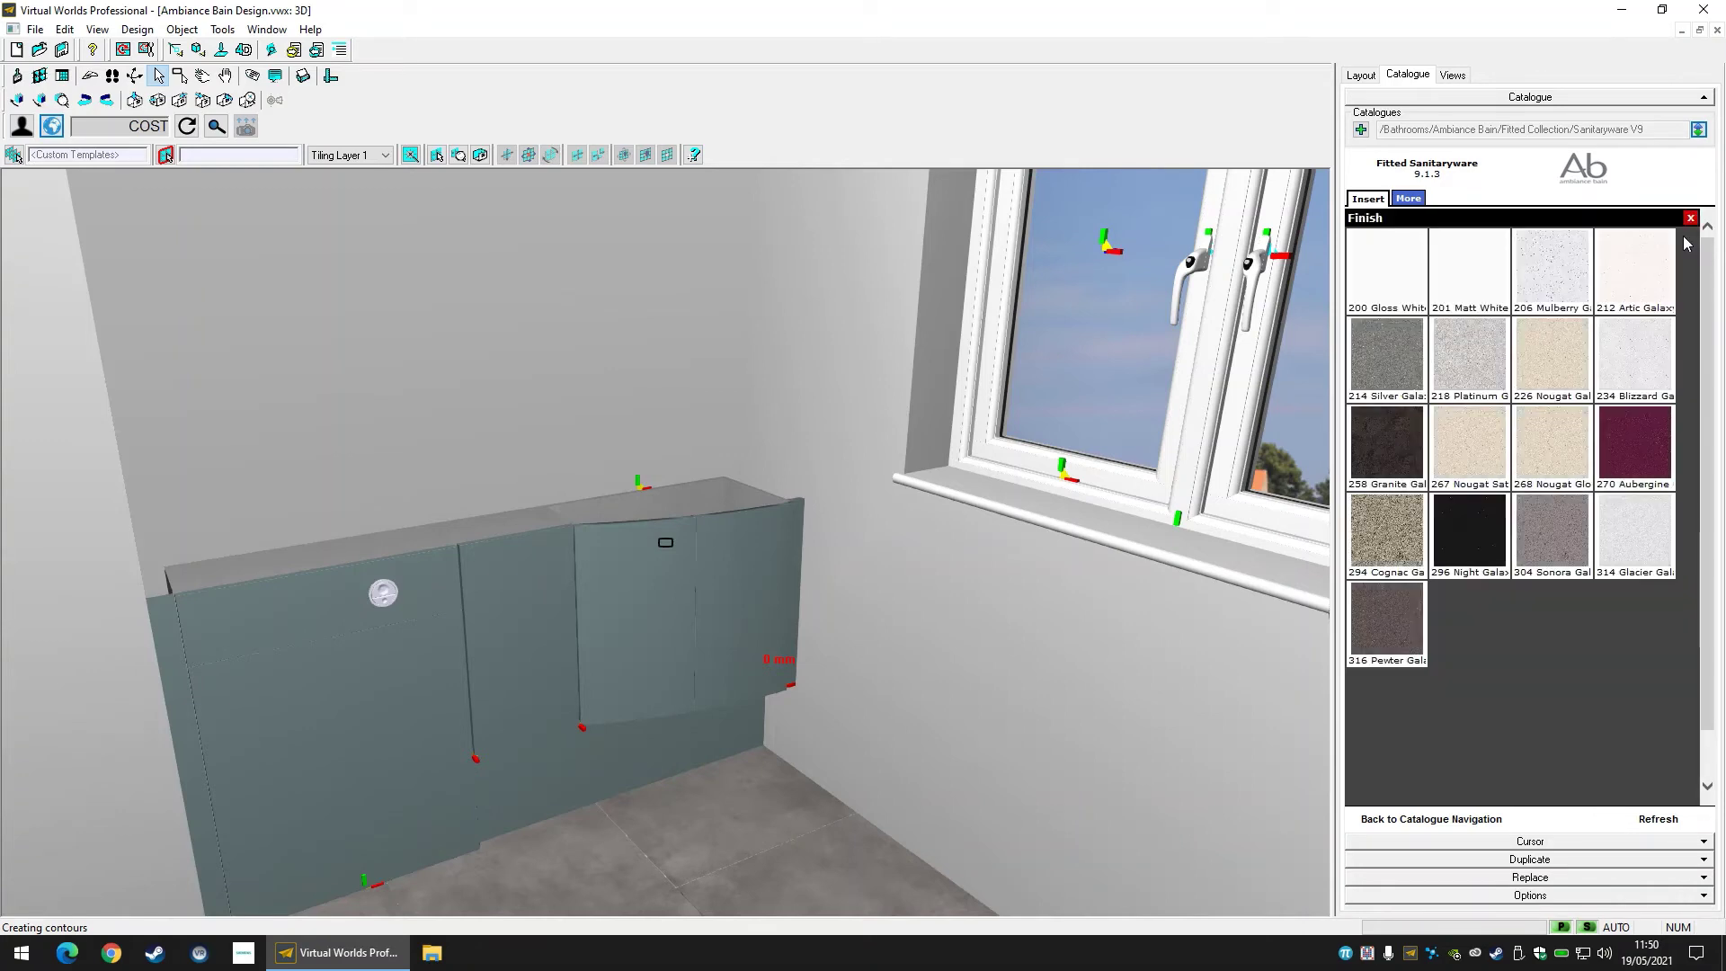
left_click(1690, 219)
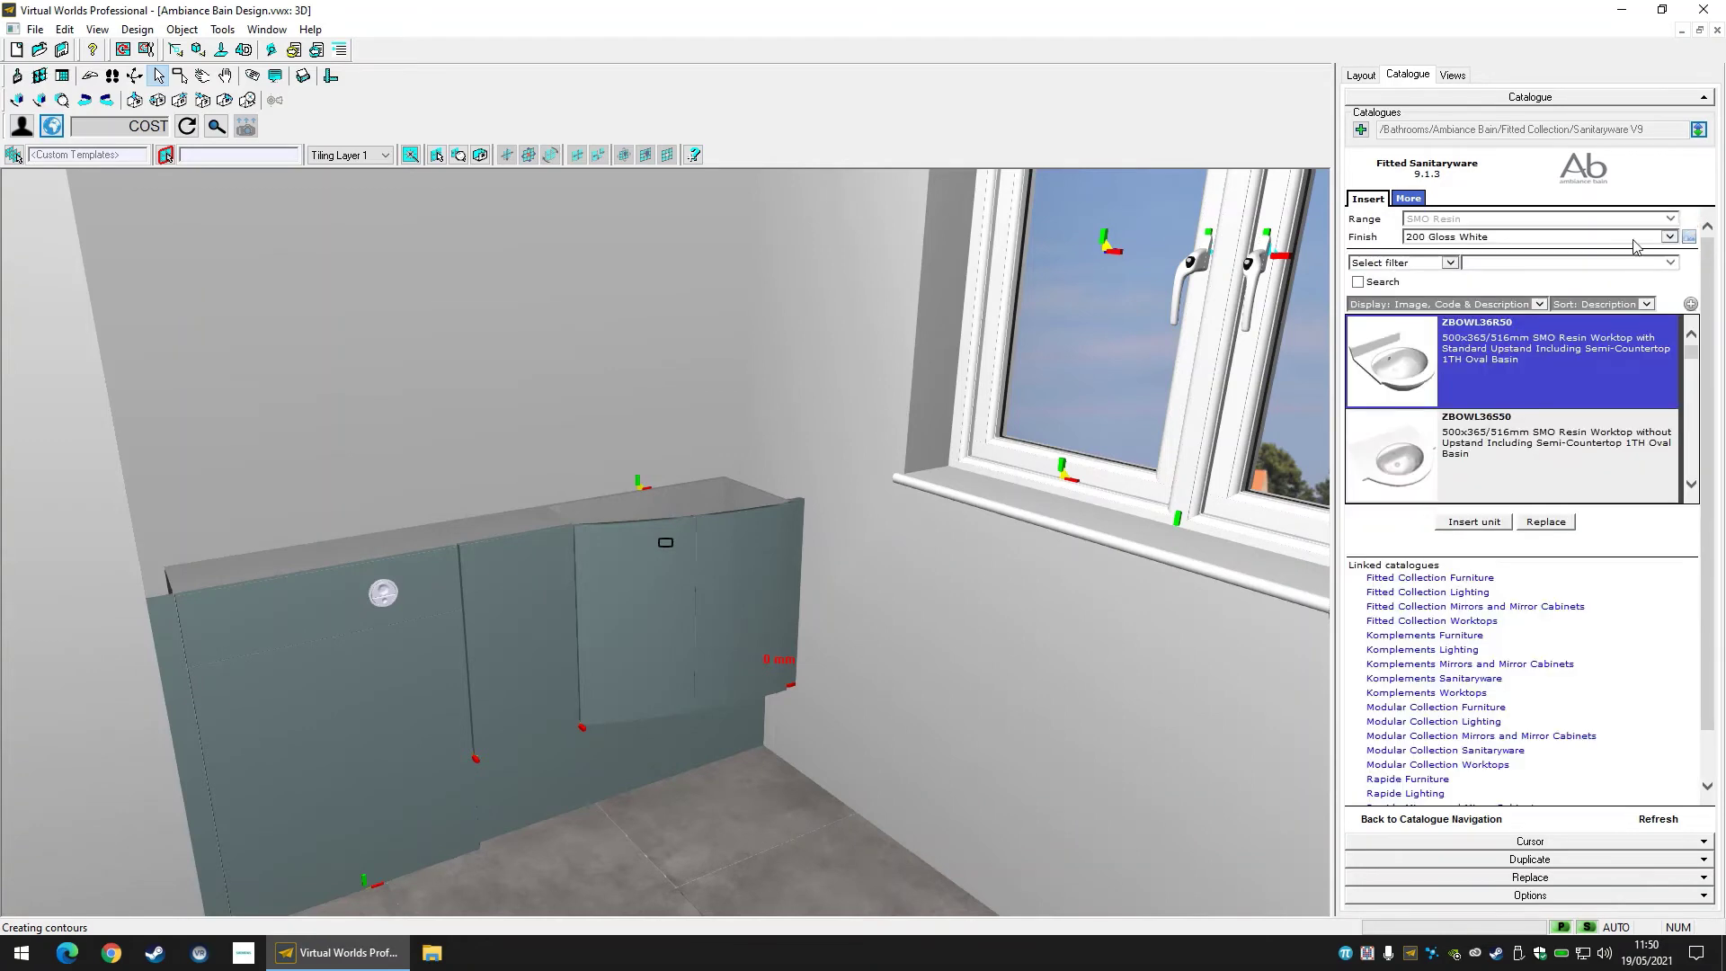
Search the sanitaryware catalogue for partcodes containing zdba.
left_click(1449, 263)
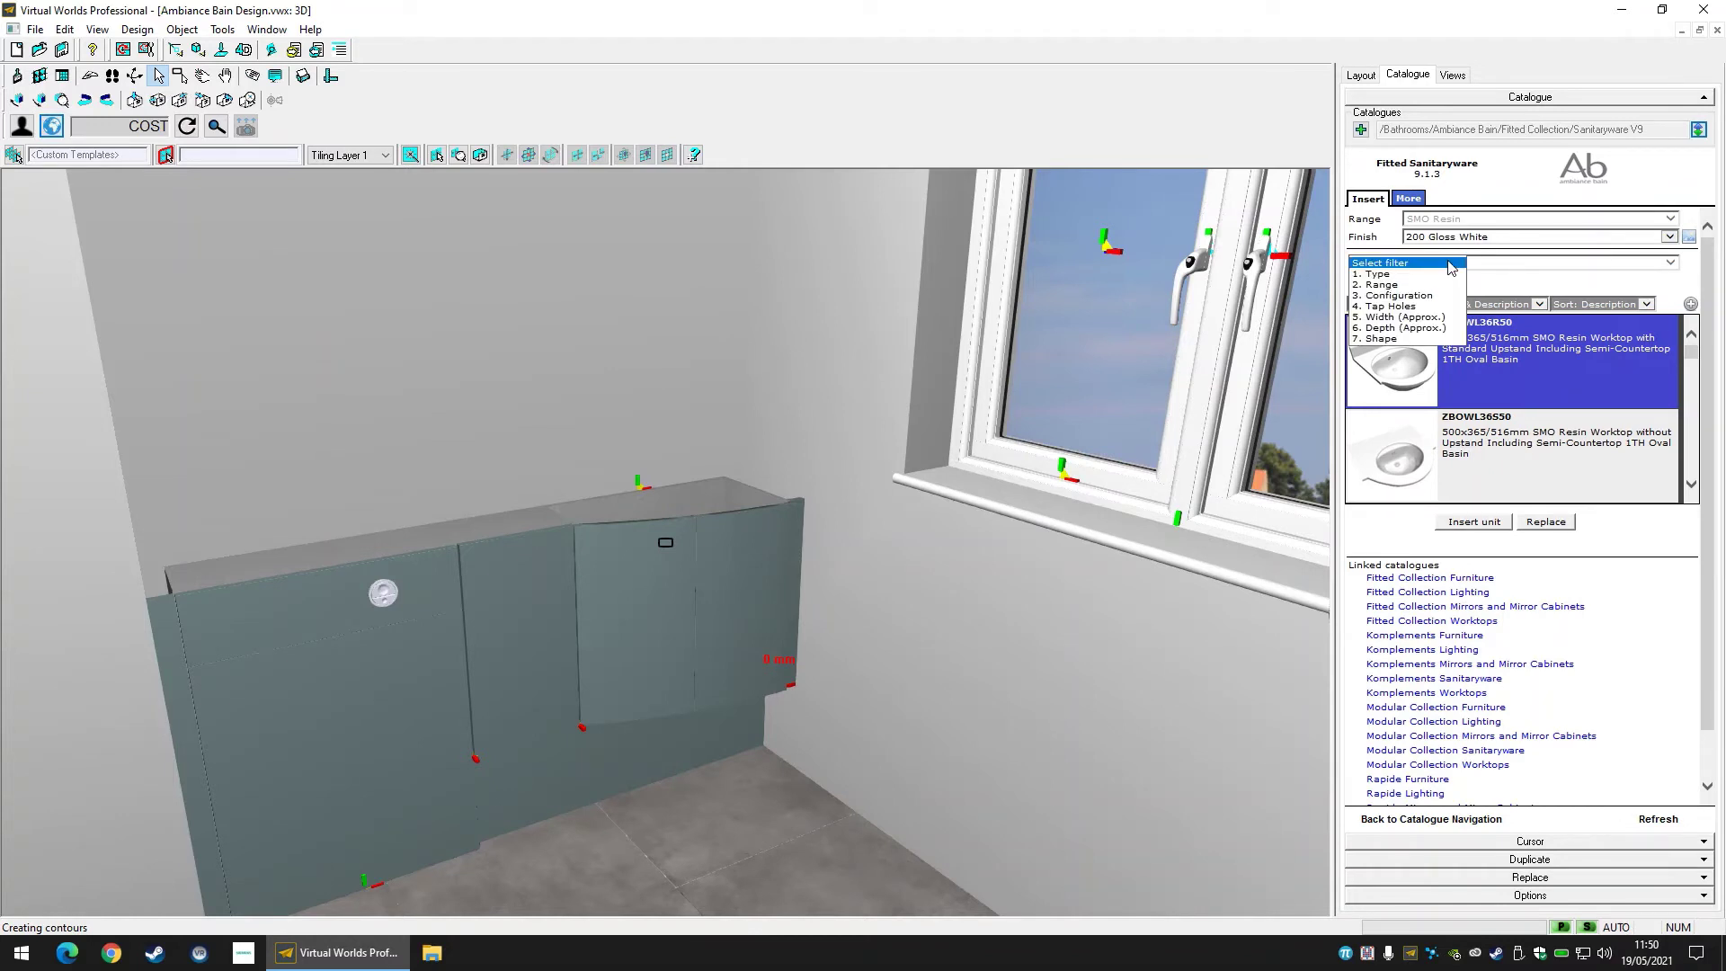
left_click(1382, 292)
left_click(1358, 282)
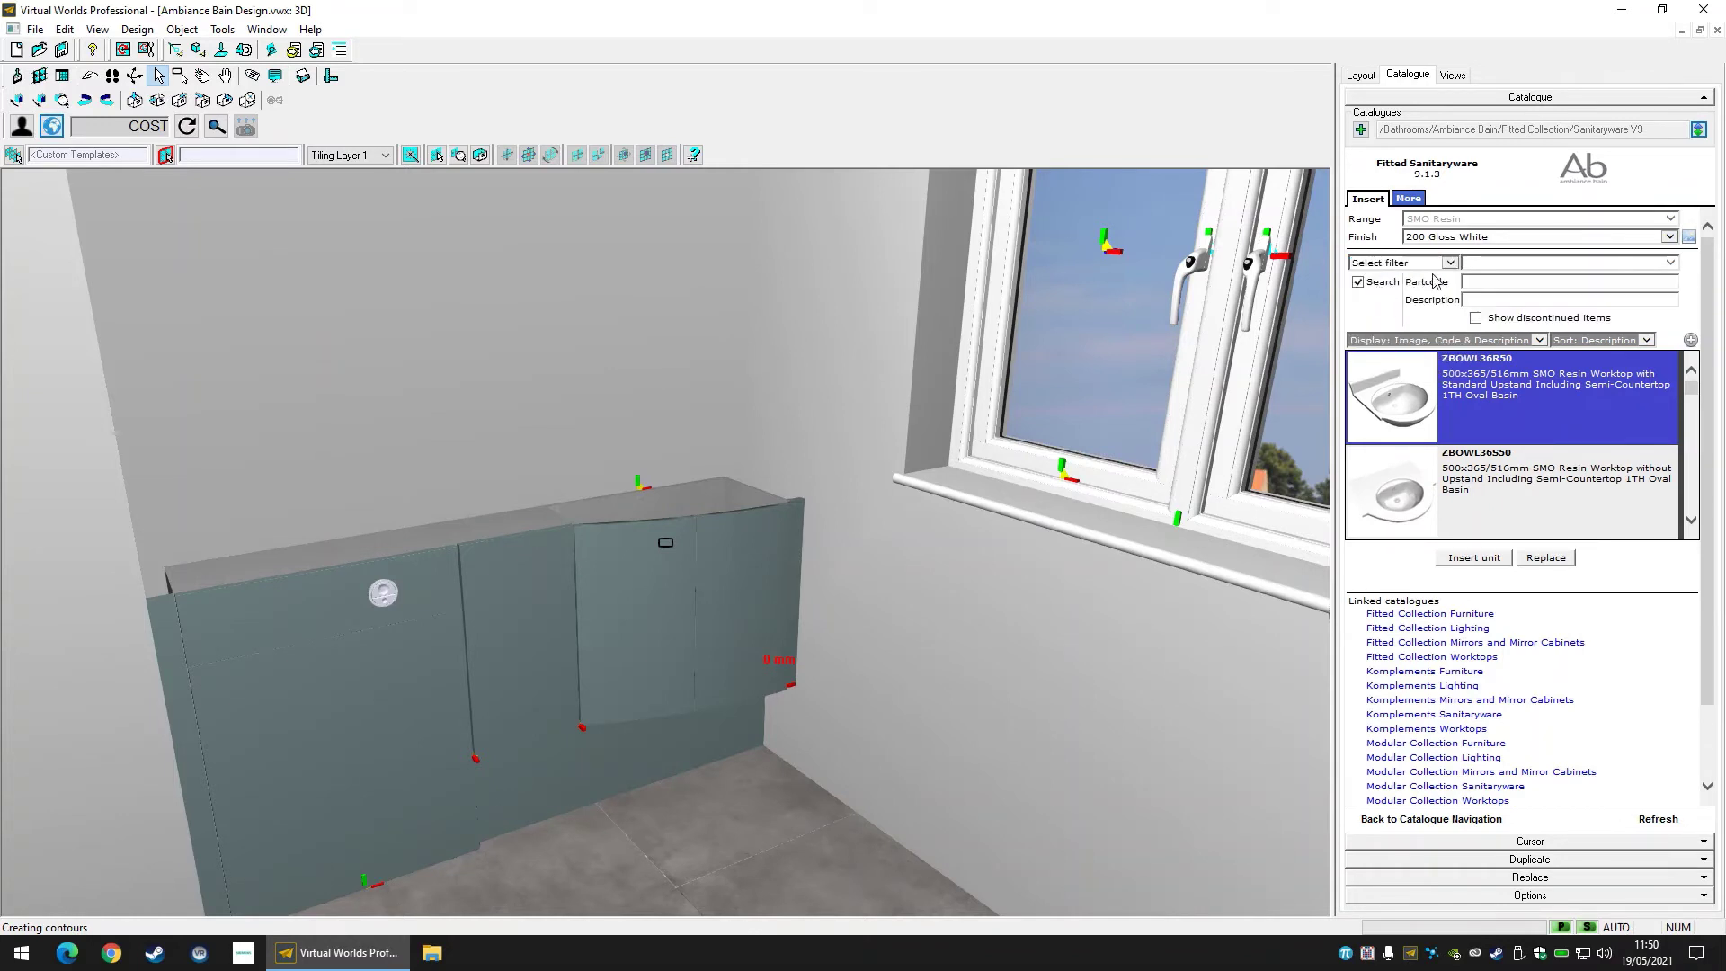
left_click(1490, 288)
type("zdb")
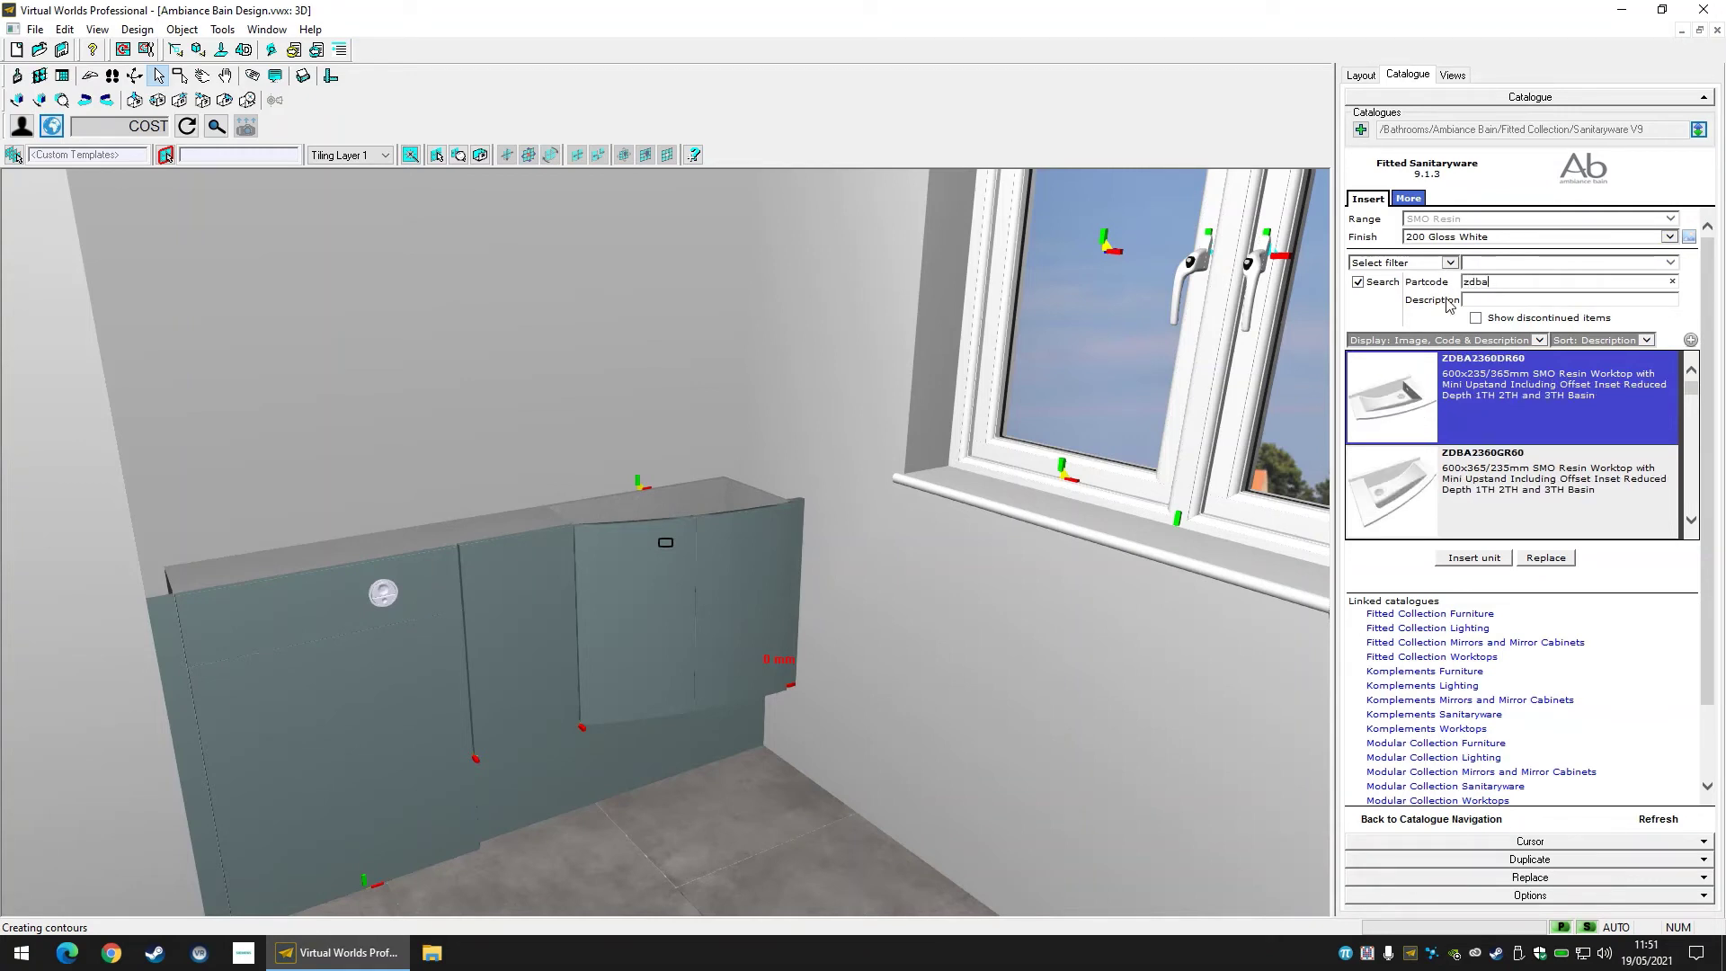
type("a")
Insert the ZDBA2360DR160 1600x235/365mm SMO Resin worktop with offset inset basin on the basin unit and accept its component notices.
scroll(1572, 405, "down", 2)
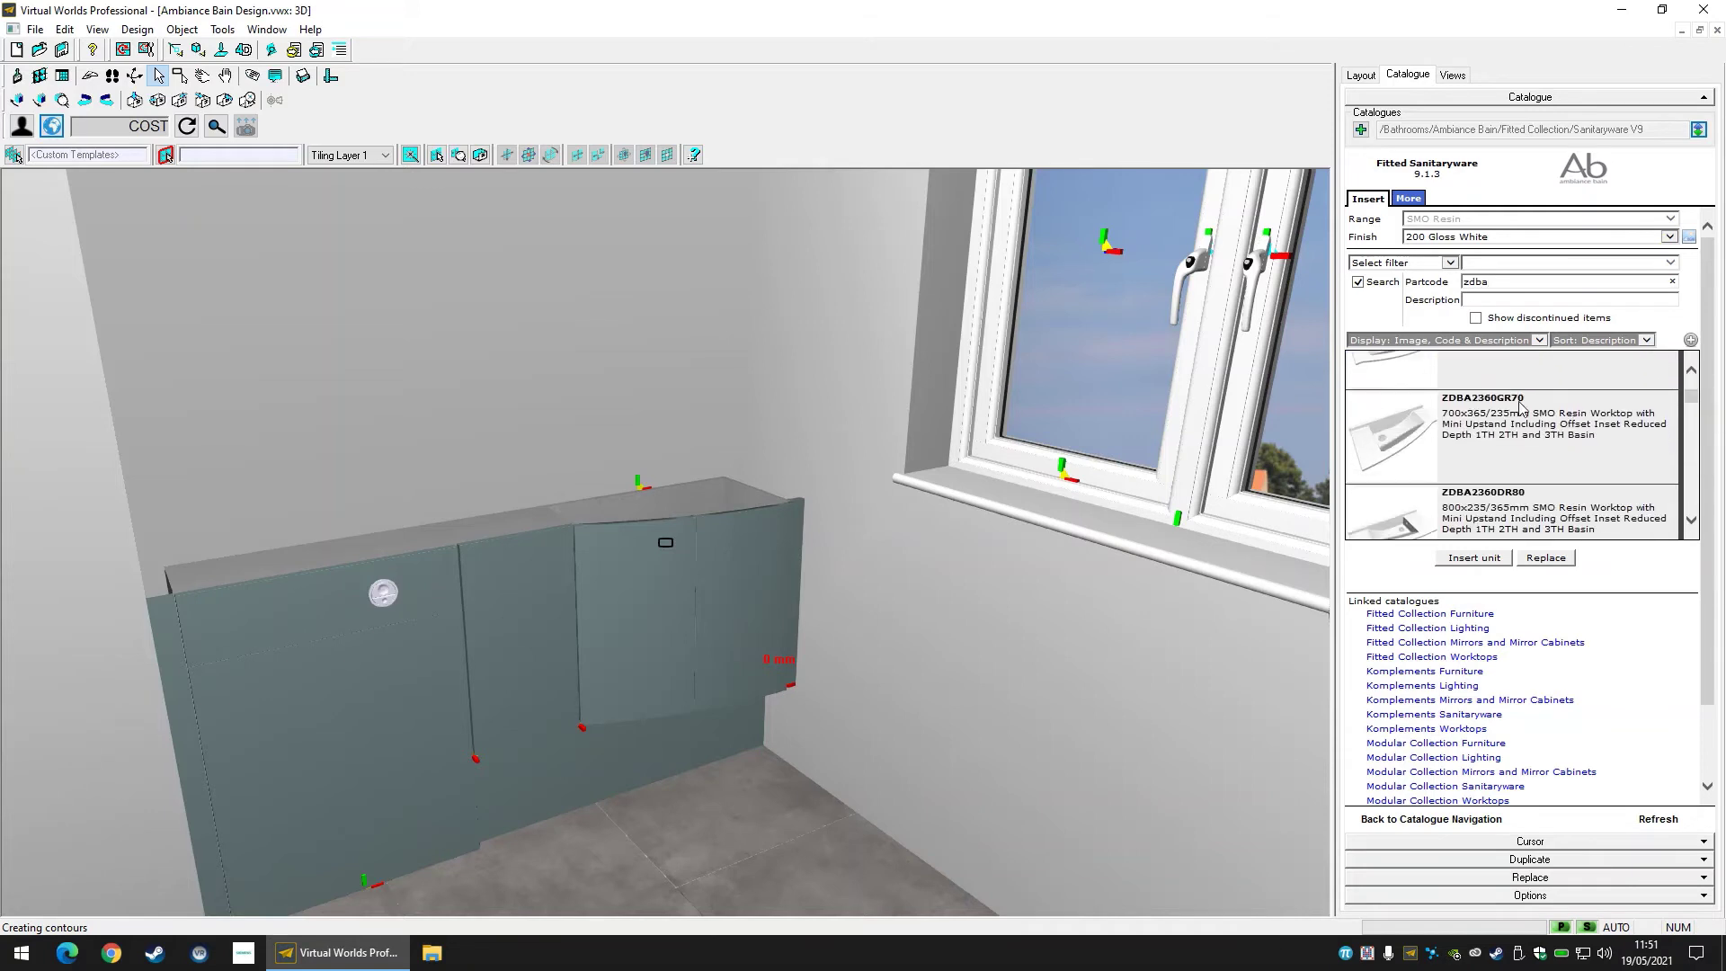
left_click_drag(1691, 402, 1695, 460)
left_click(1500, 388)
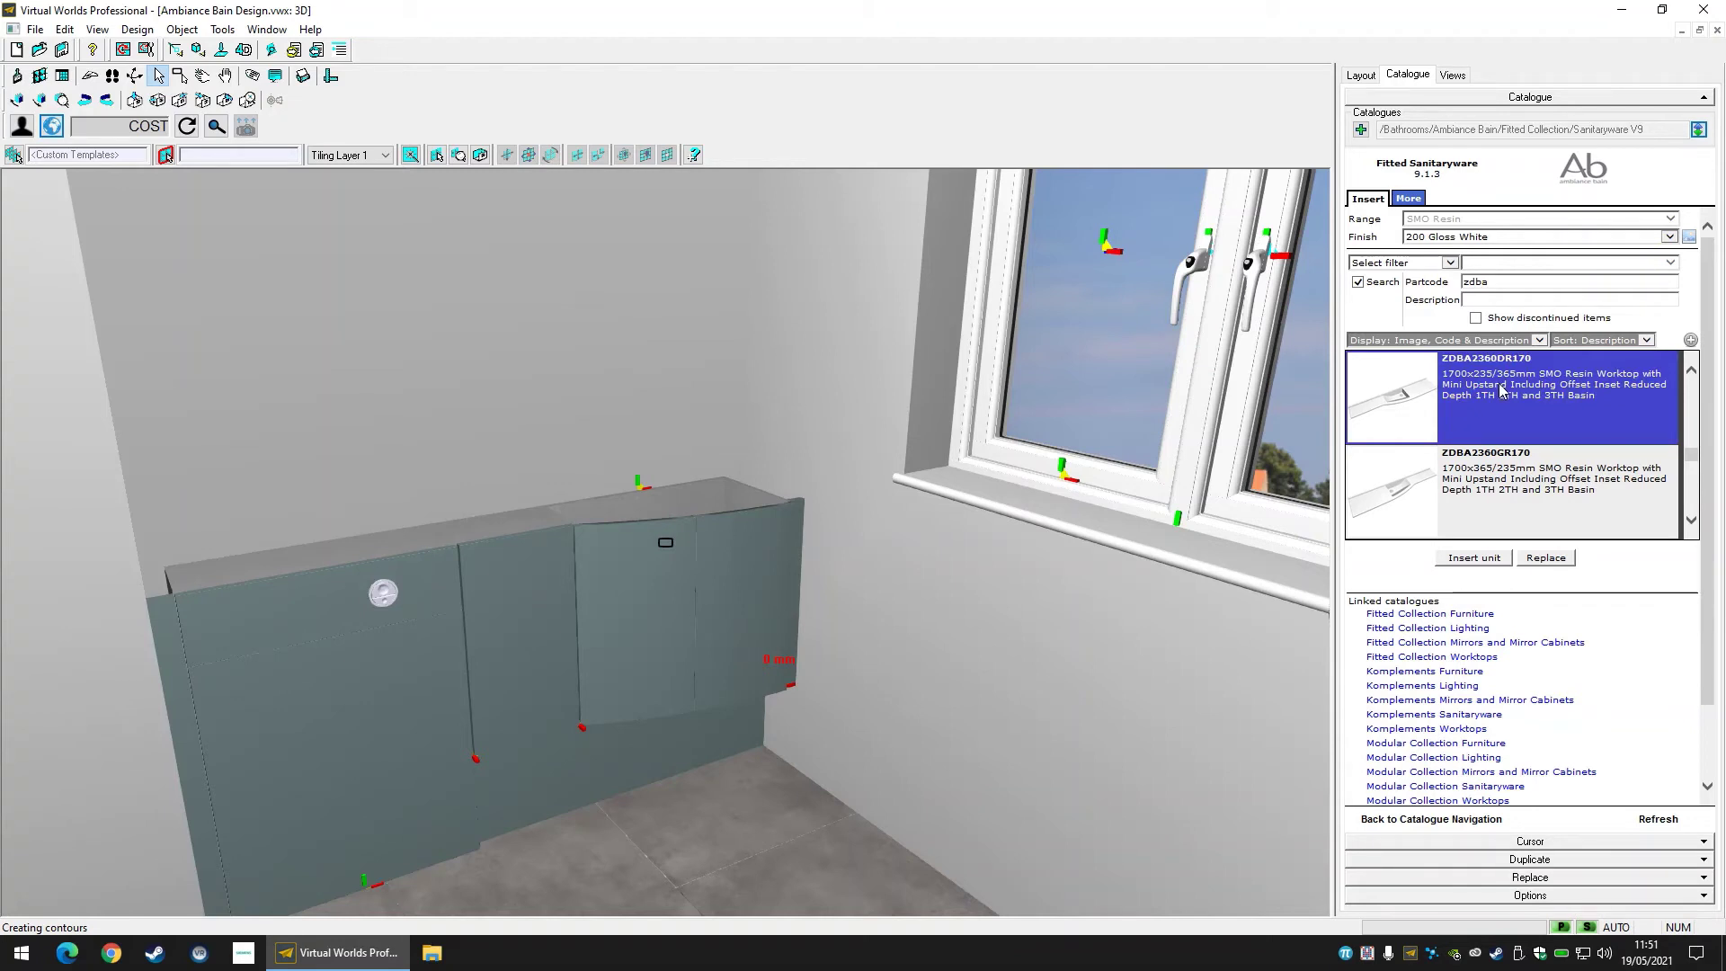
scroll(1517, 411, "up", 3)
left_click(1517, 411)
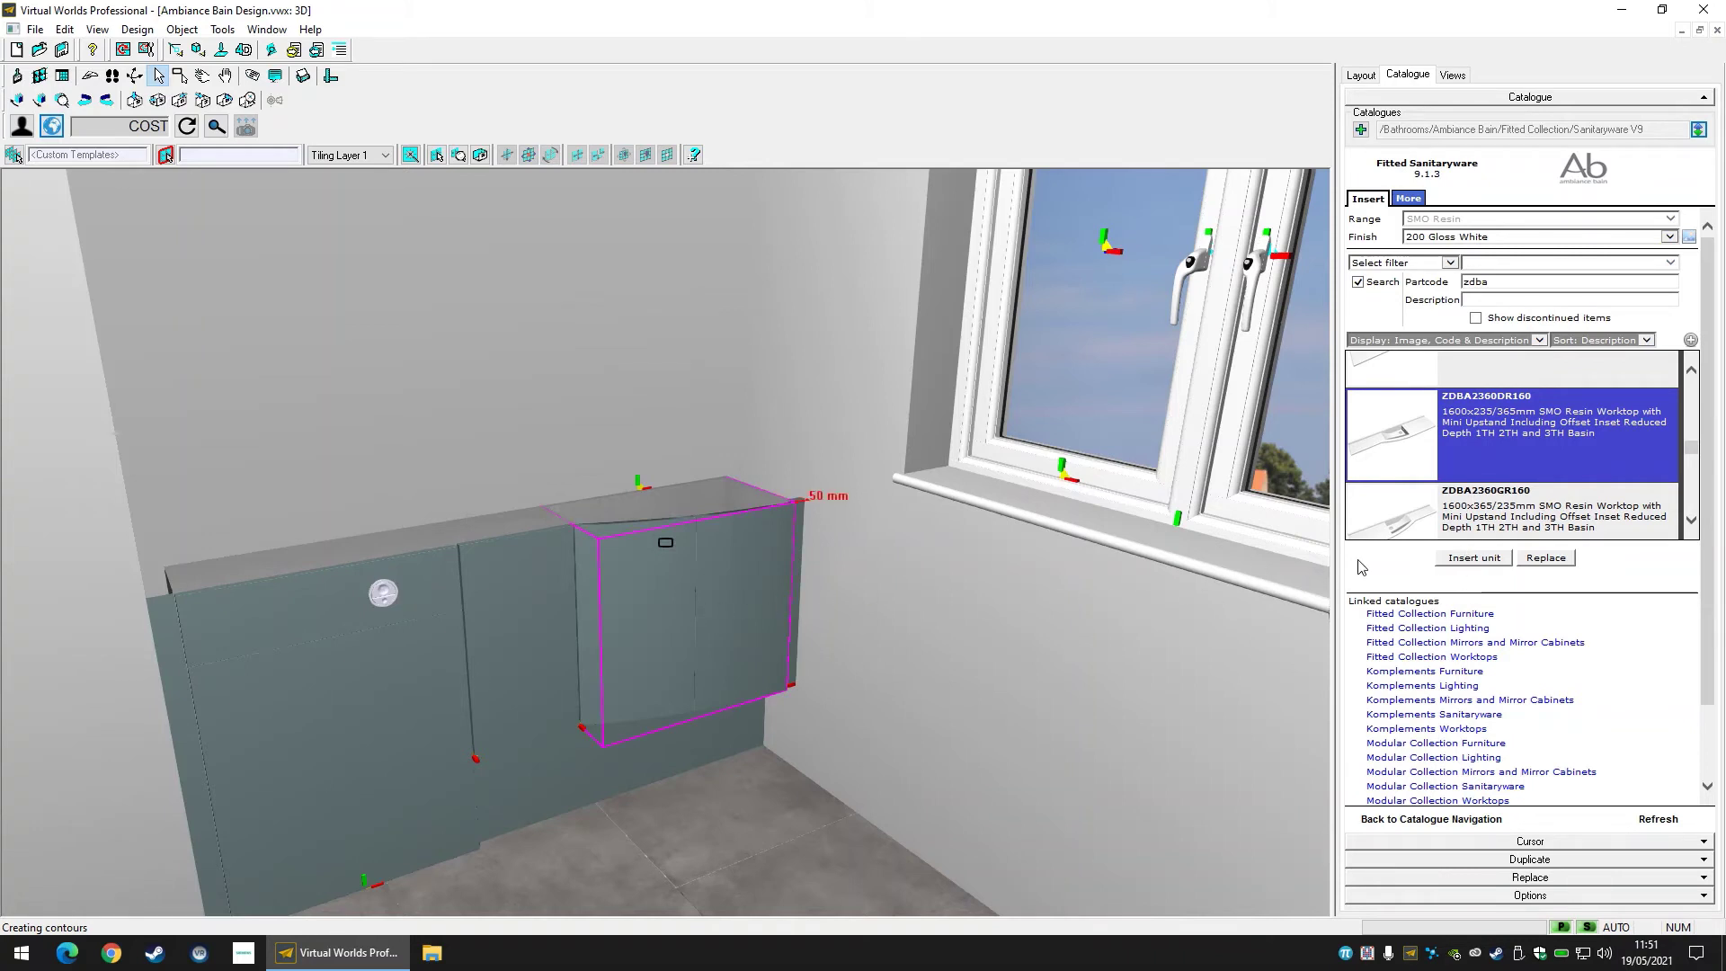
left_click(1472, 557)
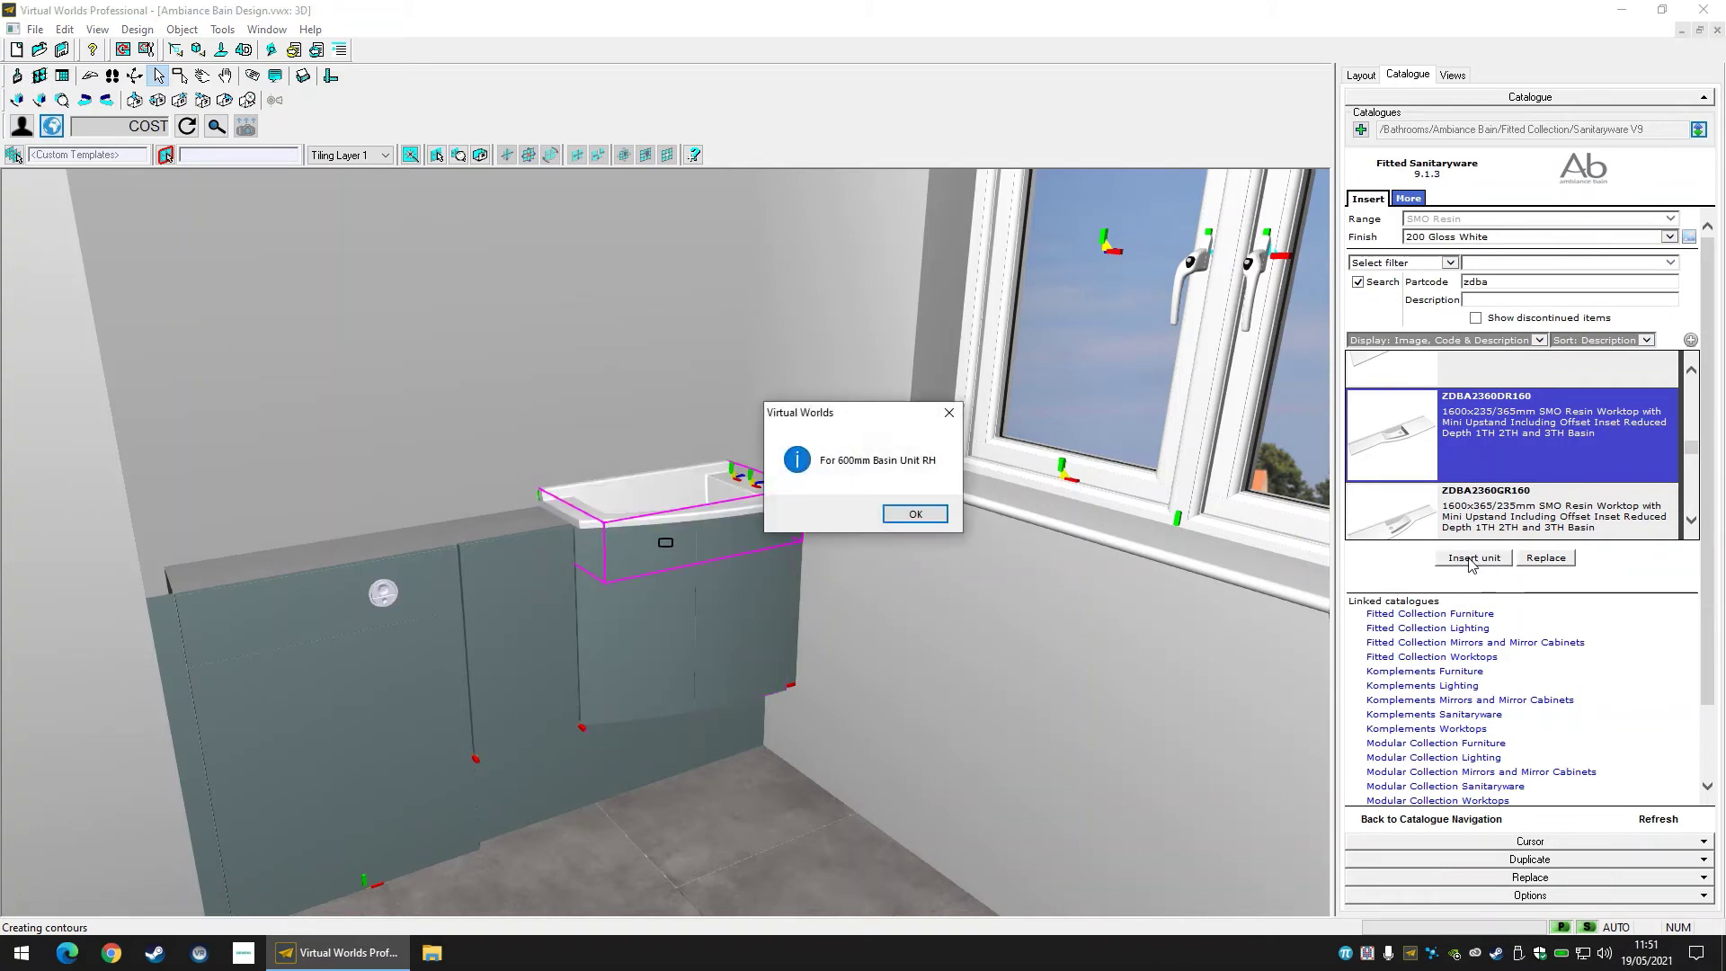
left_click(932, 520)
left_click(932, 520)
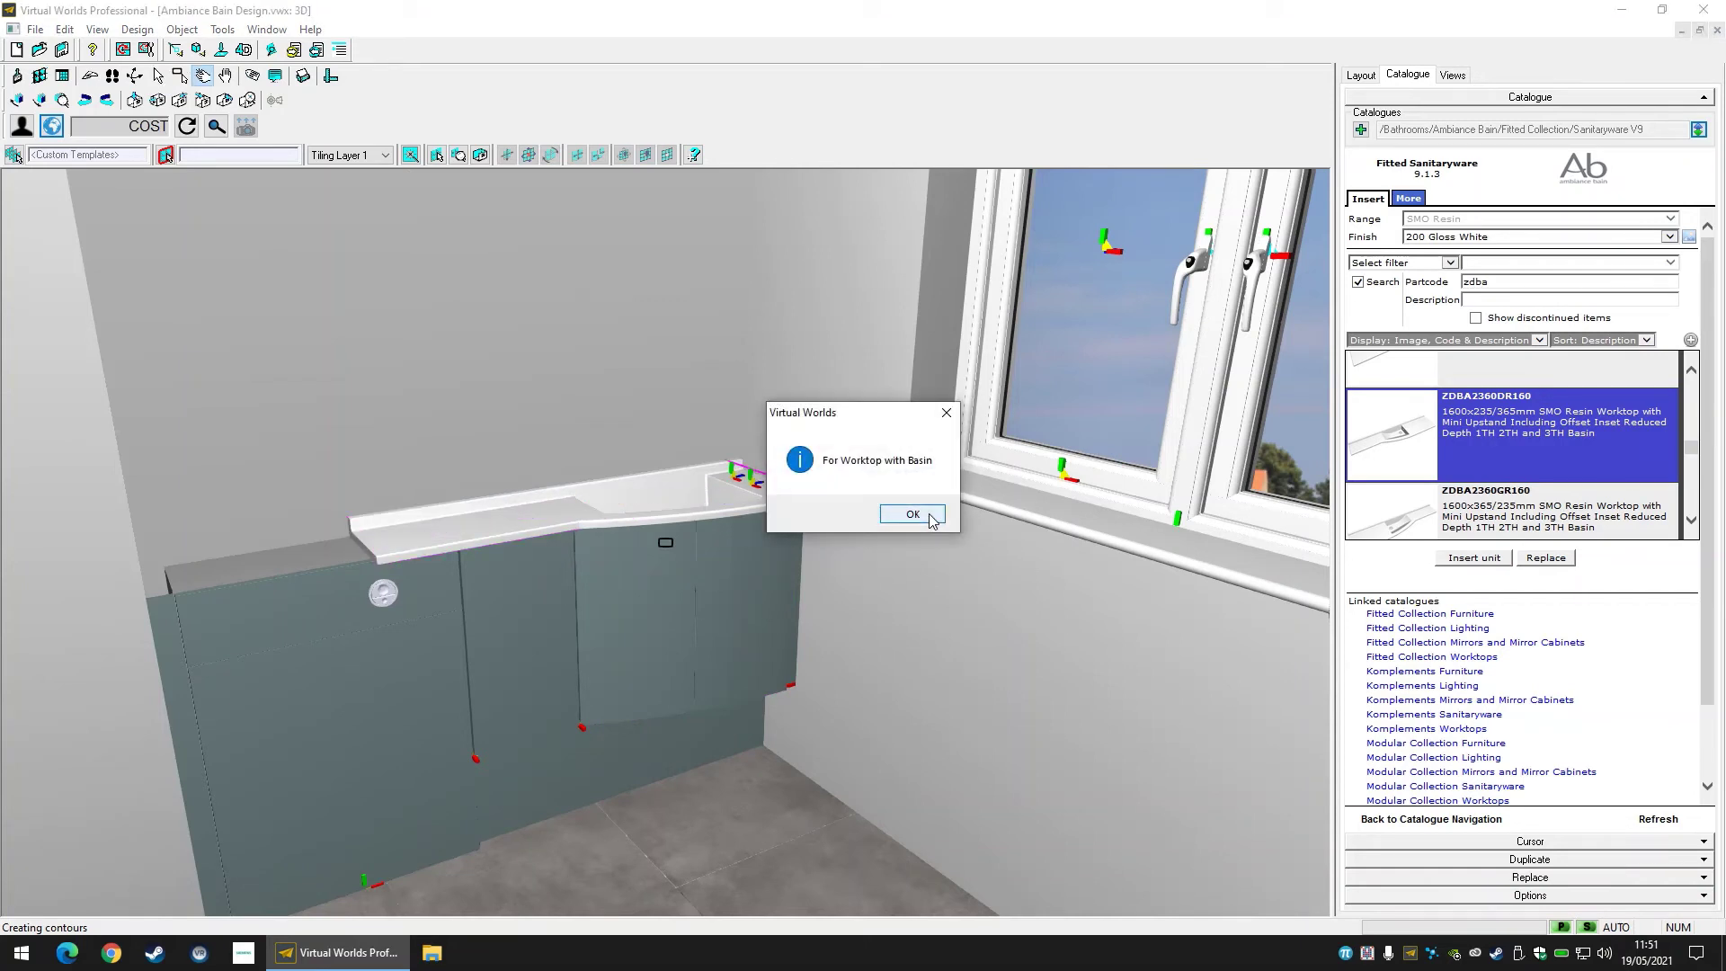
left_click(911, 514)
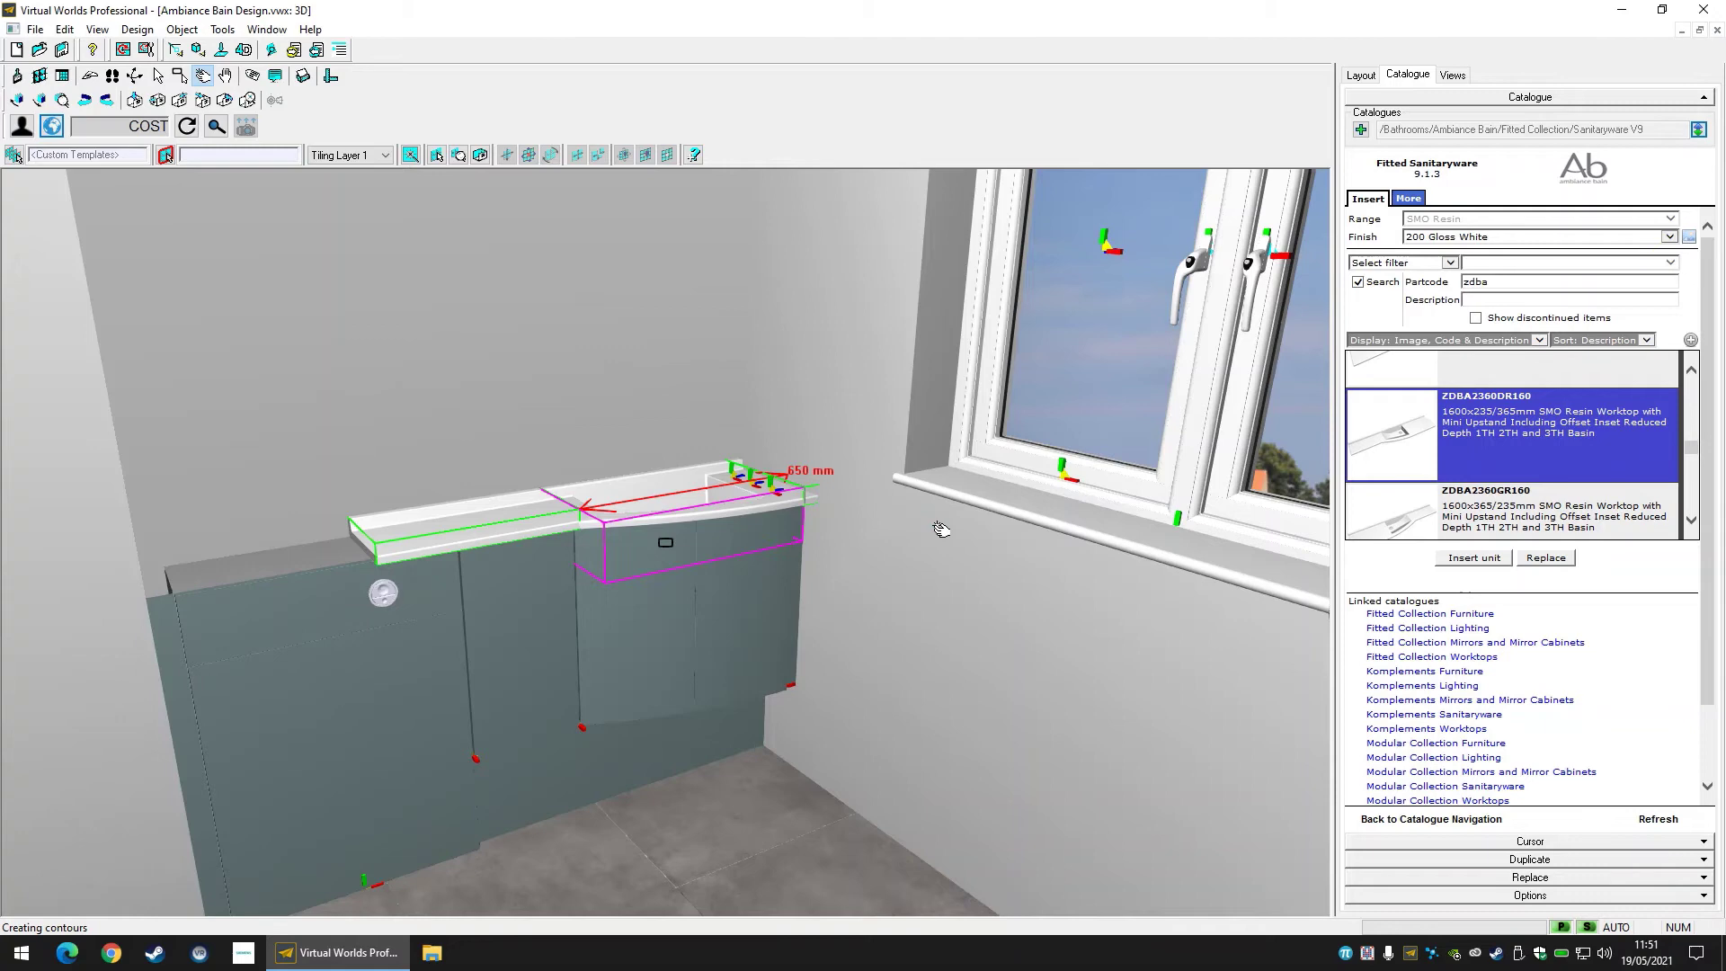
Set the width of the worktop section that projects through the window wall to 50 mm.
left_click(134, 75)
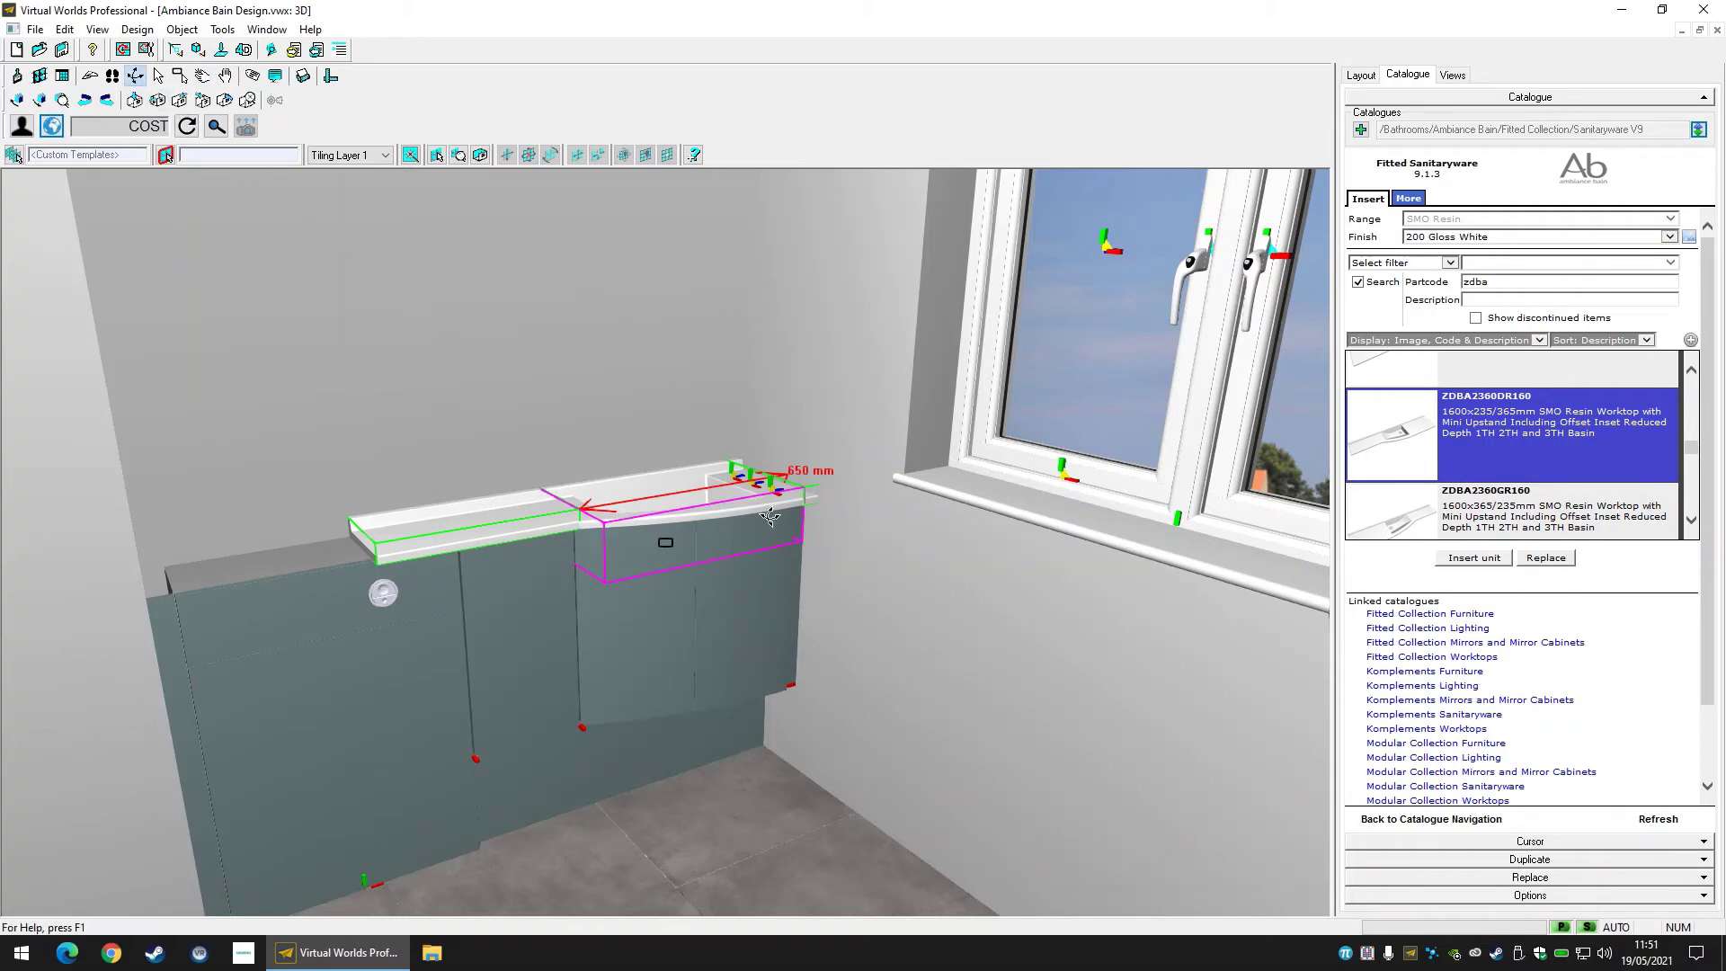
middle_click_drag(769, 515, 772, 728)
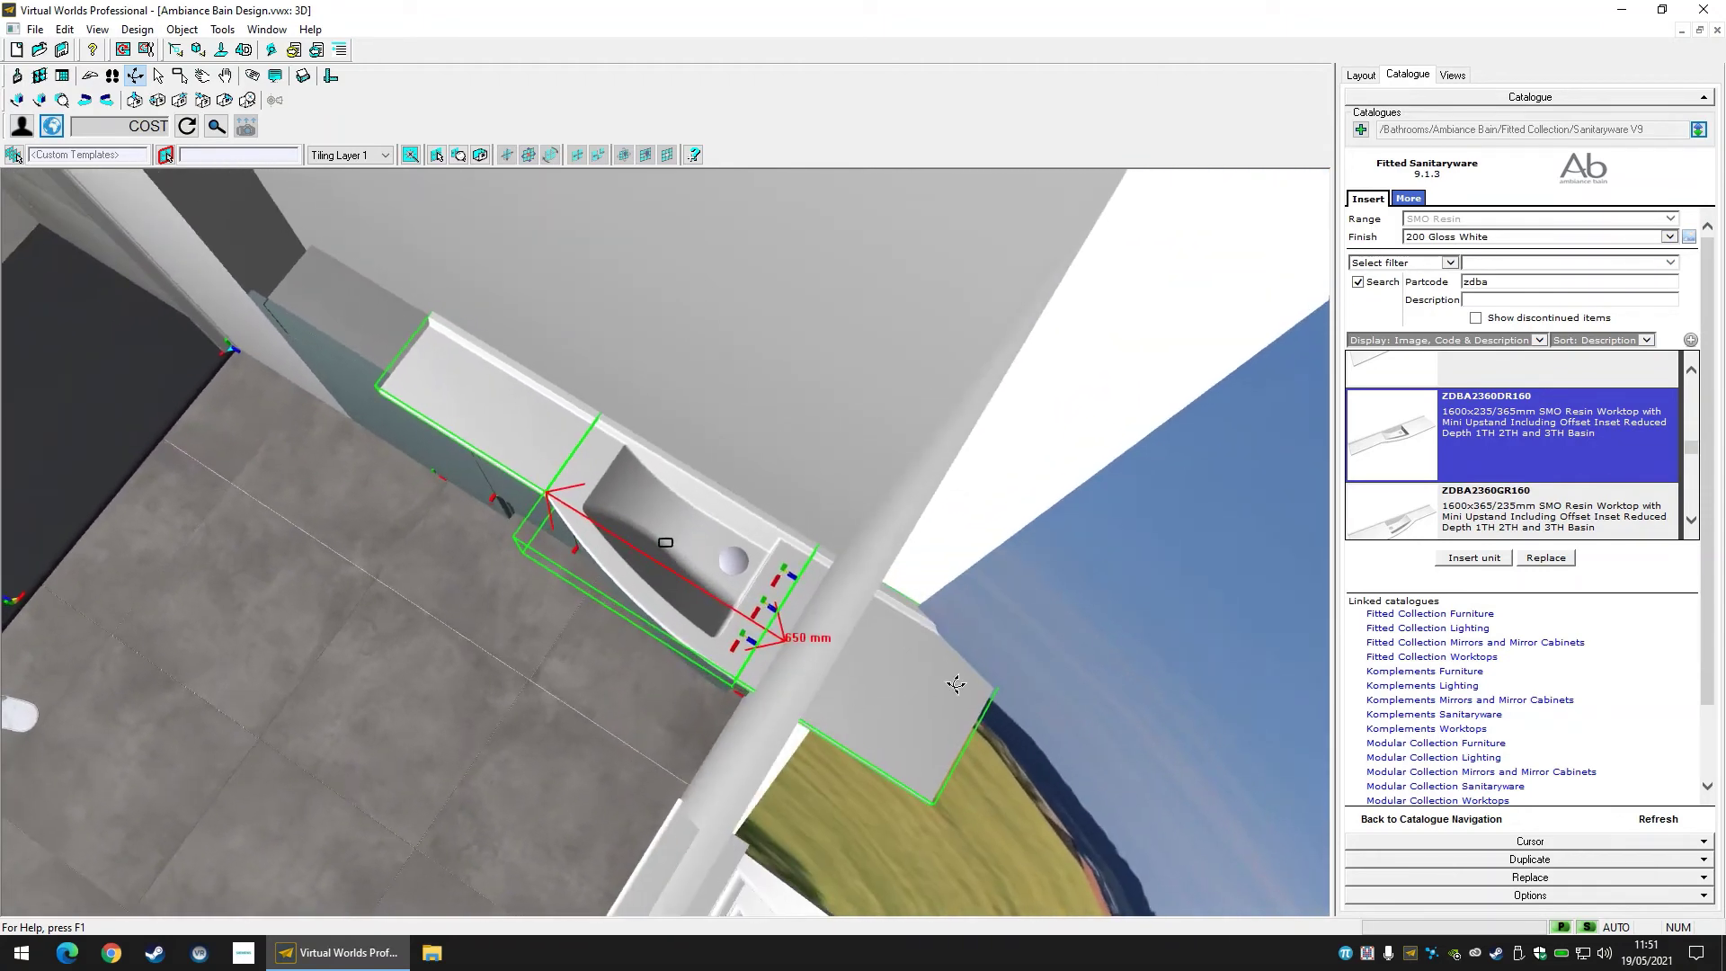
left_click(158, 75)
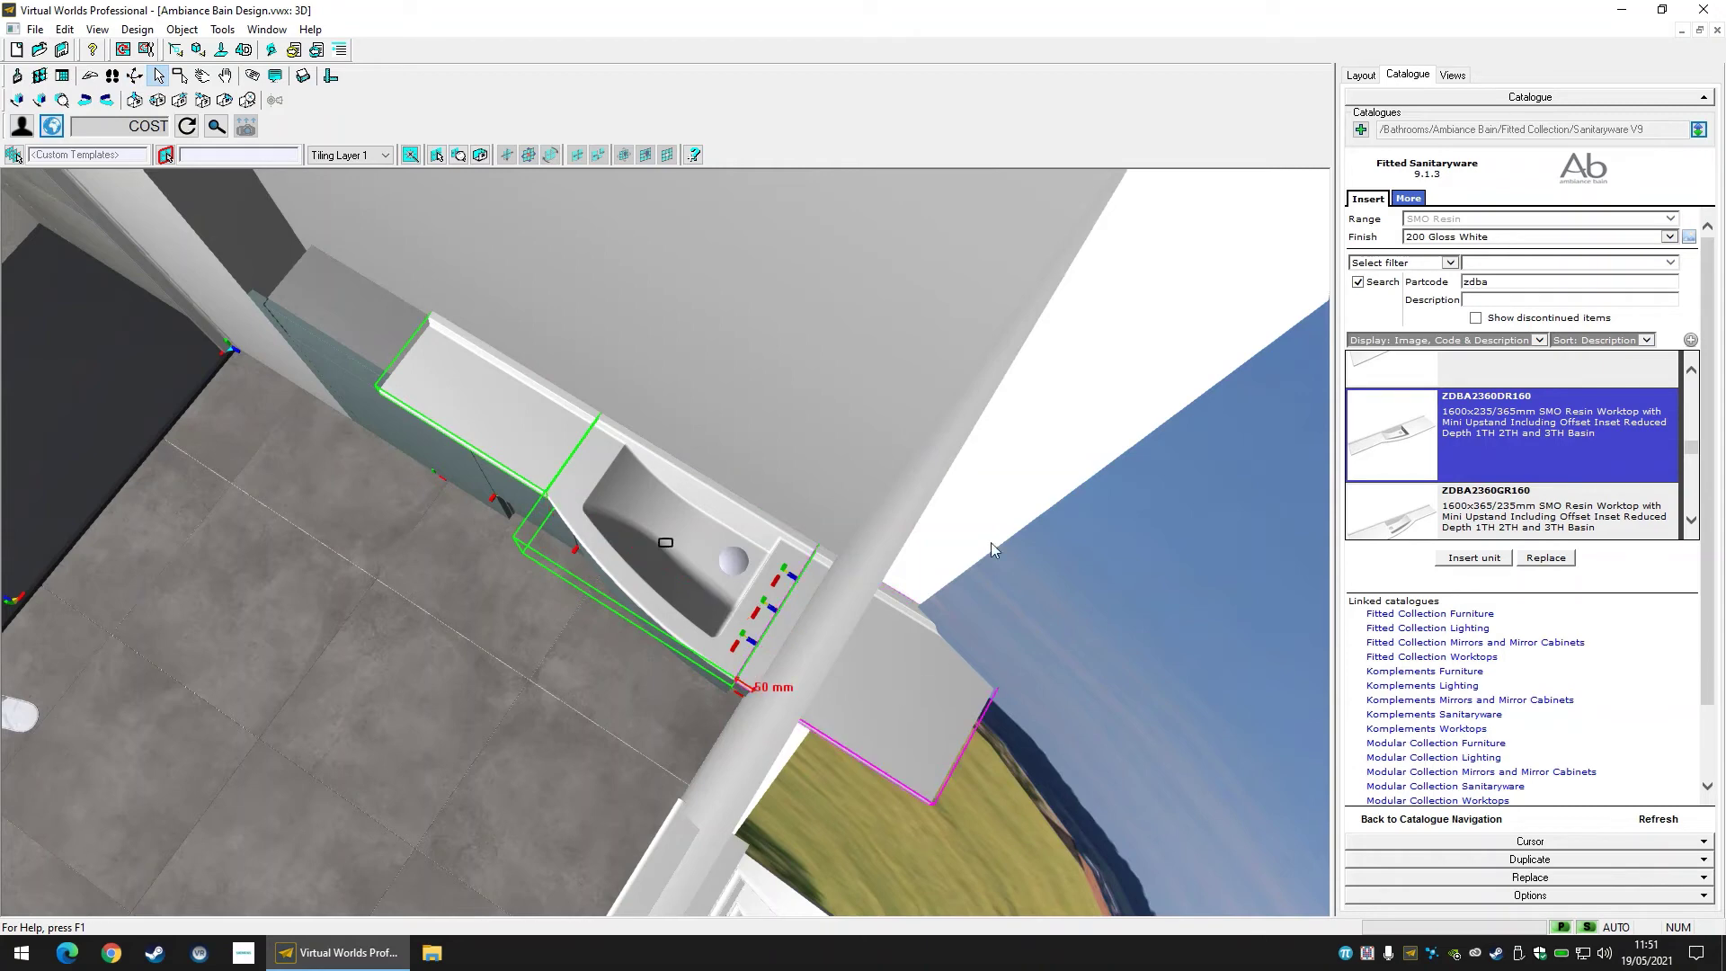
left_click(1362, 76)
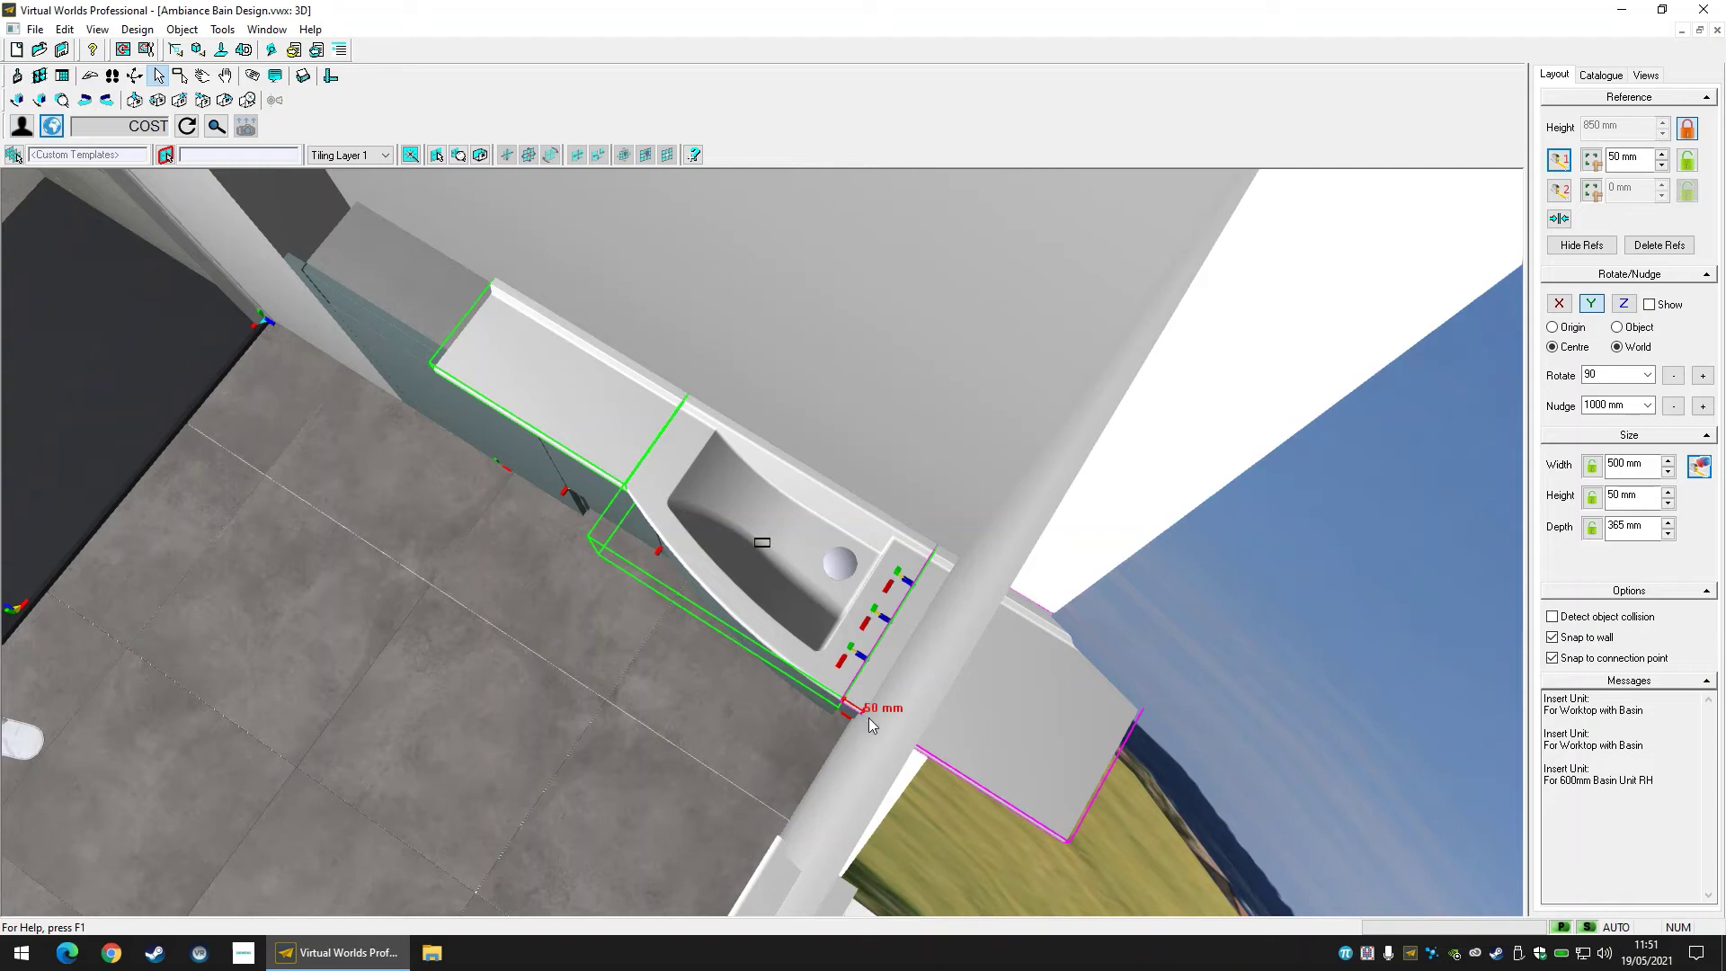
left_click(1623, 466)
left_click(1626, 469)
key("BackSpace")
left_click(955, 460)
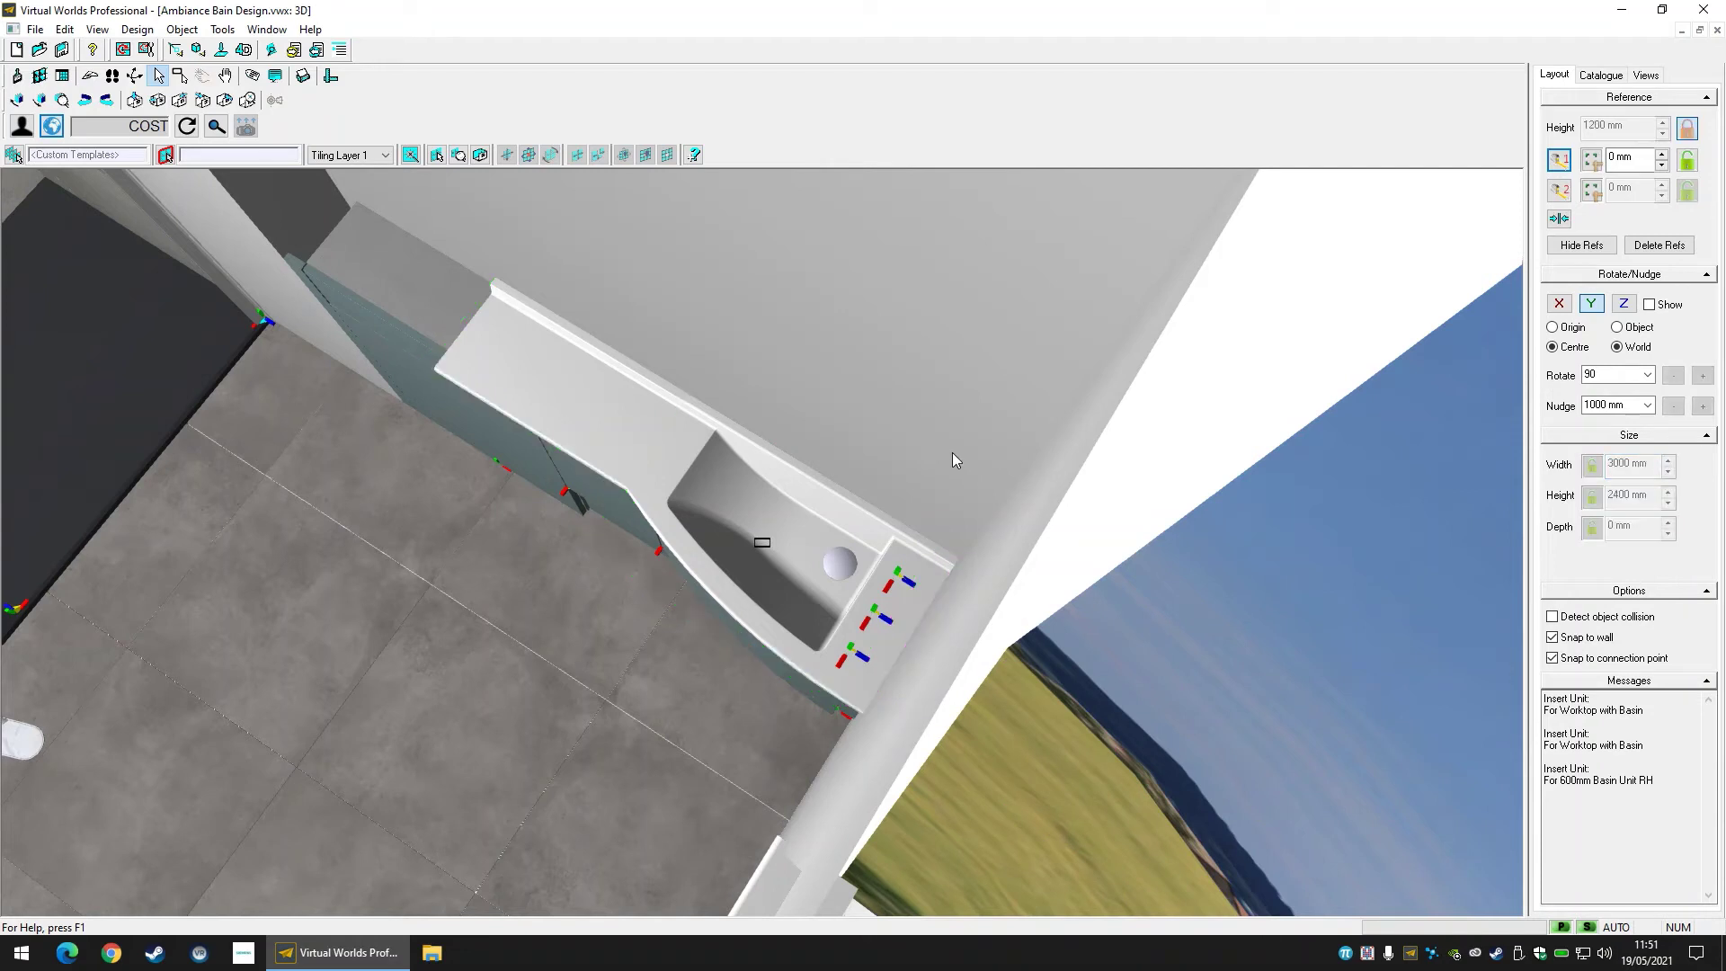
left_click(914, 628)
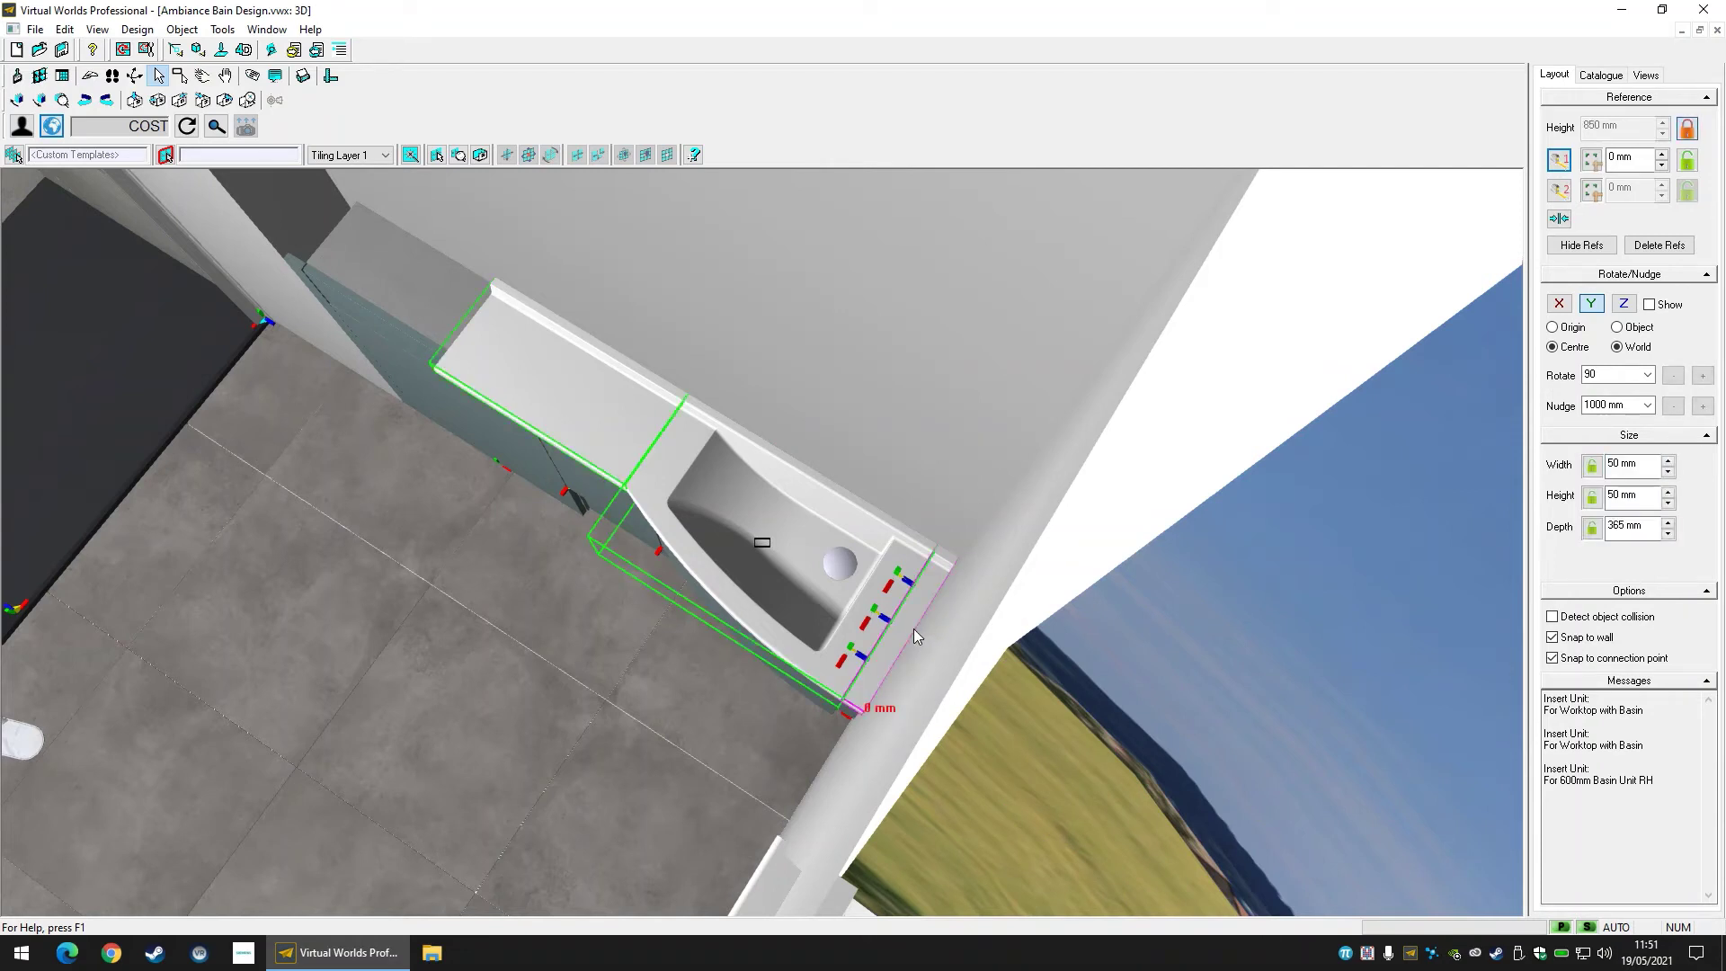
Extend the straight worktop section across the 450 mm gap to the shower-side wall, giving it a width of 950 mm.
left_click(590, 415)
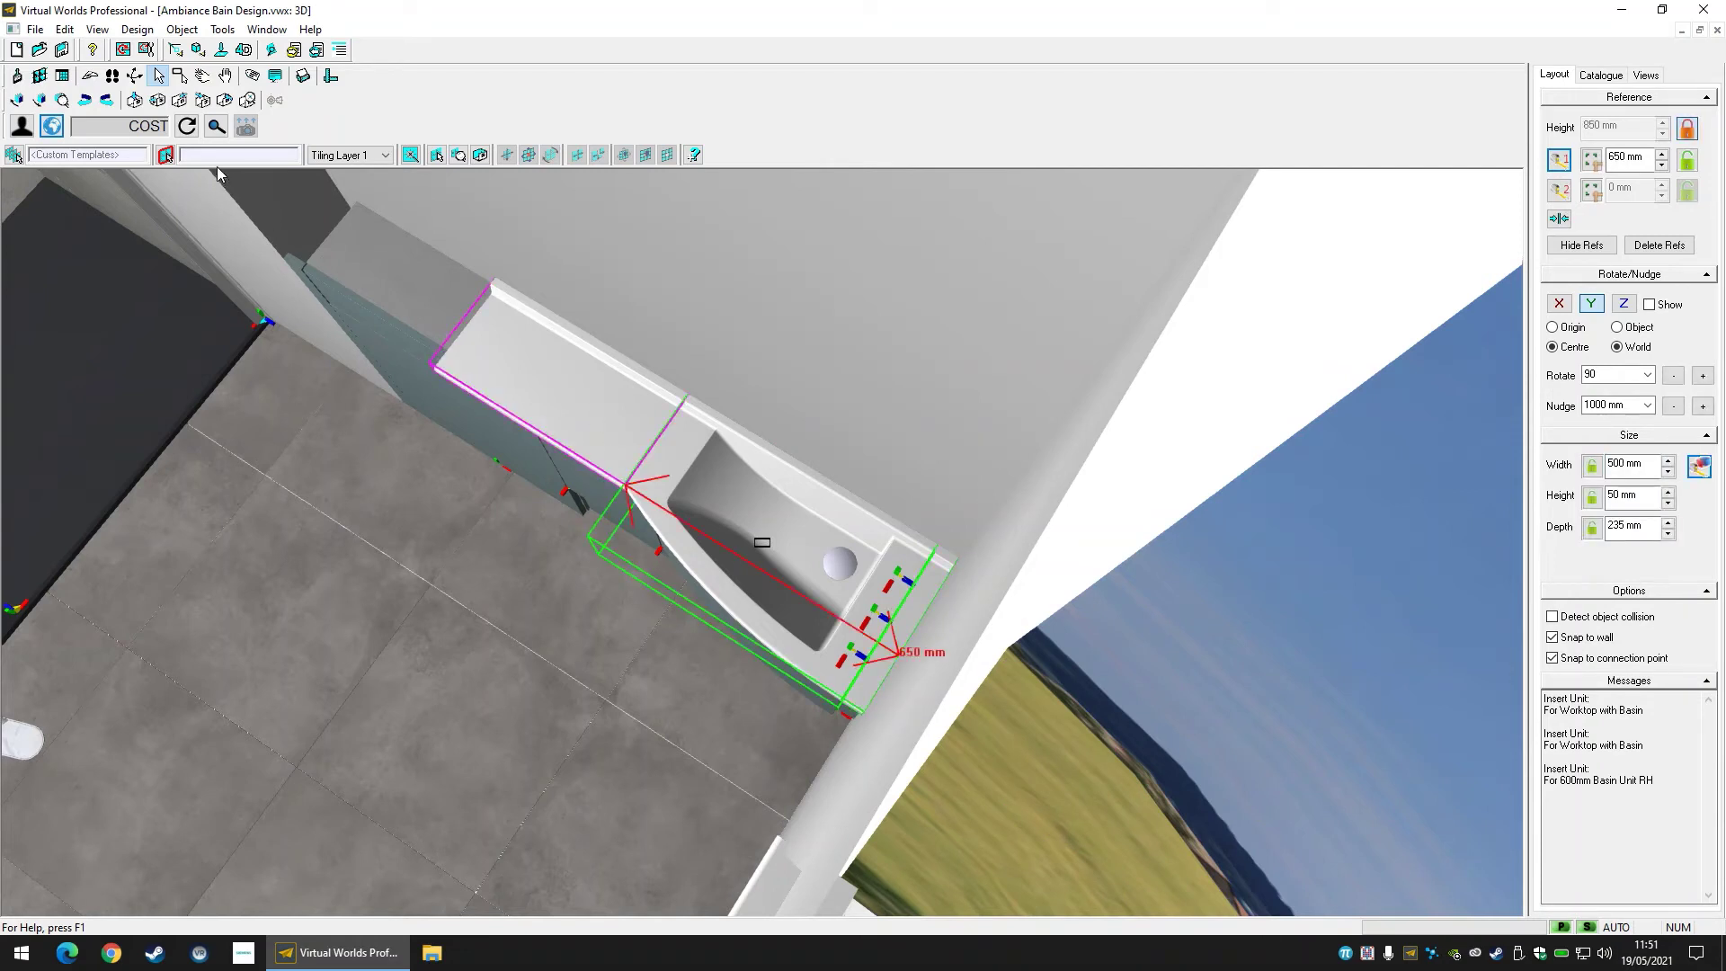
left_click(134, 76)
left_click_drag(548, 495, 860, 497)
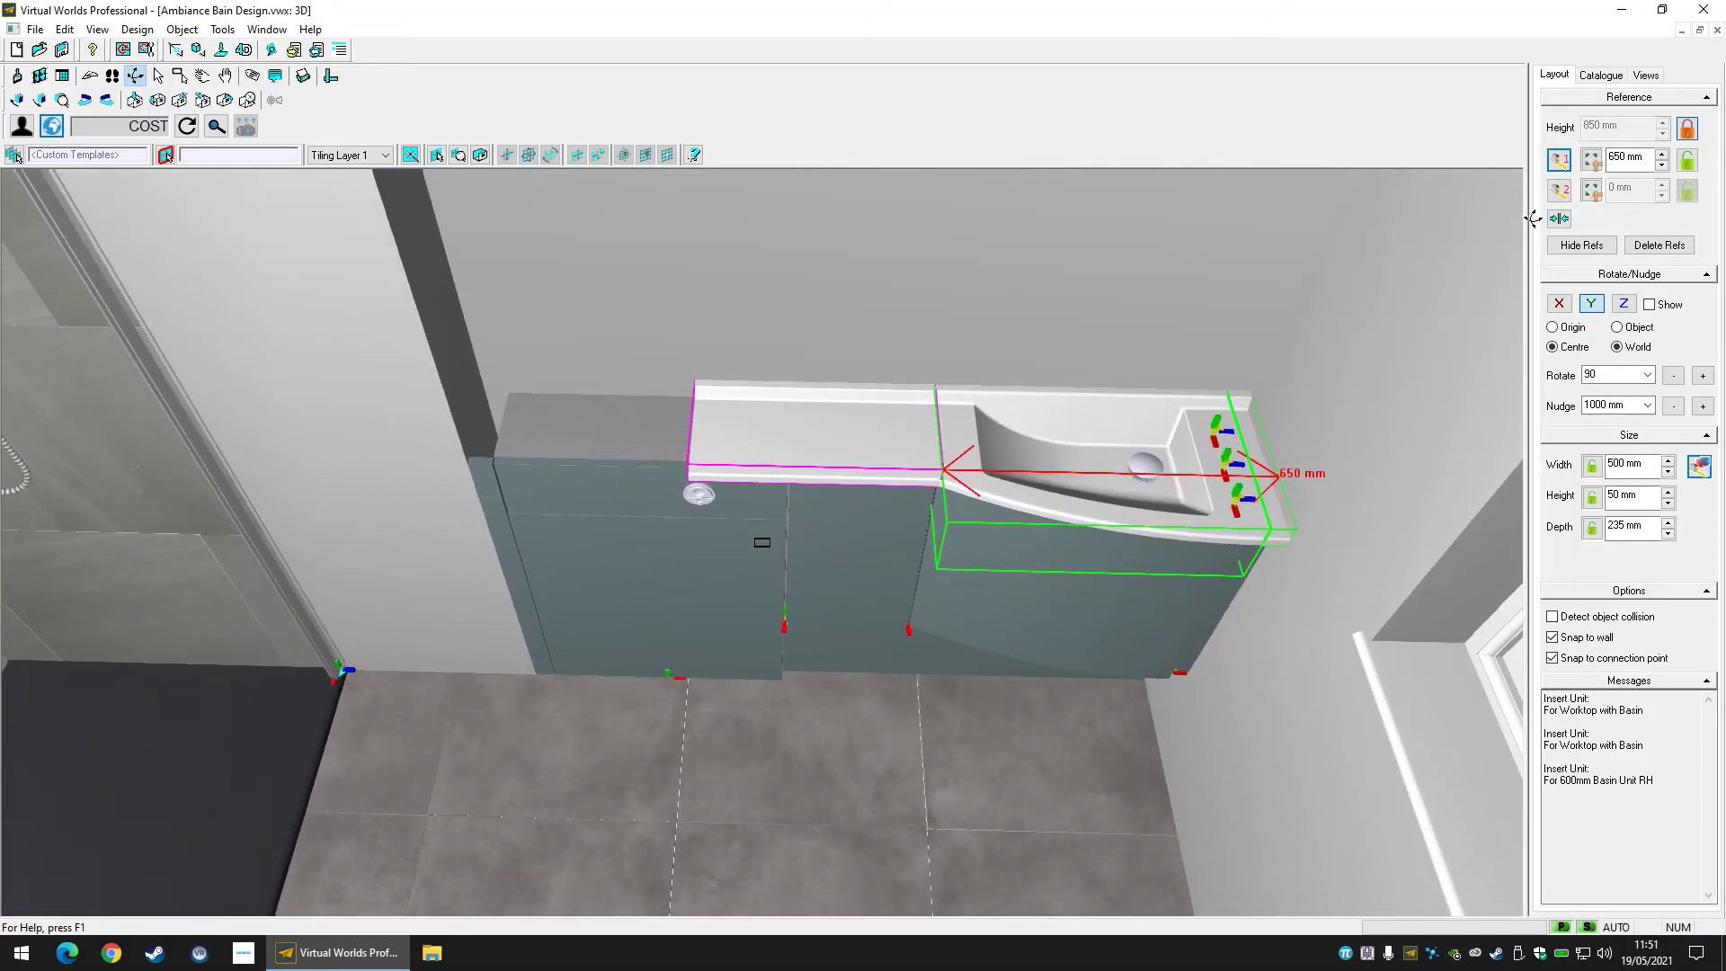
key("Escape")
left_click(456, 374)
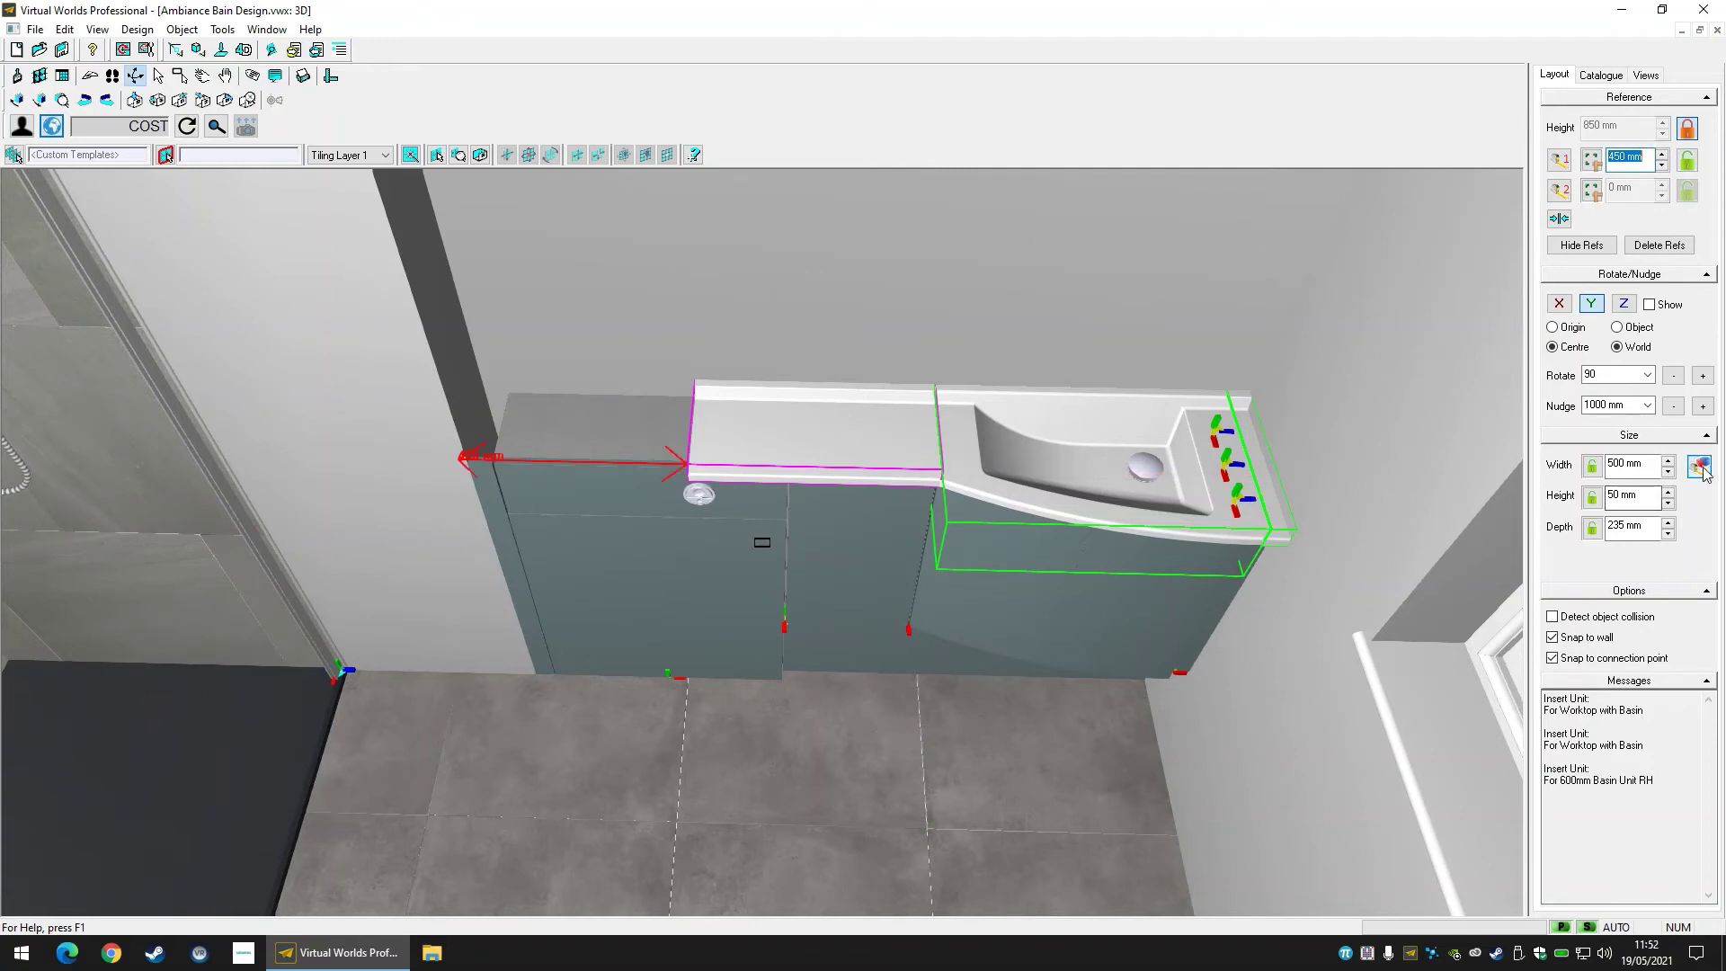
left_click(1608, 468)
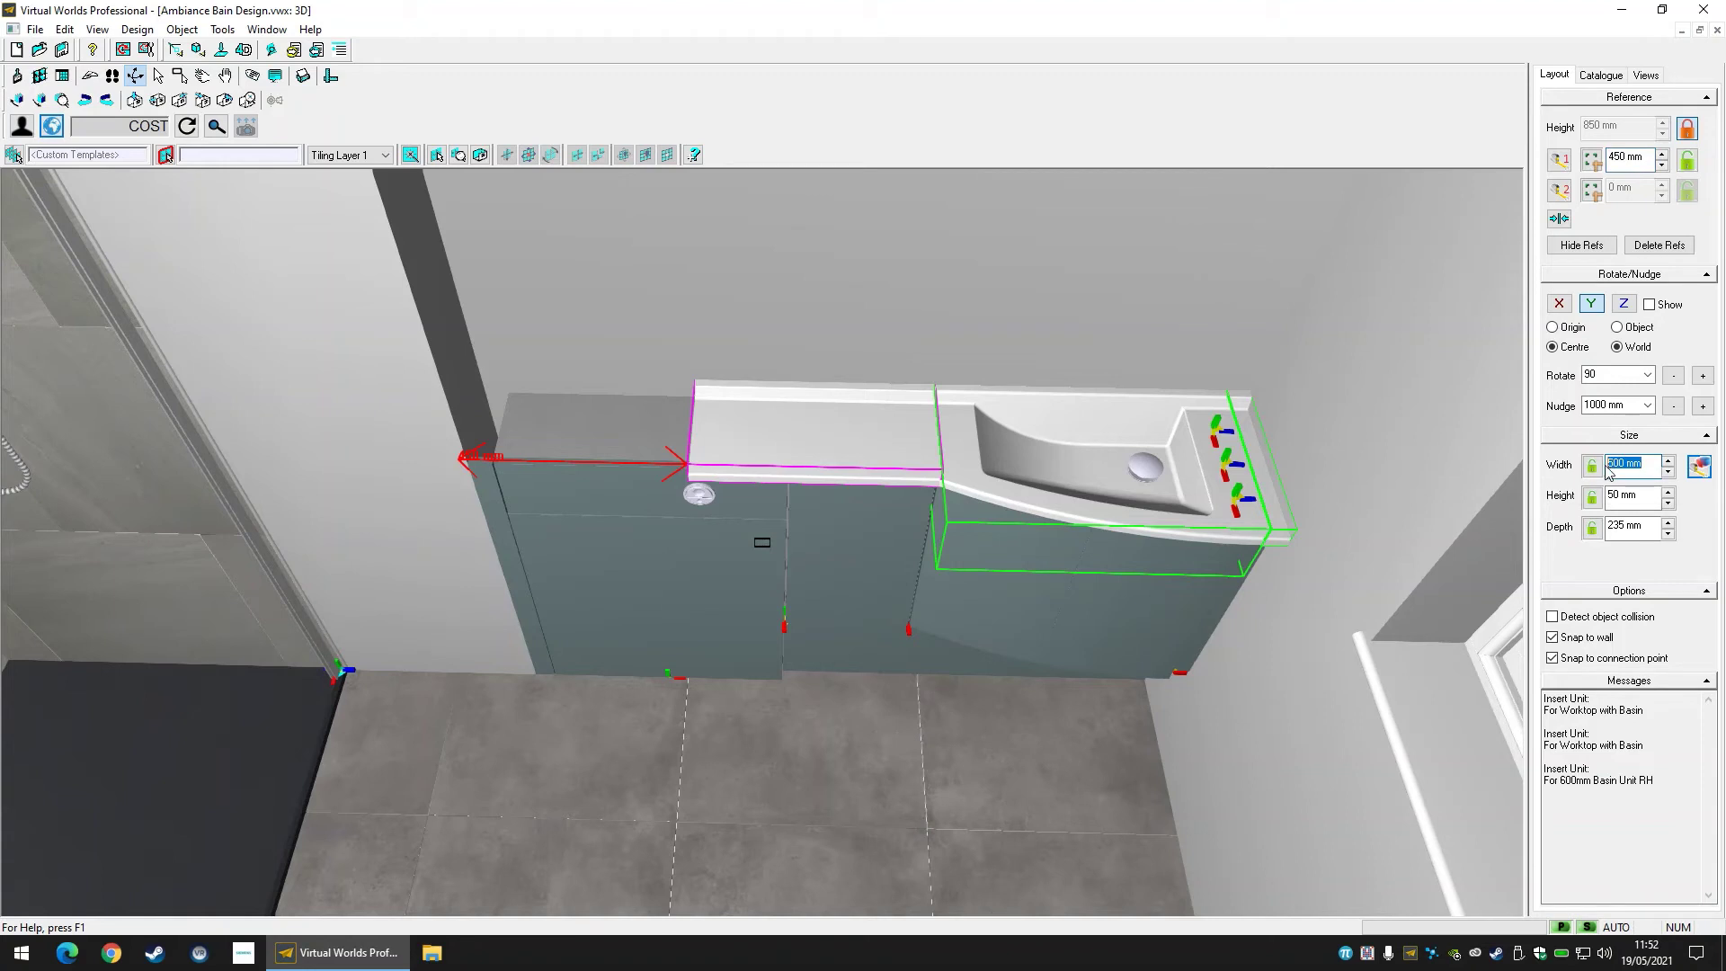
left_click(1699, 467)
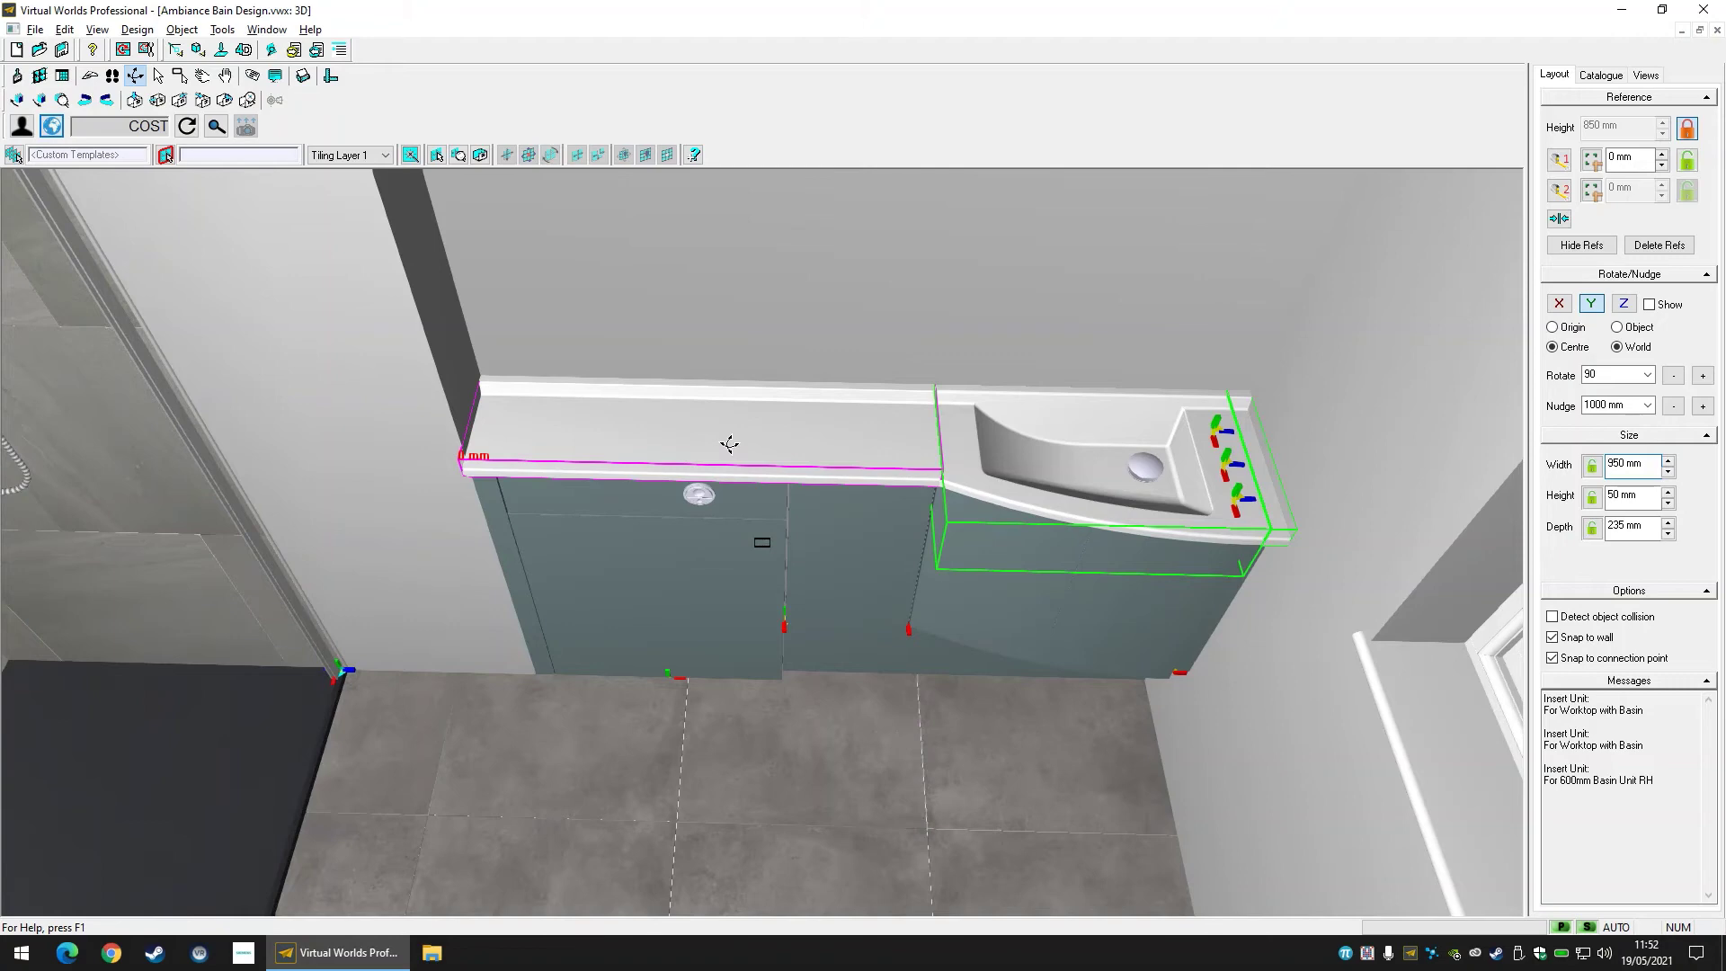
Open the Fitted Collection Mirrors and Mirror Cabinets catalogue and set the range to Karla.
middle_click_drag(729, 444, 999, 521)
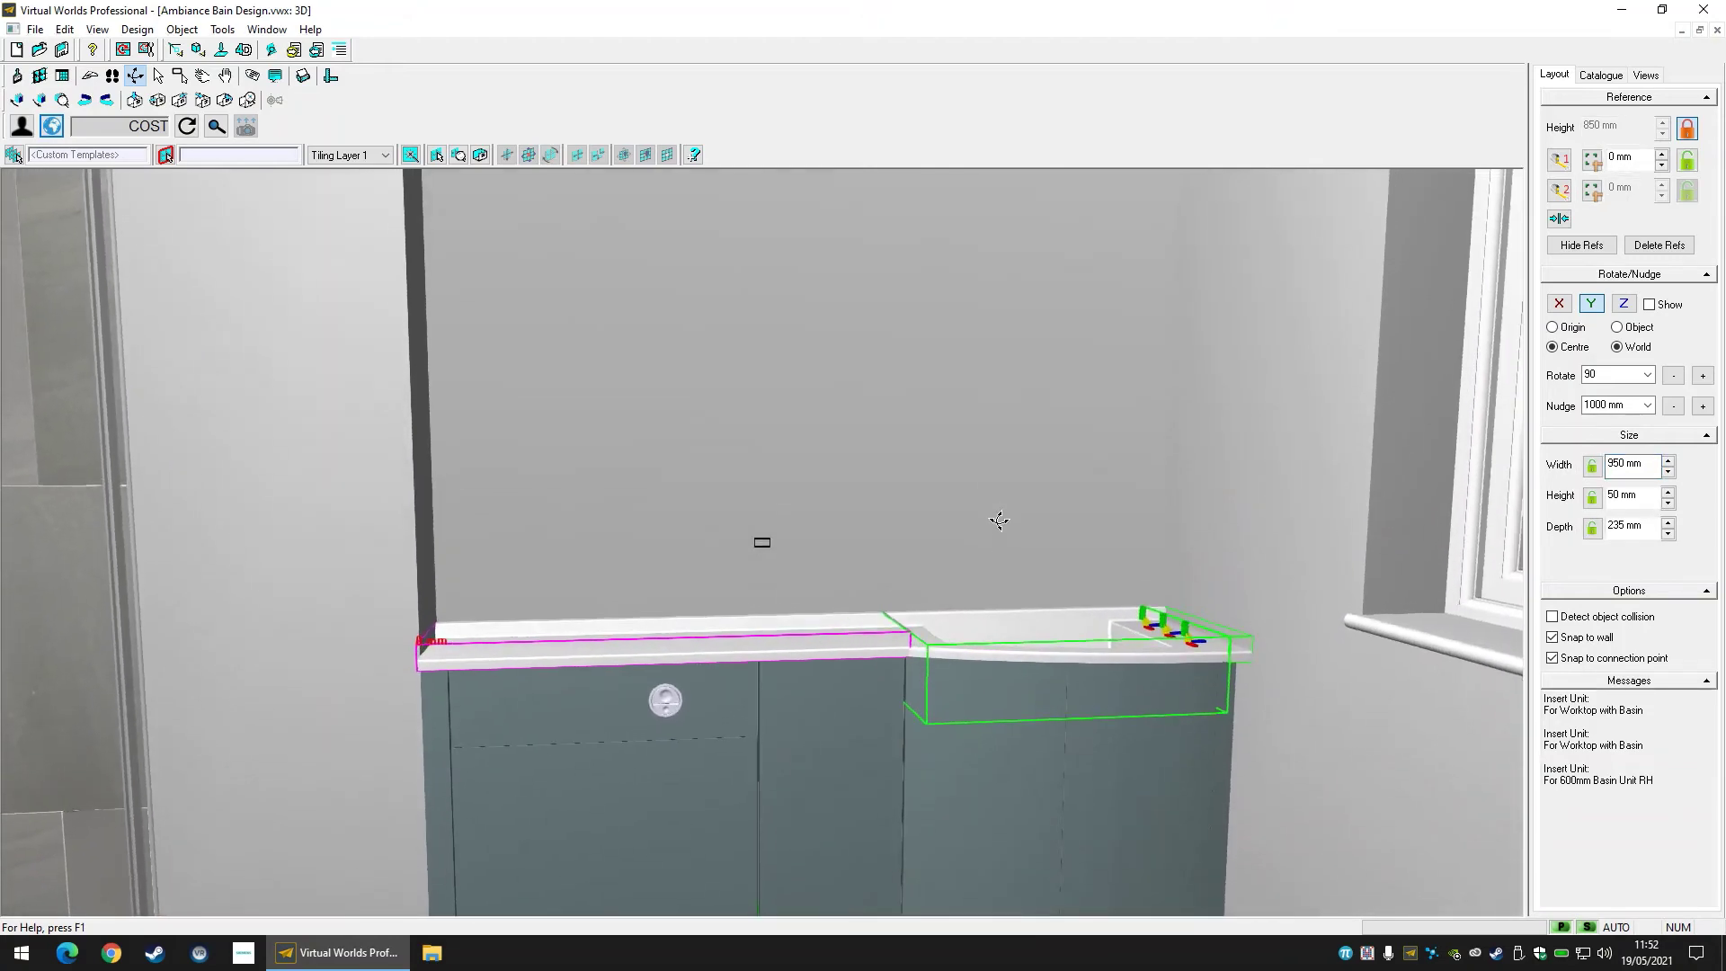
scroll(995, 528, "down", 10)
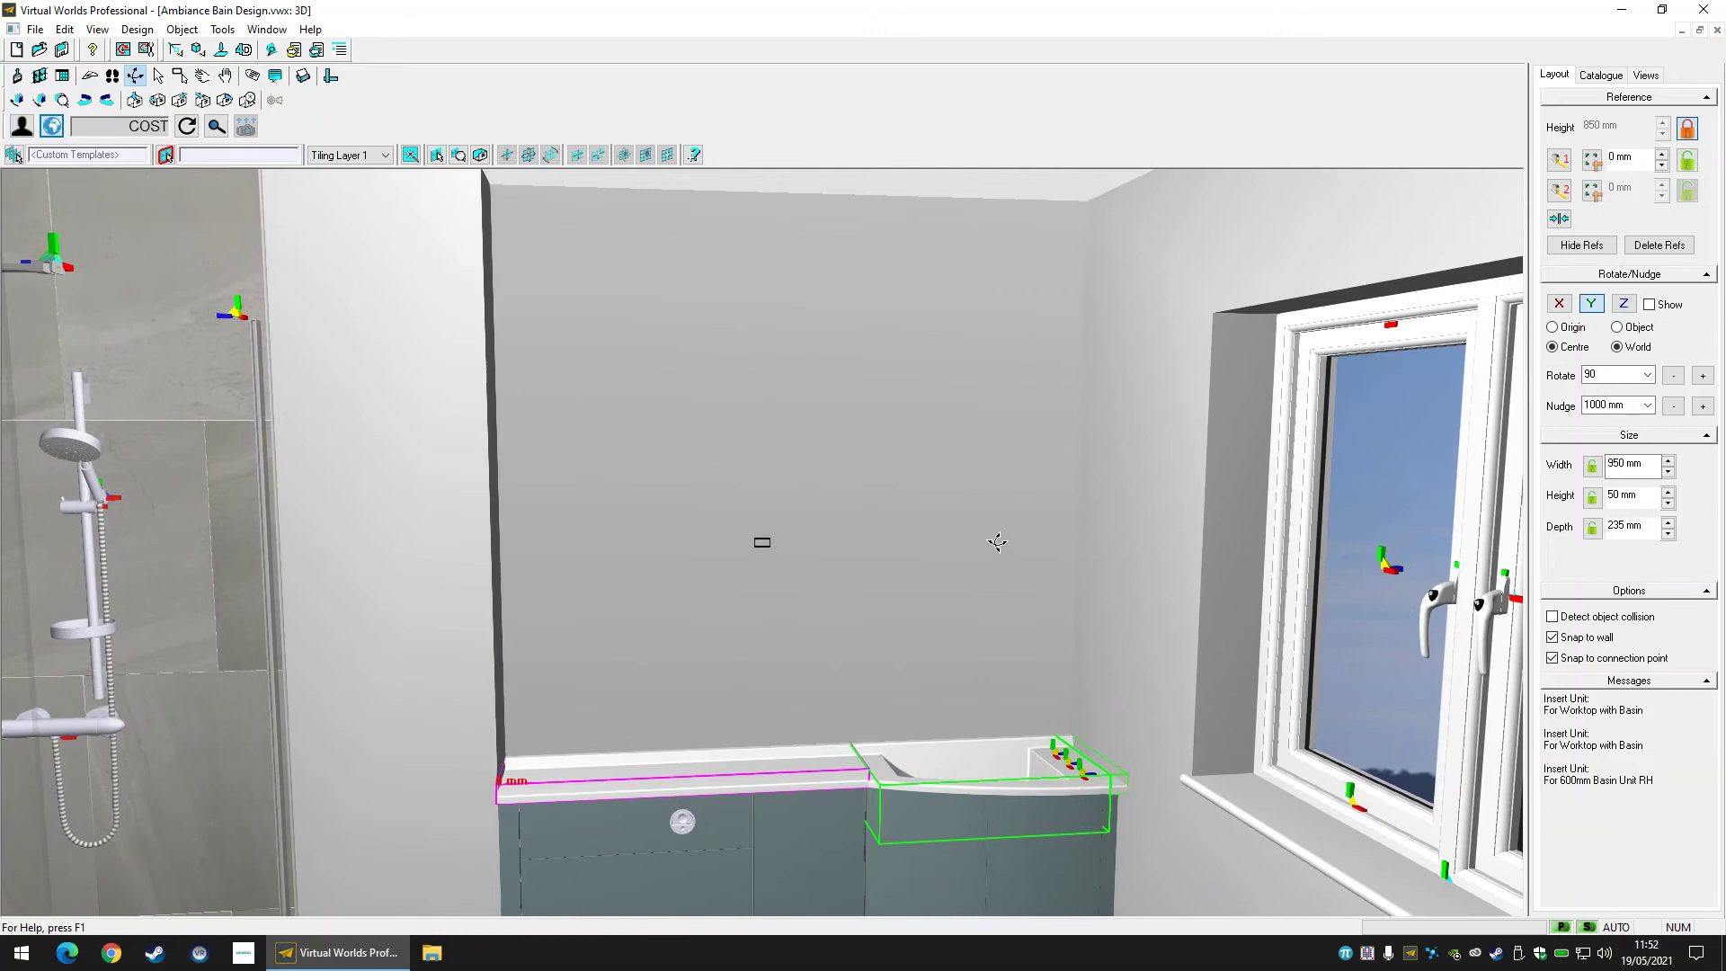
left_click(1595, 72)
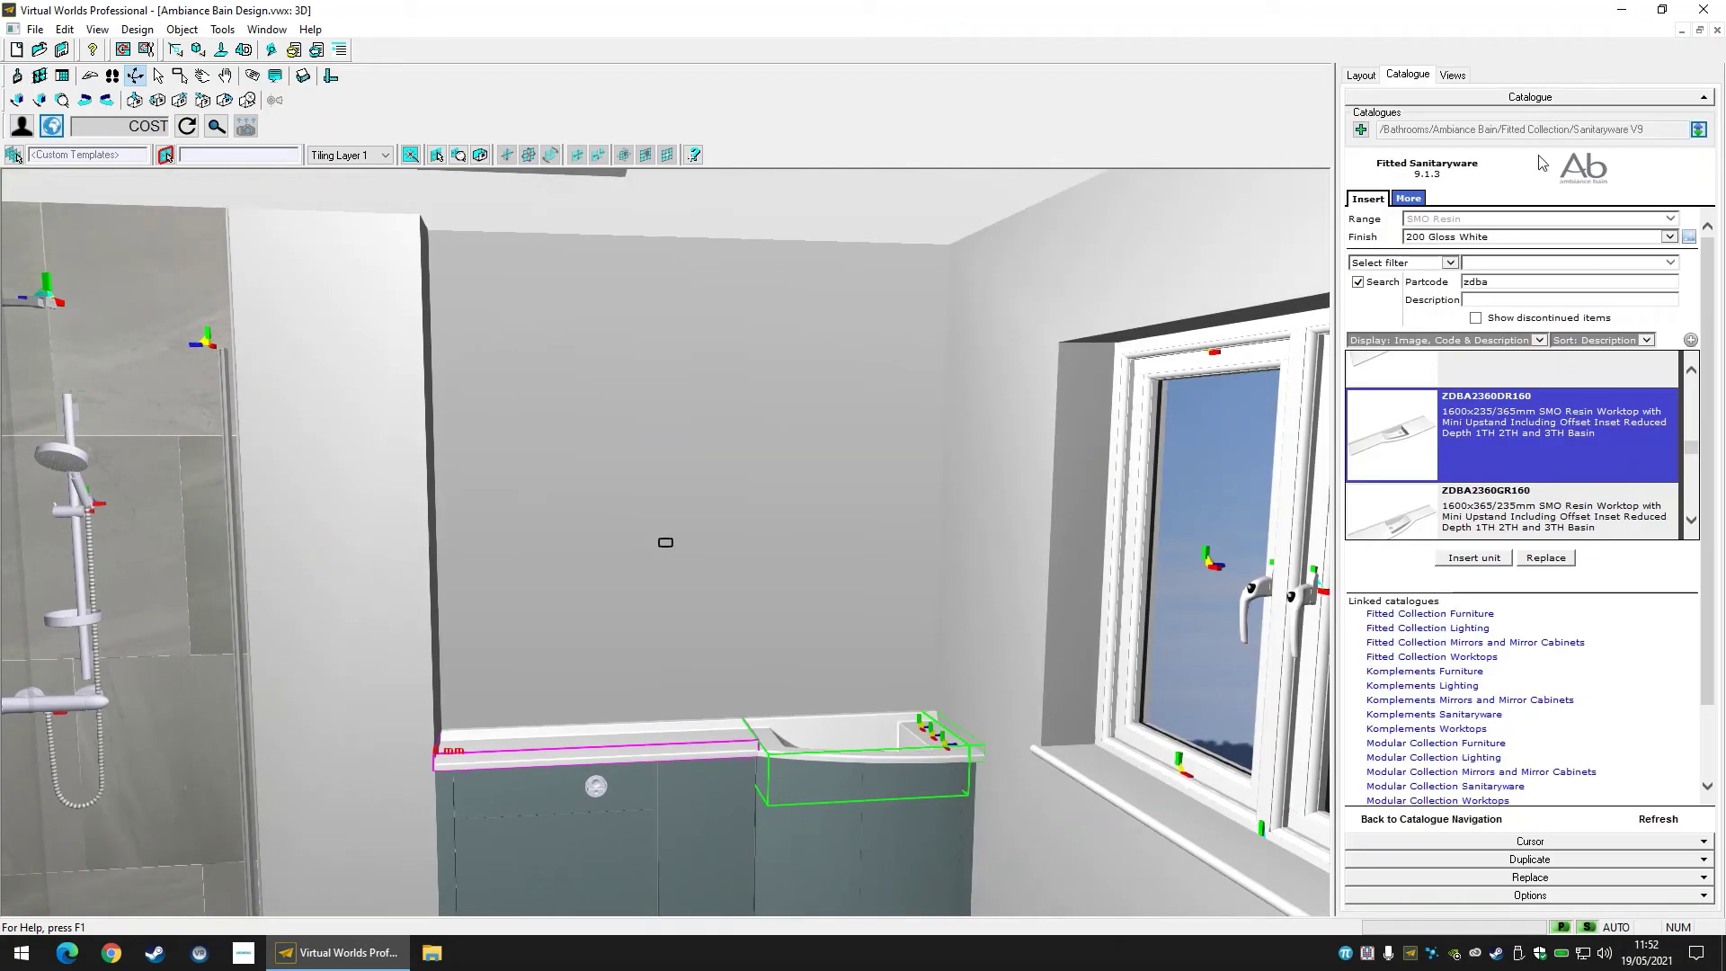
left_click(1498, 644)
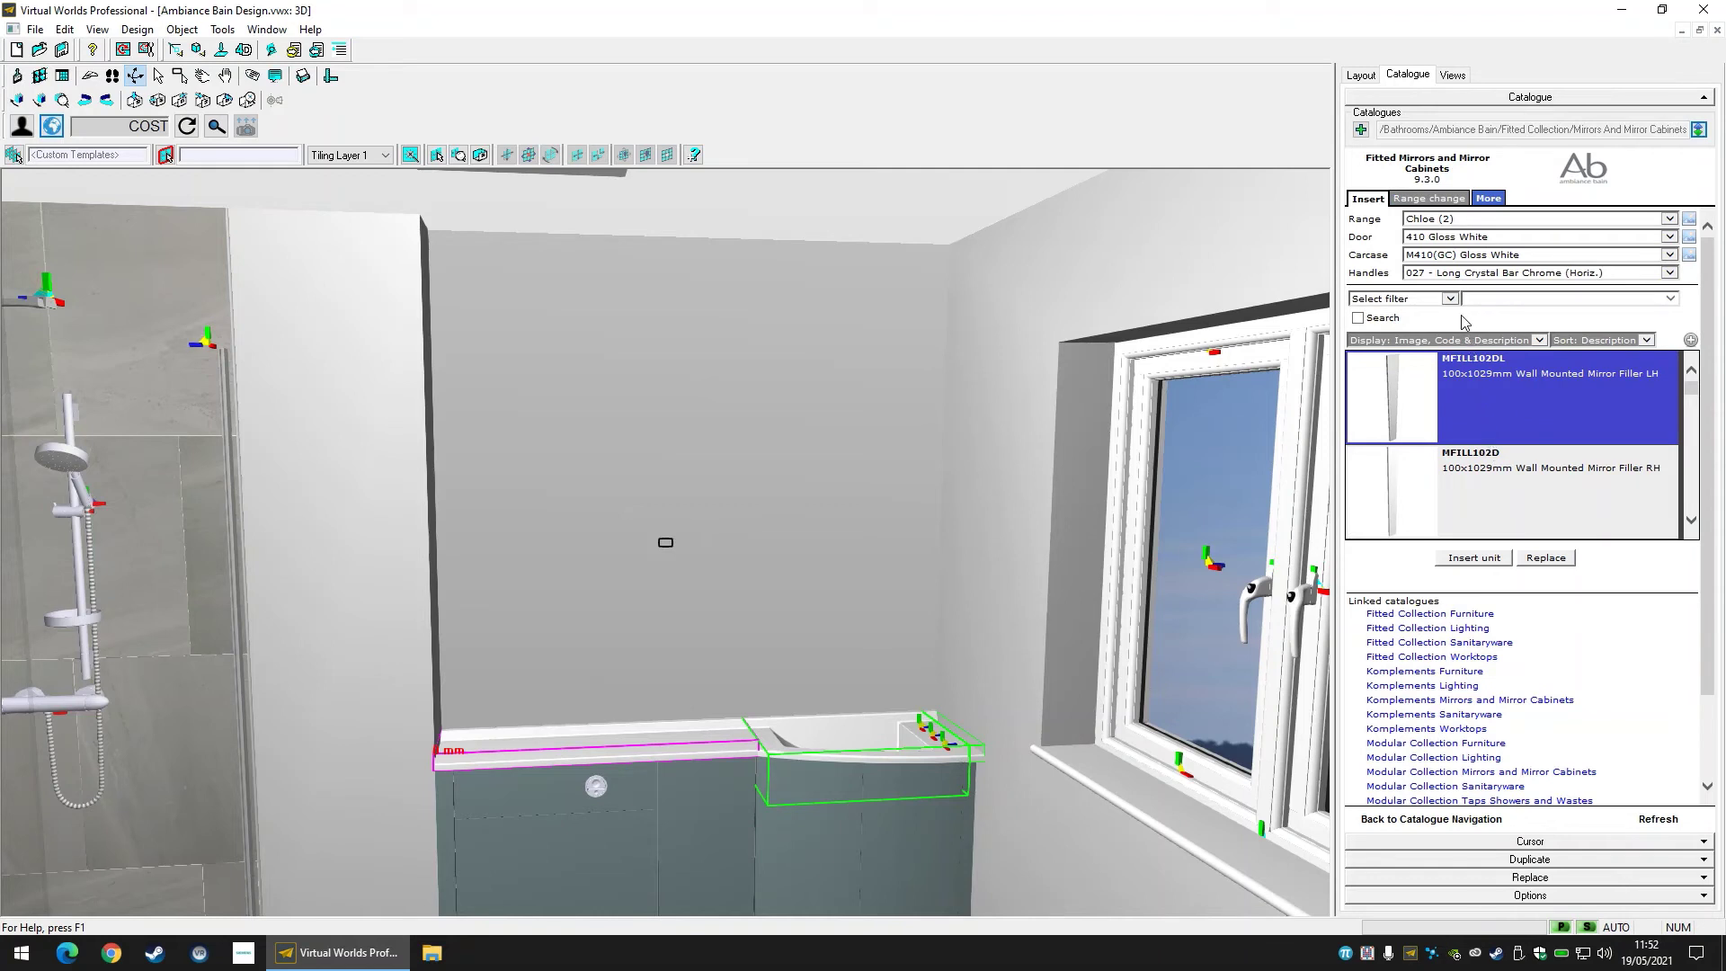
left_click(1667, 220)
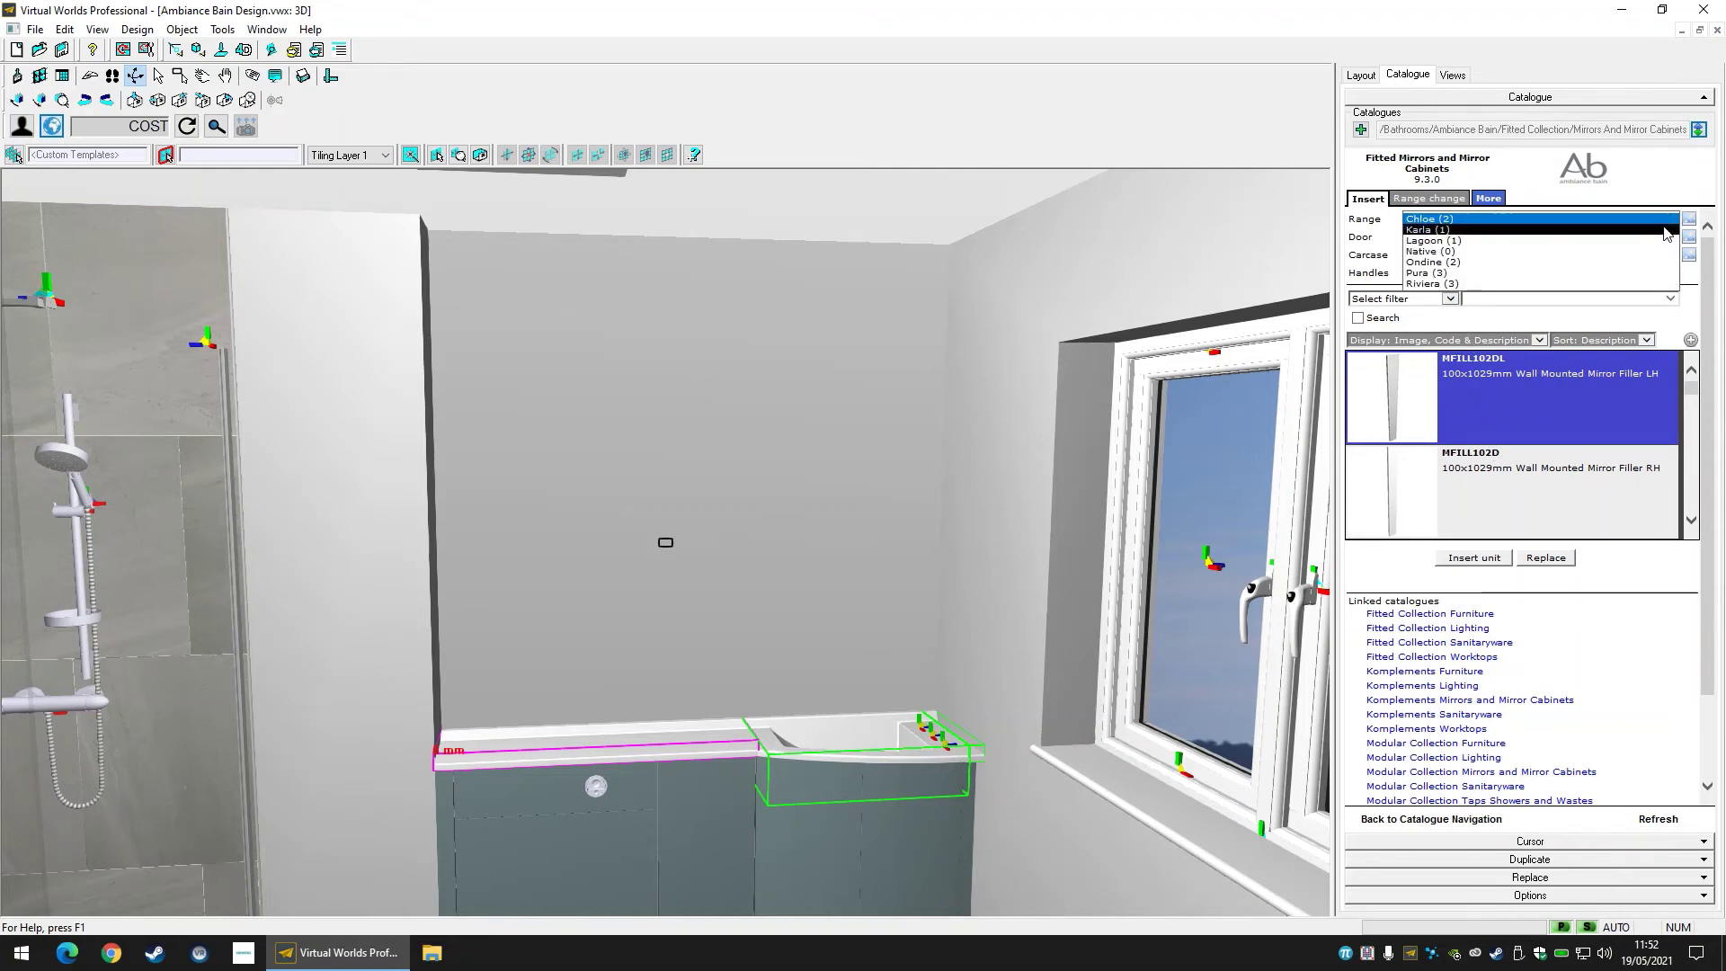
left_click(1665, 230)
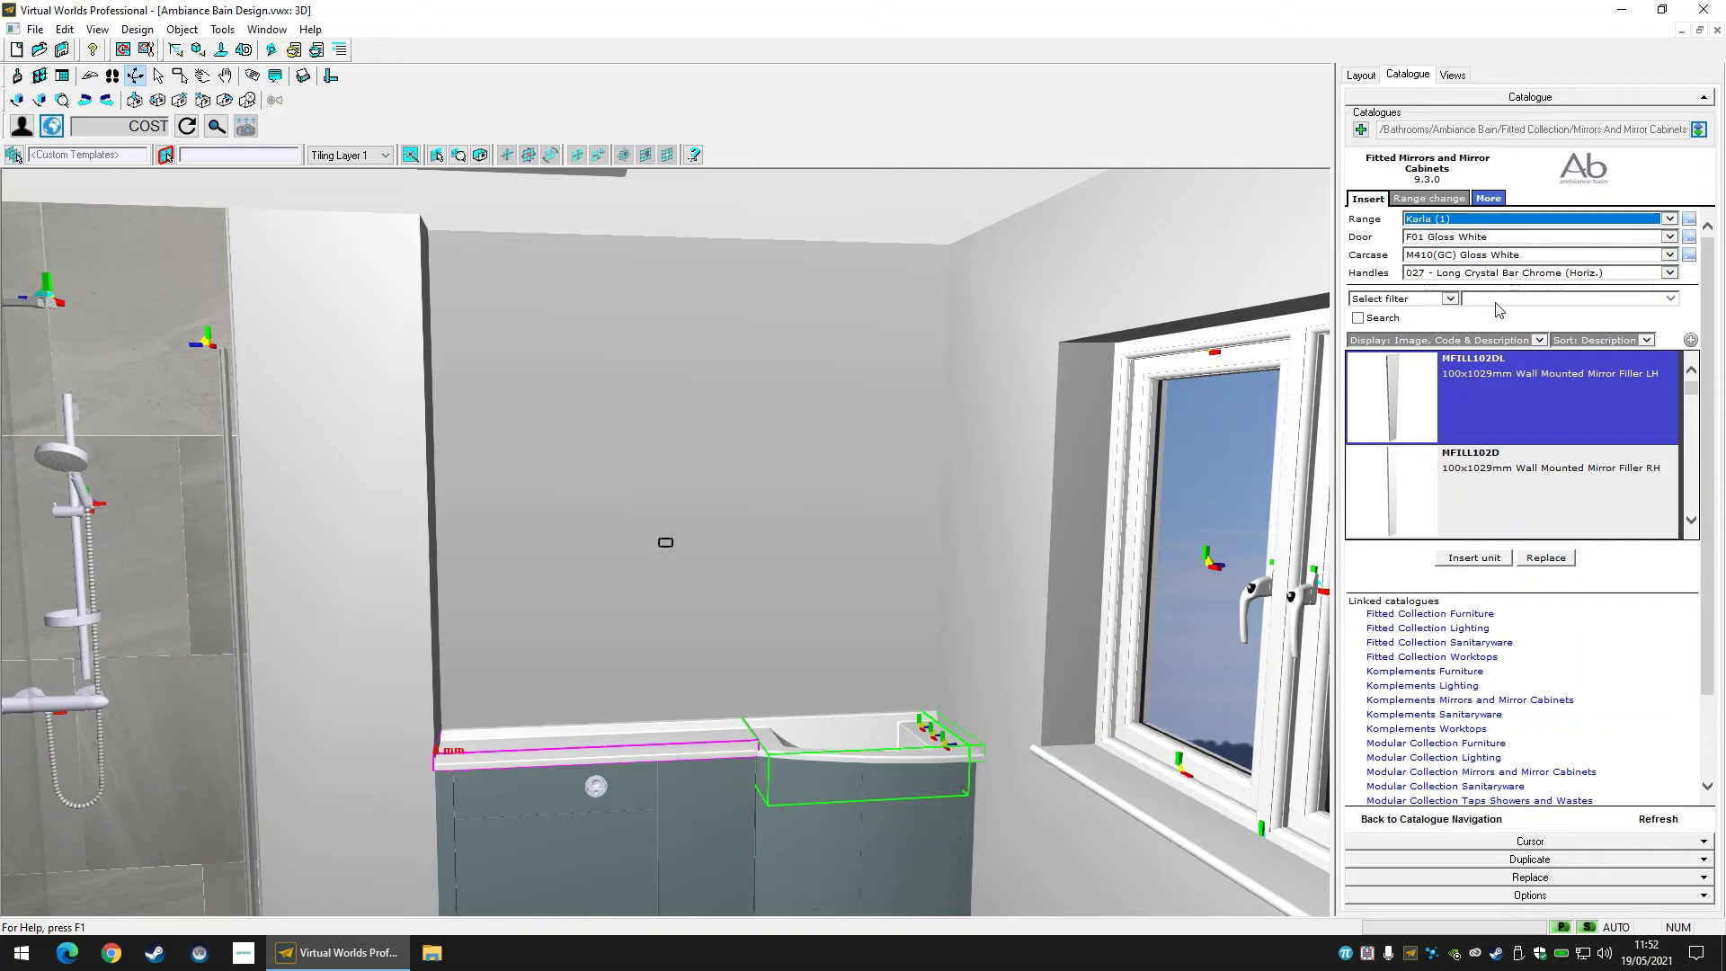
Find the MIV60 600x1094mm tall mirror by partcode and place it on the back wall, 0 mm from the window wall.
left_click(1391, 318)
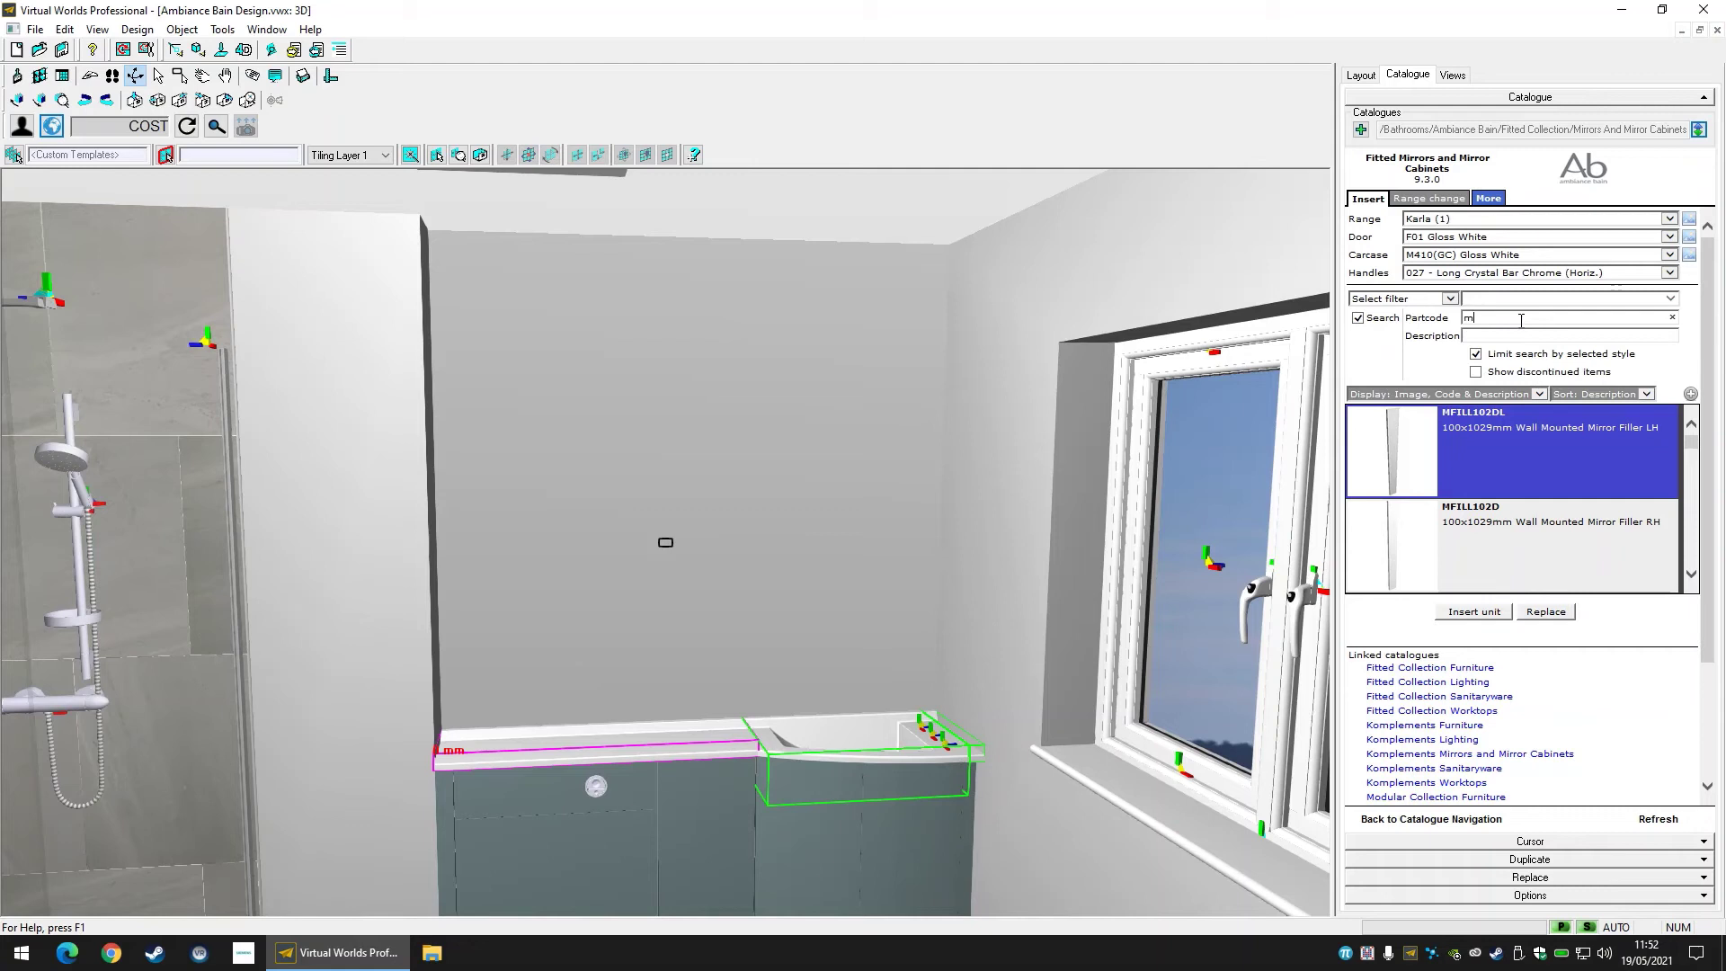
type("miv60")
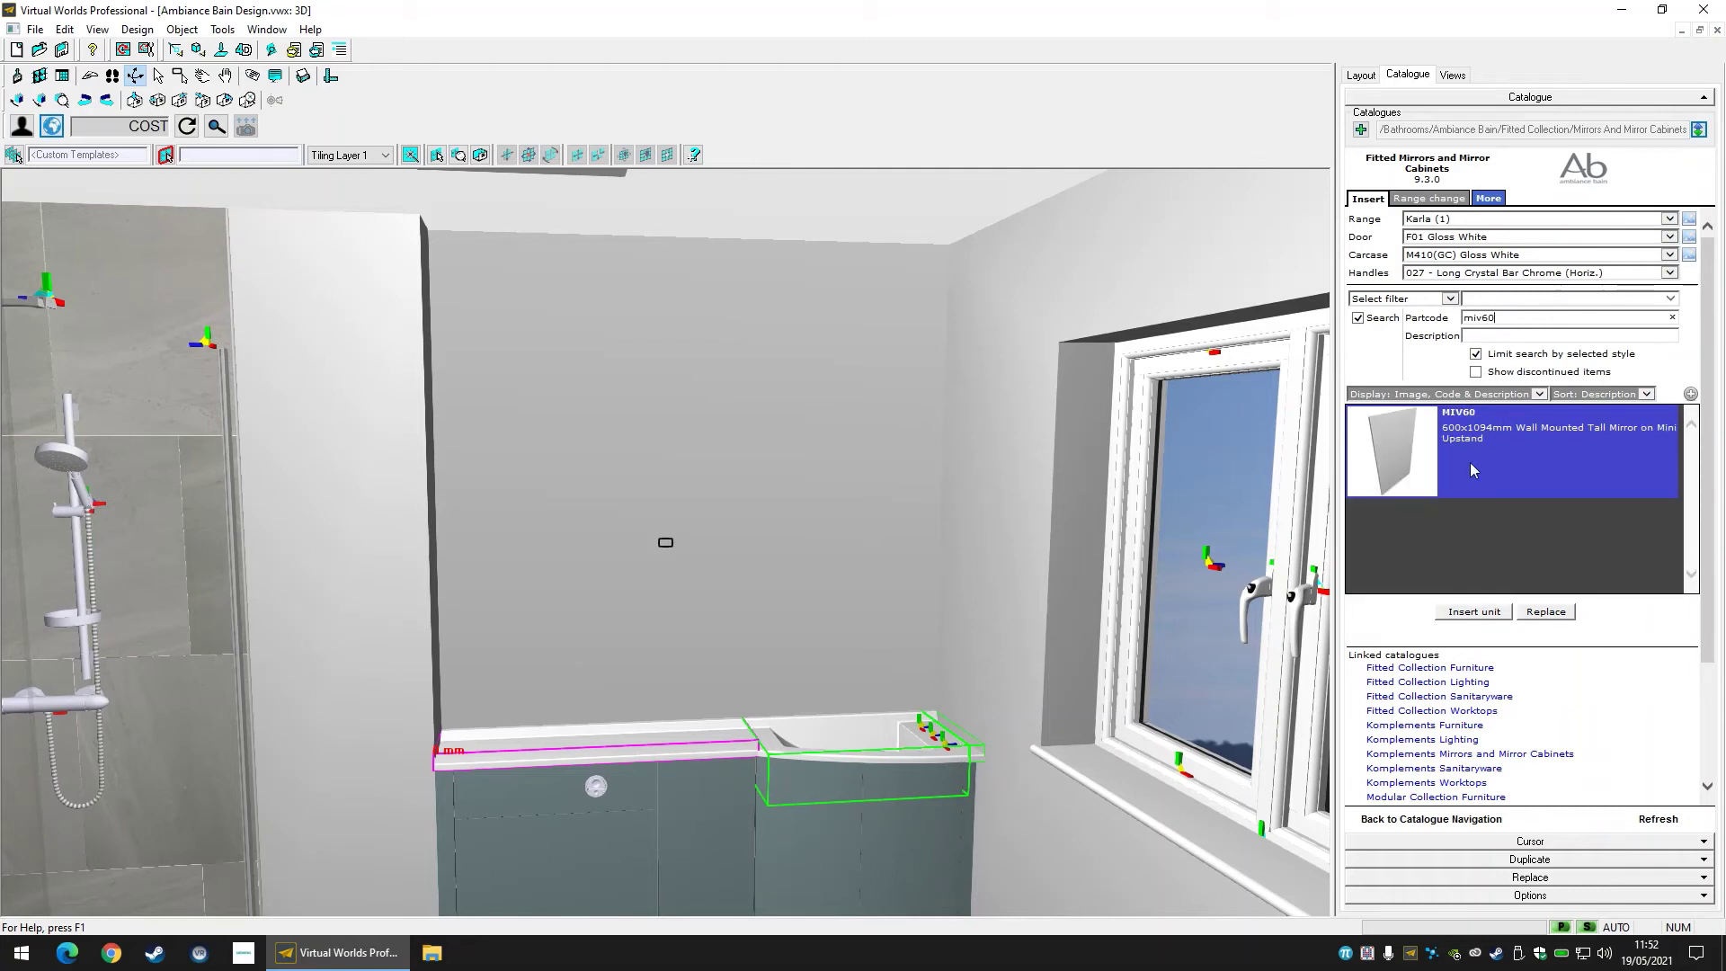
left_click_drag(1472, 469, 697, 541)
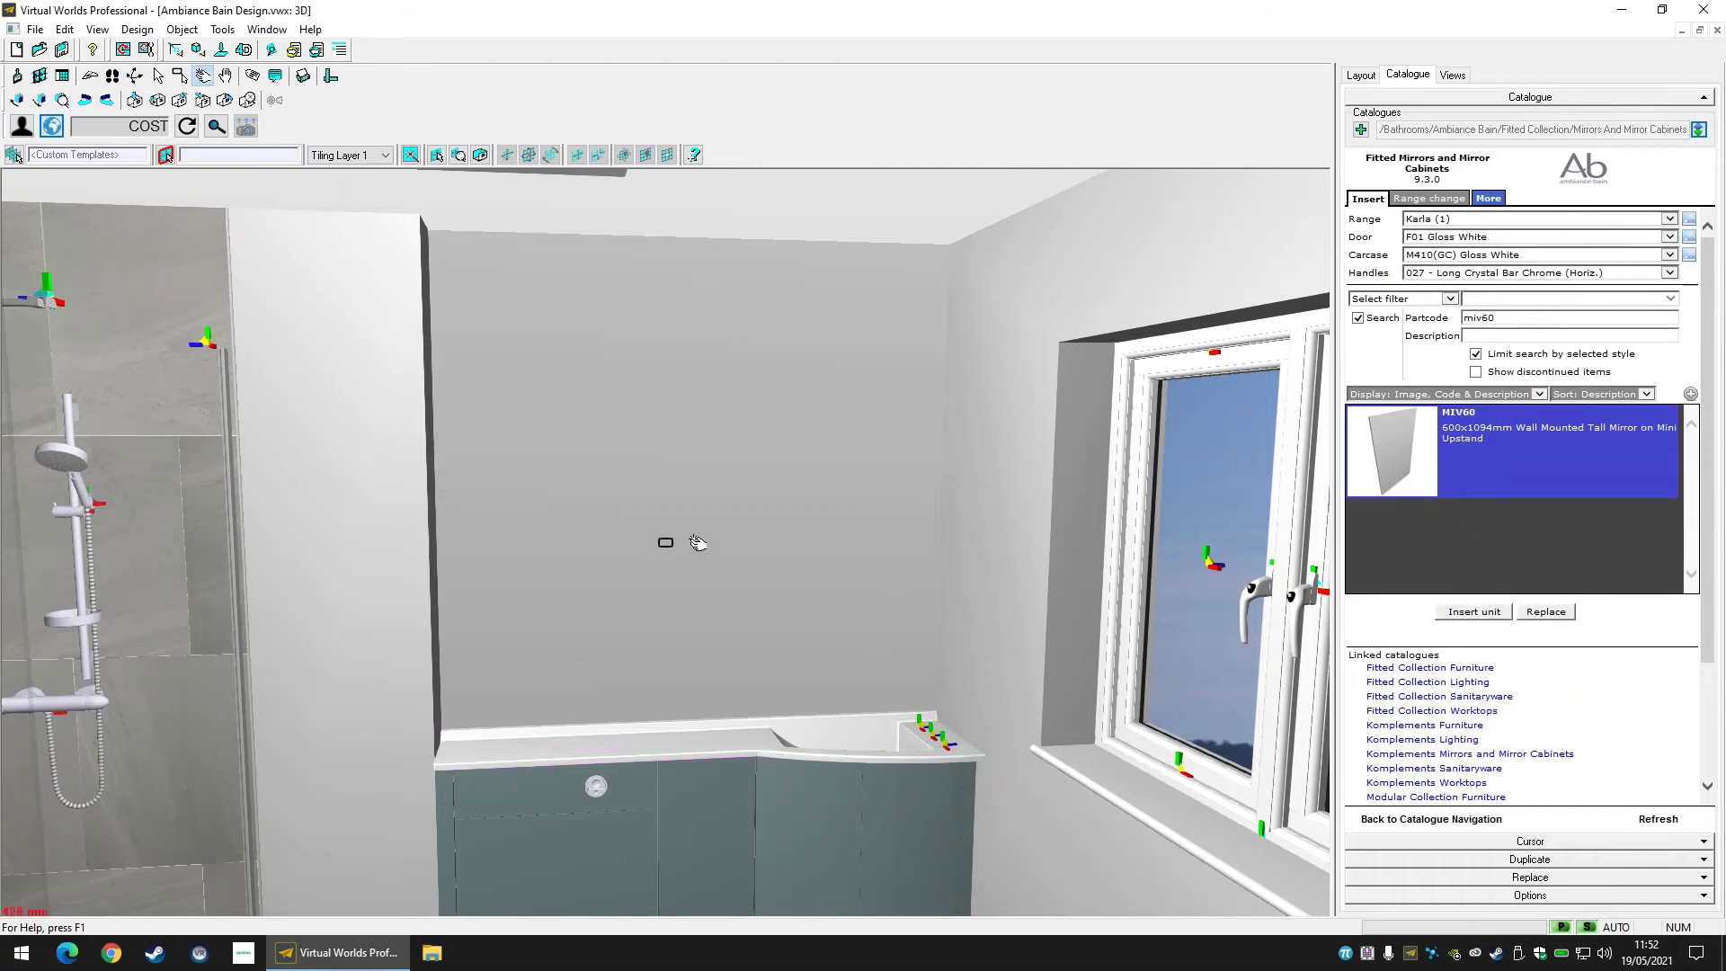
left_click(1360, 75)
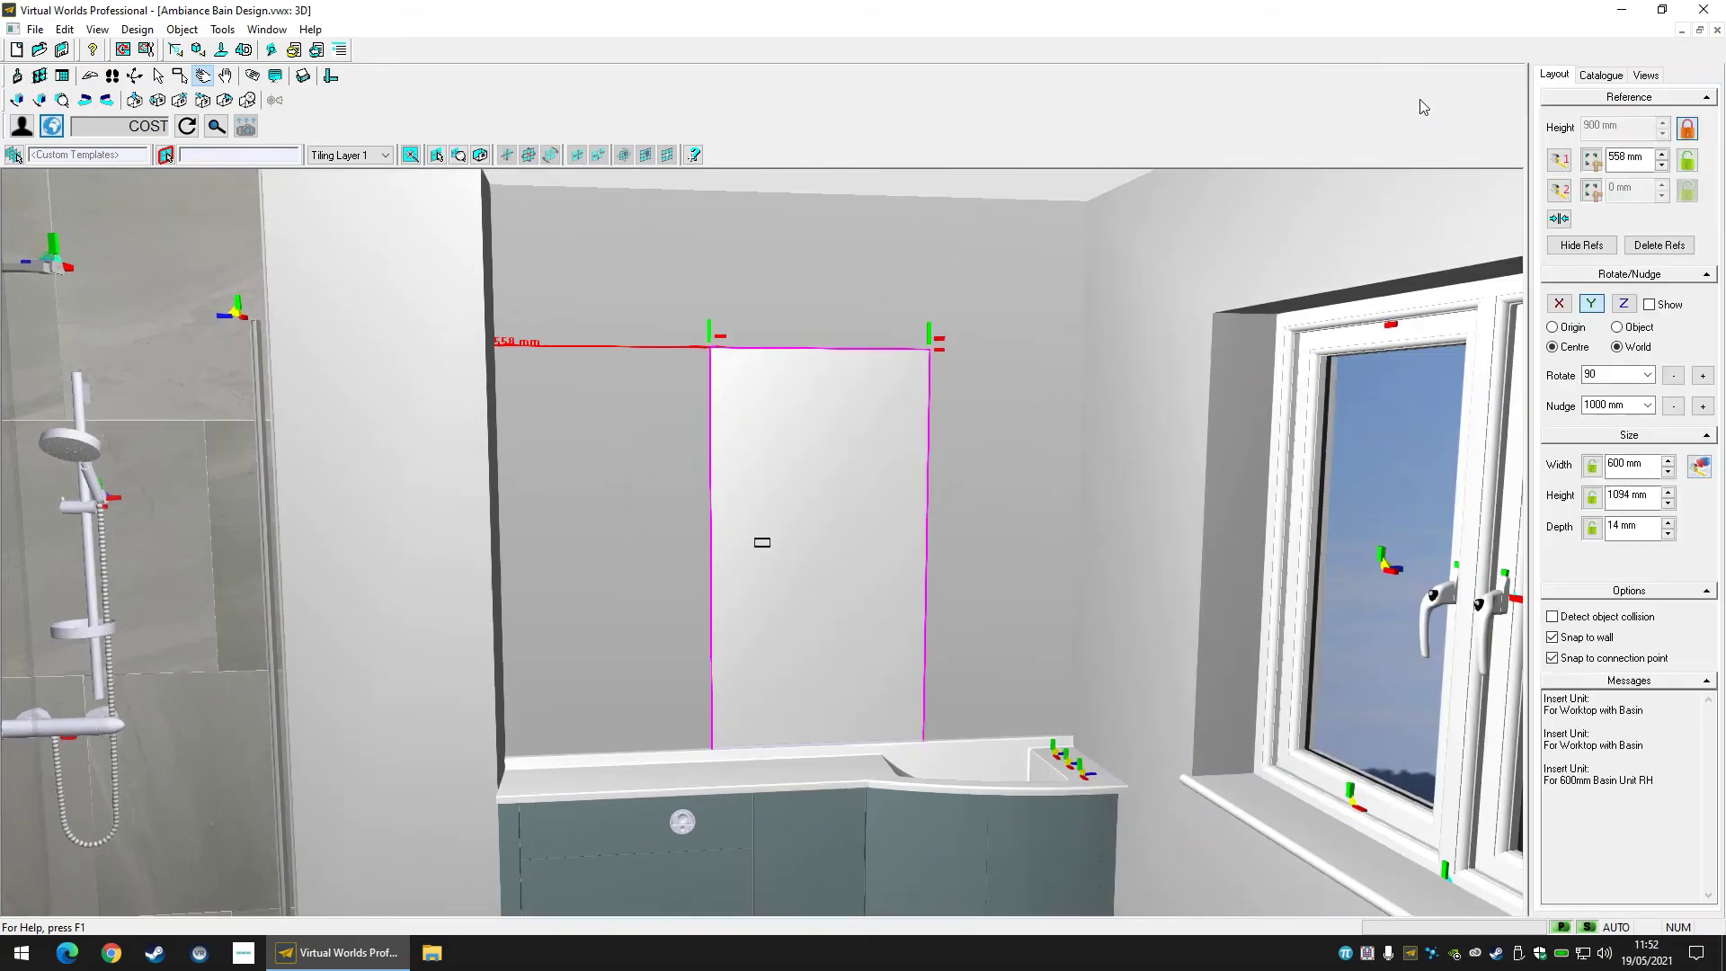
left_click(1132, 528)
type("0")
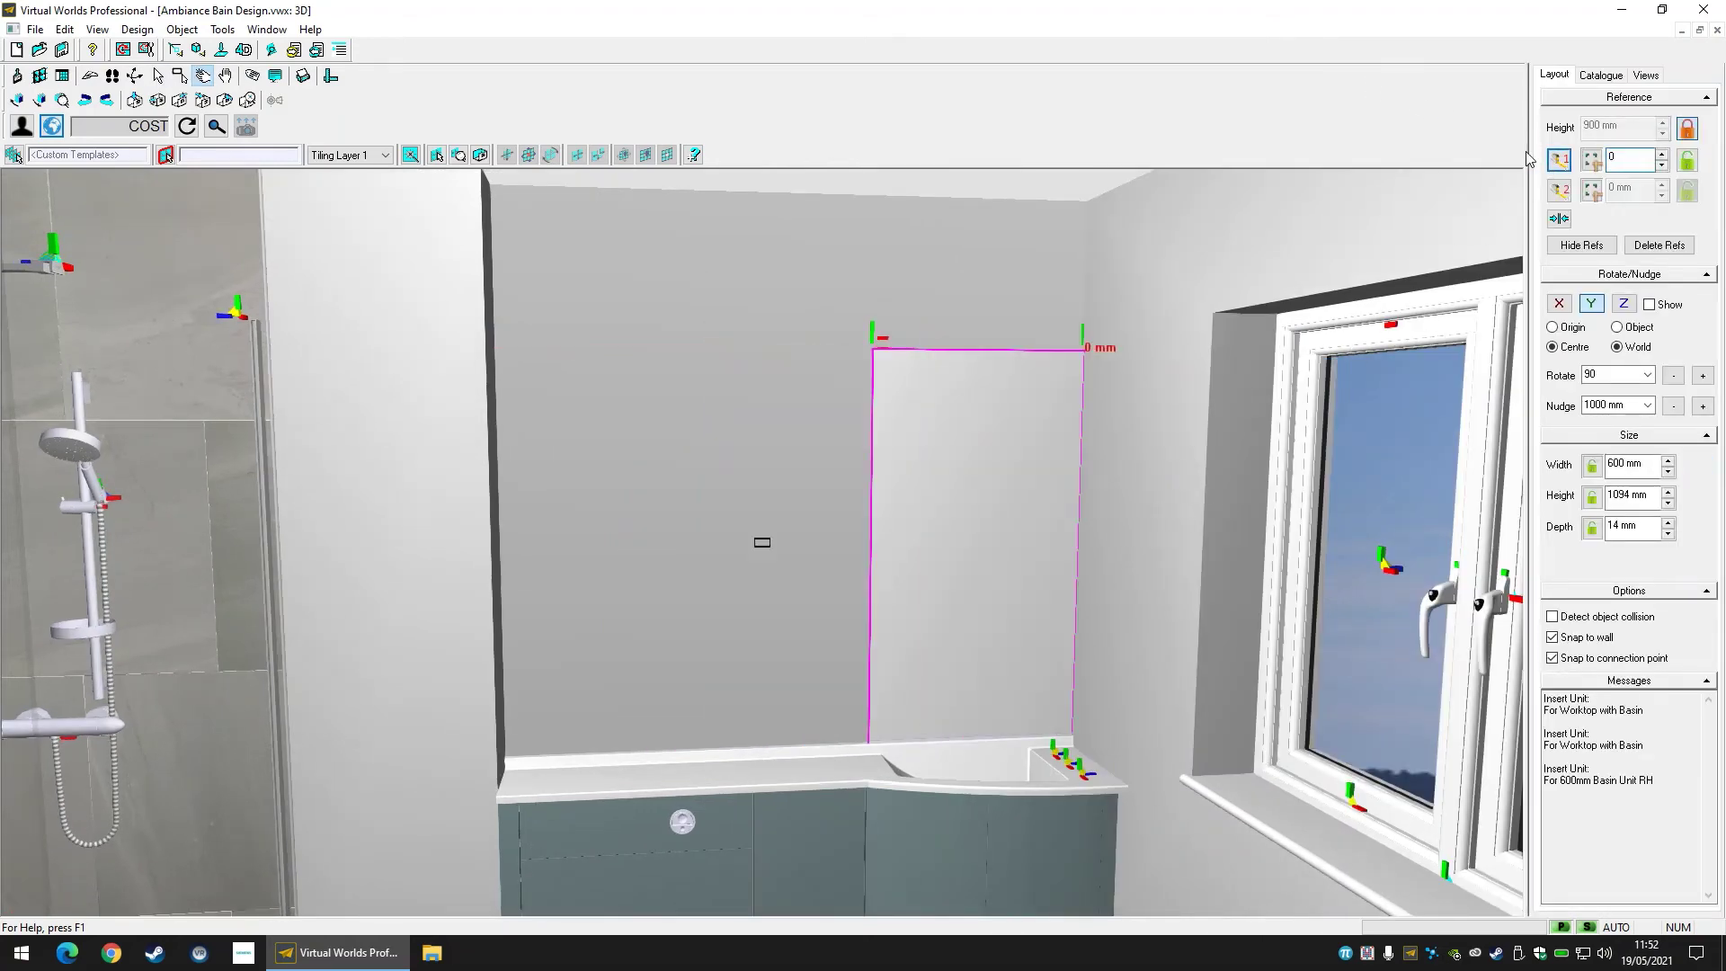
Find PANELMG30, the 300x1094mm mirrored back panel unit with glass shelves, insert it beside the MIV60 mirror and accept its placement notice.
left_click(1600, 75)
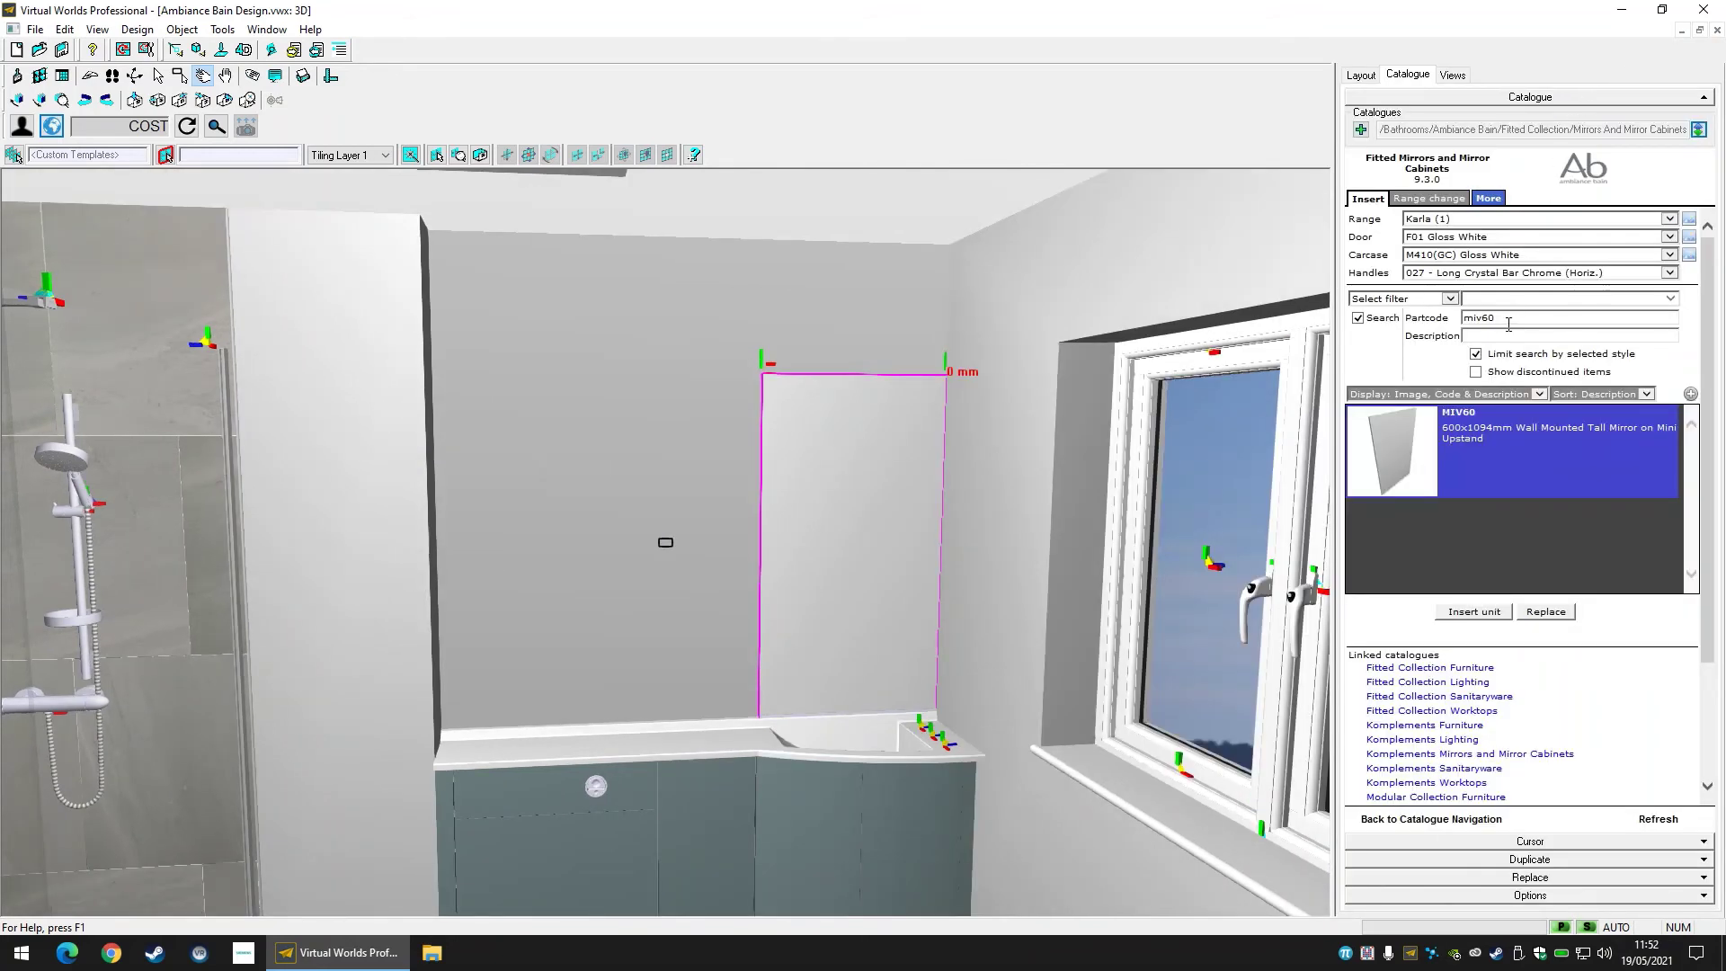
left_click_drag(1508, 319, 1430, 317)
type("pen")
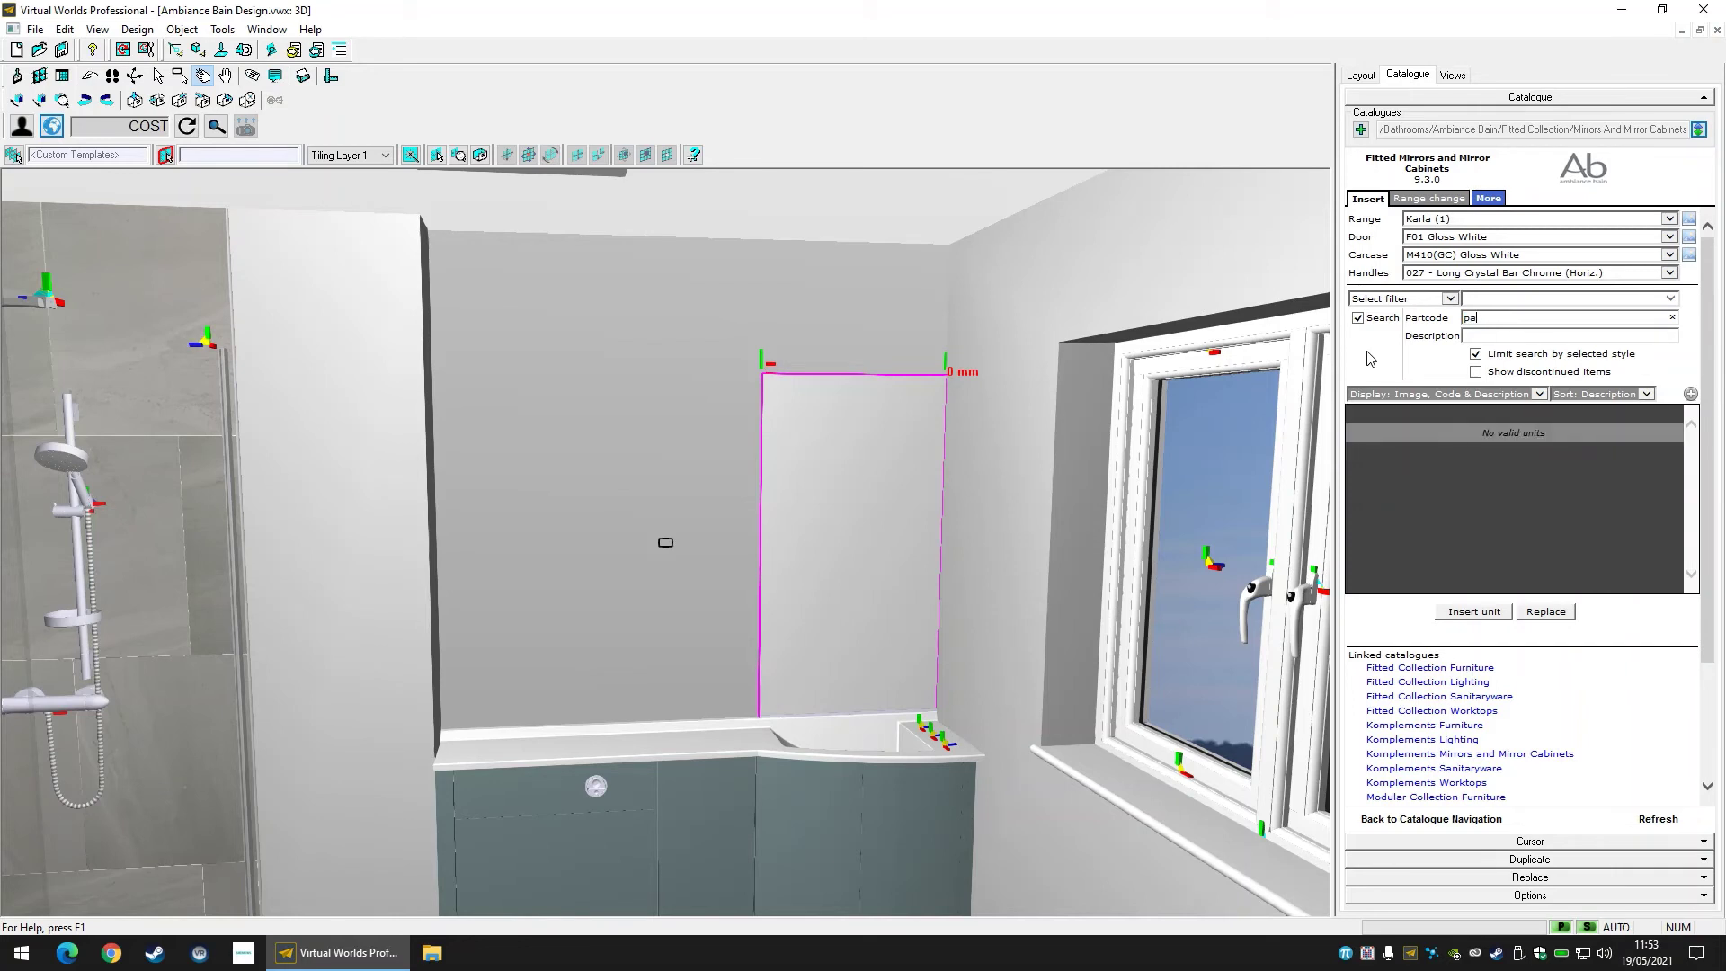
type("l")
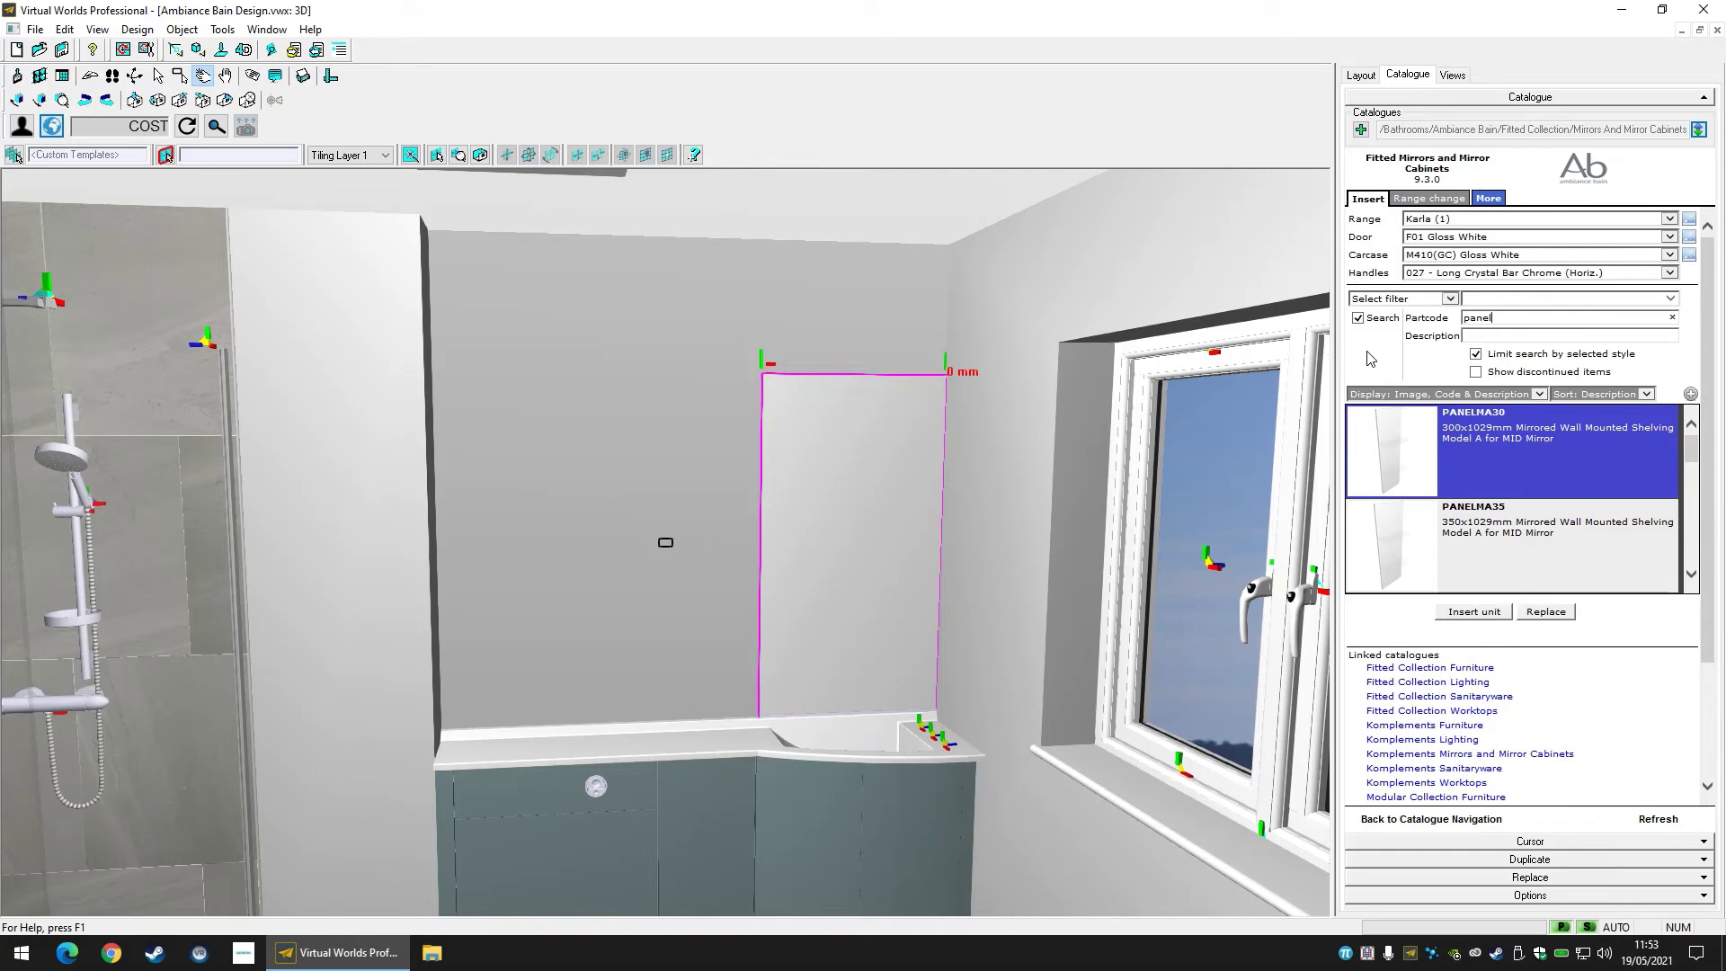
type("mg30")
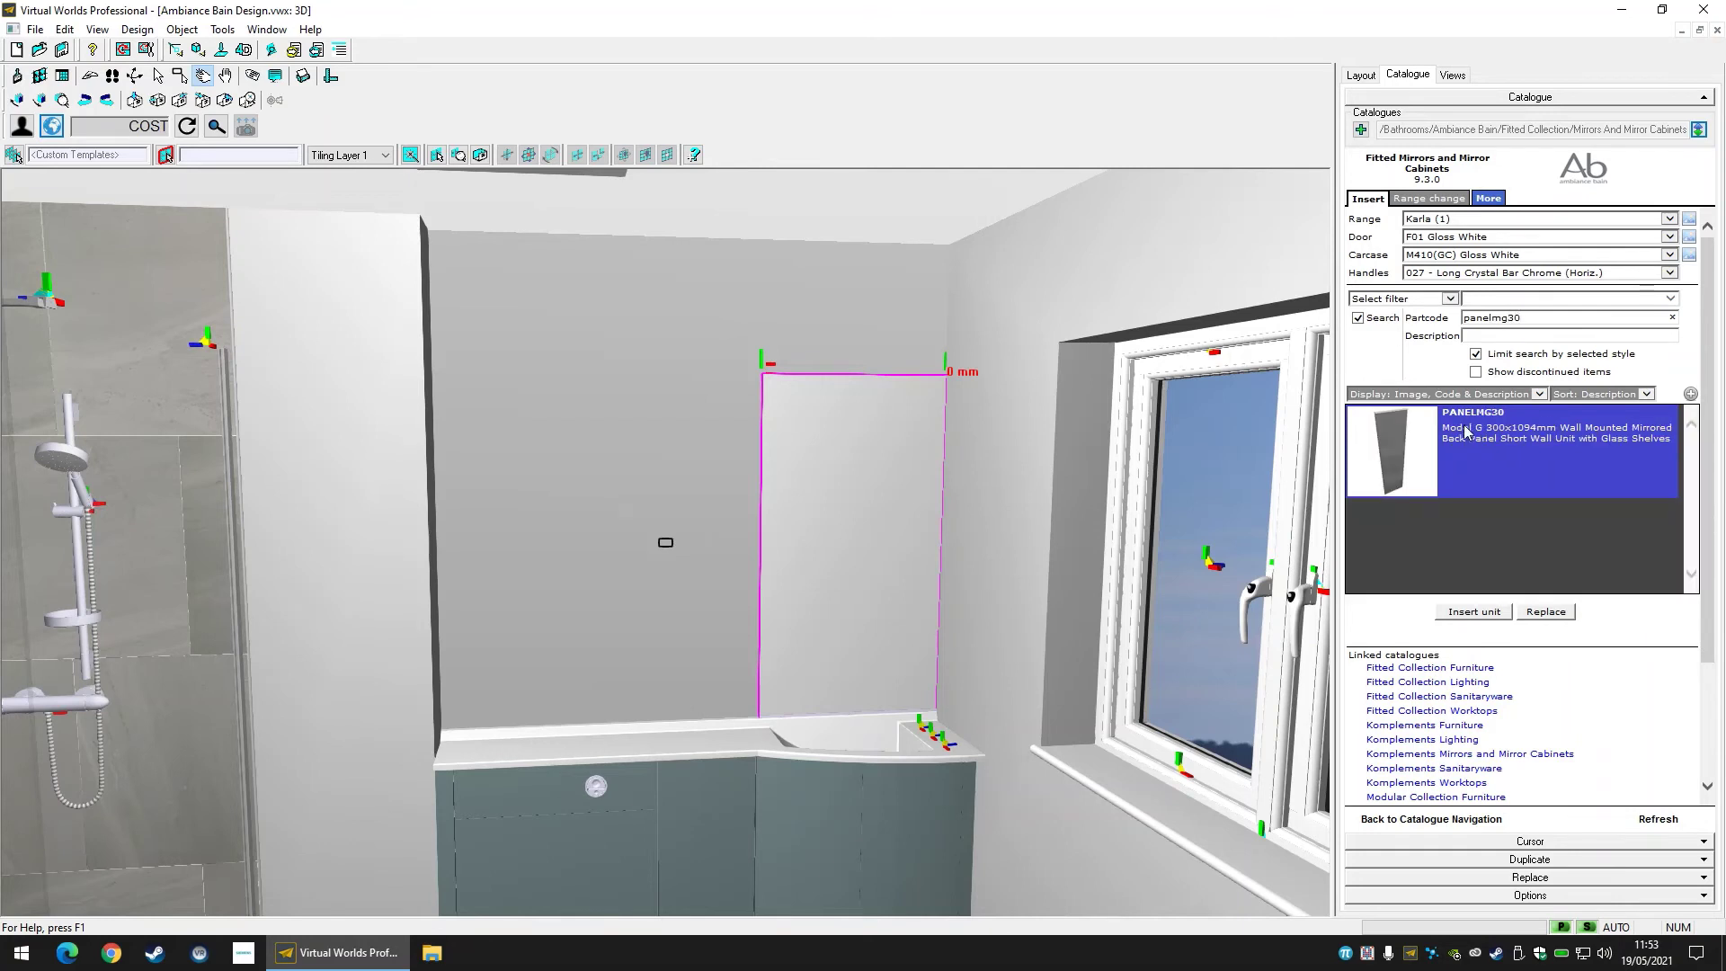
left_click(1474, 613)
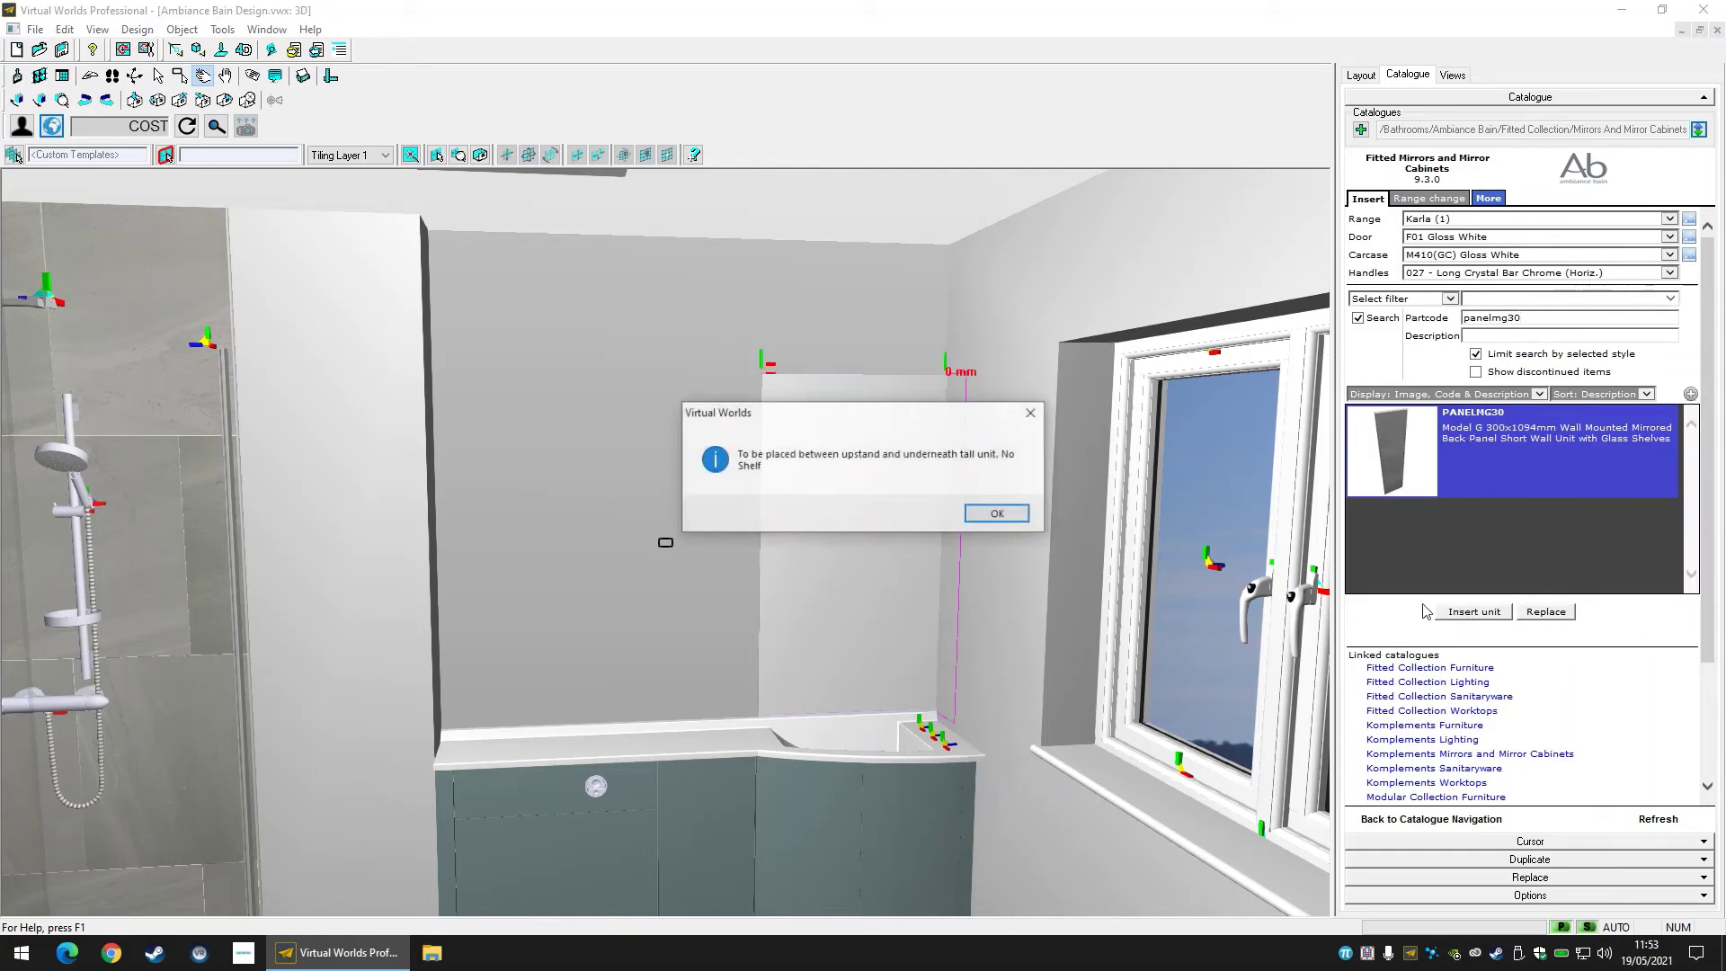
left_click(999, 516)
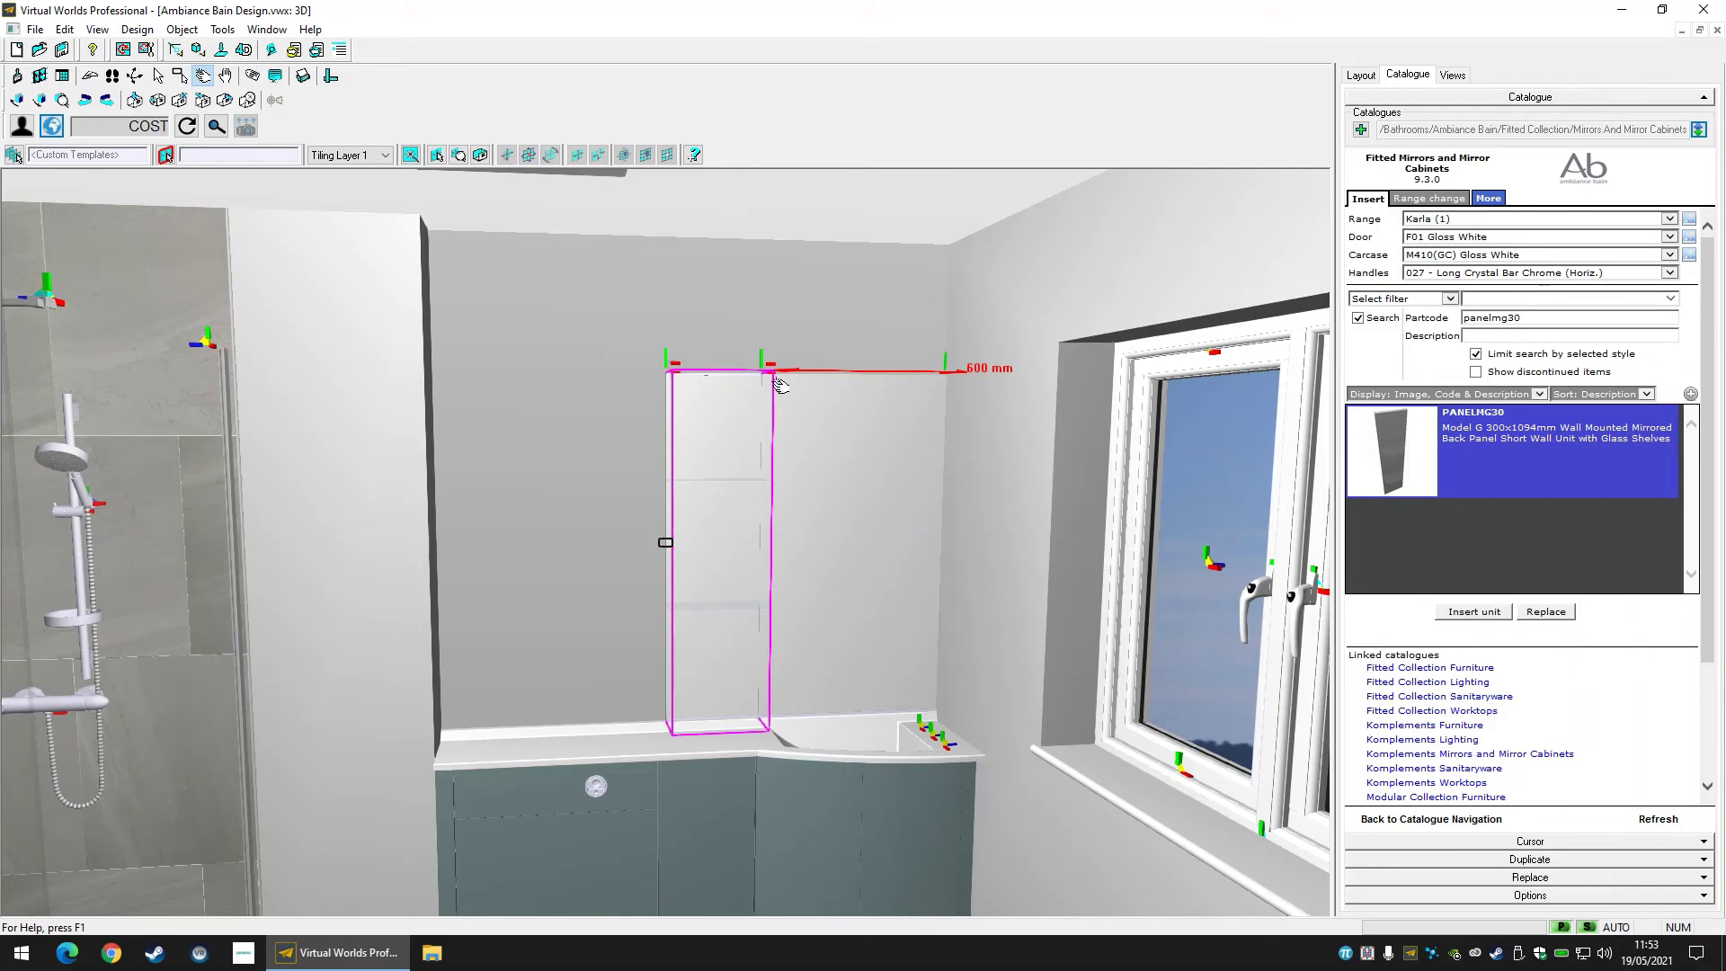
Find the MIV70 700x1094mm tall mirror by partcode and insert it between the glass shelf unit and the shower-side wall.
double_click(1492, 317)
type("miv70")
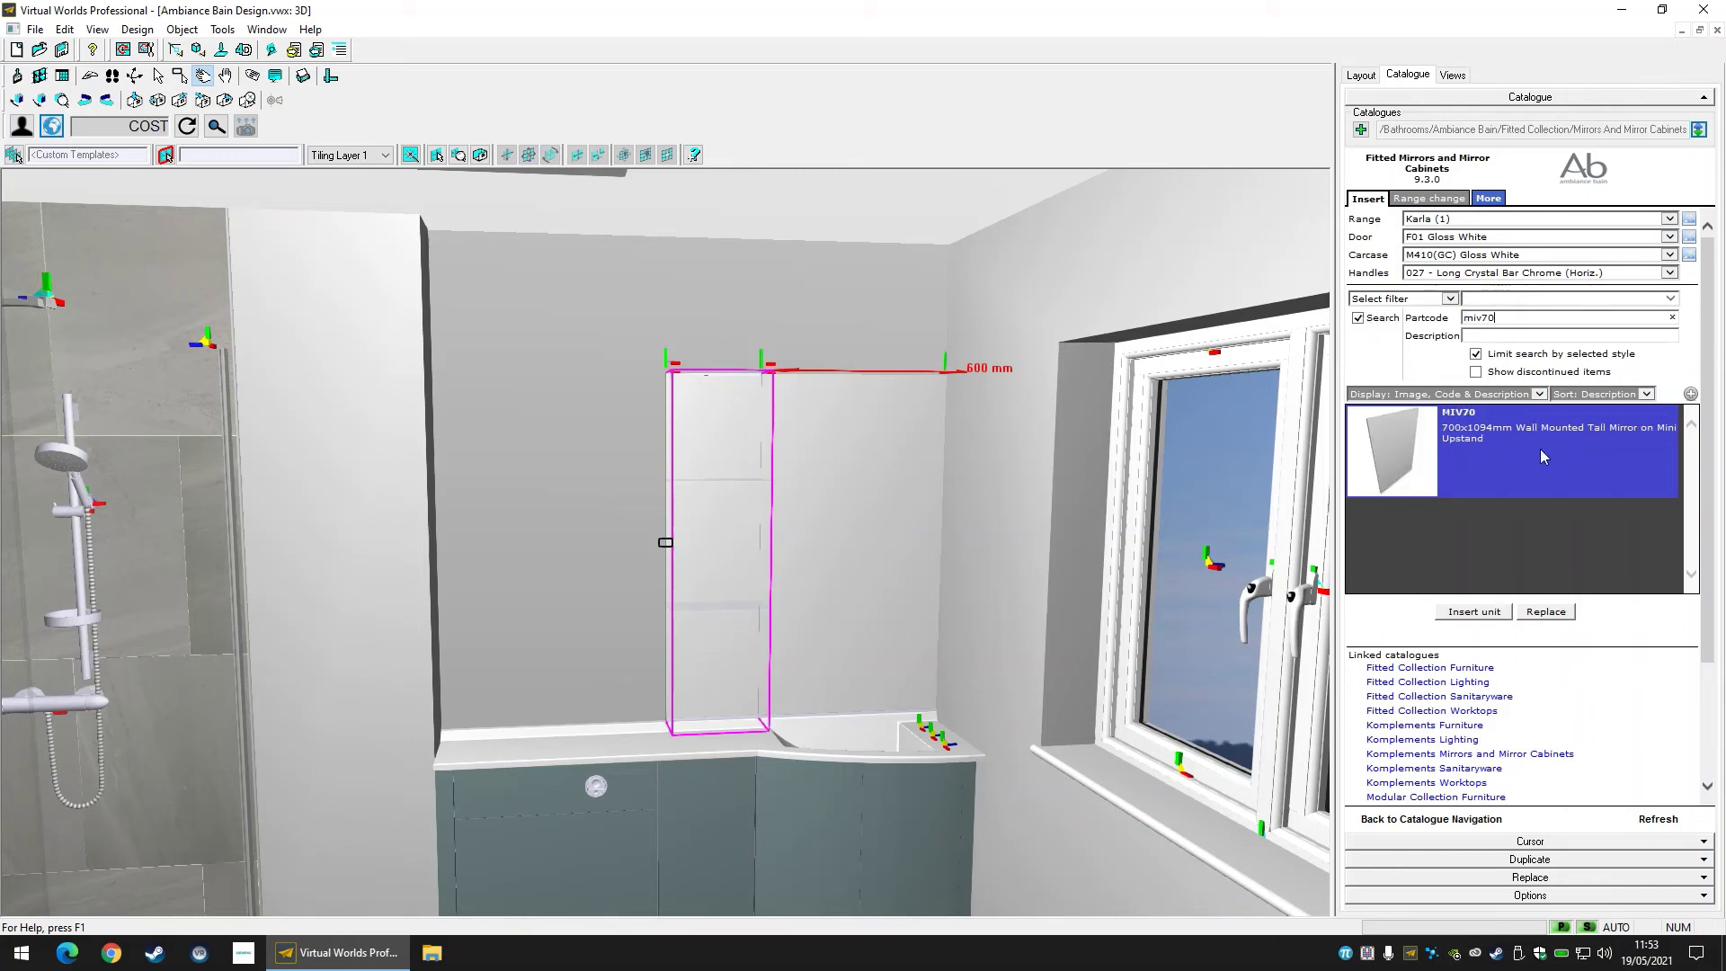
left_click(1537, 458)
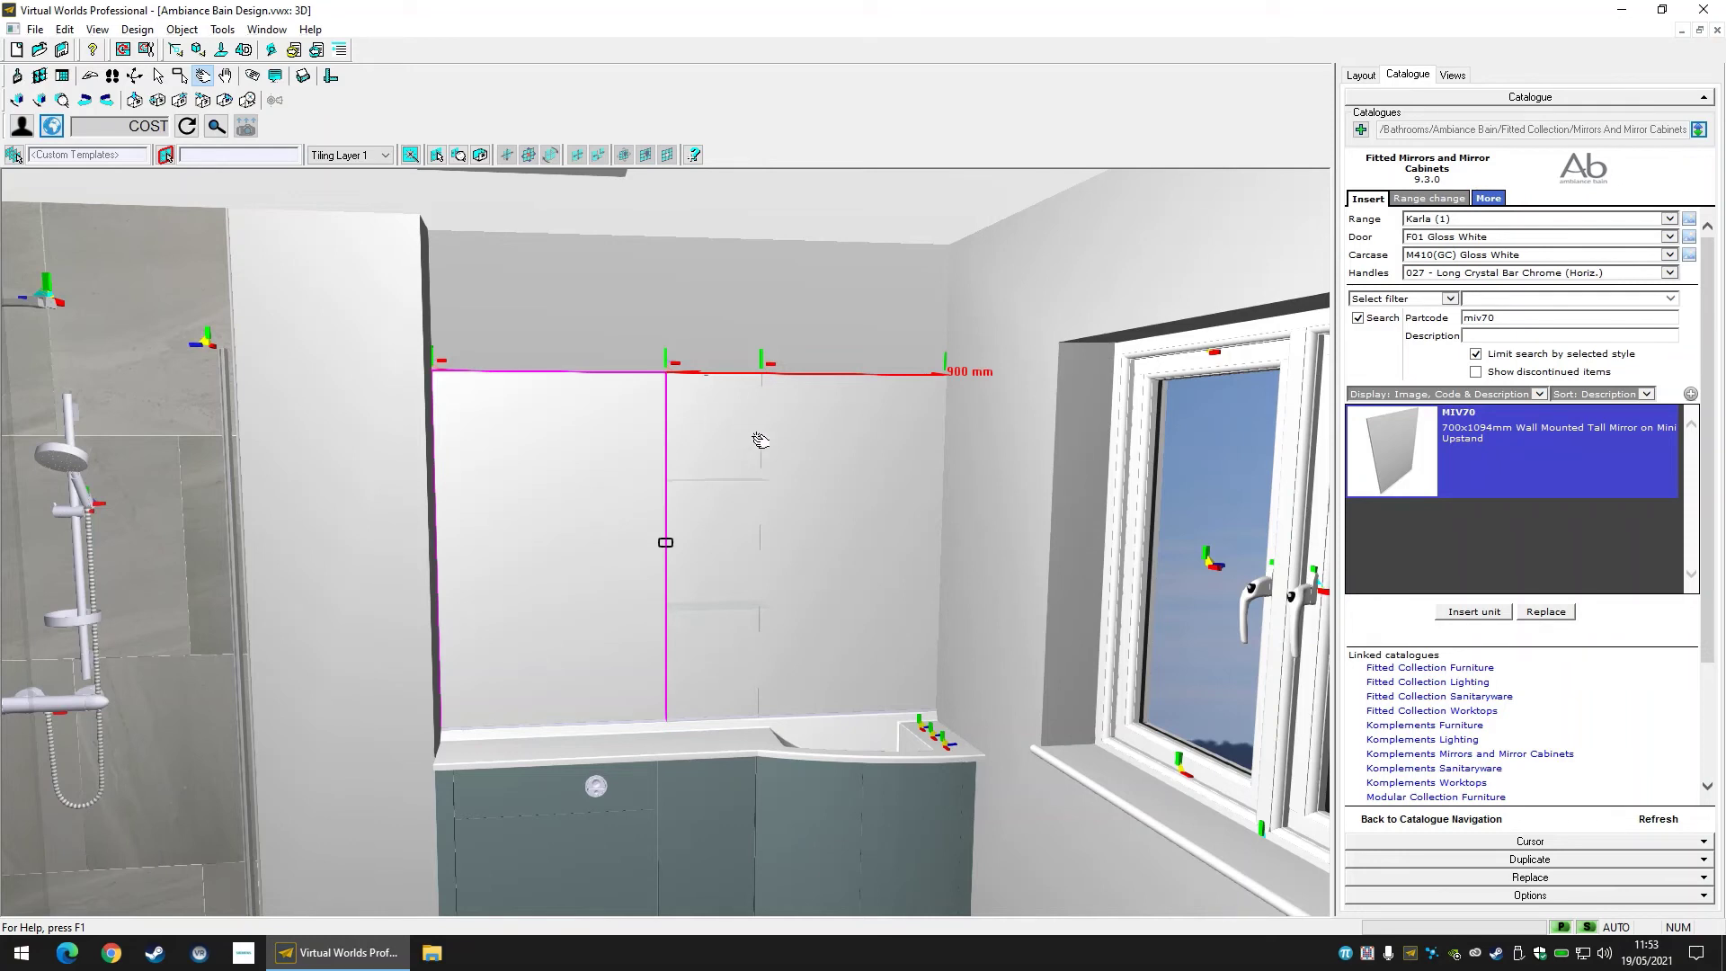
Open the Fitted Collection Furniture catalogue and filter its units by type Accessories.
left_click(1475, 668)
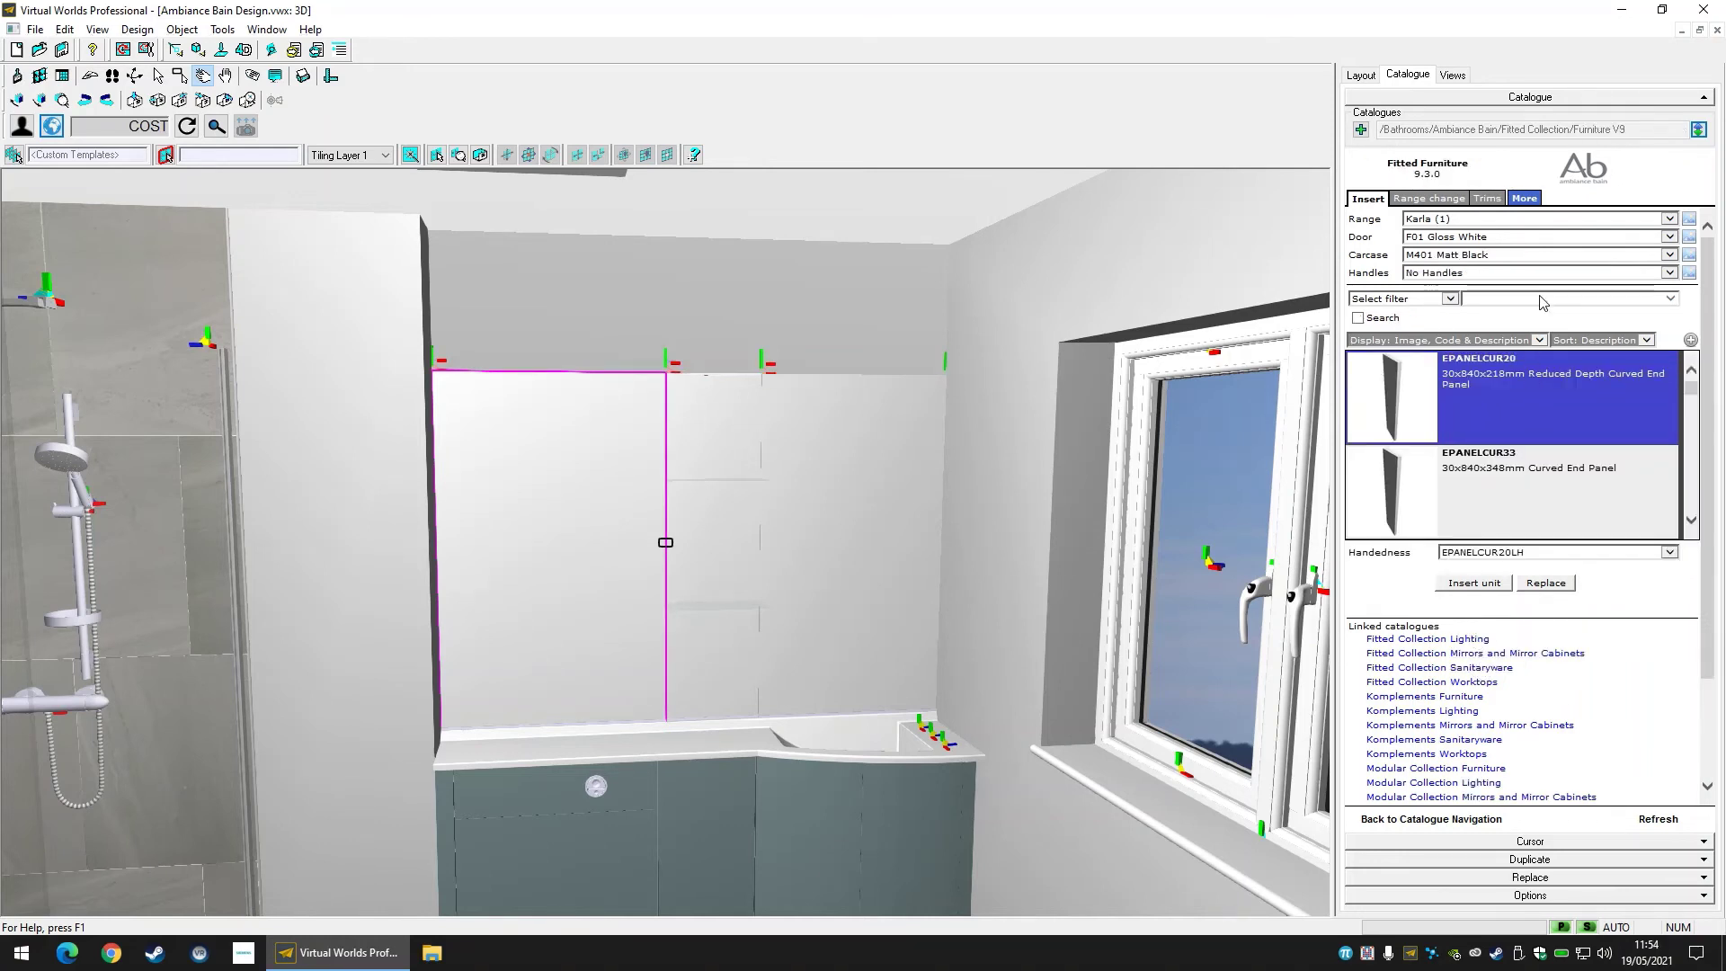
left_click(1378, 319)
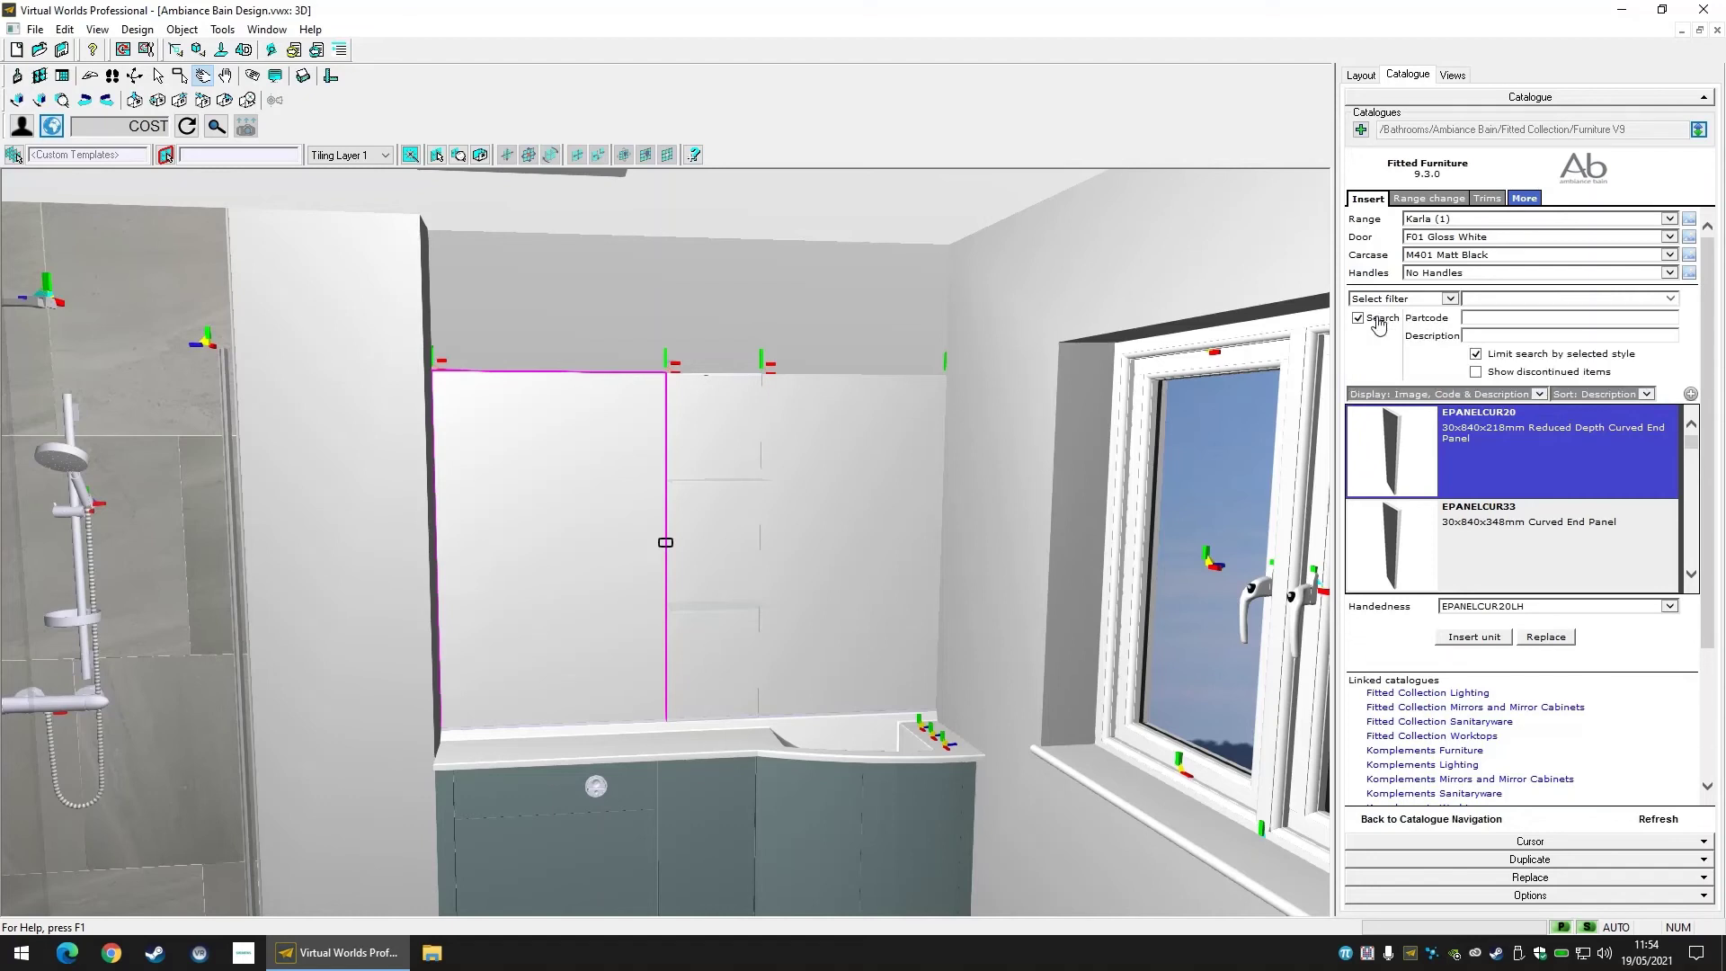
left_click(1377, 320)
left_click(1450, 300)
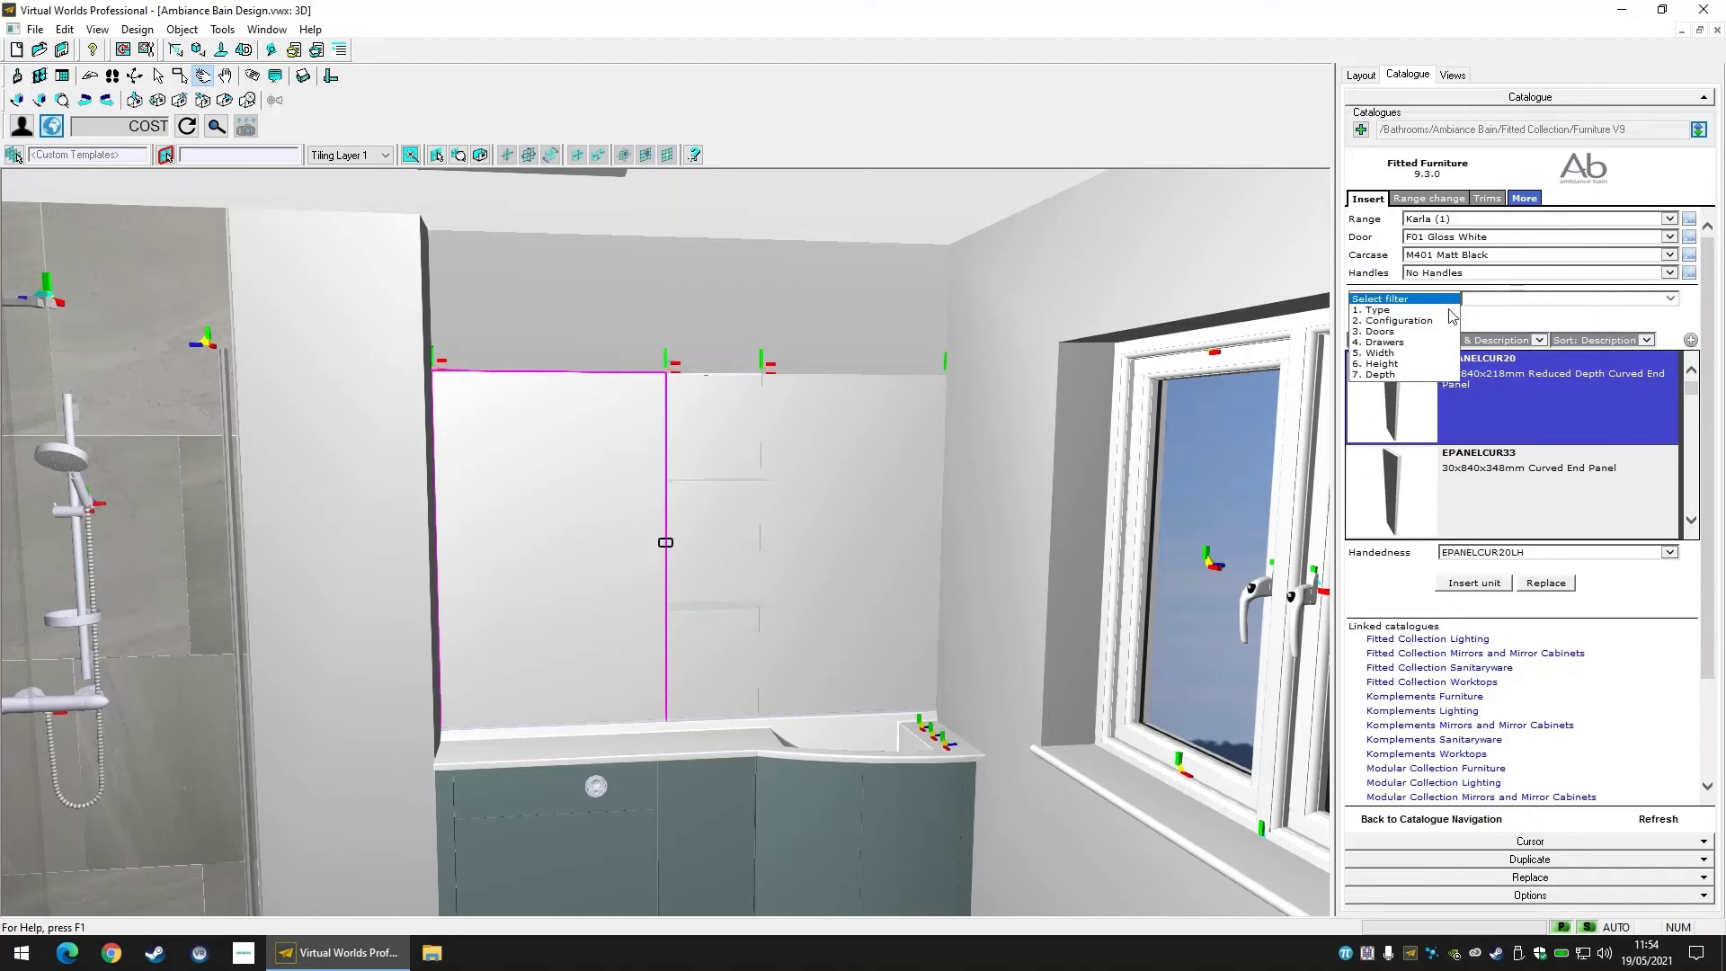
left_click(1451, 316)
left_click(1510, 299)
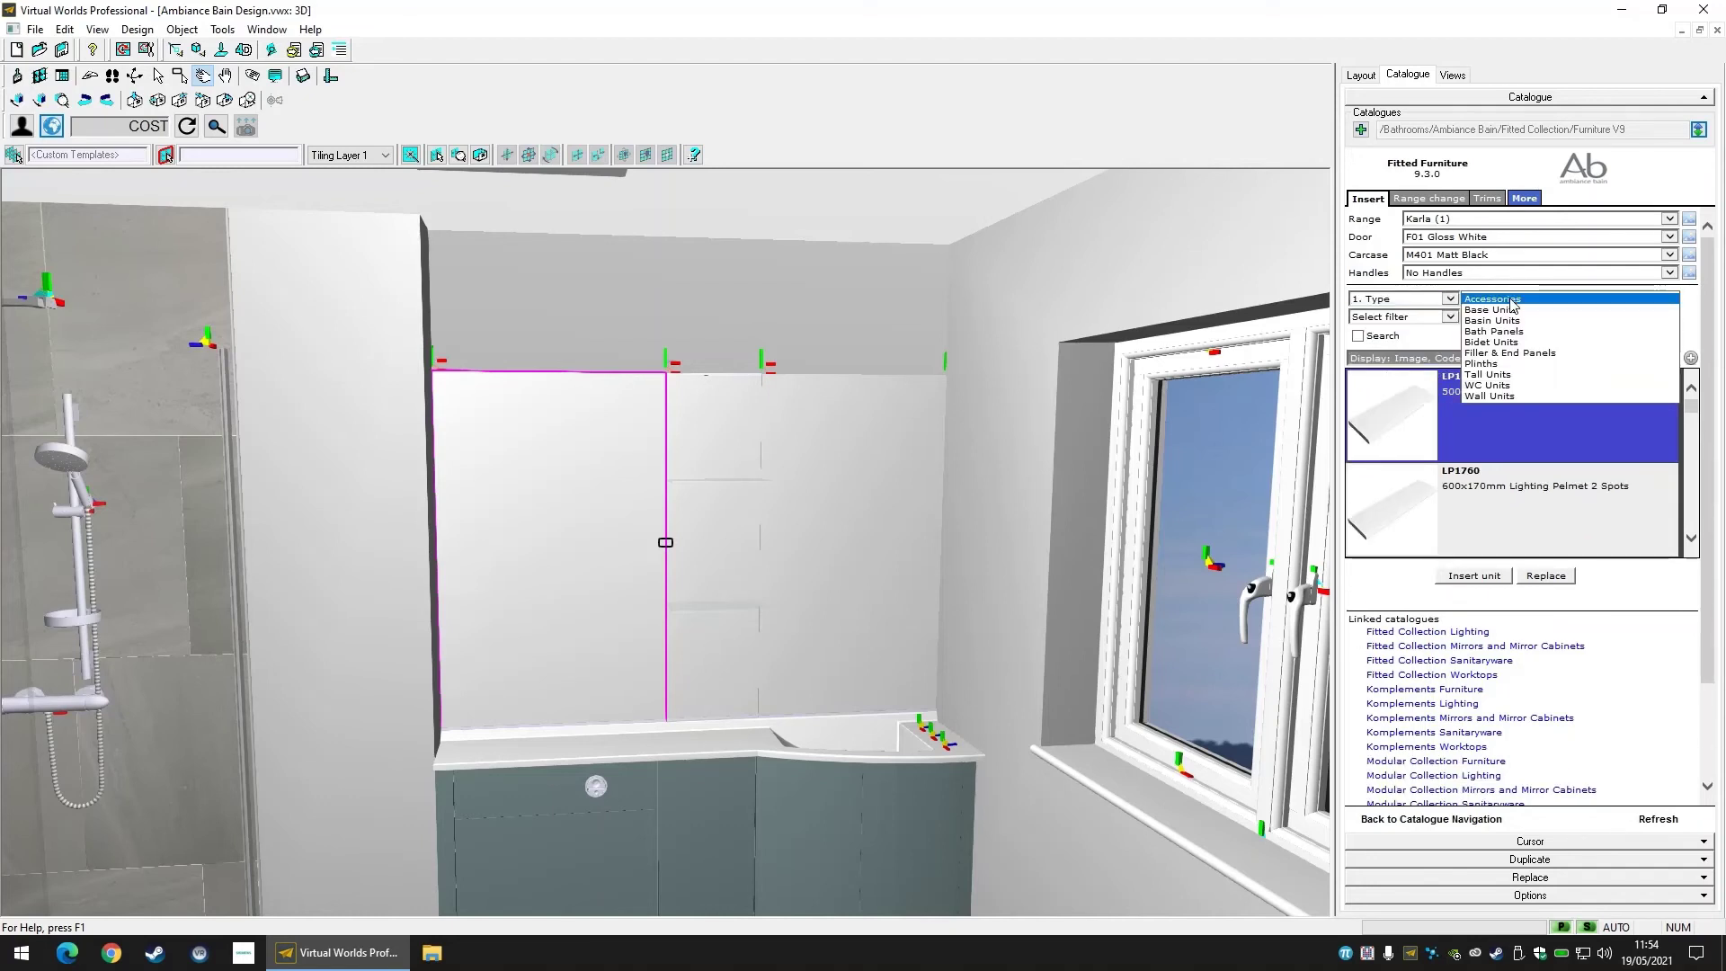
left_click(1508, 300)
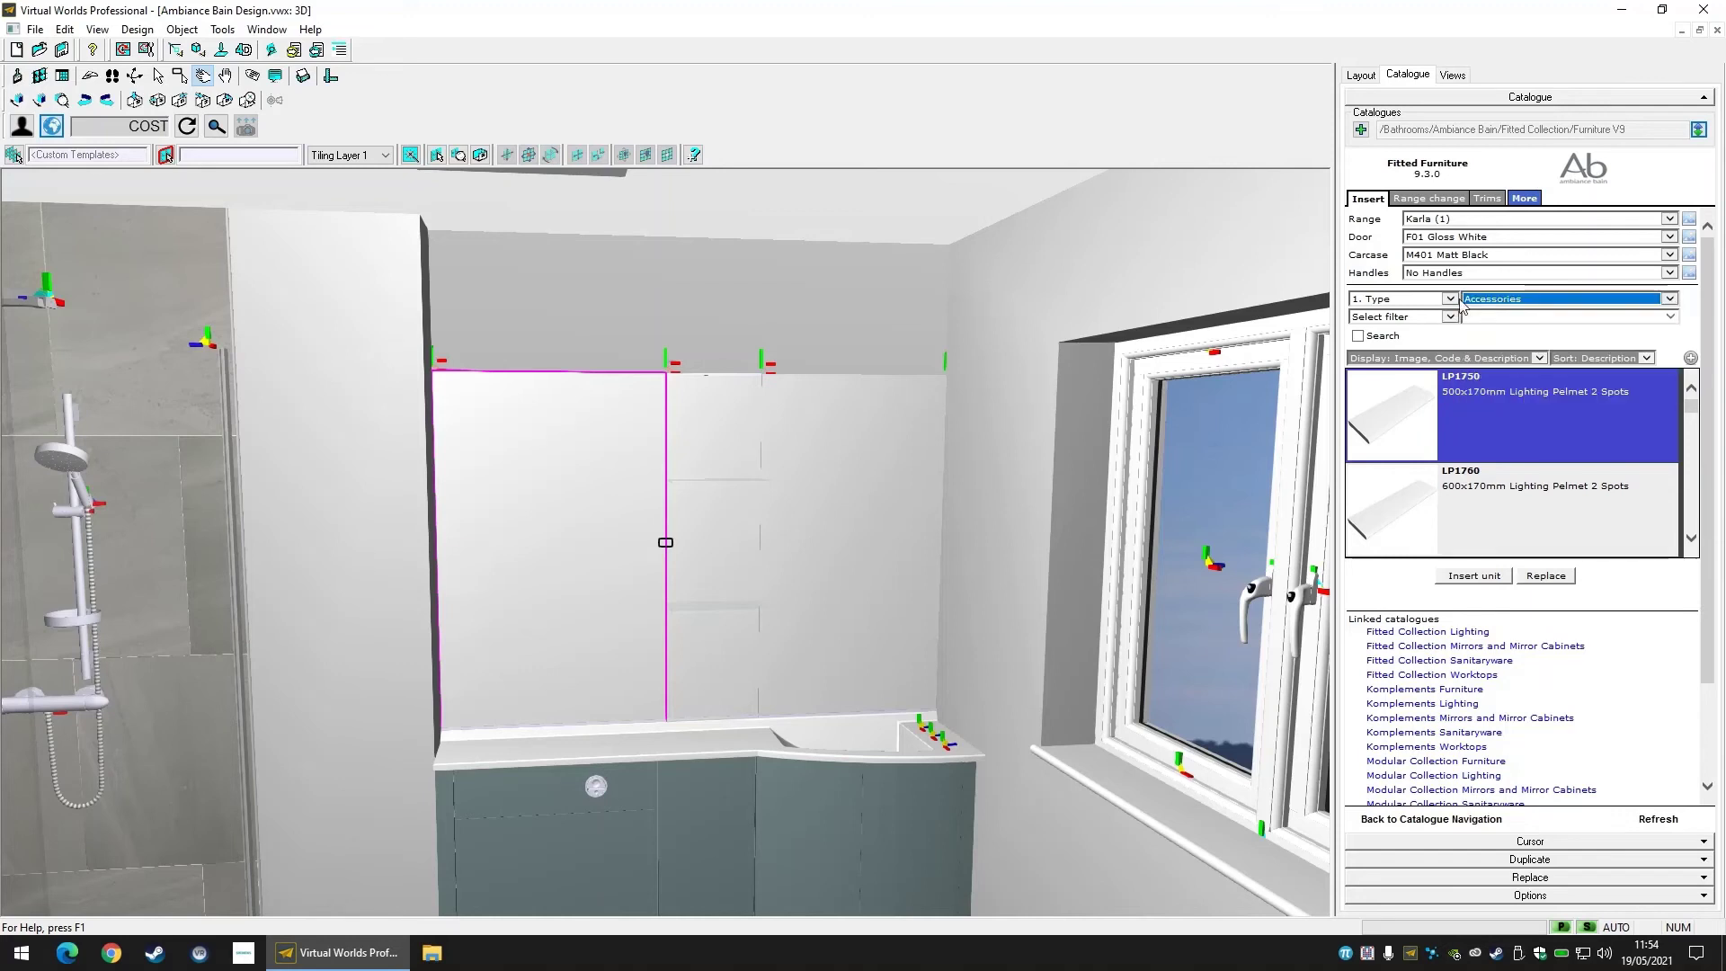
Clear the type filter and search the furniture catalogue for partcodes containing lp171.
left_click(1447, 300)
left_click(1416, 287)
left_click(1384, 319)
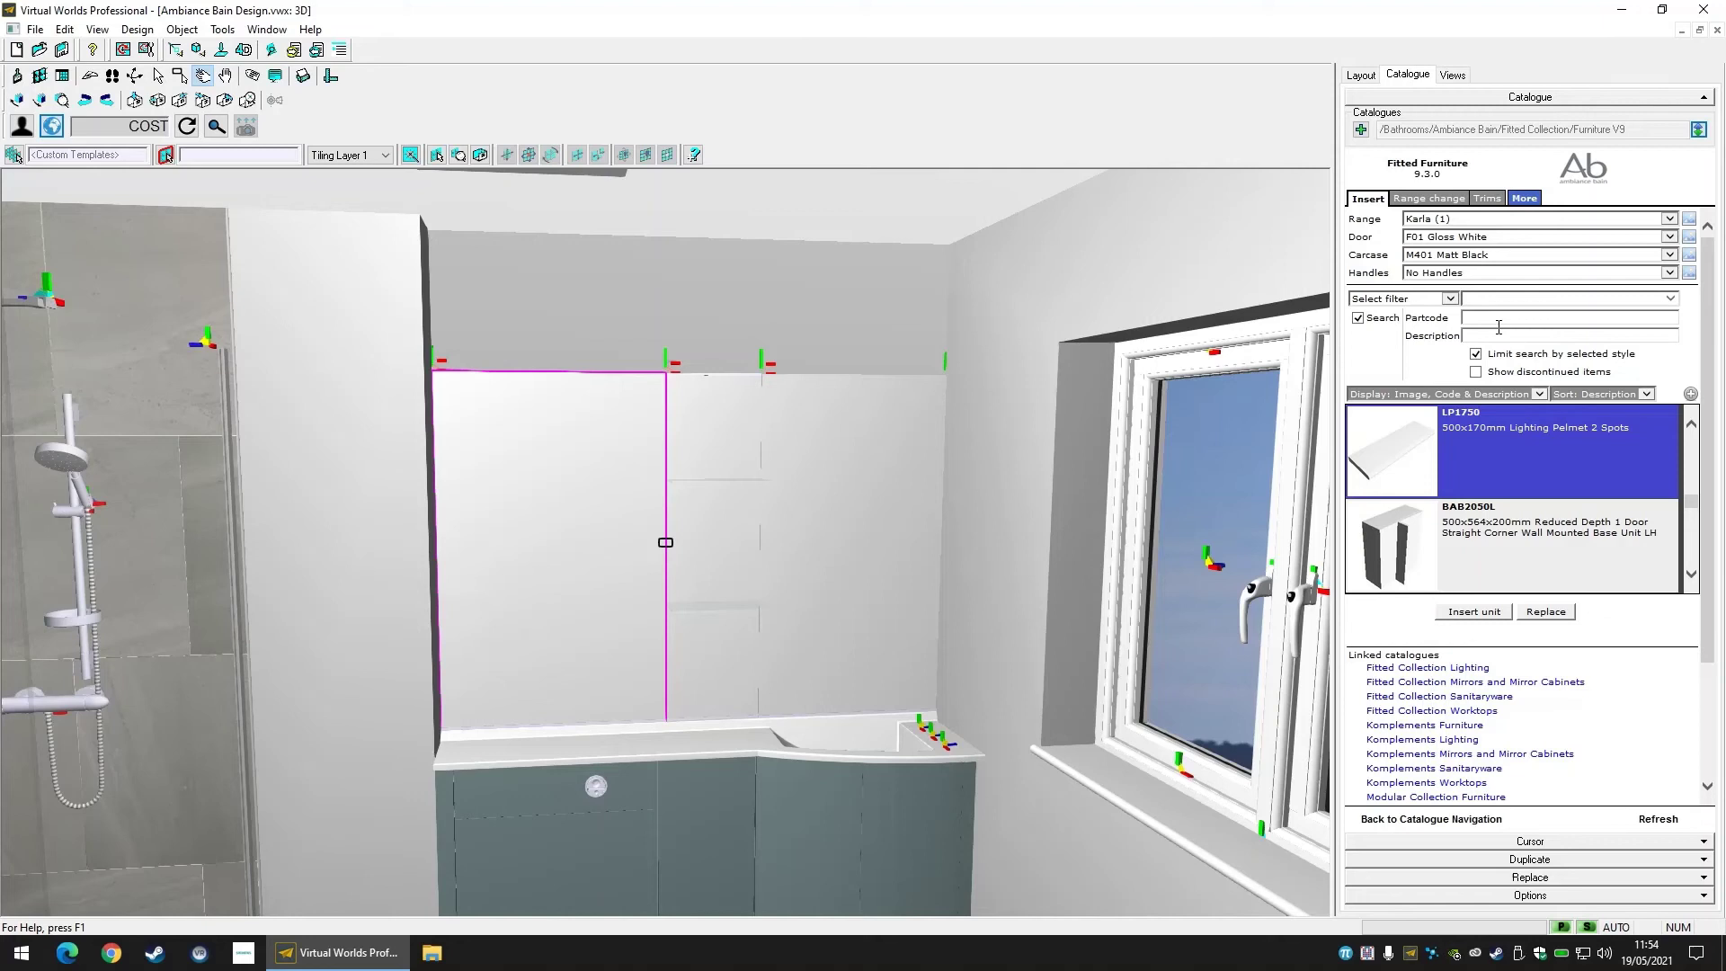
type("lp171")
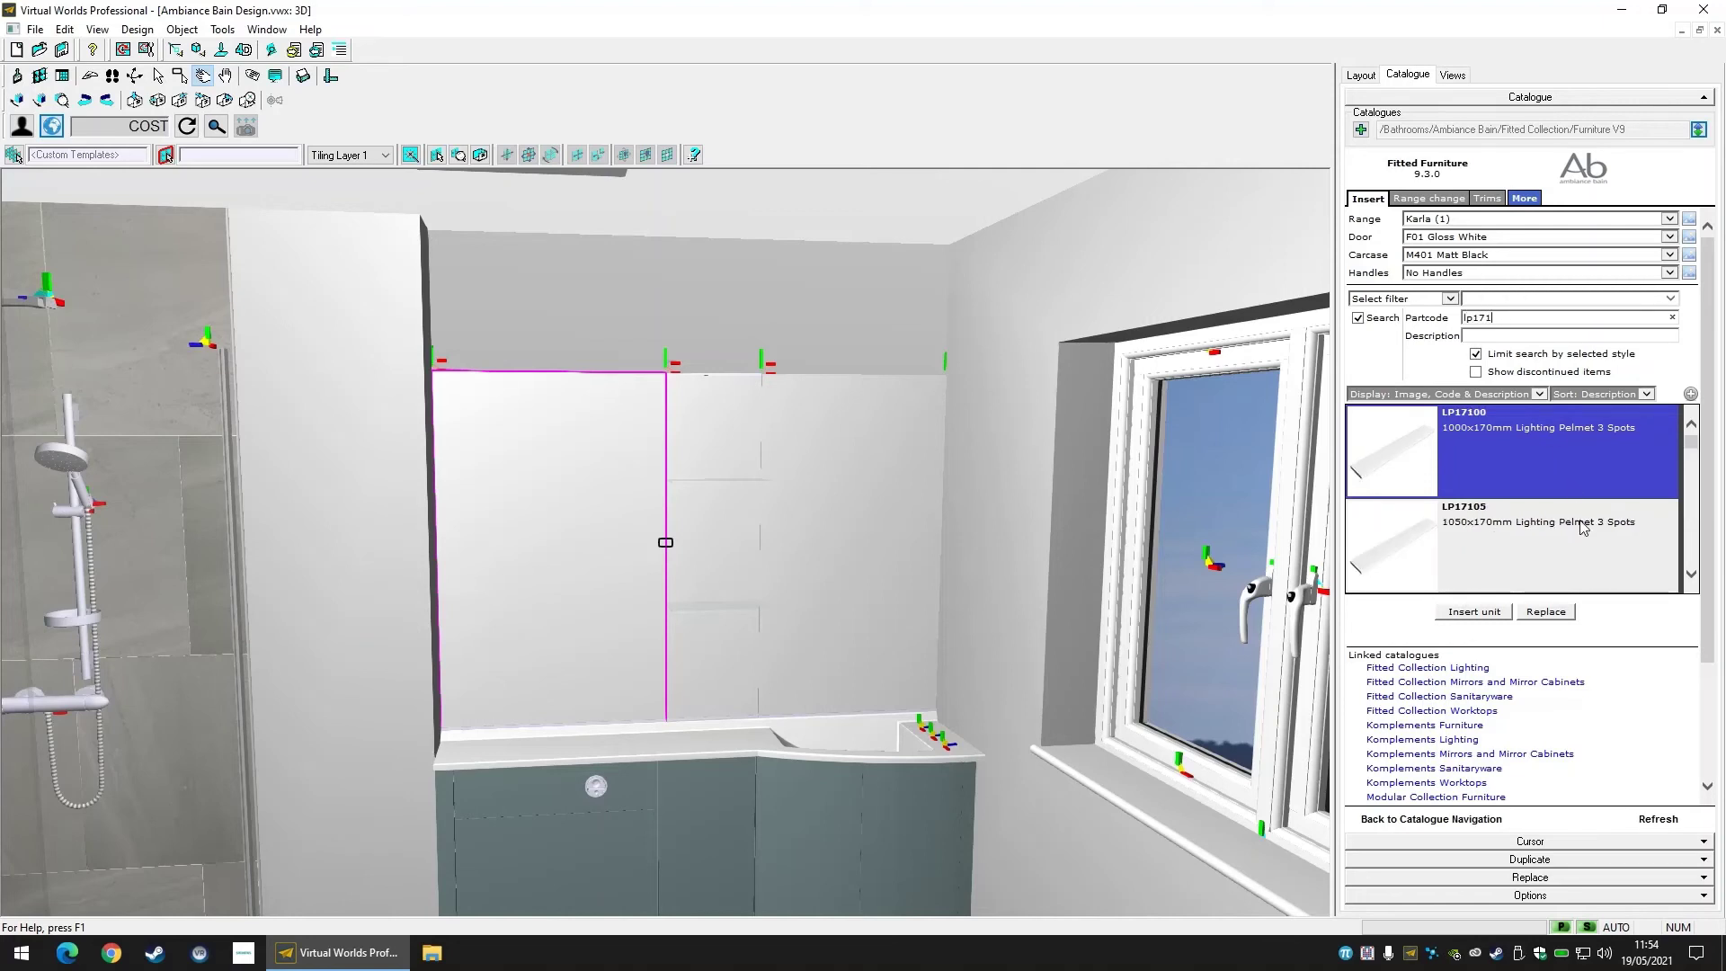
Find LP17170, the 1700x170mm lighting pelmet with 5 spots, and try it on the back wall above the mirrors.
scroll(1582, 535, "down", 3)
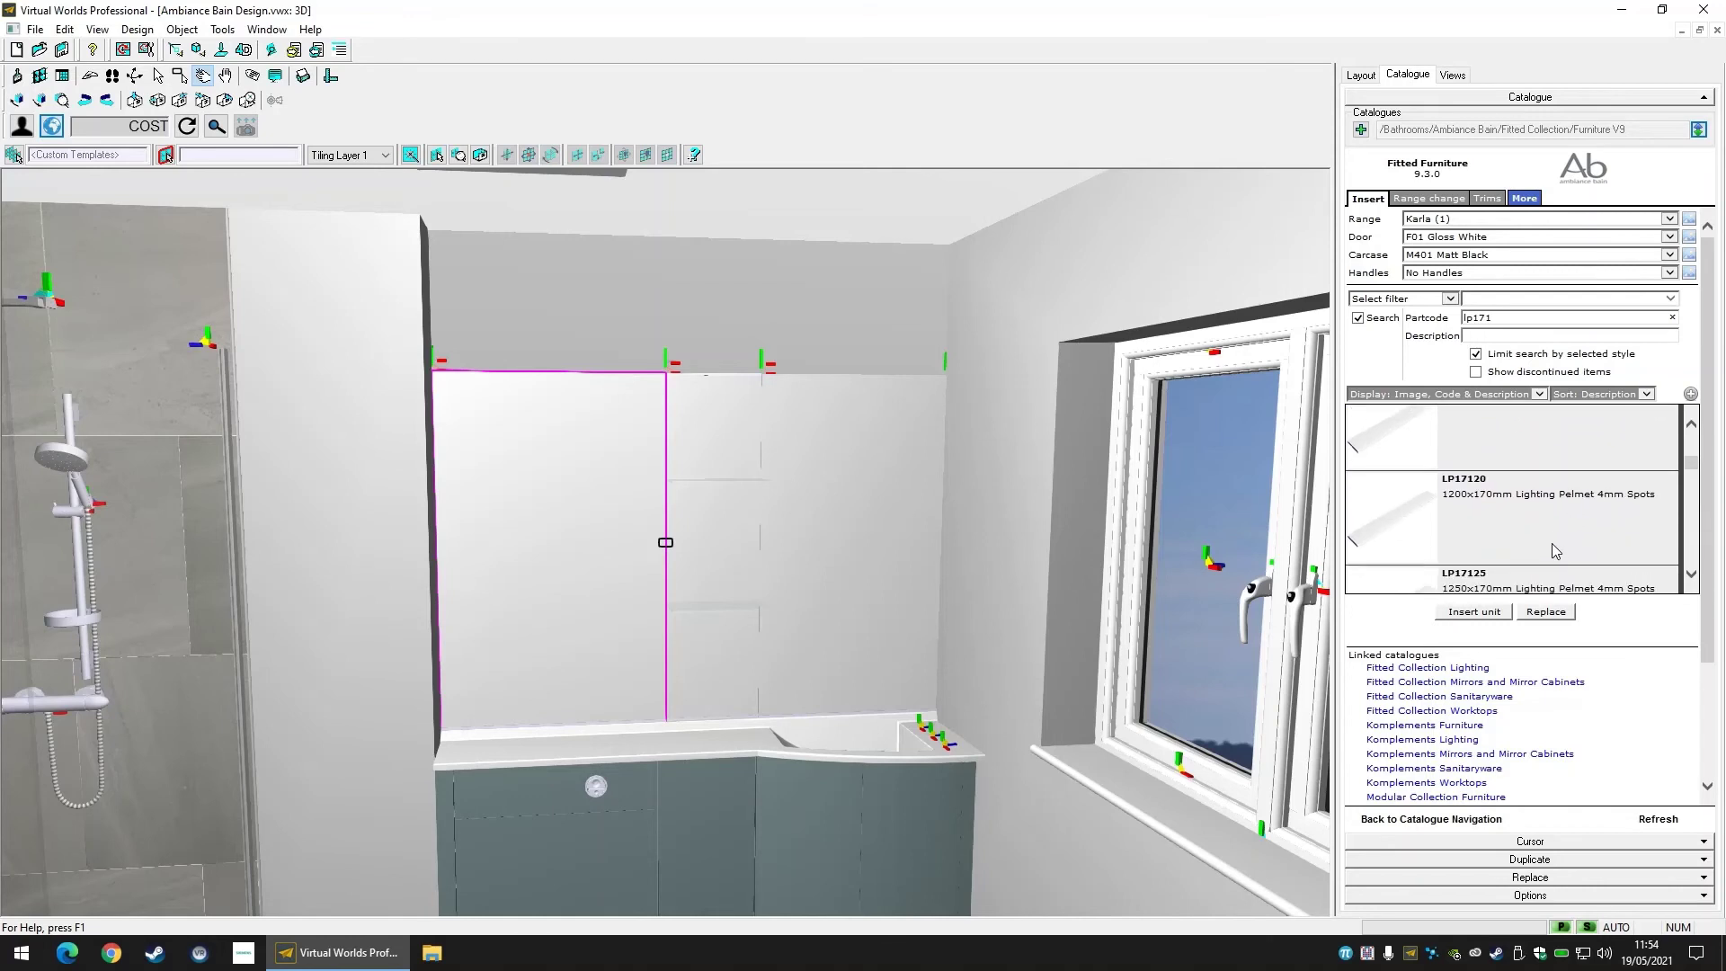
scroll(1550, 543, "down", 6)
left_click(1492, 520)
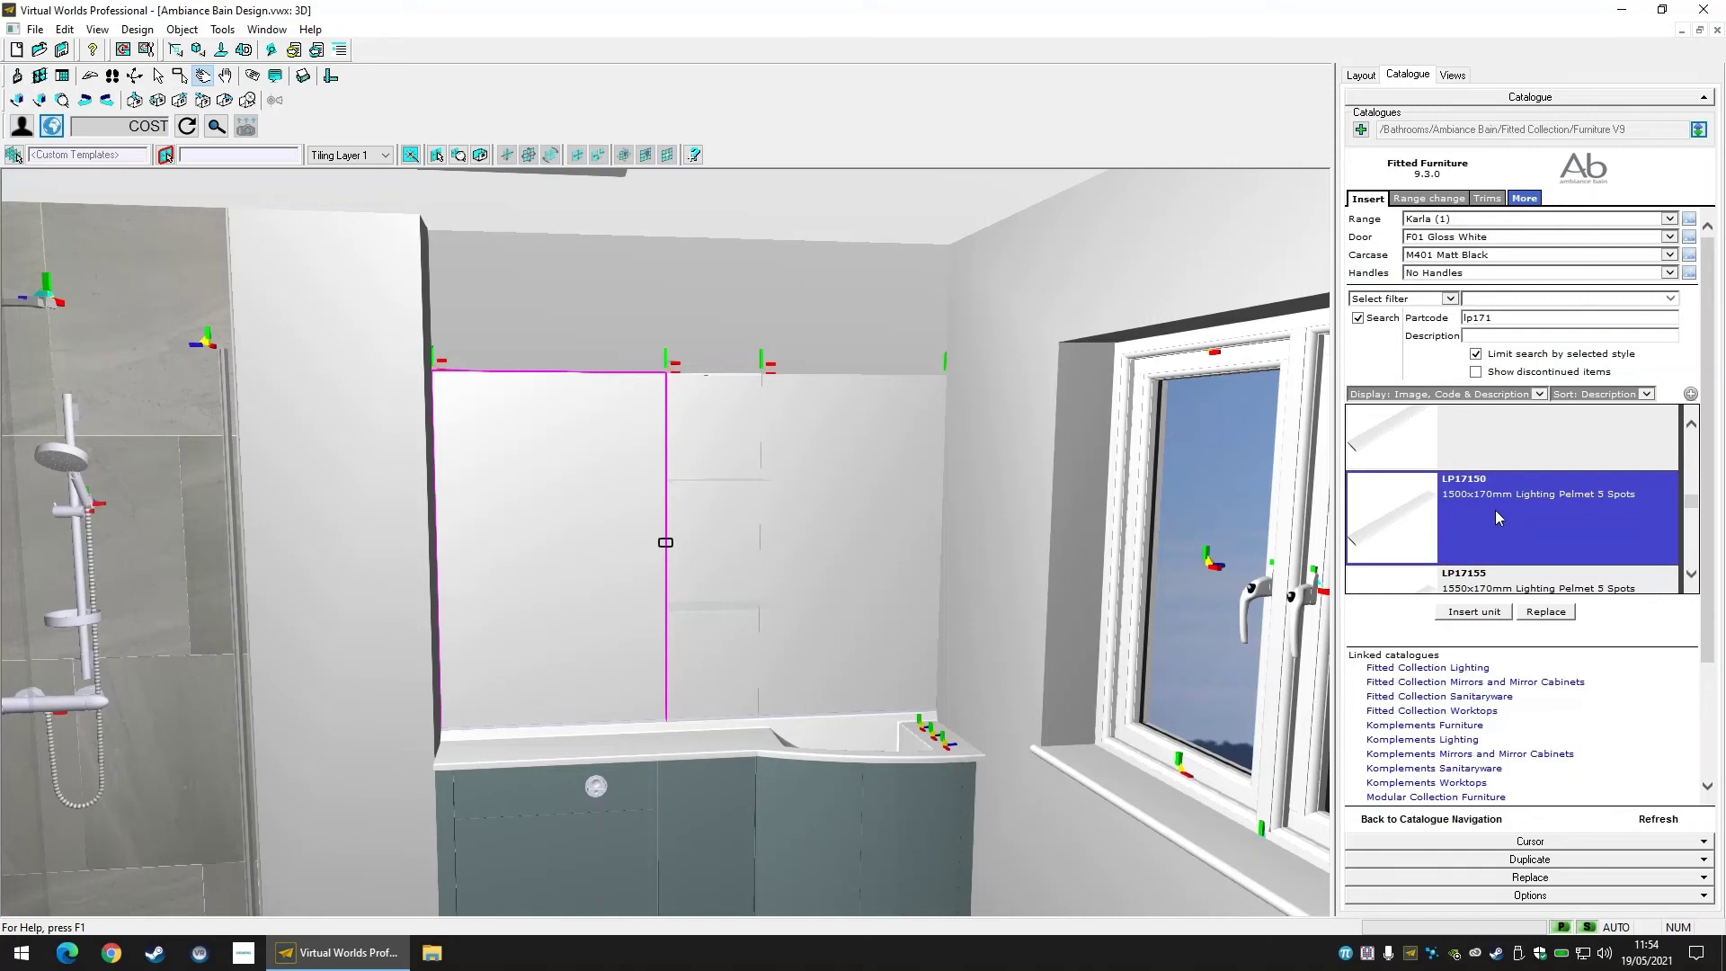
scroll(1498, 517, "down", 2)
scroll(1517, 554, "down", 2)
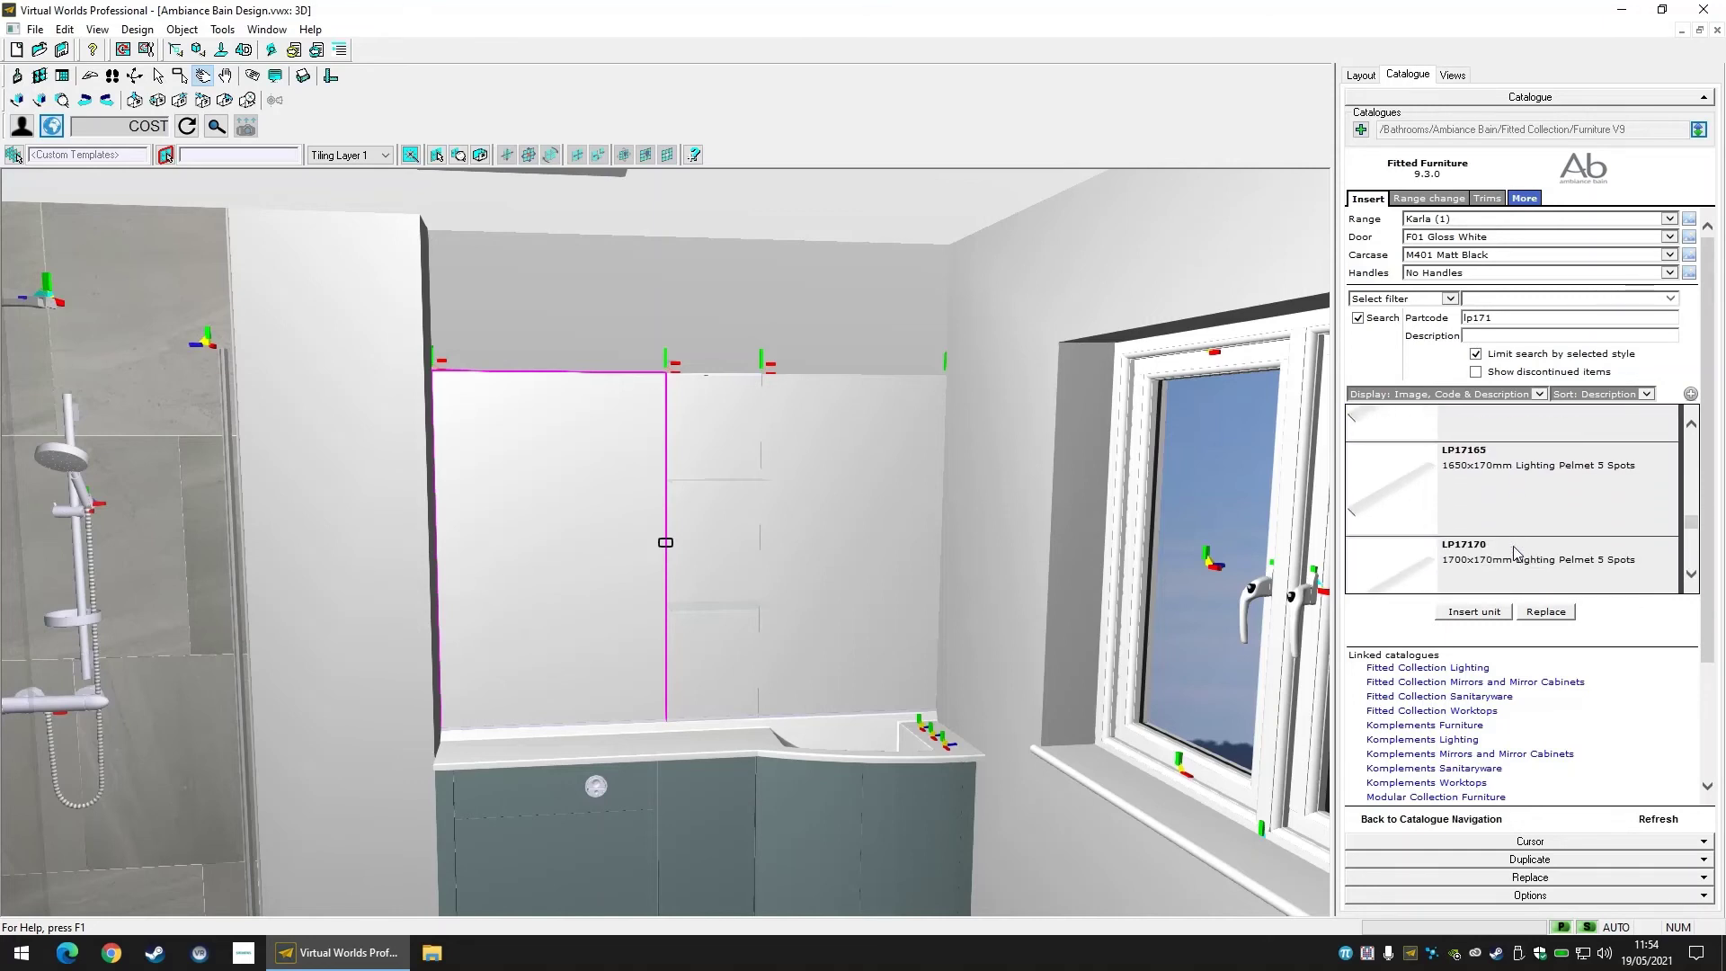
scroll(1518, 554, "down", 2)
left_click(1515, 530)
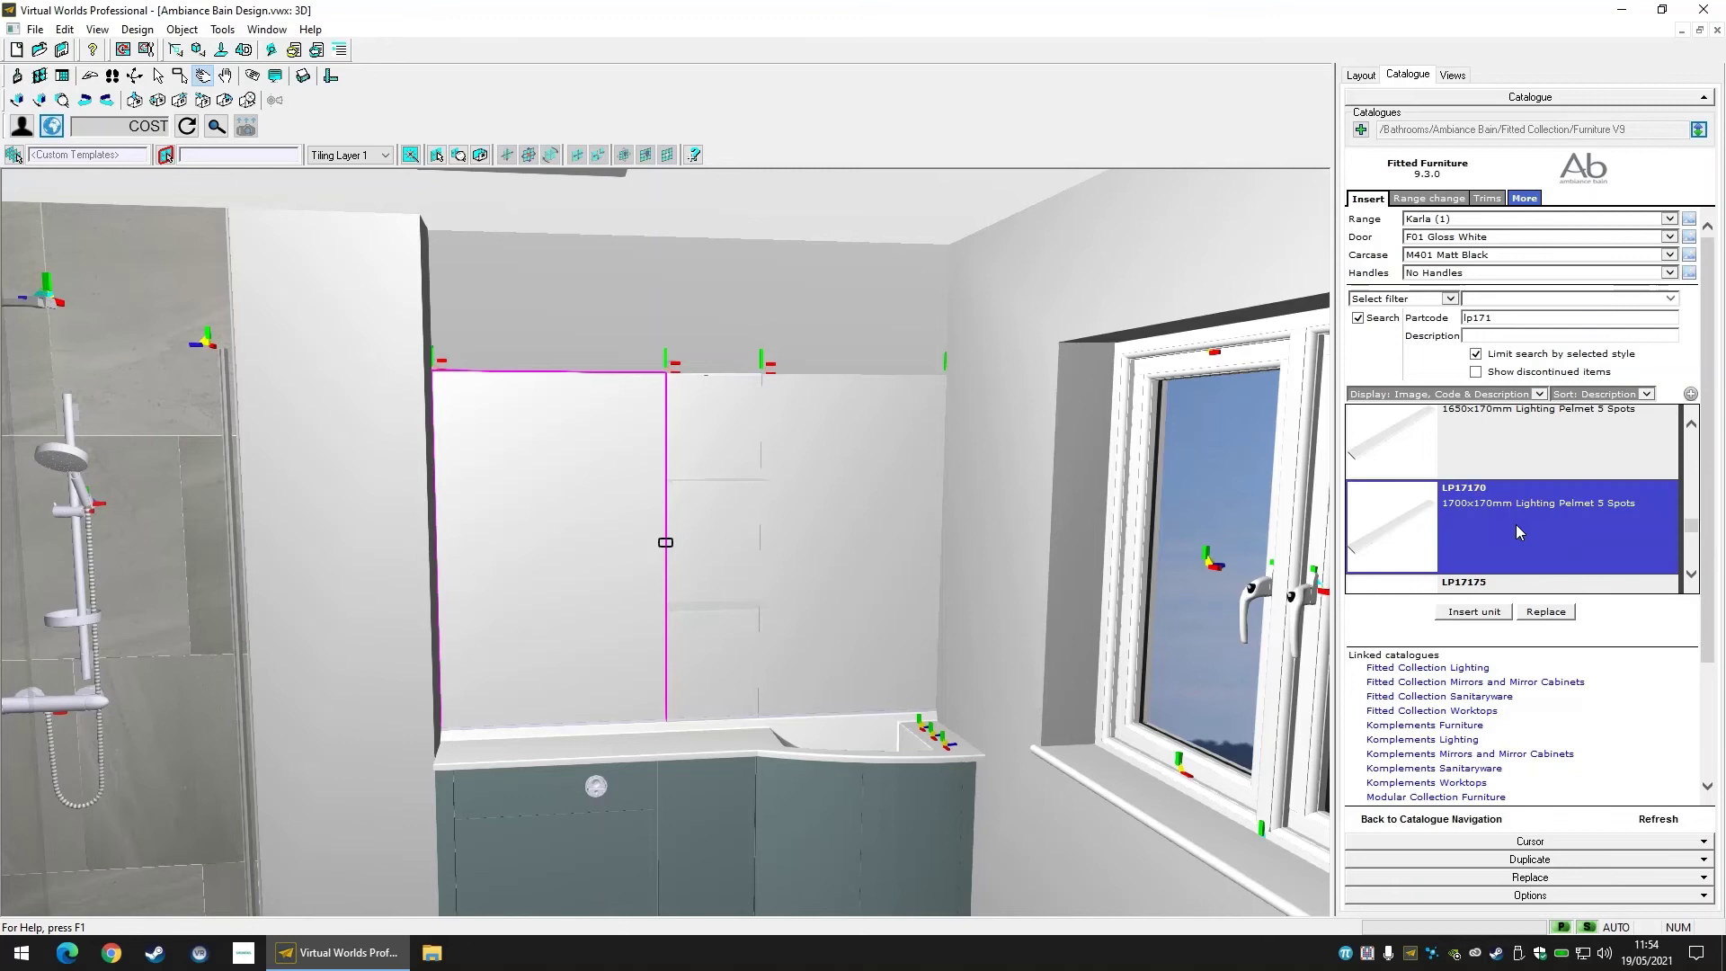
left_click(1474, 611)
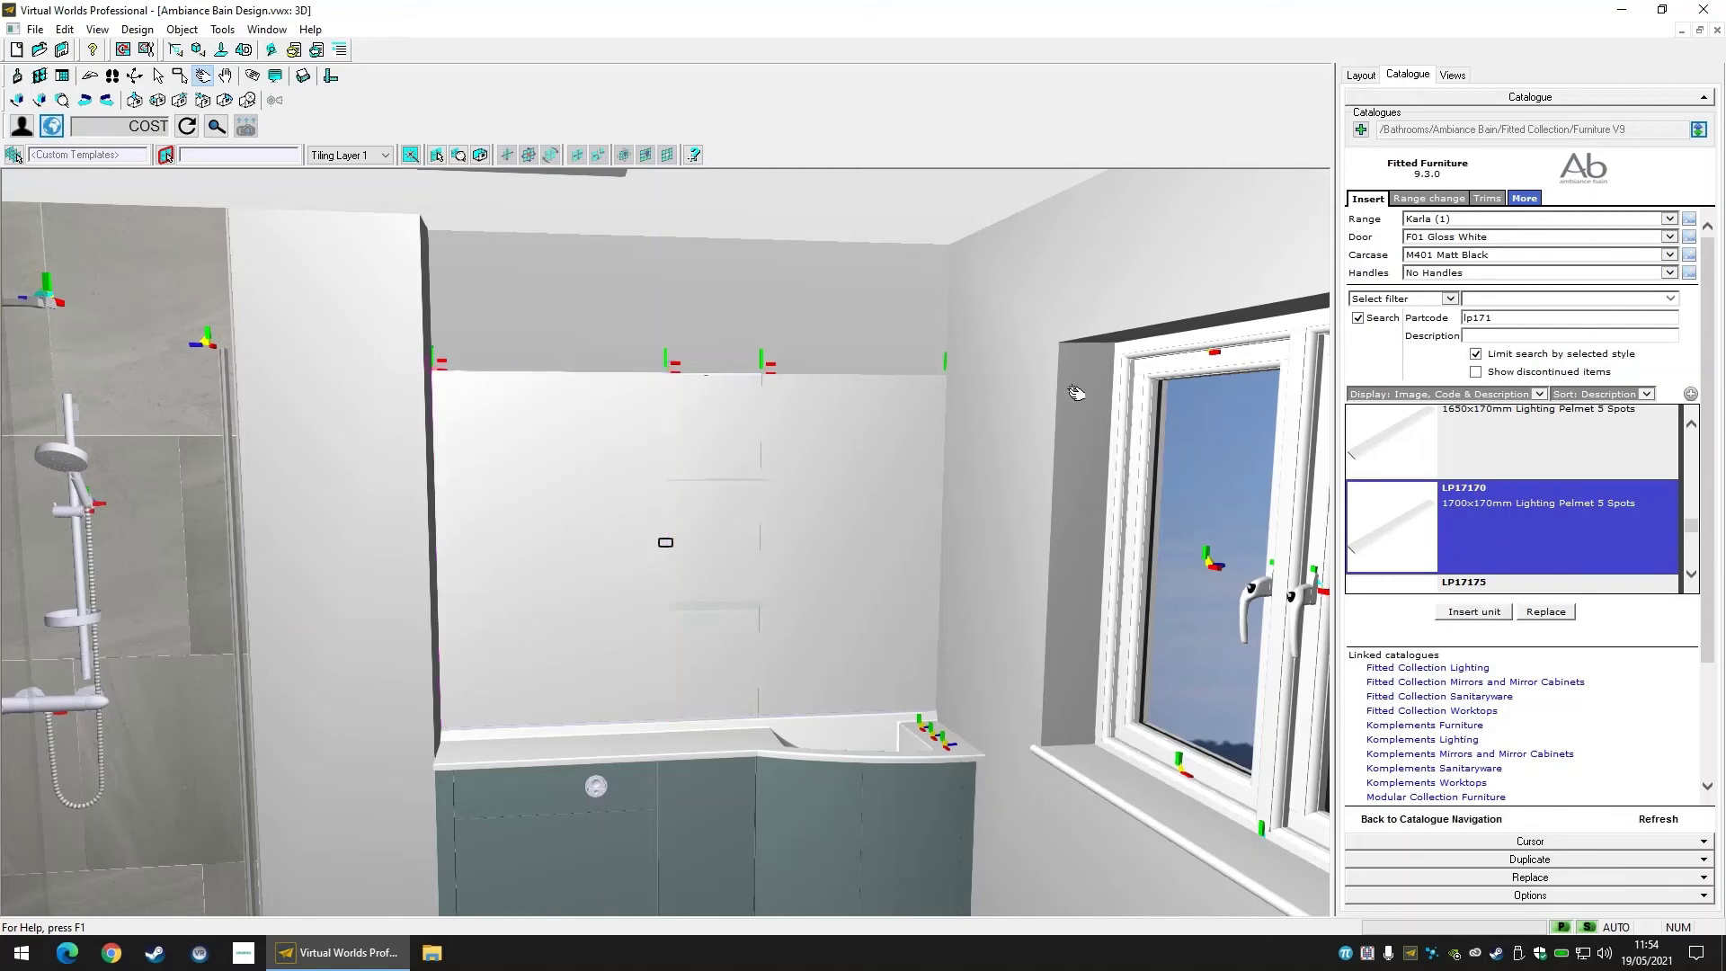
left_click(710, 304)
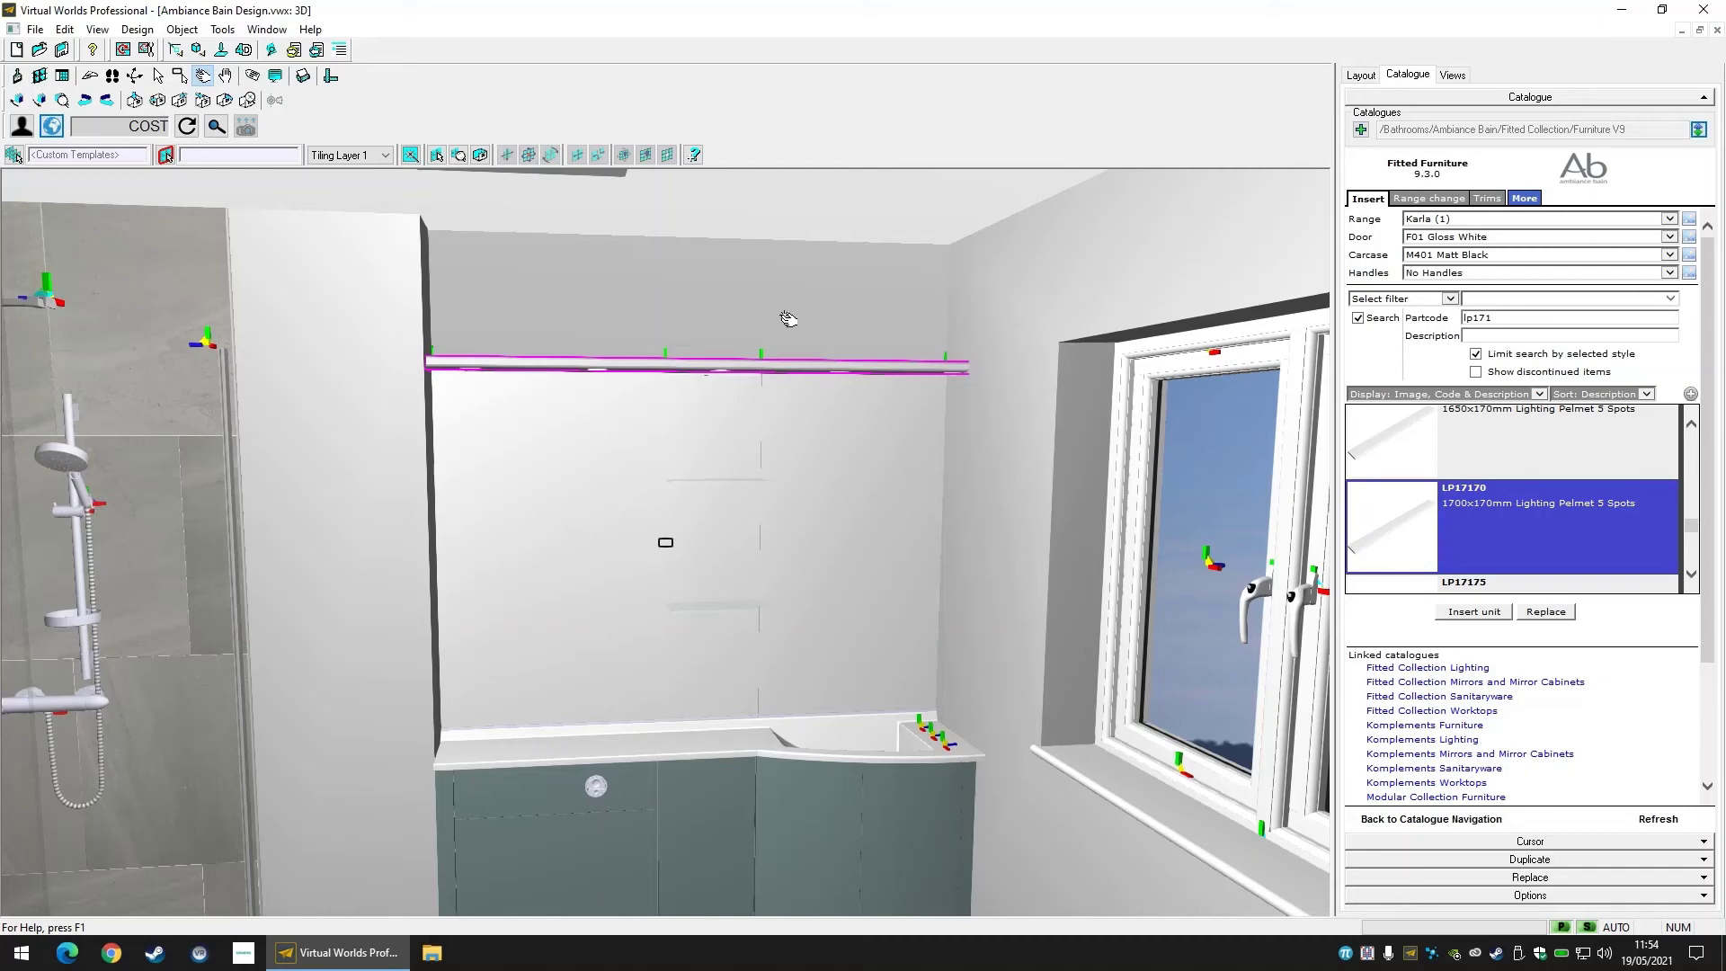
Reference the 1700 mm pelmet against the window-side wall to check its fit, and discard the unplaced pelmet.
left_click(1362, 79)
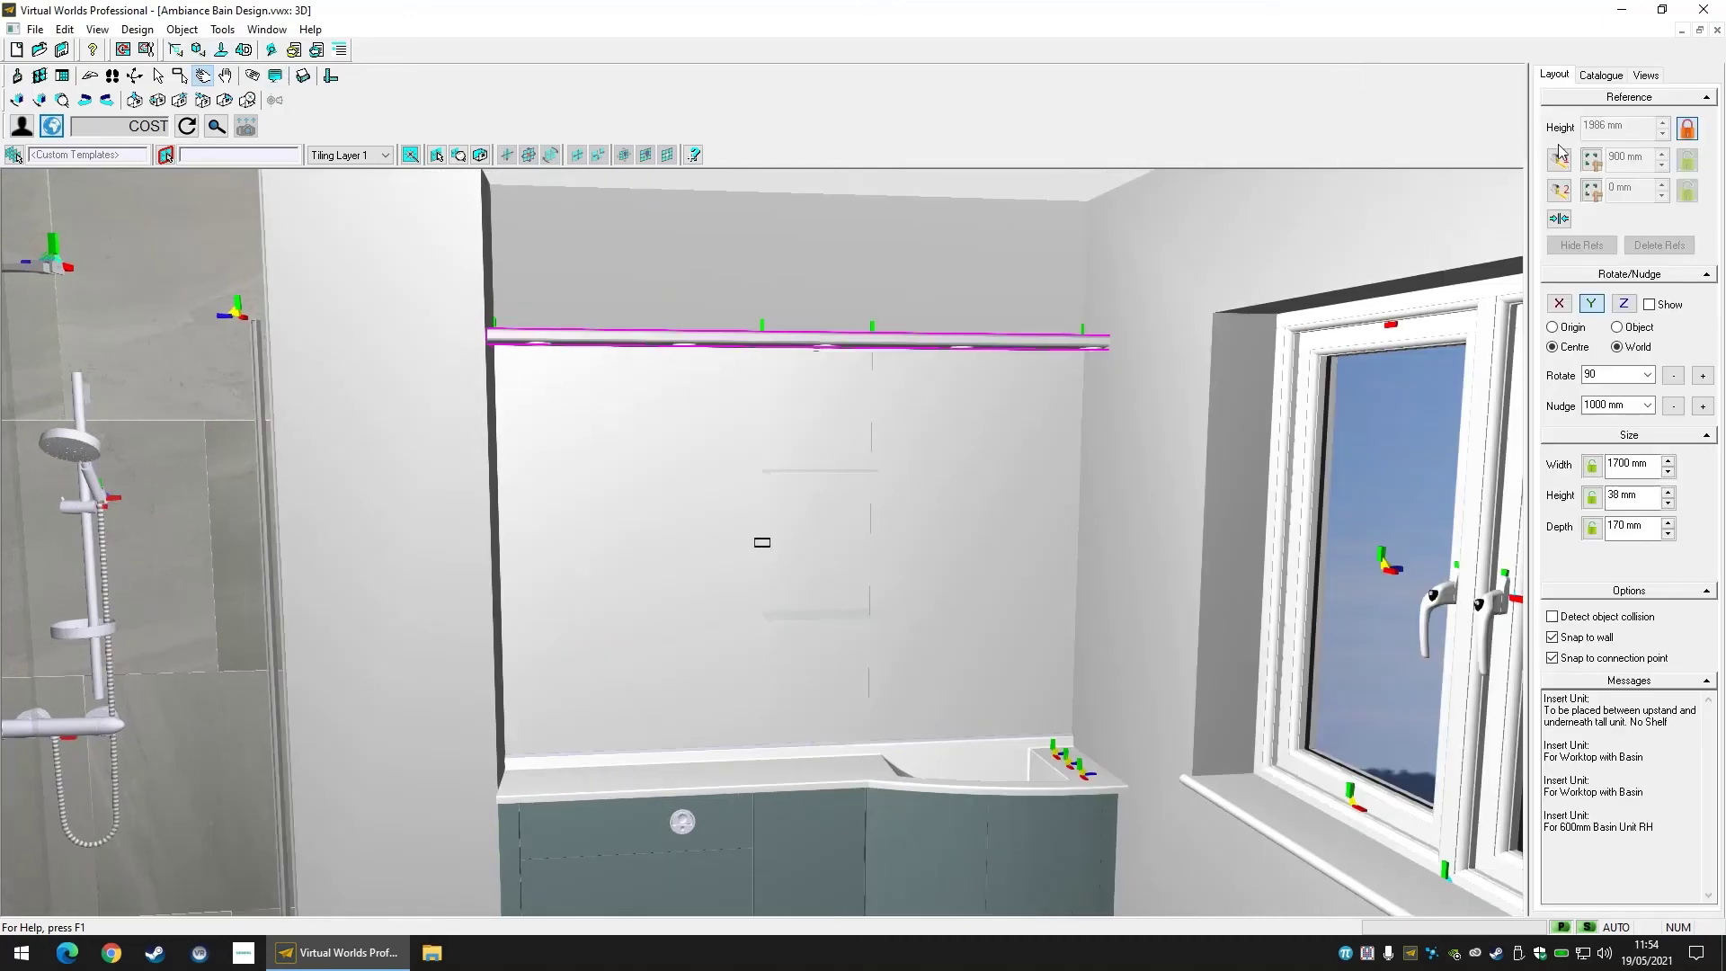
left_click(1559, 160)
left_click(1144, 306)
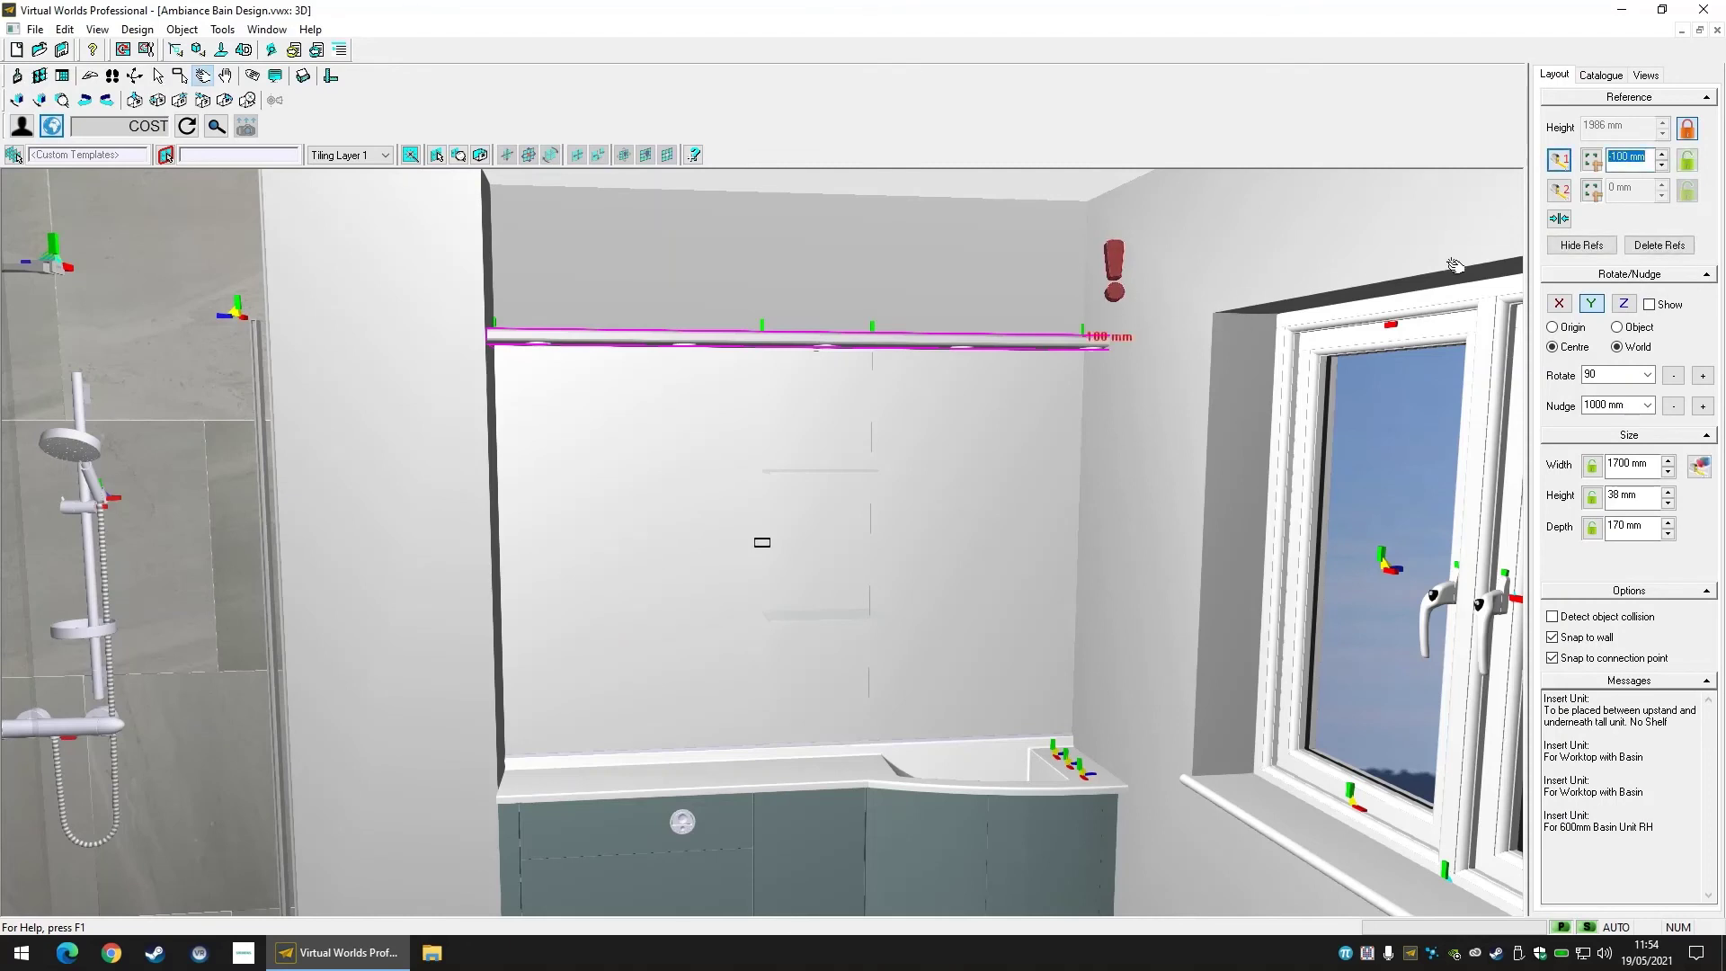
left_click(1601, 76)
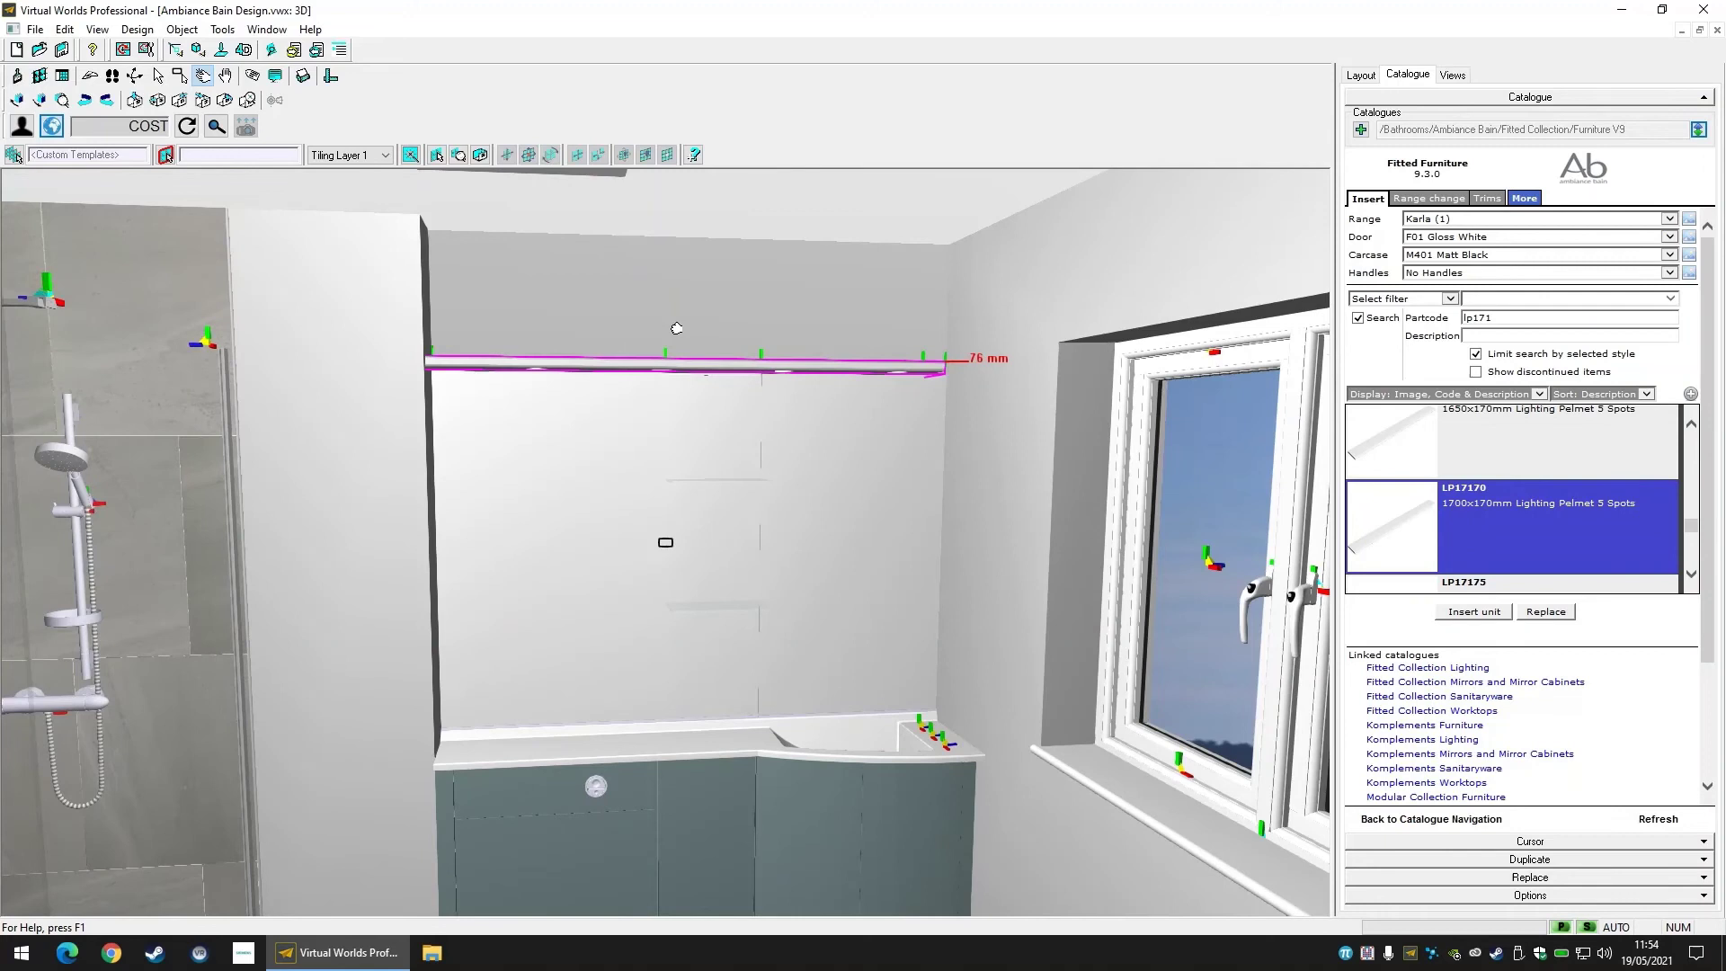
key("Escape")
Select LP17160, the 1600x170mm lighting pelmet with 5 spots, and insert it on the back wall above the mirrors.
scroll(1569, 509, "up", 3)
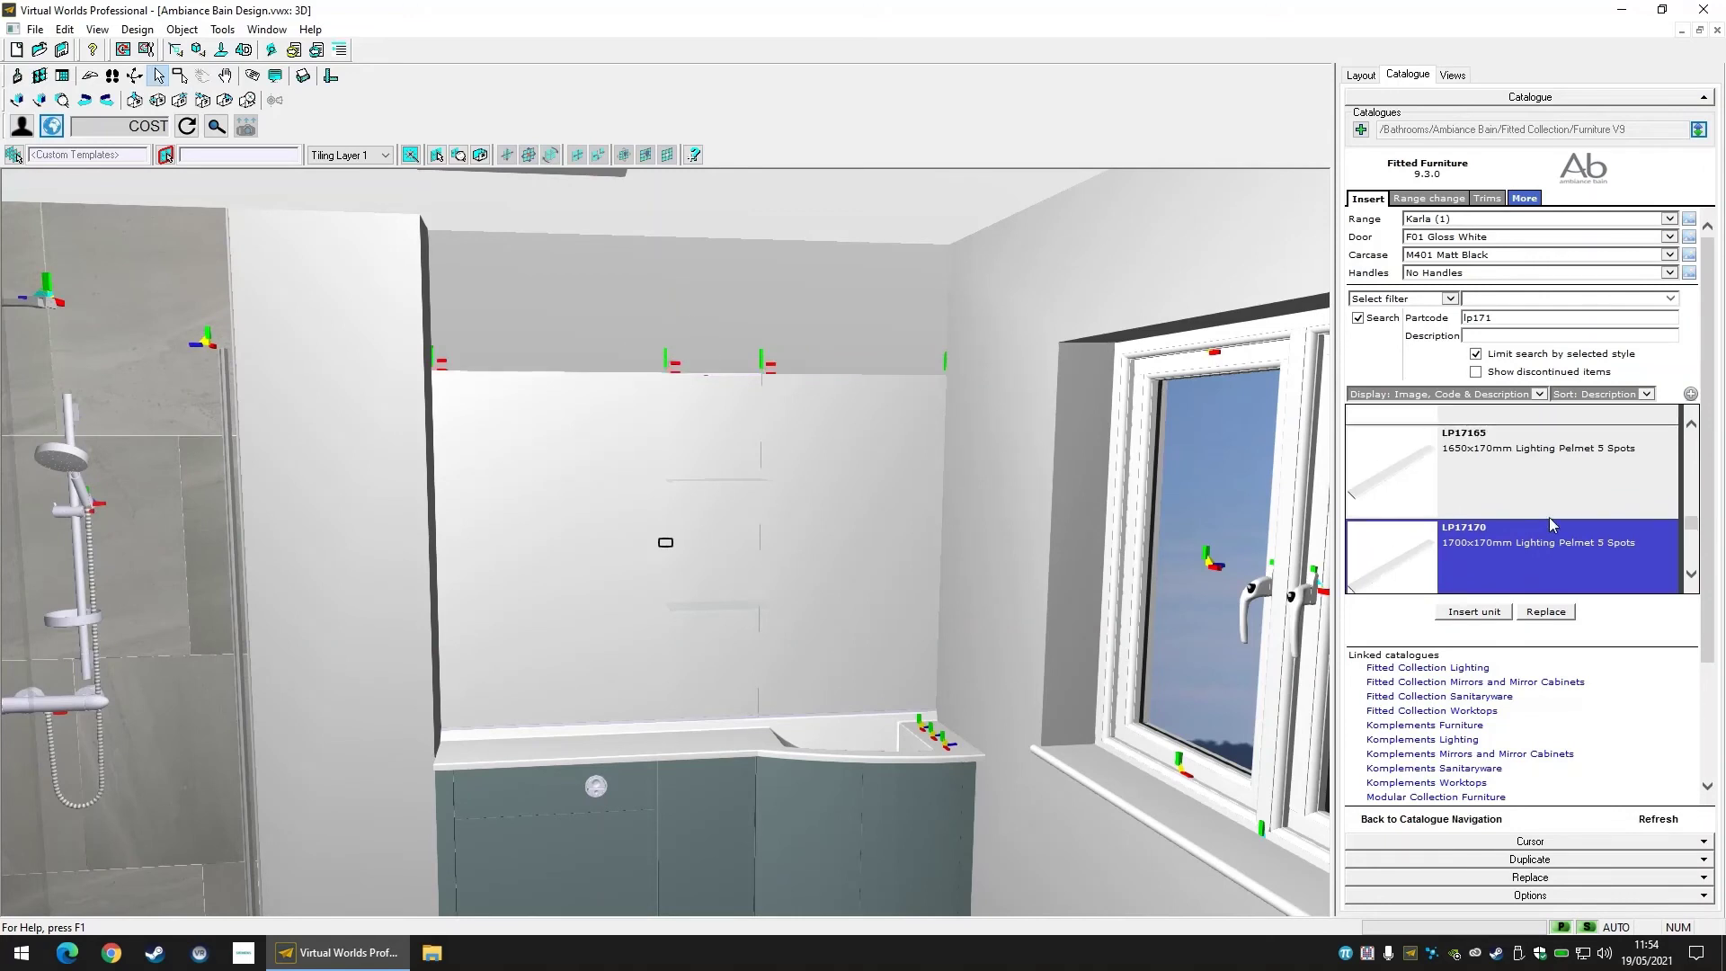
left_click(1510, 498)
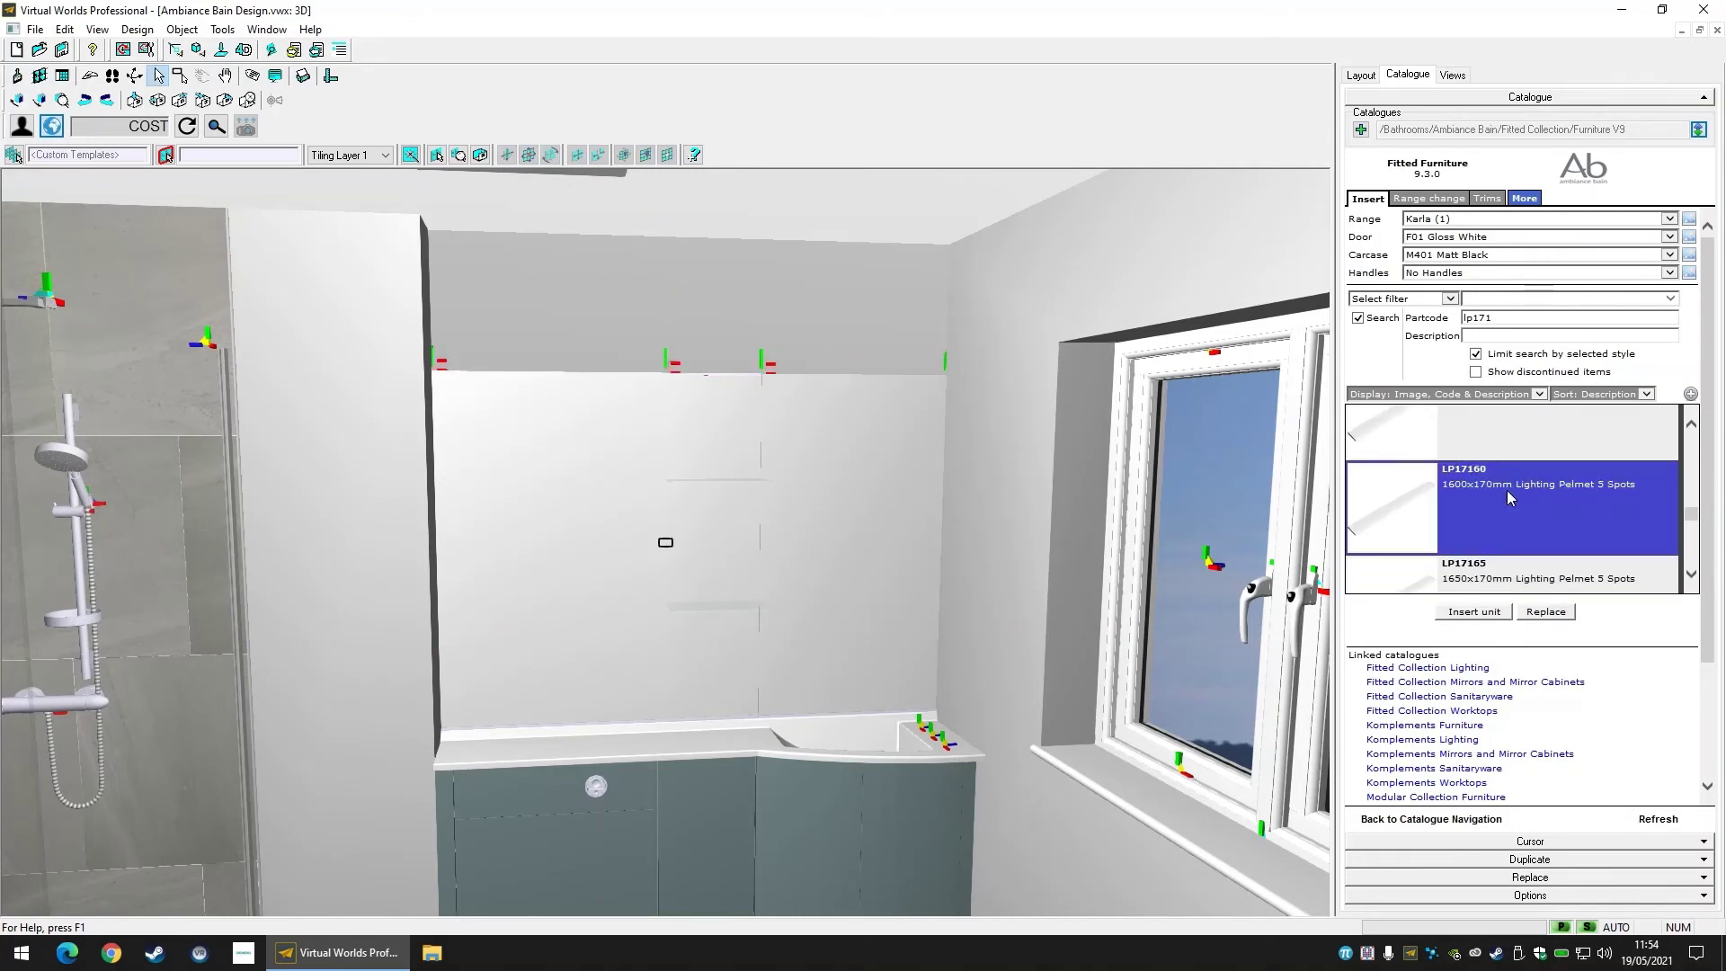
left_click(1475, 611)
left_click(723, 325)
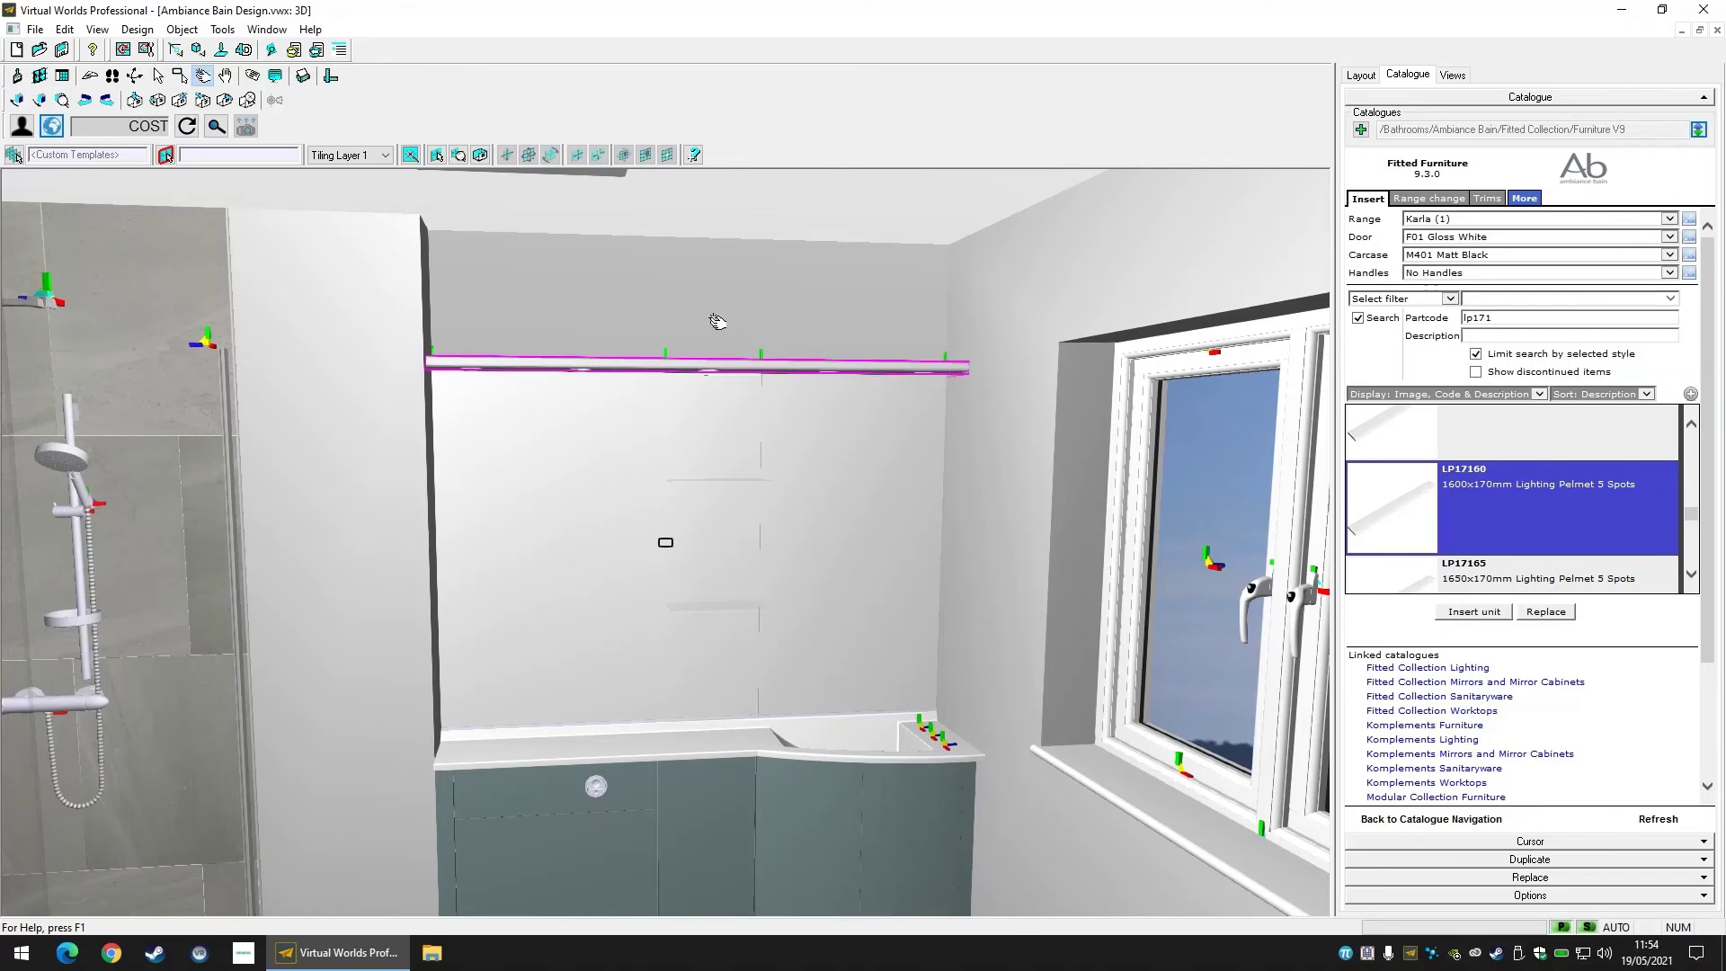
Check the 1600 mm pelmet's distance to the window-side wall with a reference, and delete the references.
left_click(1359, 75)
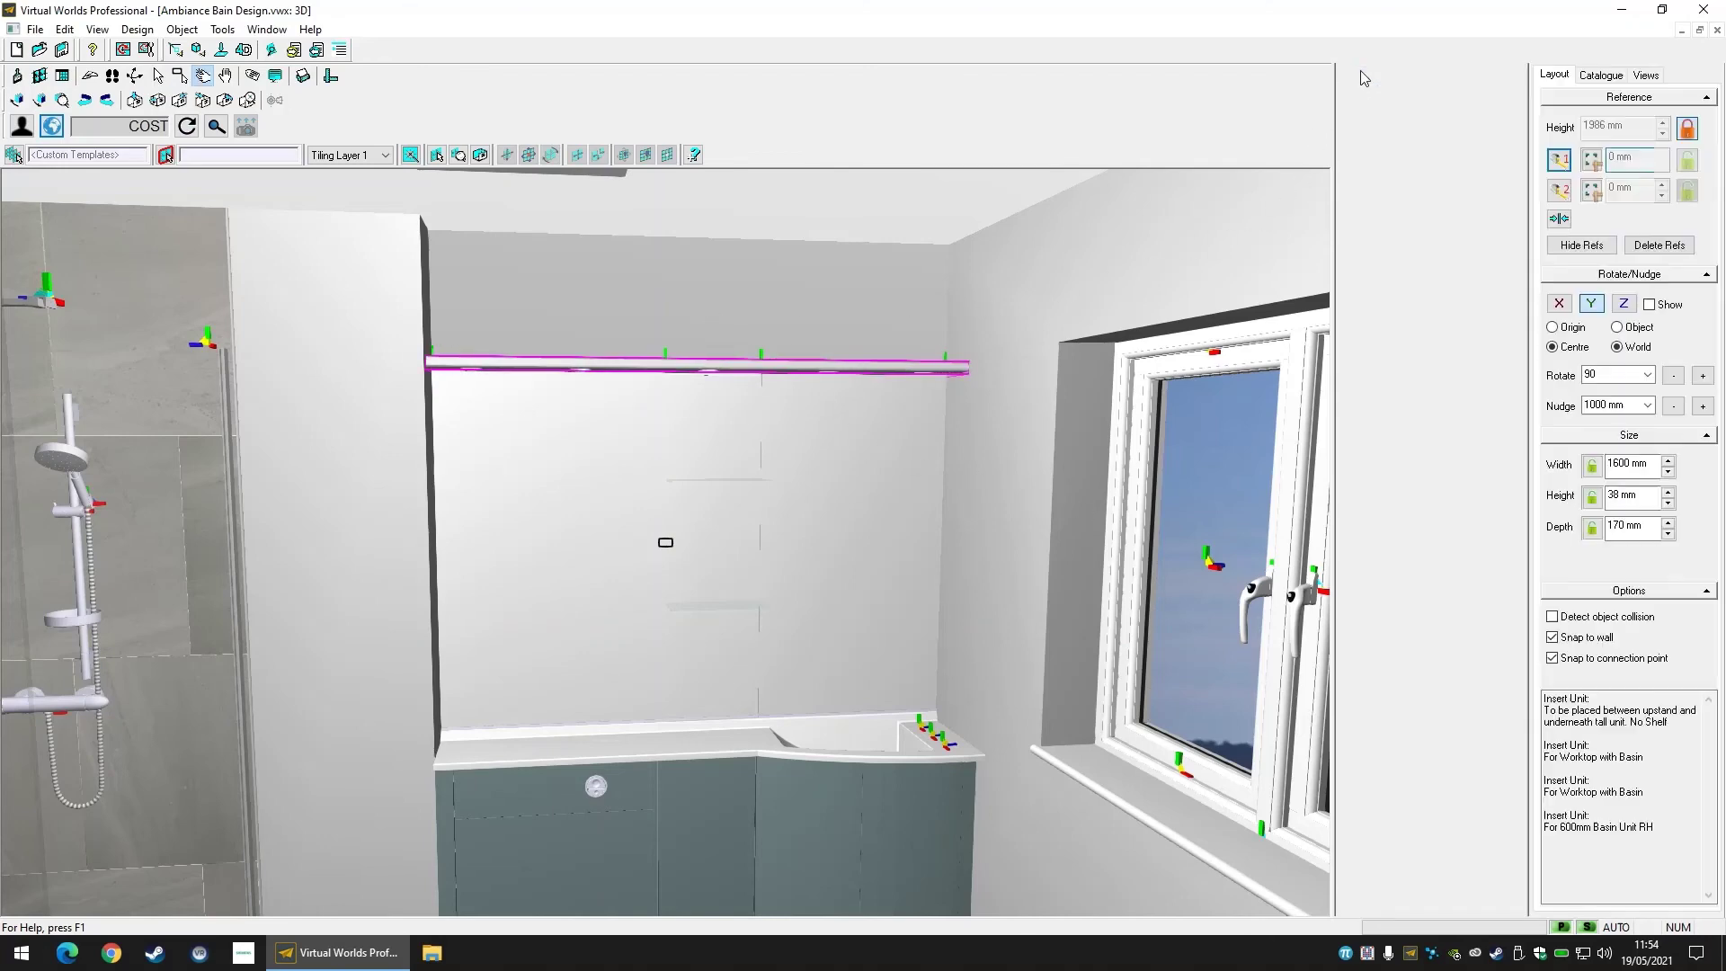
left_click(1558, 160)
left_click(1154, 378)
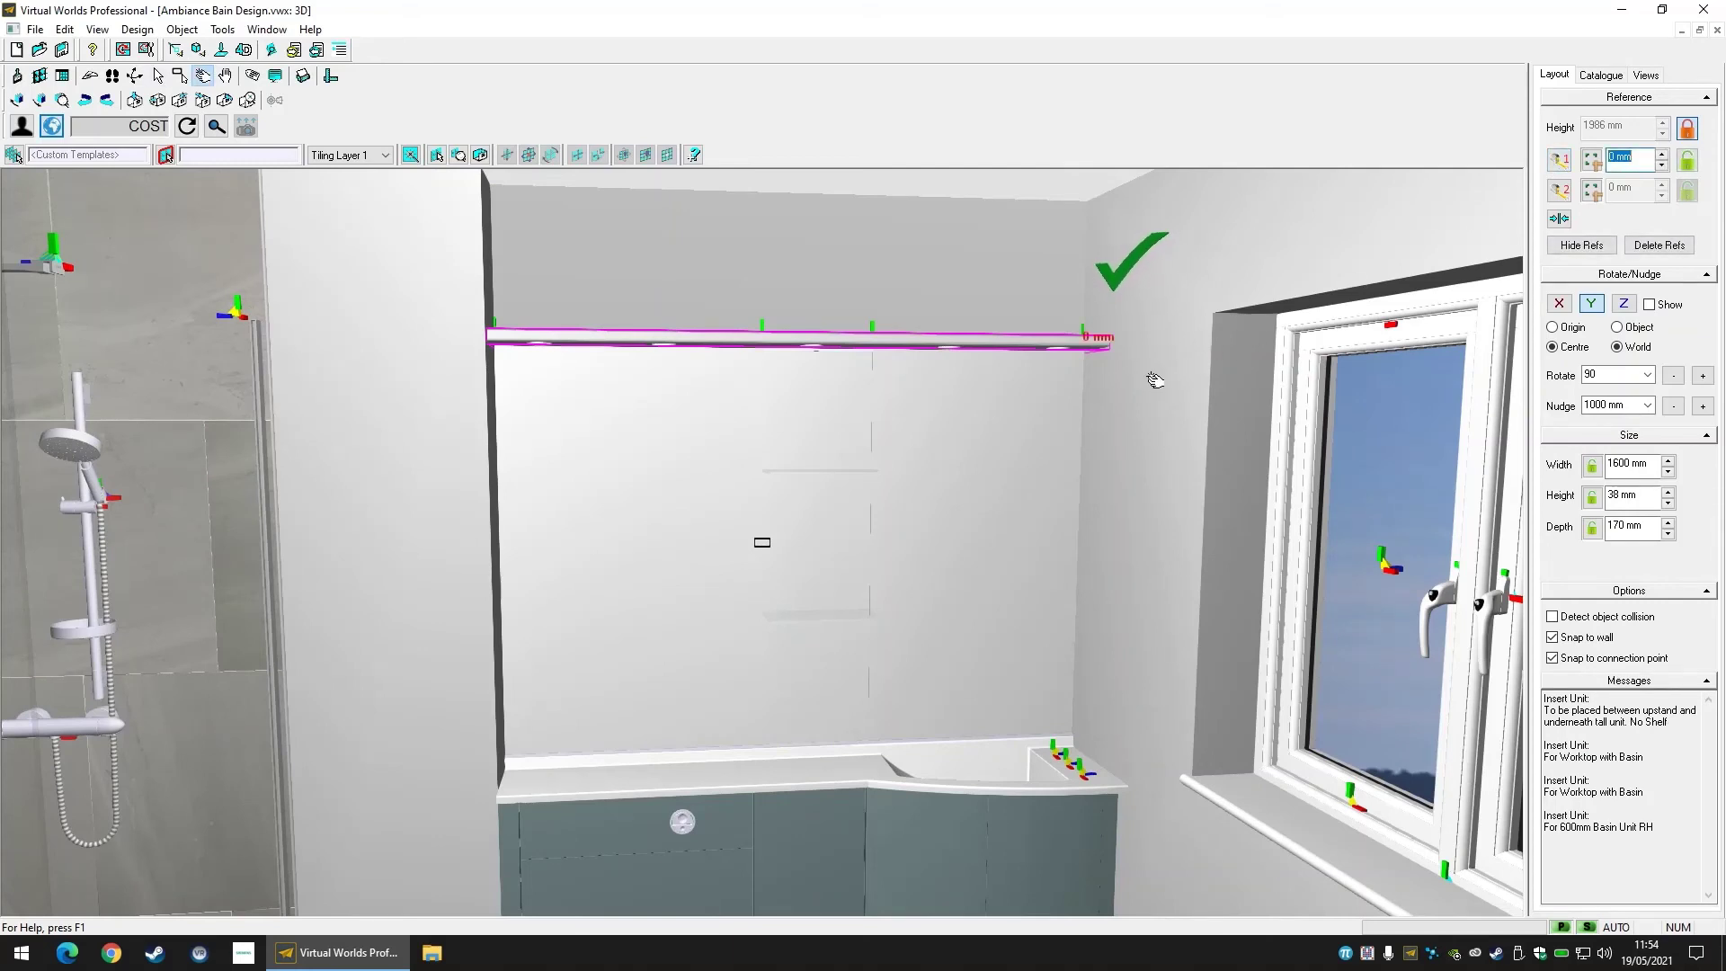
left_click(1641, 245)
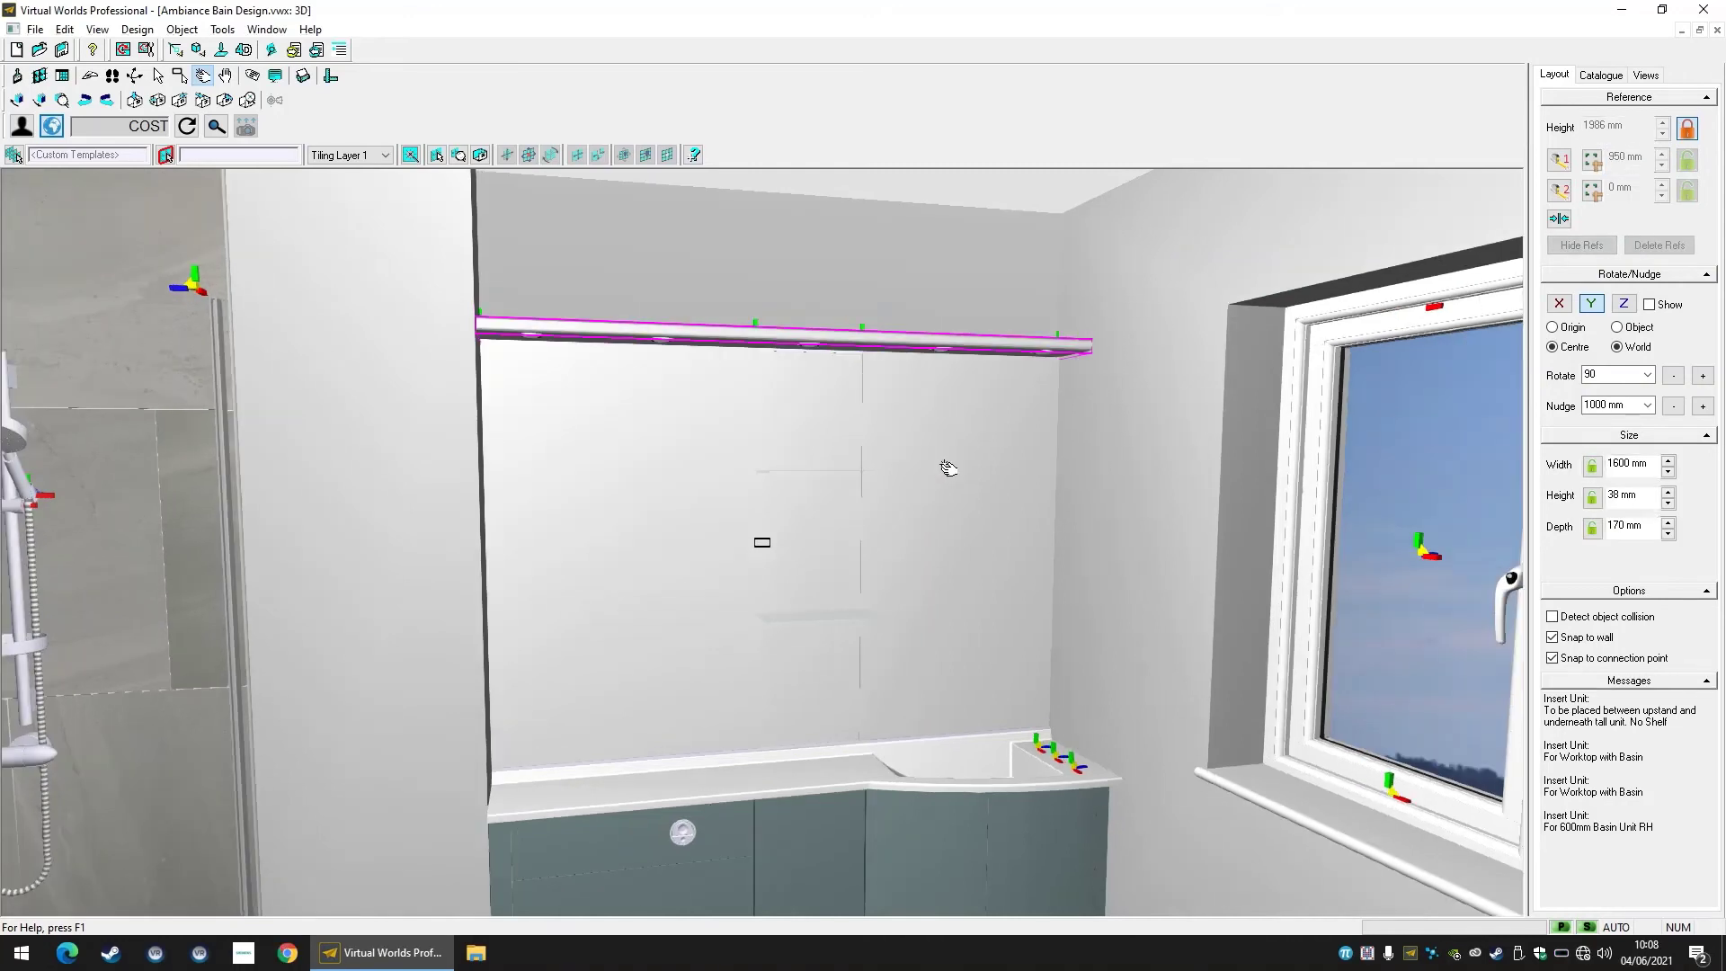
Open the texture settings for the 300 mm base unit and pick up its door texture, Fjord.jpg.
left_click(158, 76)
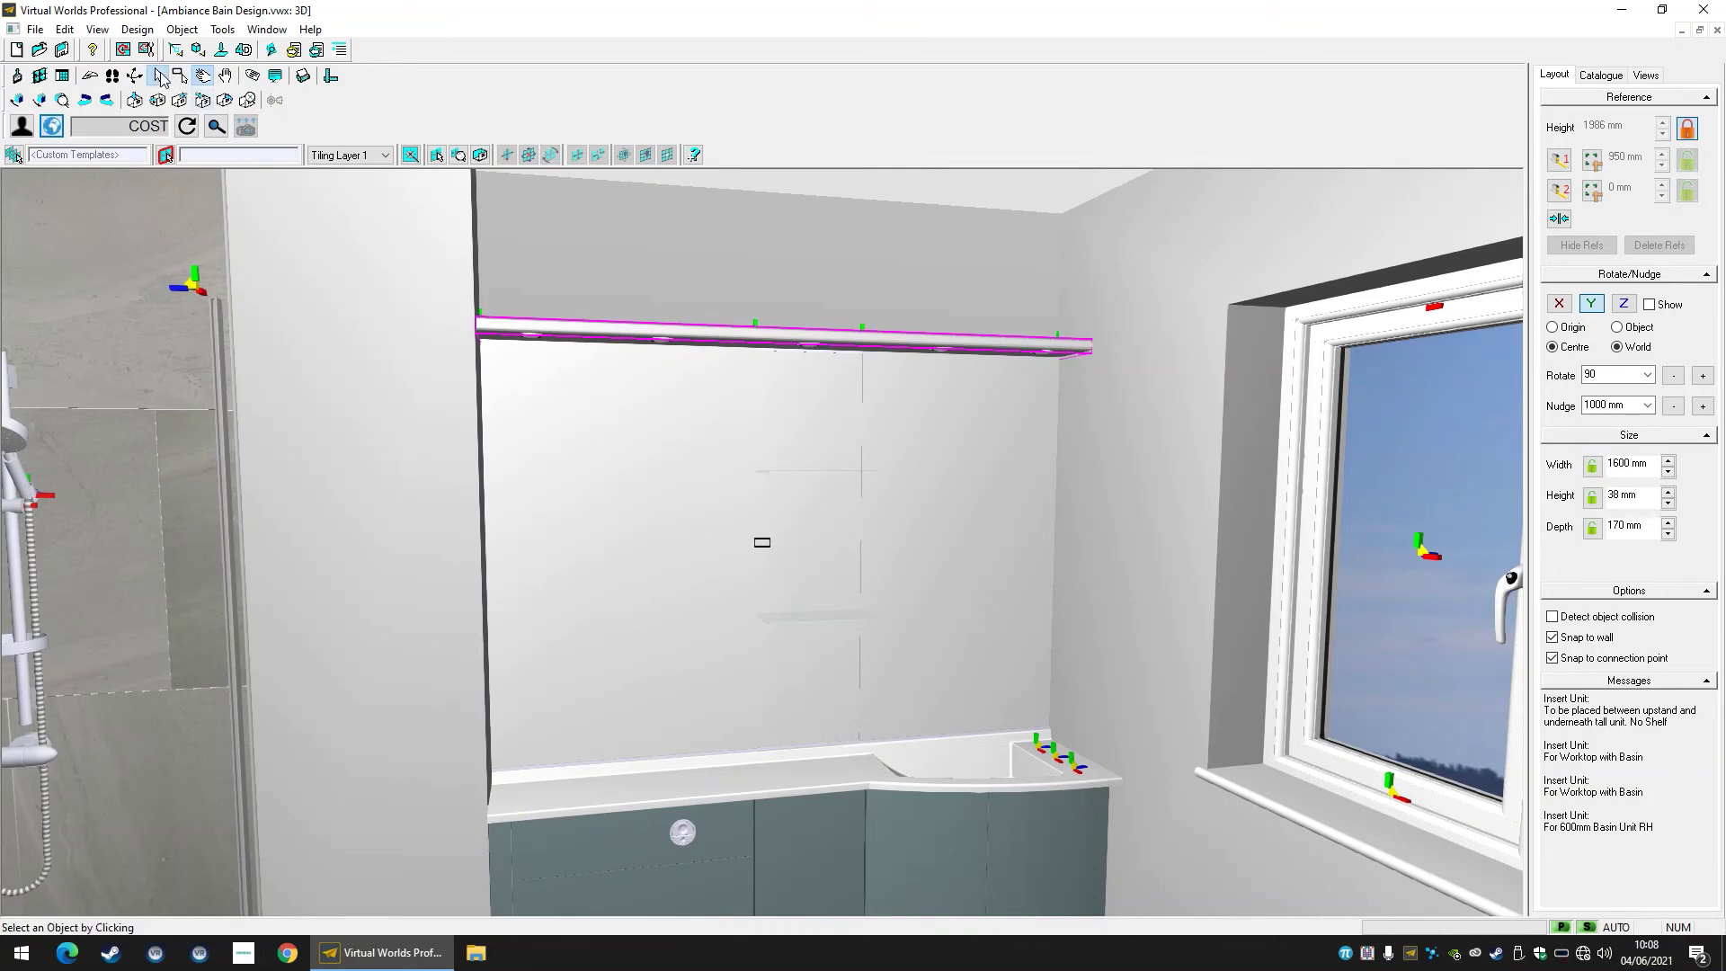
left_click(836, 806)
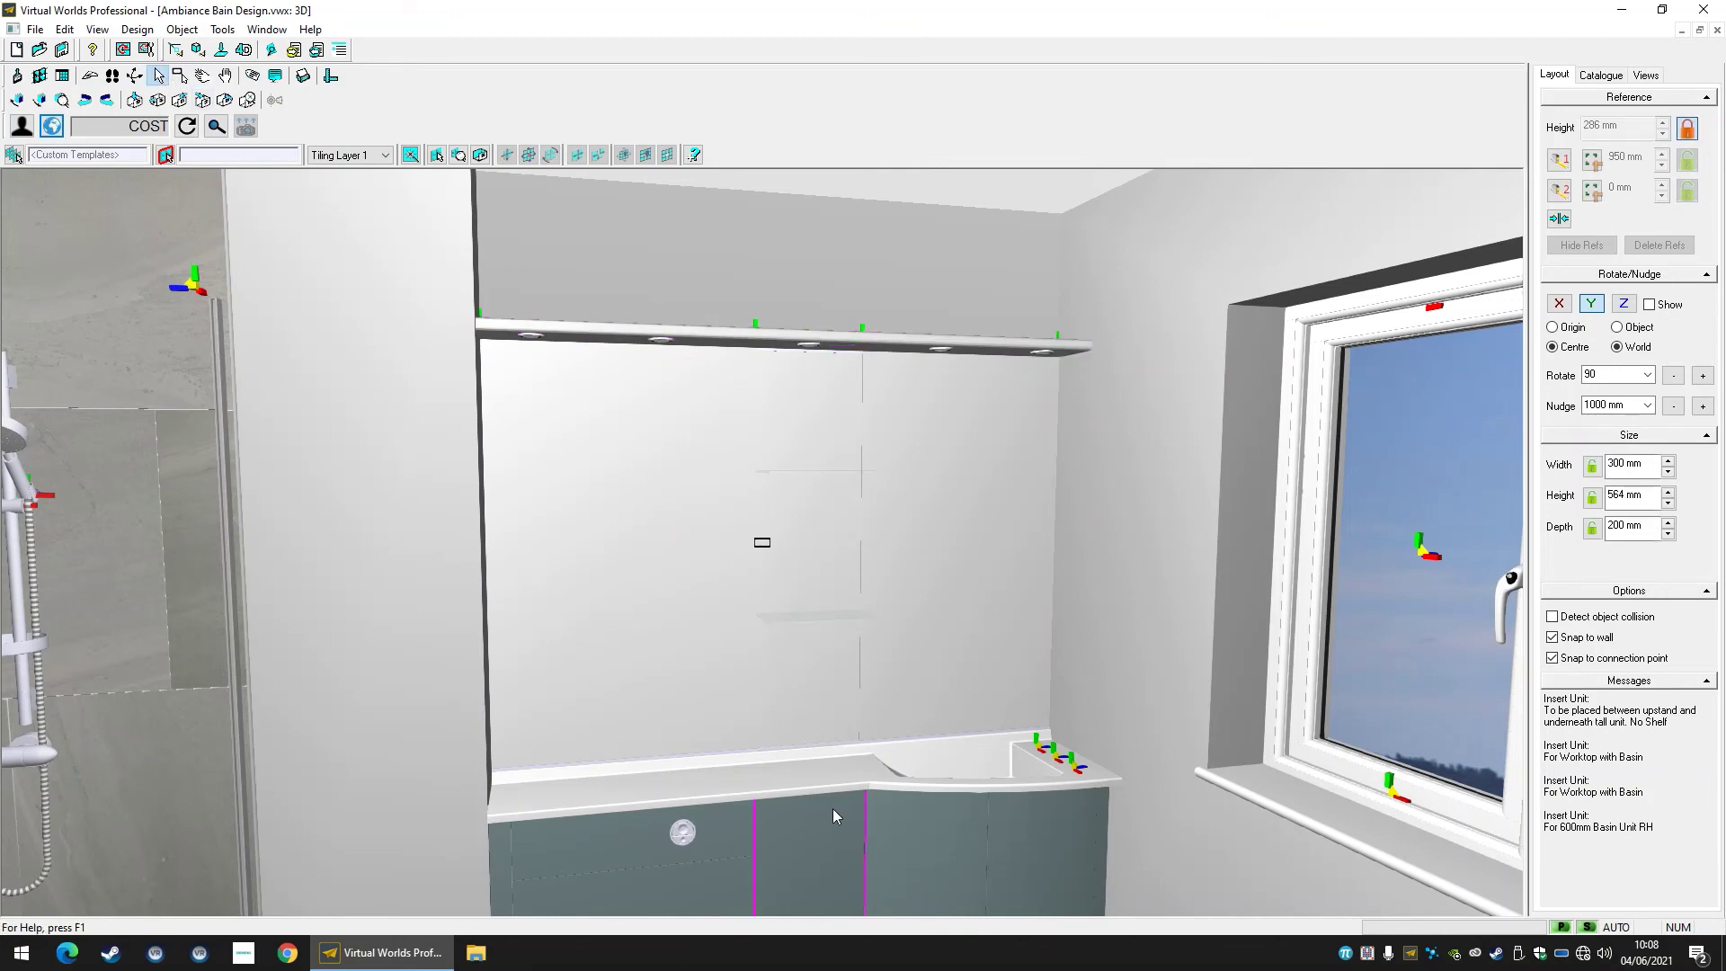
right_click(832, 807)
mouse_move(969, 598)
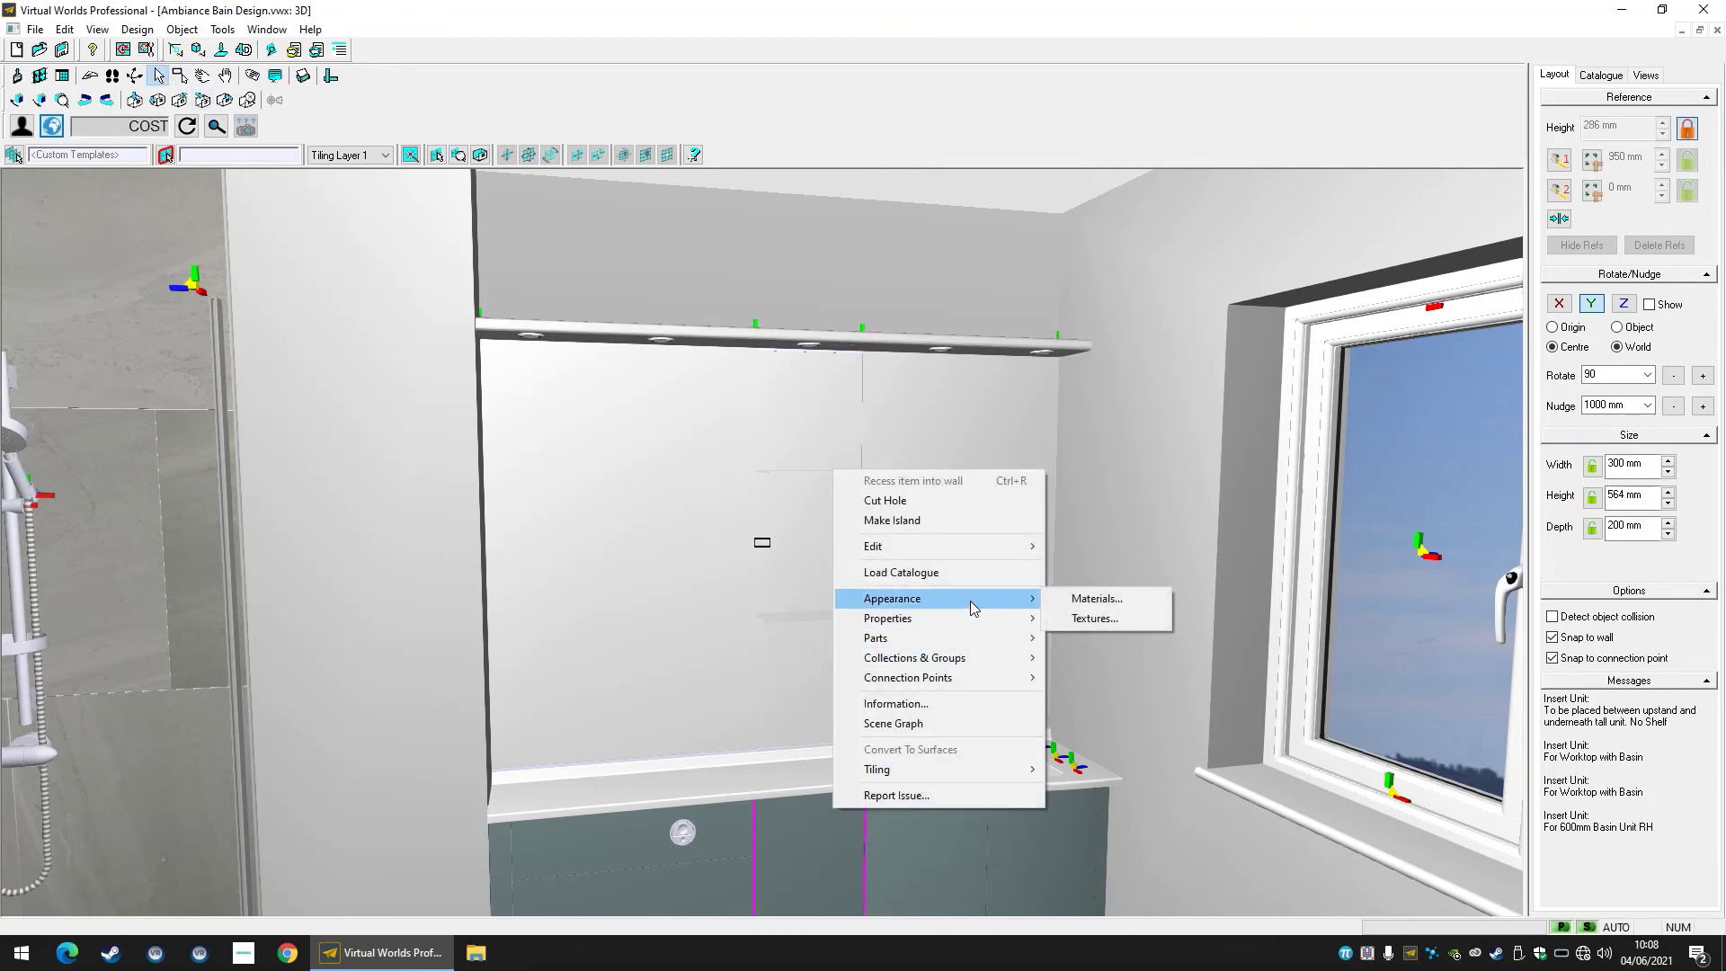
left_click(1153, 626)
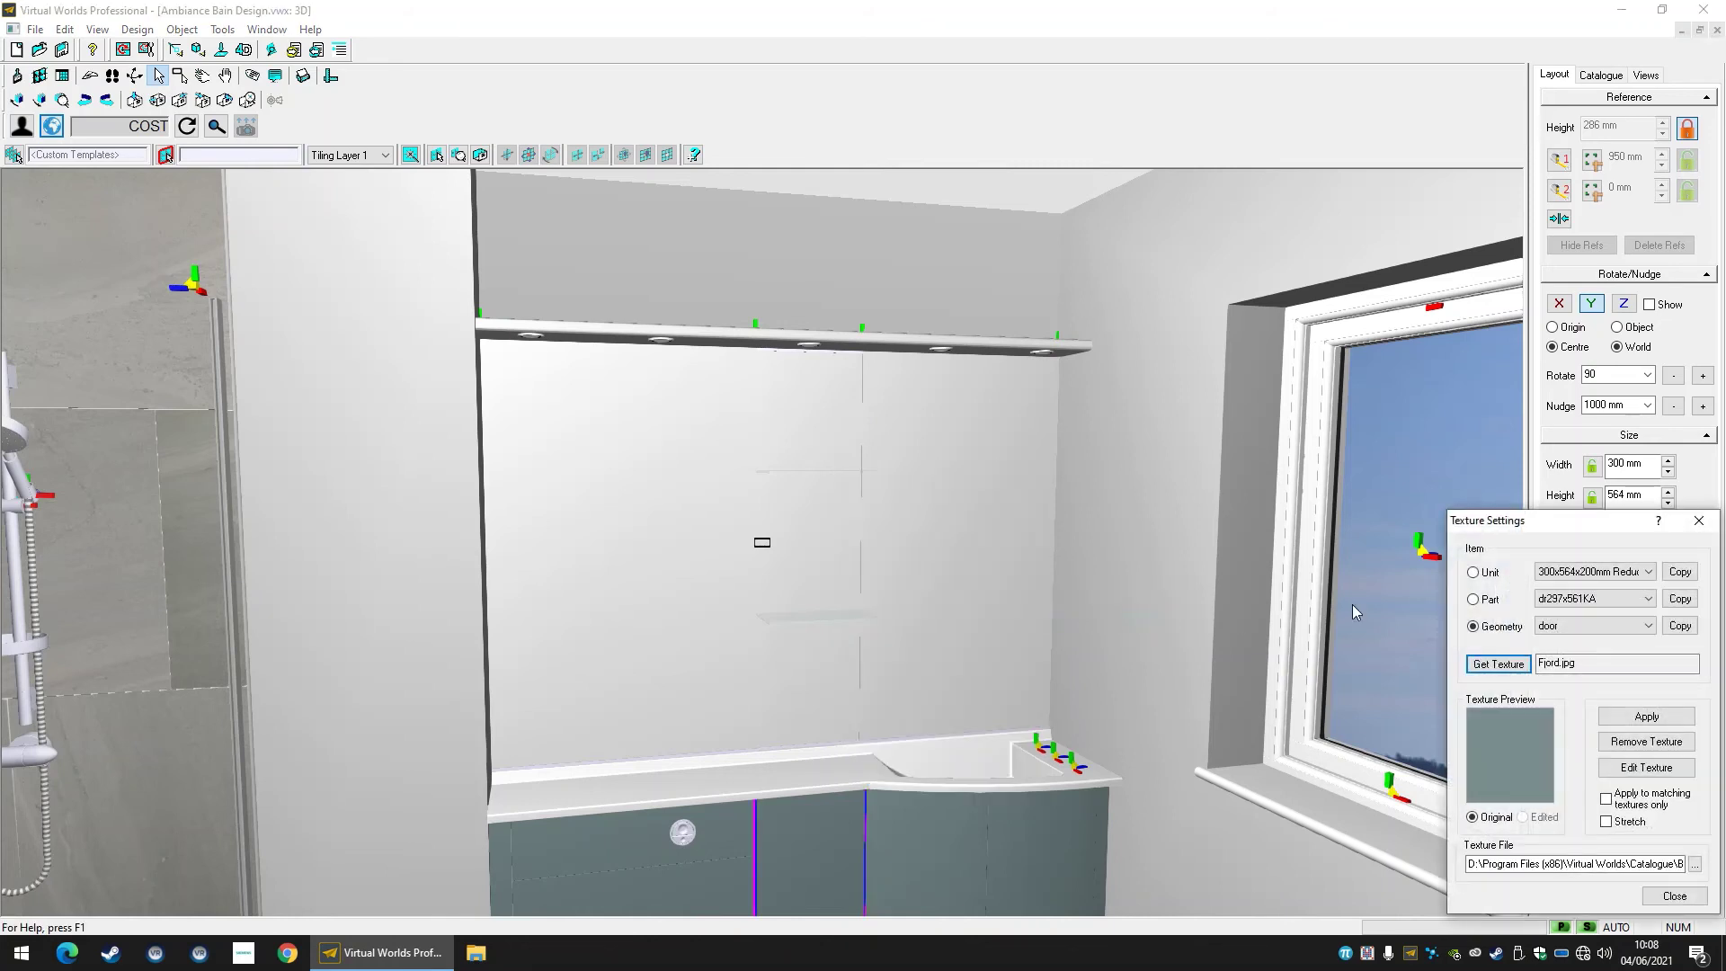
left_click_drag(1558, 526, 1267, 397)
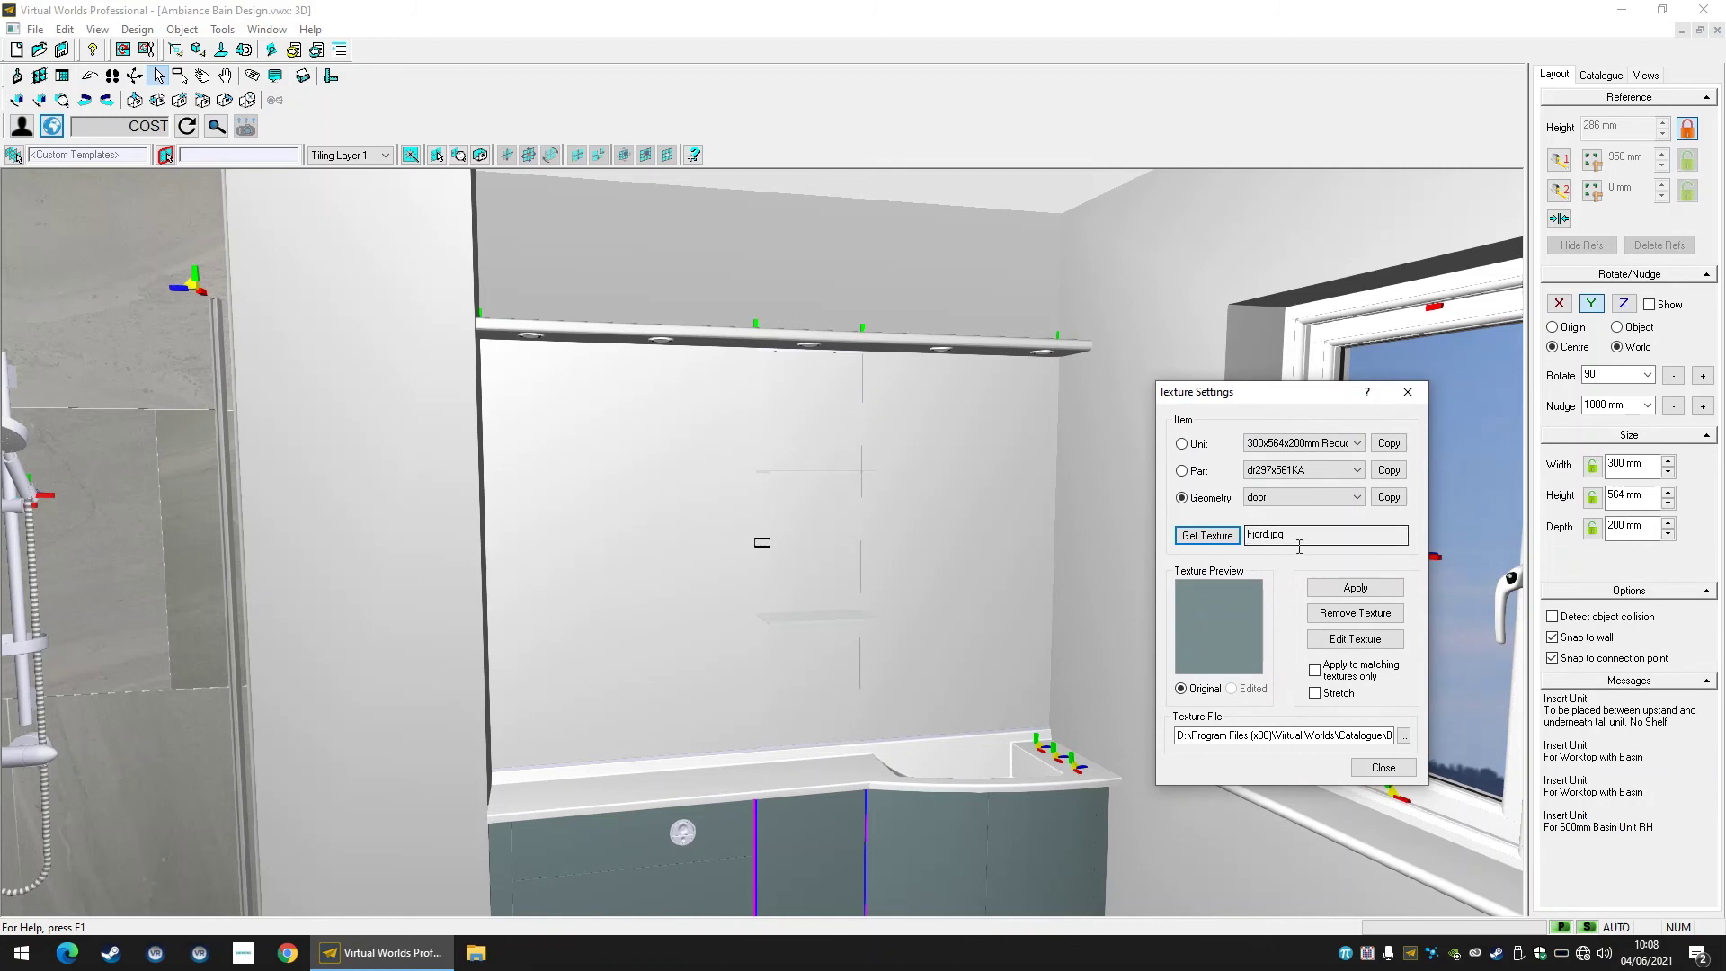
Apply the Fjord.jpg texture to the lighting pelmet's front and main body, and close the texture settings.
left_click(870, 342)
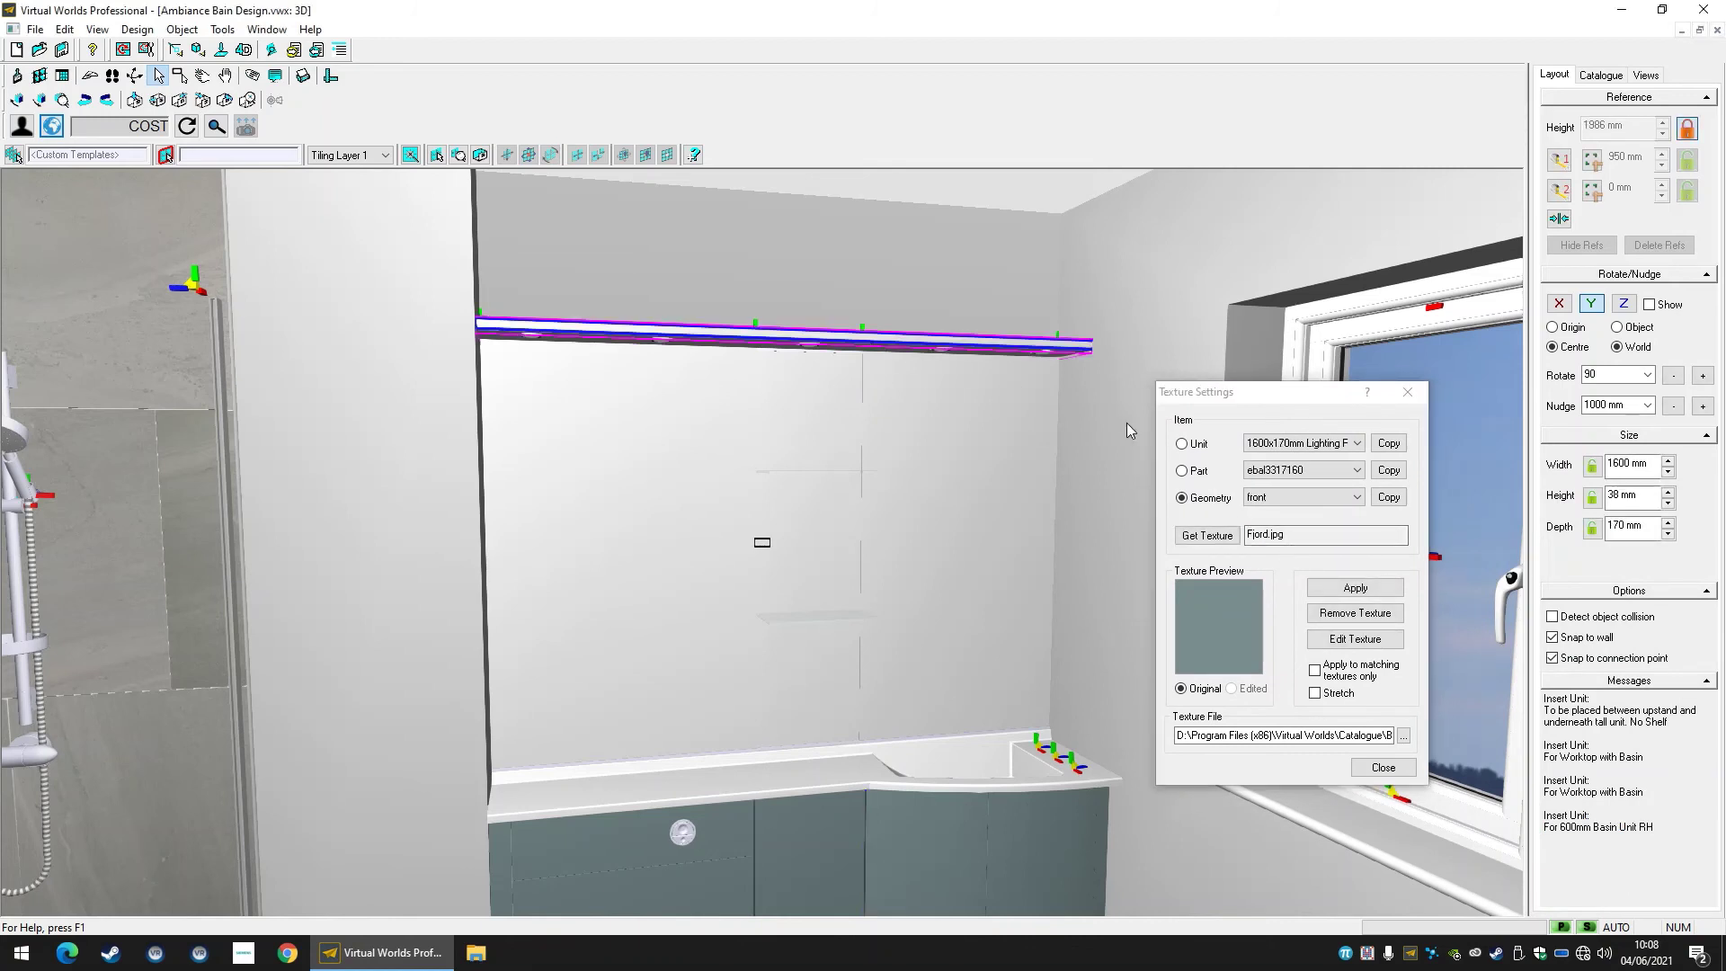
left_click(1368, 598)
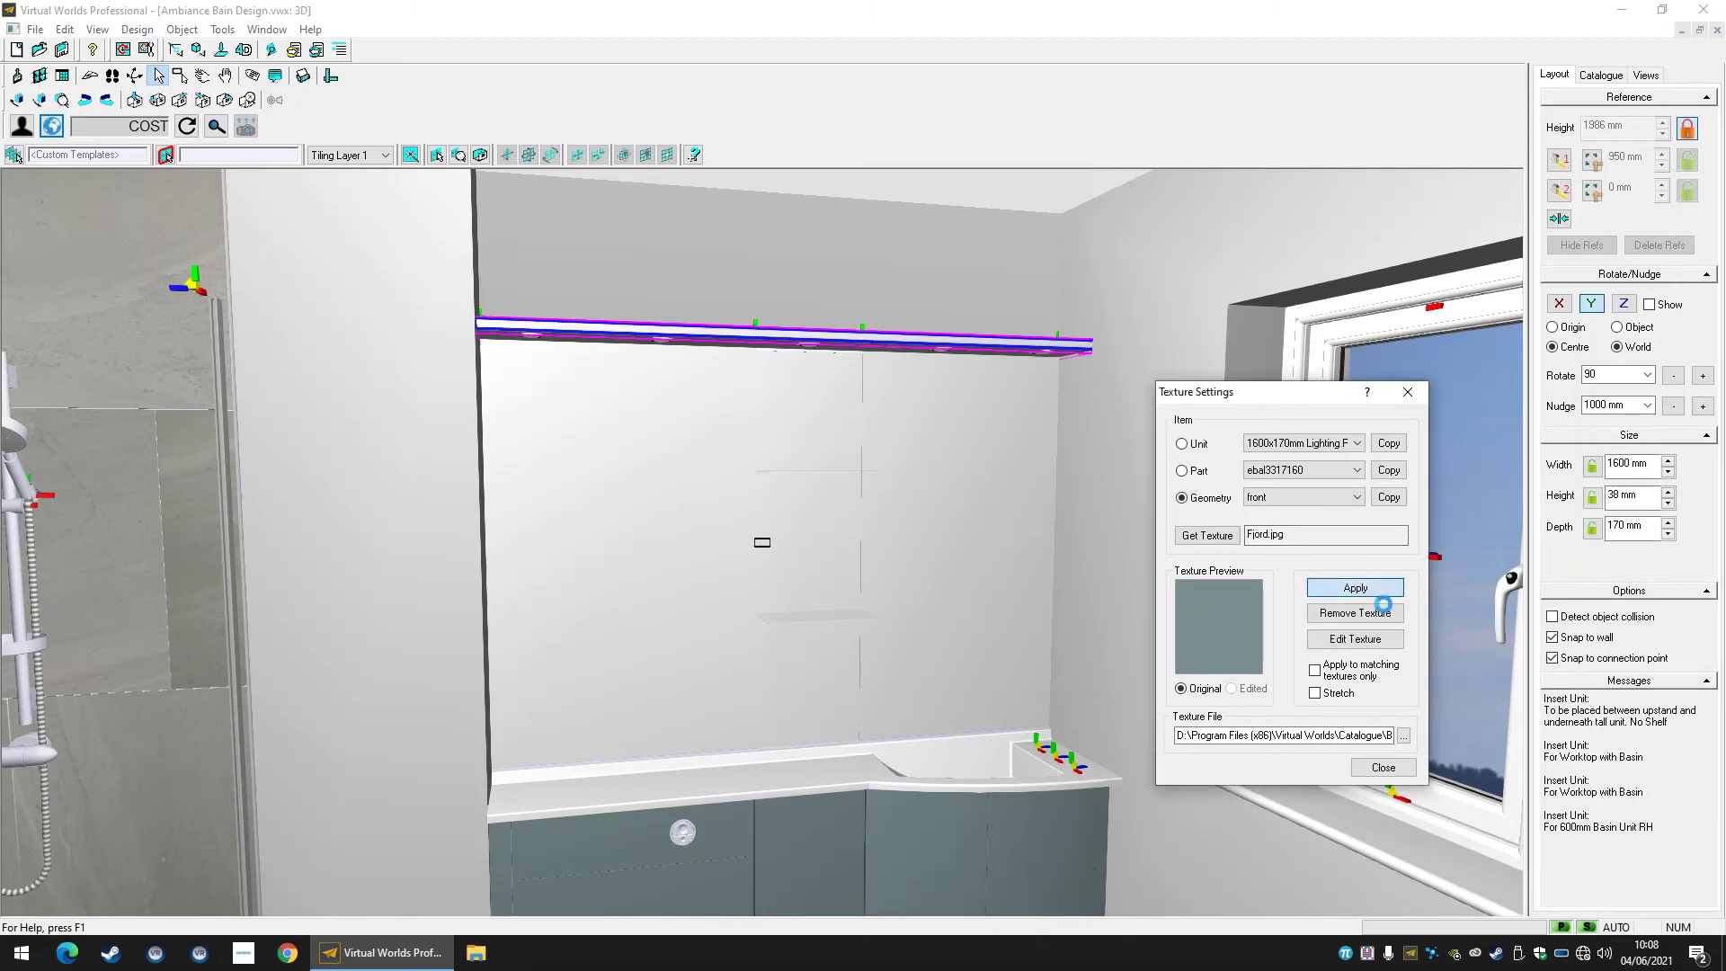
left_click(908, 349)
left_click(1373, 594)
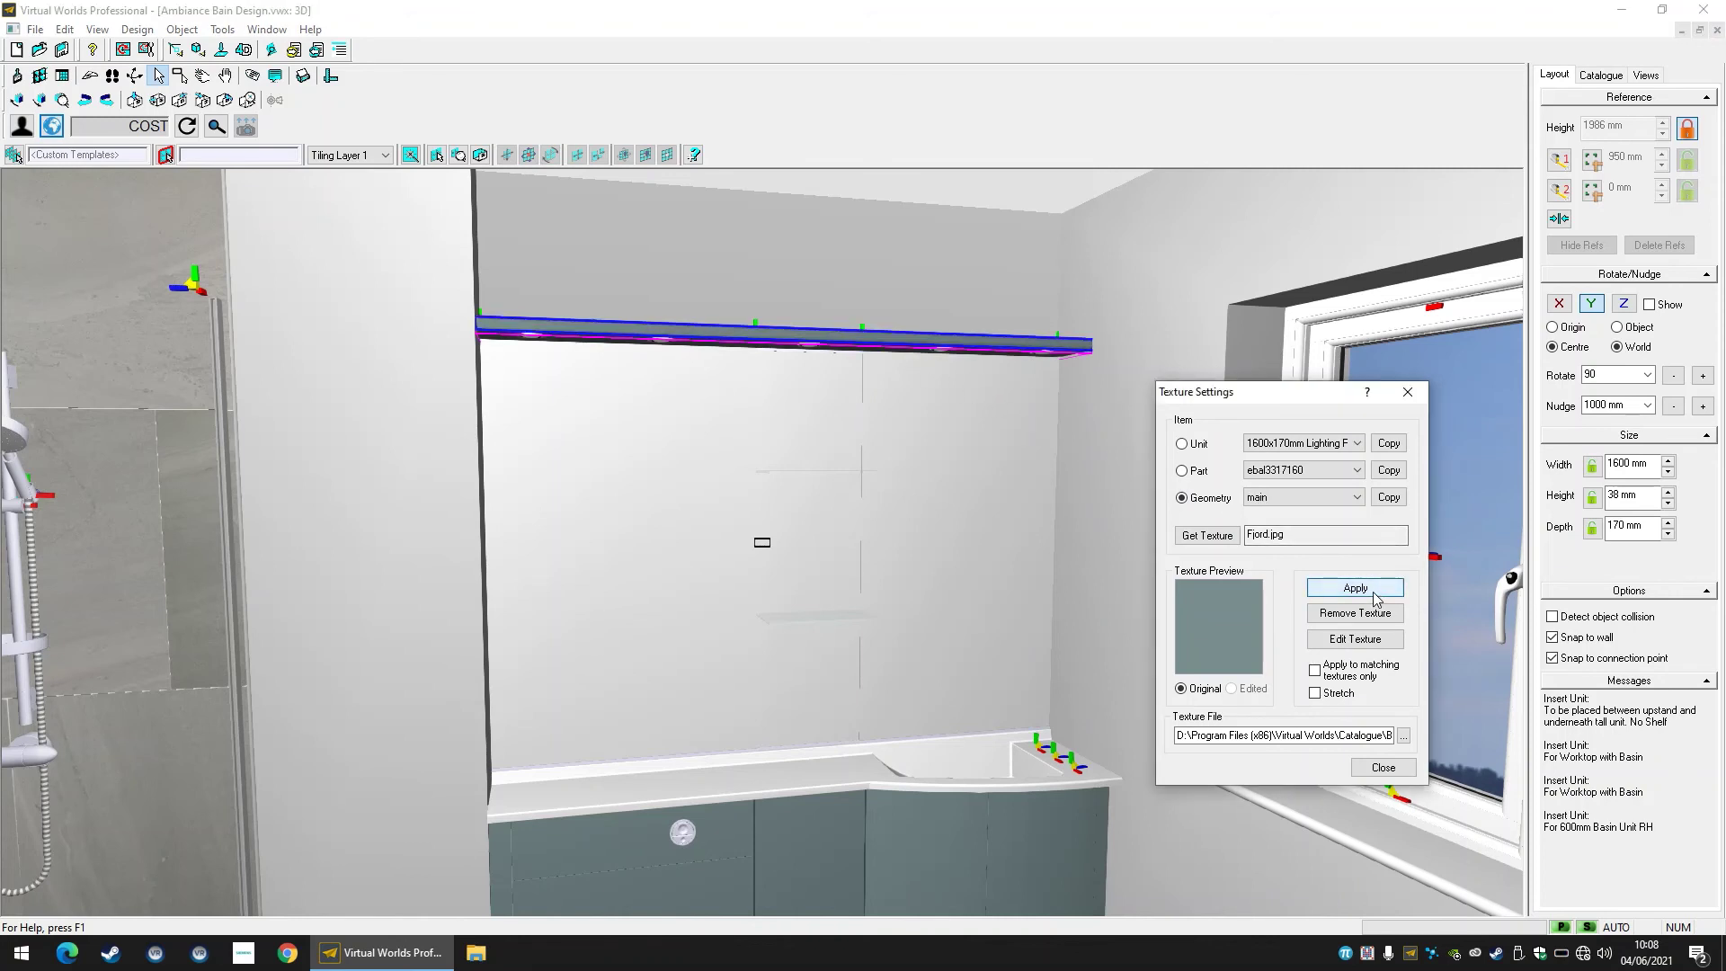
left_click(1372, 593)
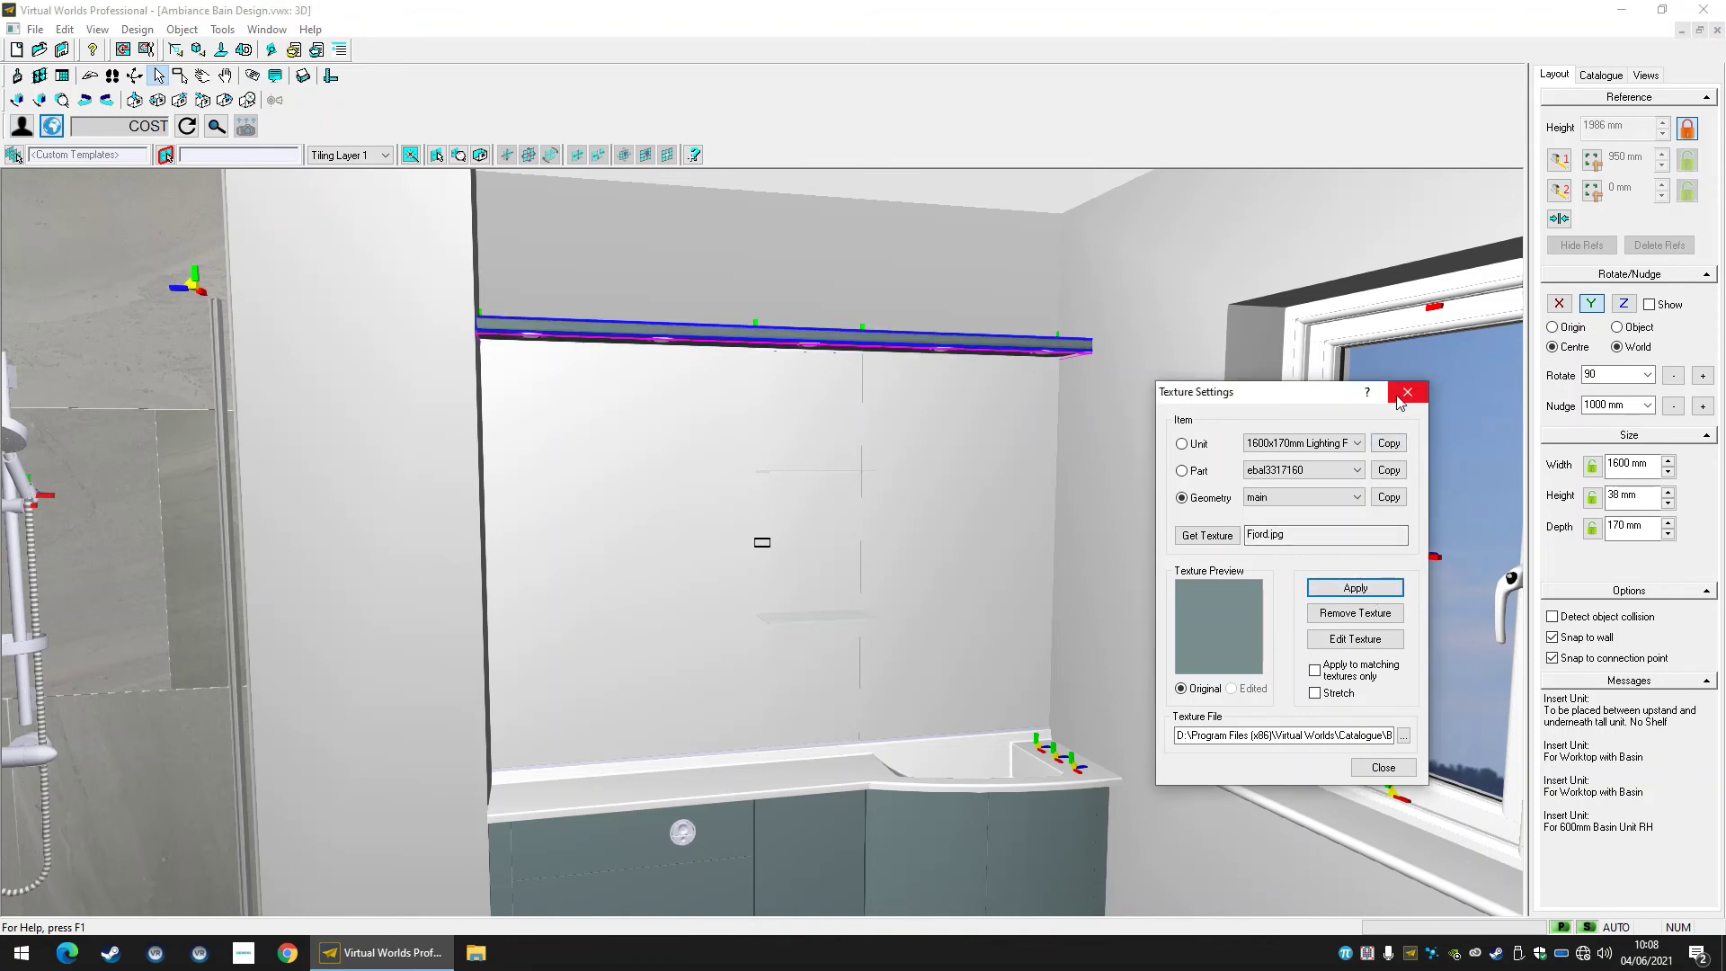
left_click(1086, 315)
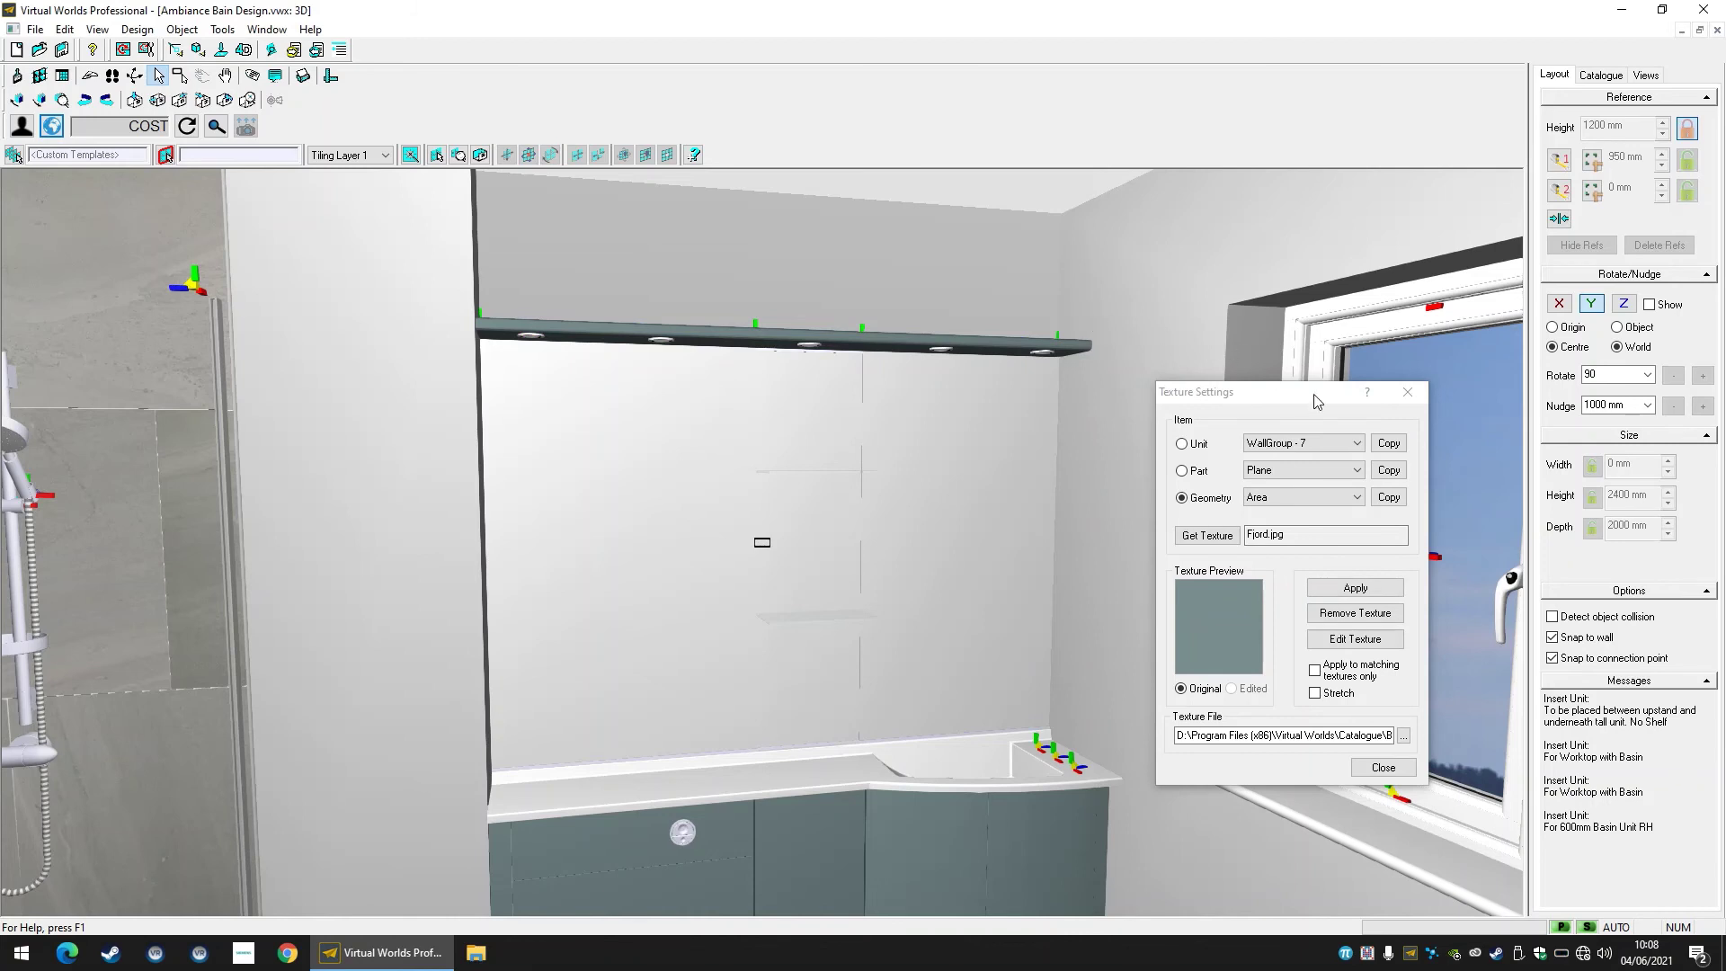
left_click(1407, 392)
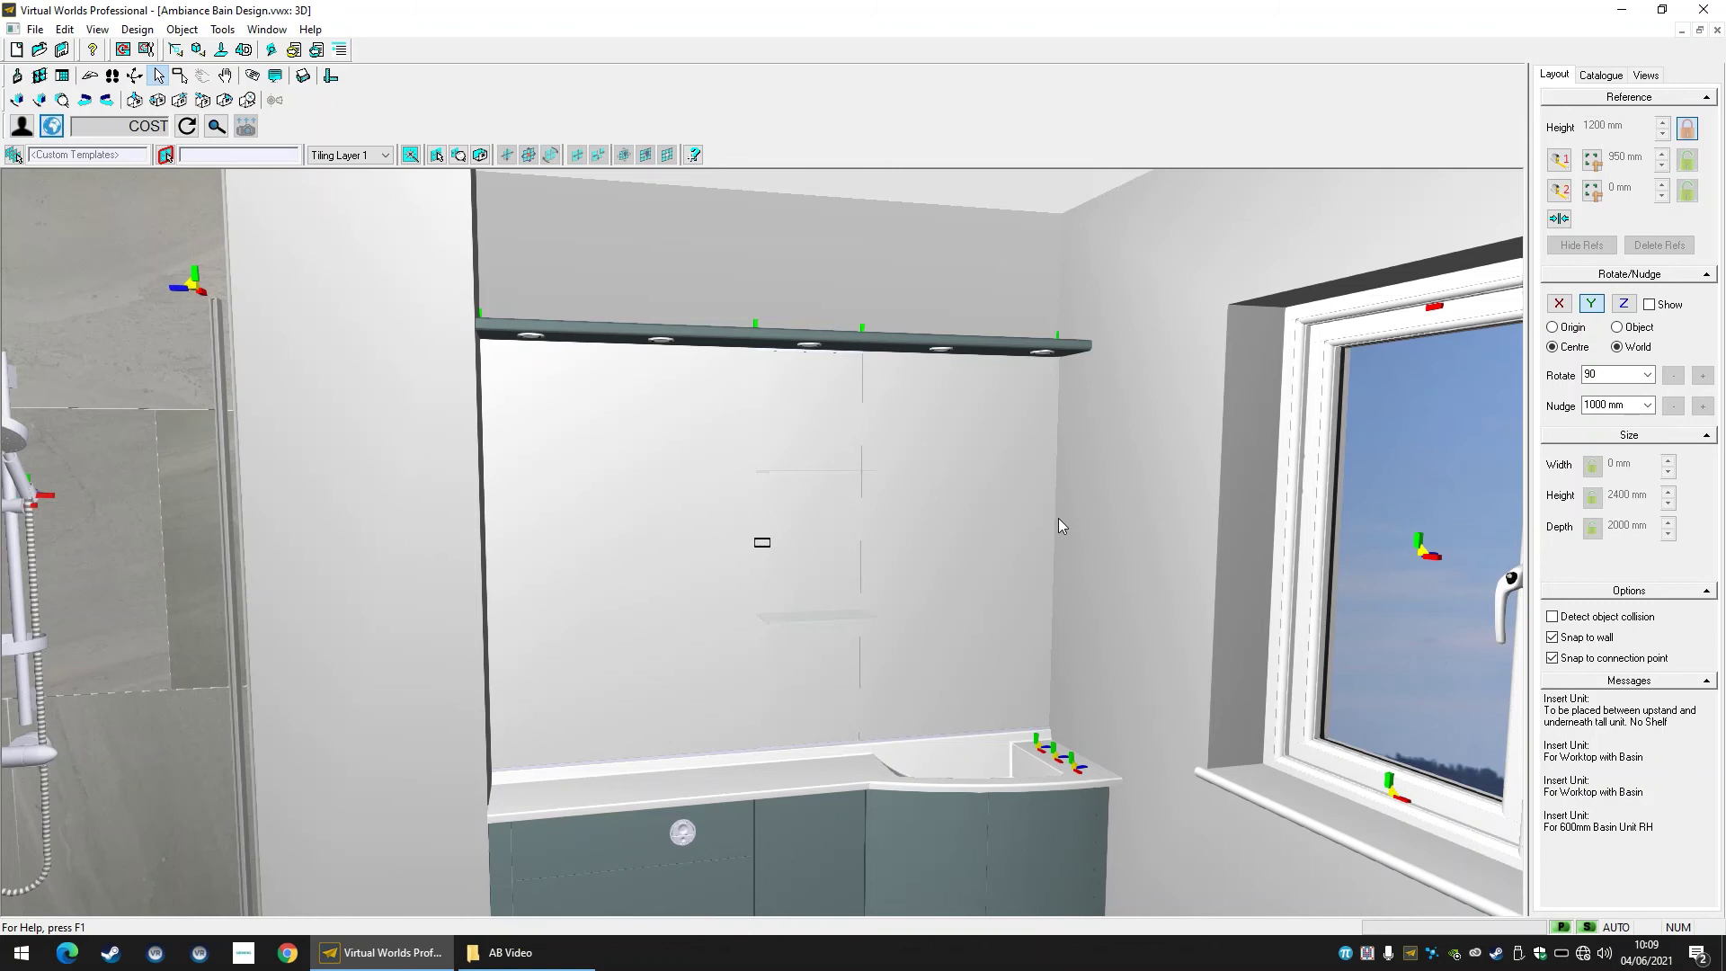
Use Range change to restyle all fitted furniture with F79 Deauville doors and M737 Ebony carcases, and accept the update message.
left_click(1601, 76)
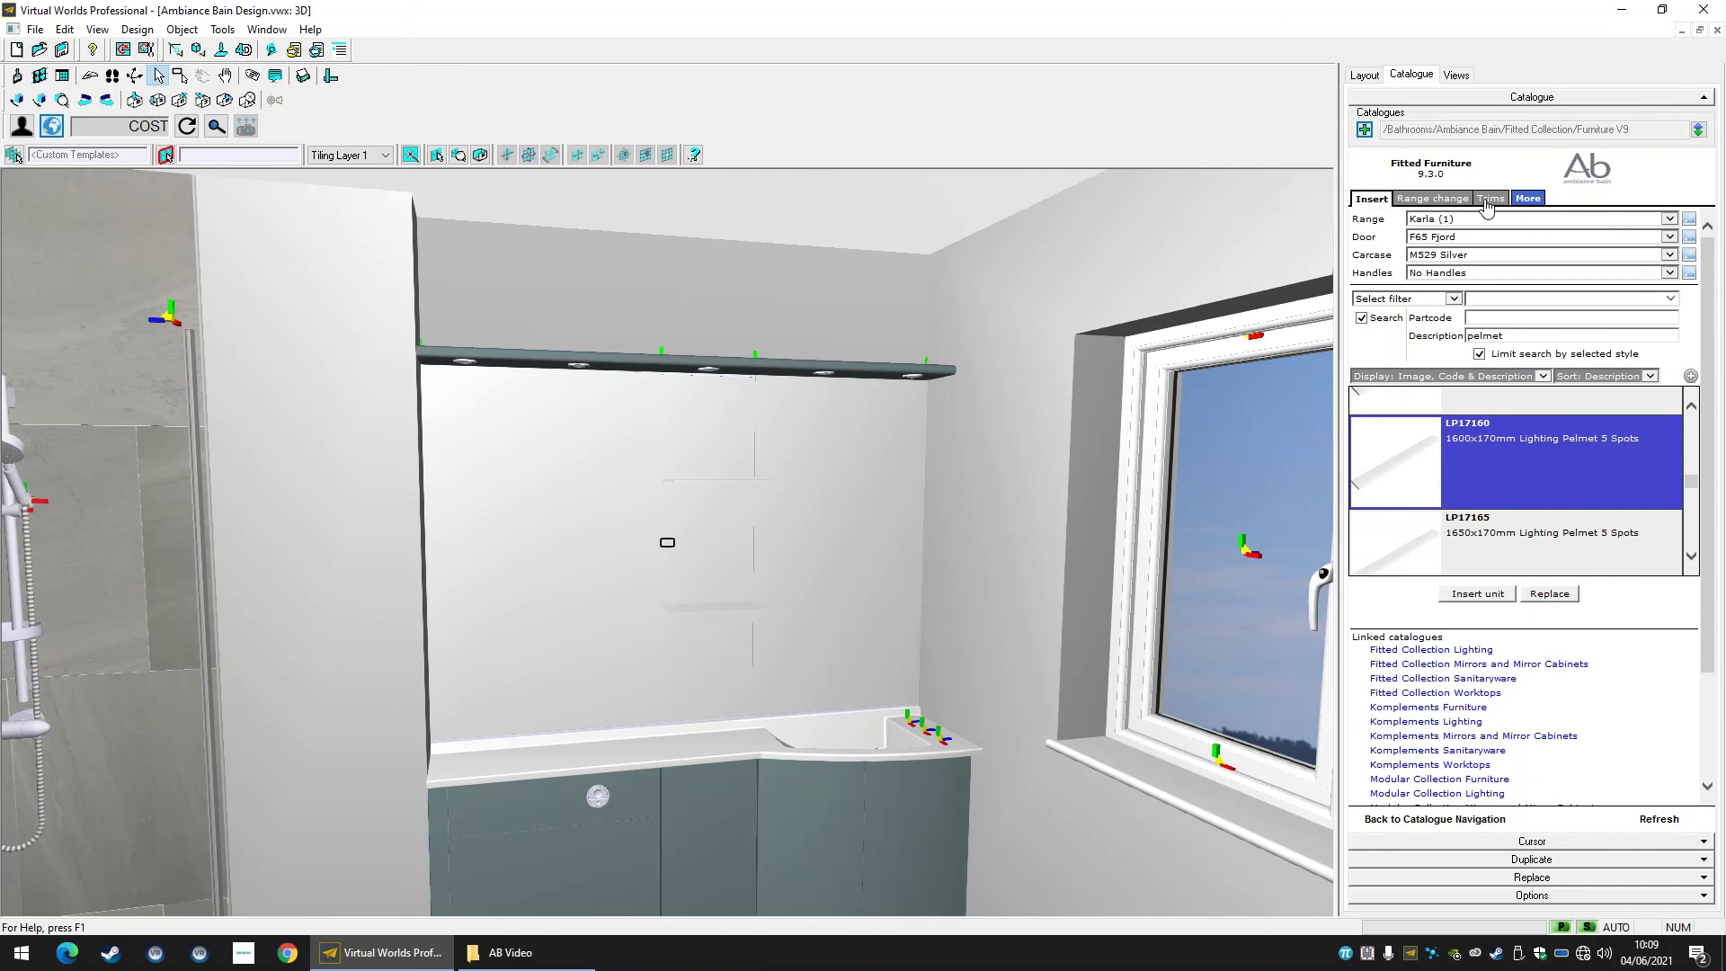
left_click(1450, 201)
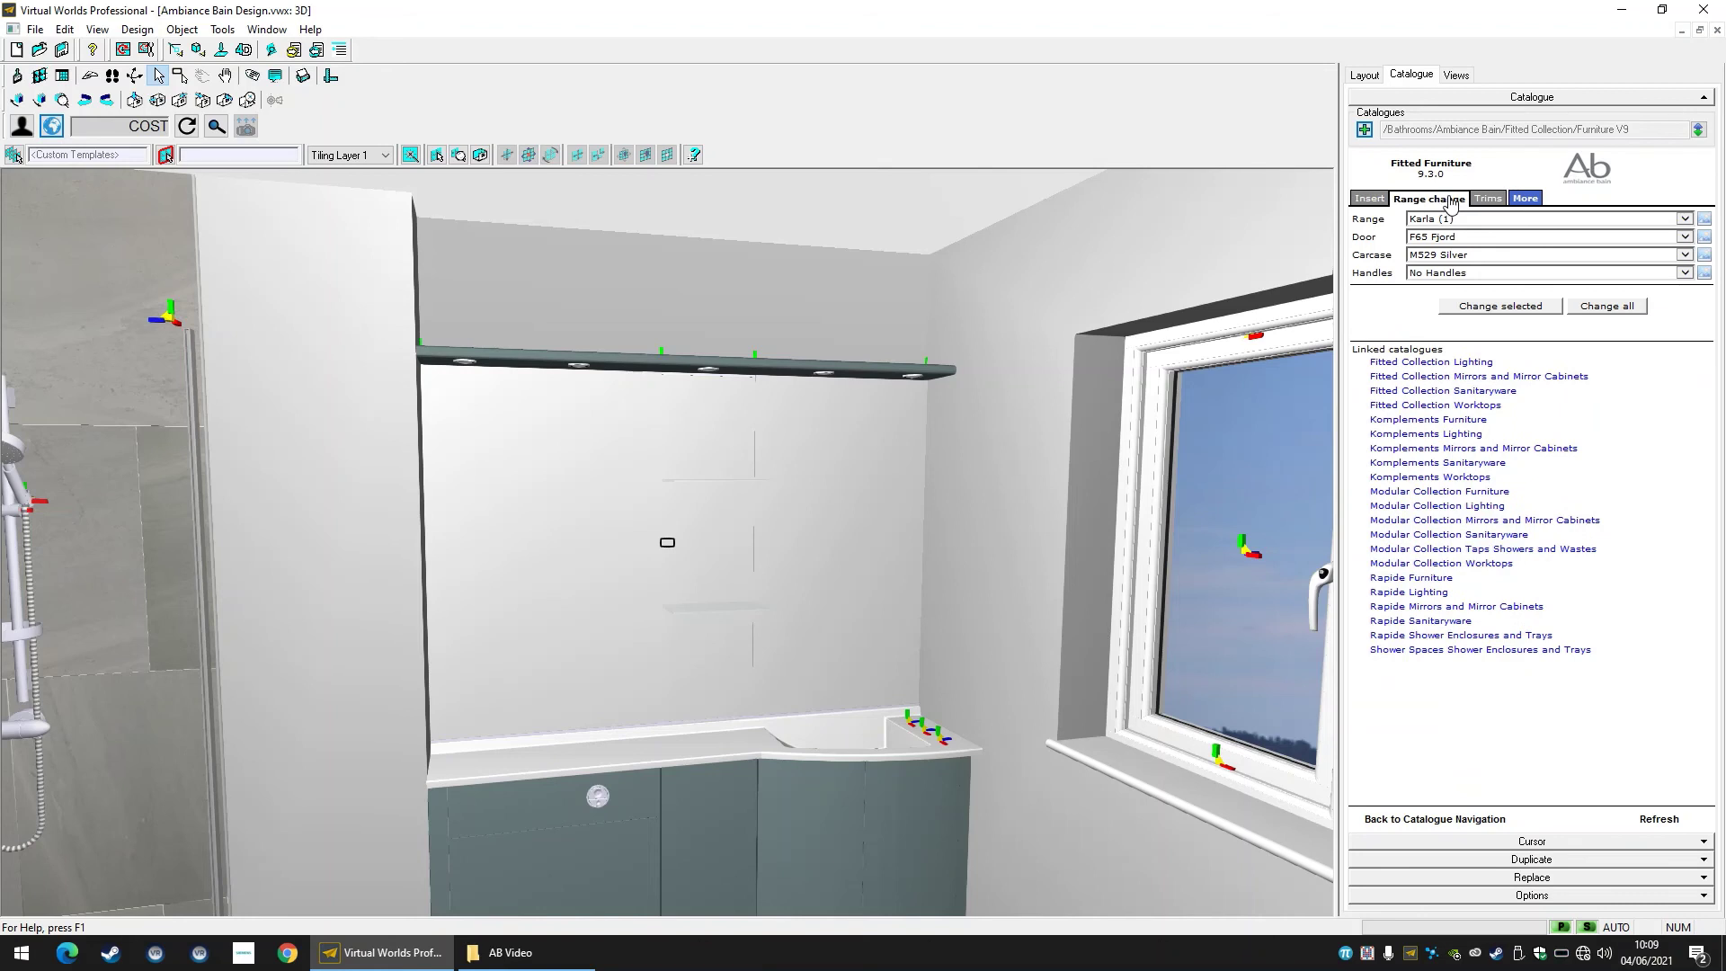
left_click(1704, 237)
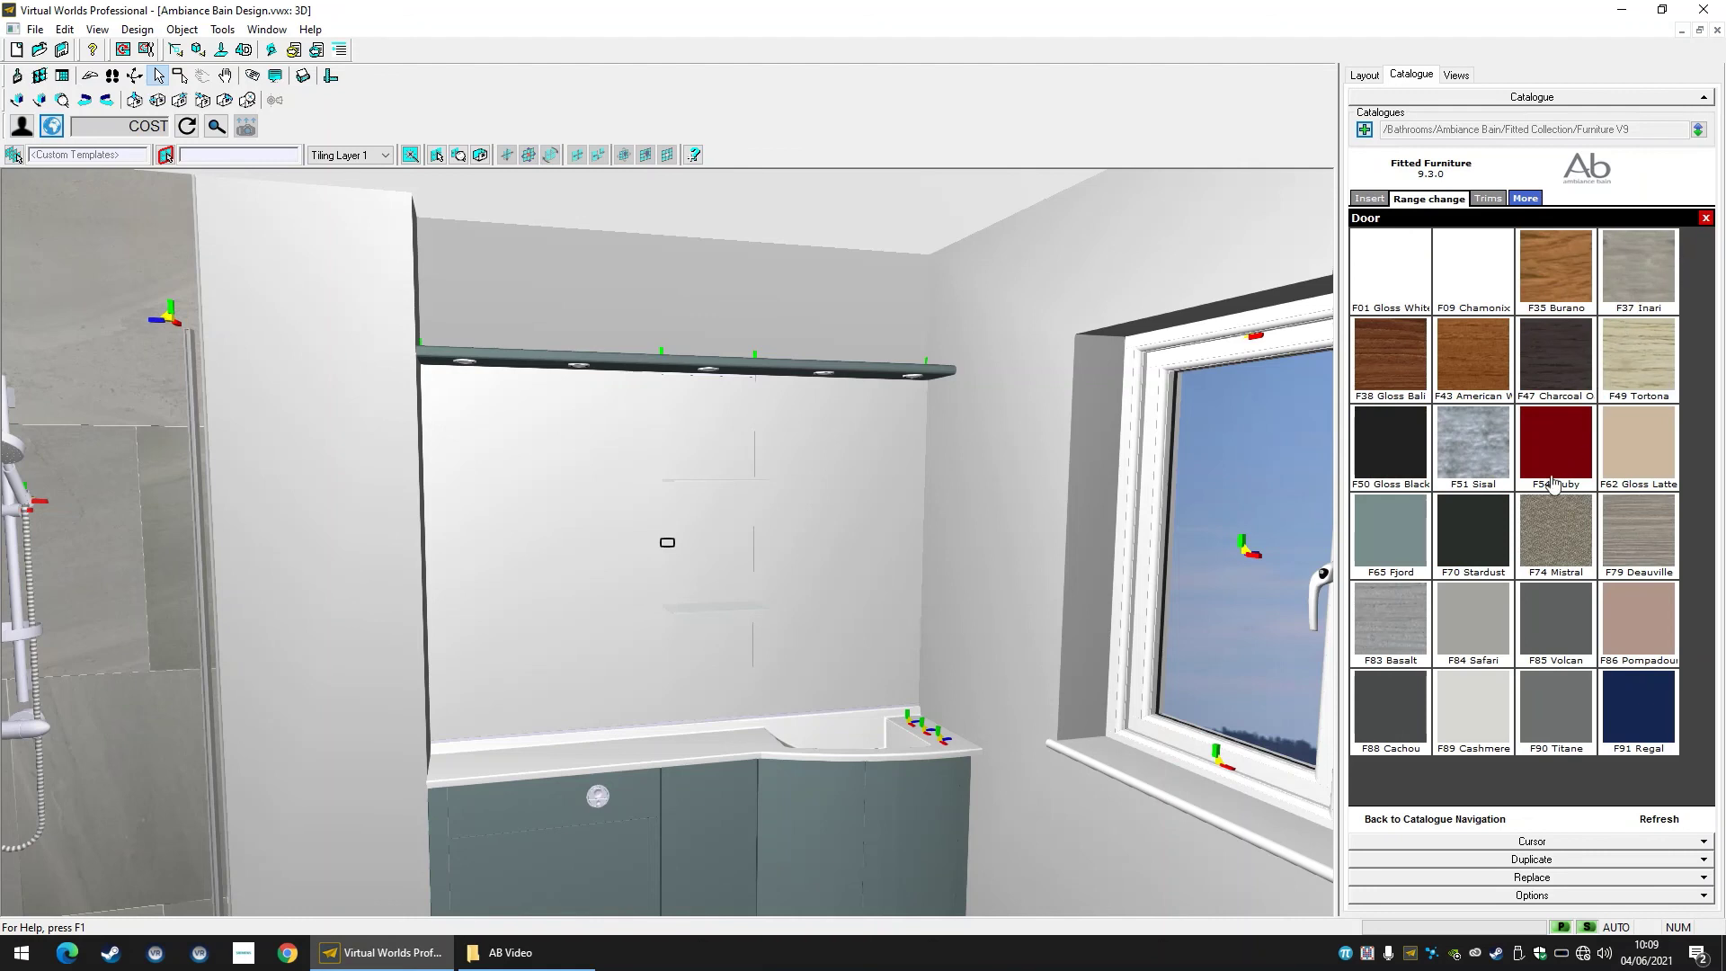
left_click(1643, 534)
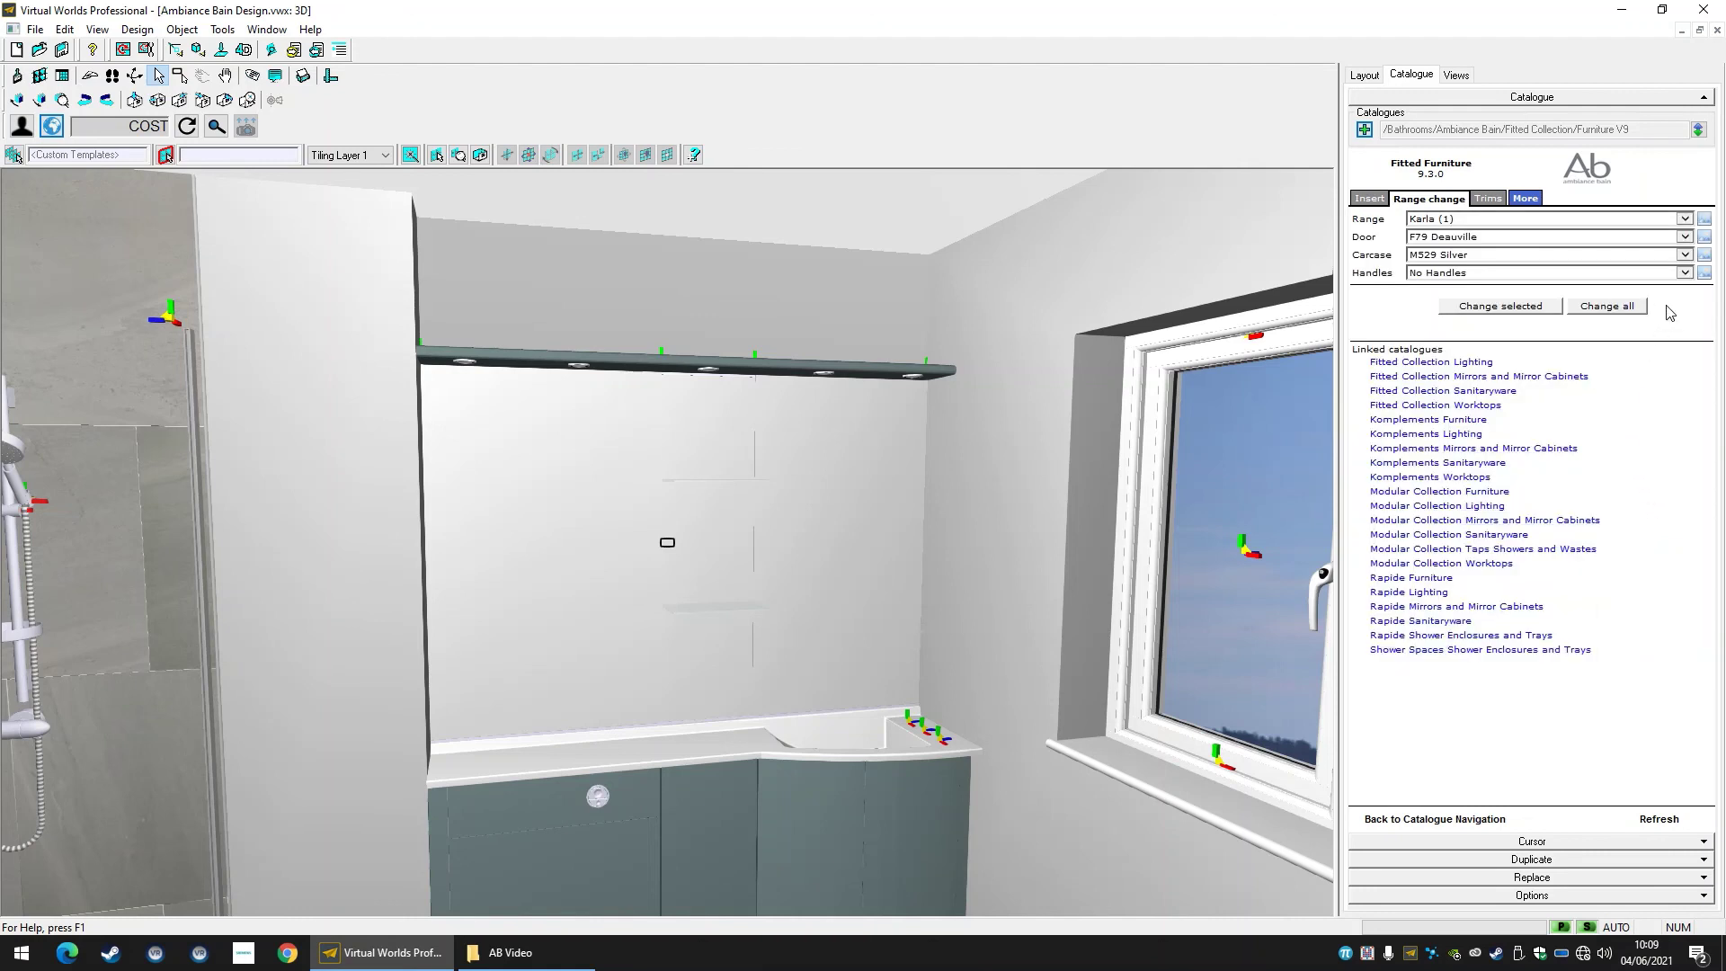
left_click(1711, 261)
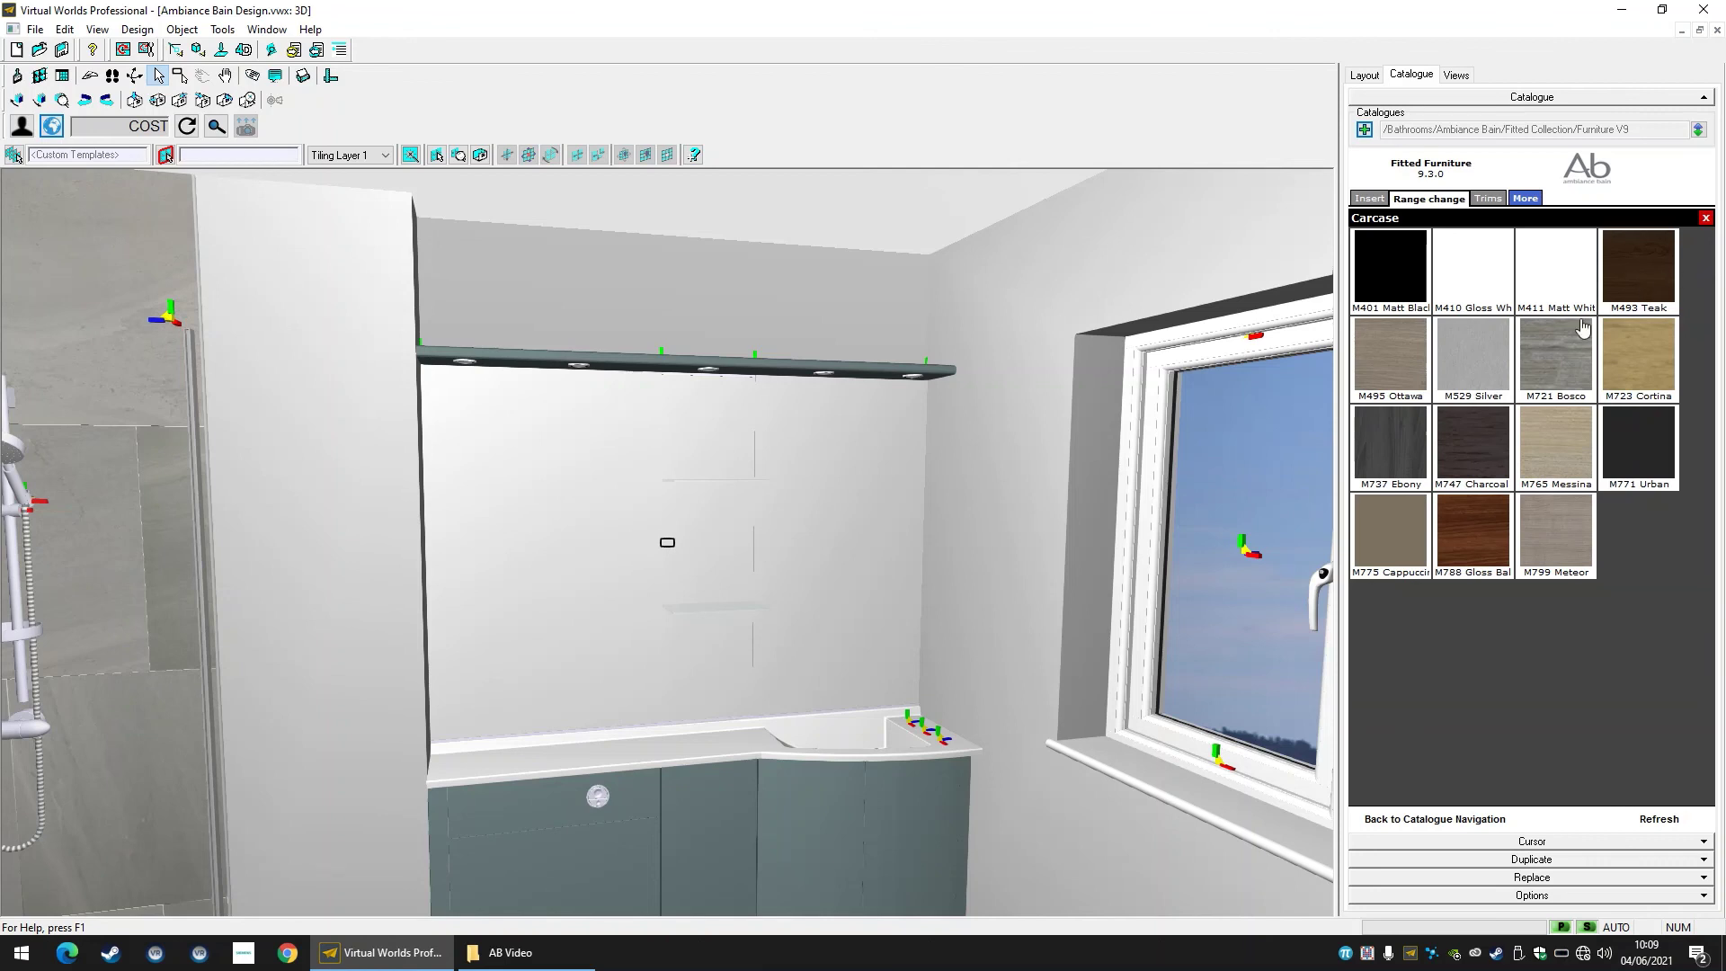
left_click(1407, 445)
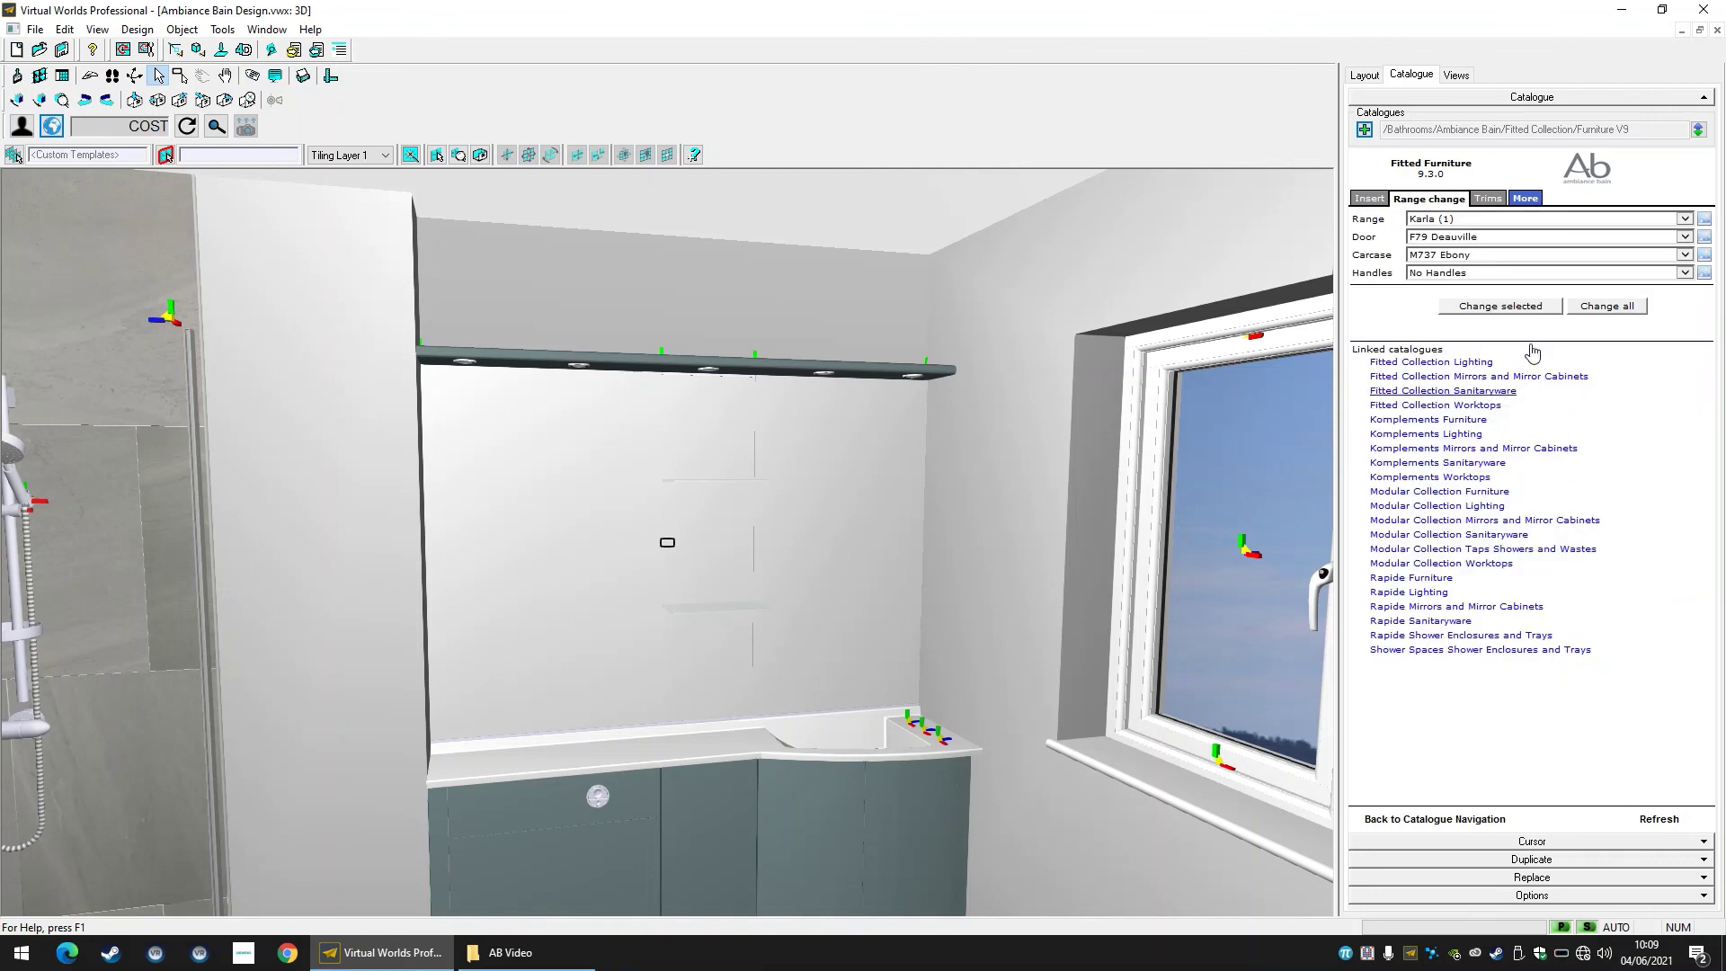
left_click(1631, 308)
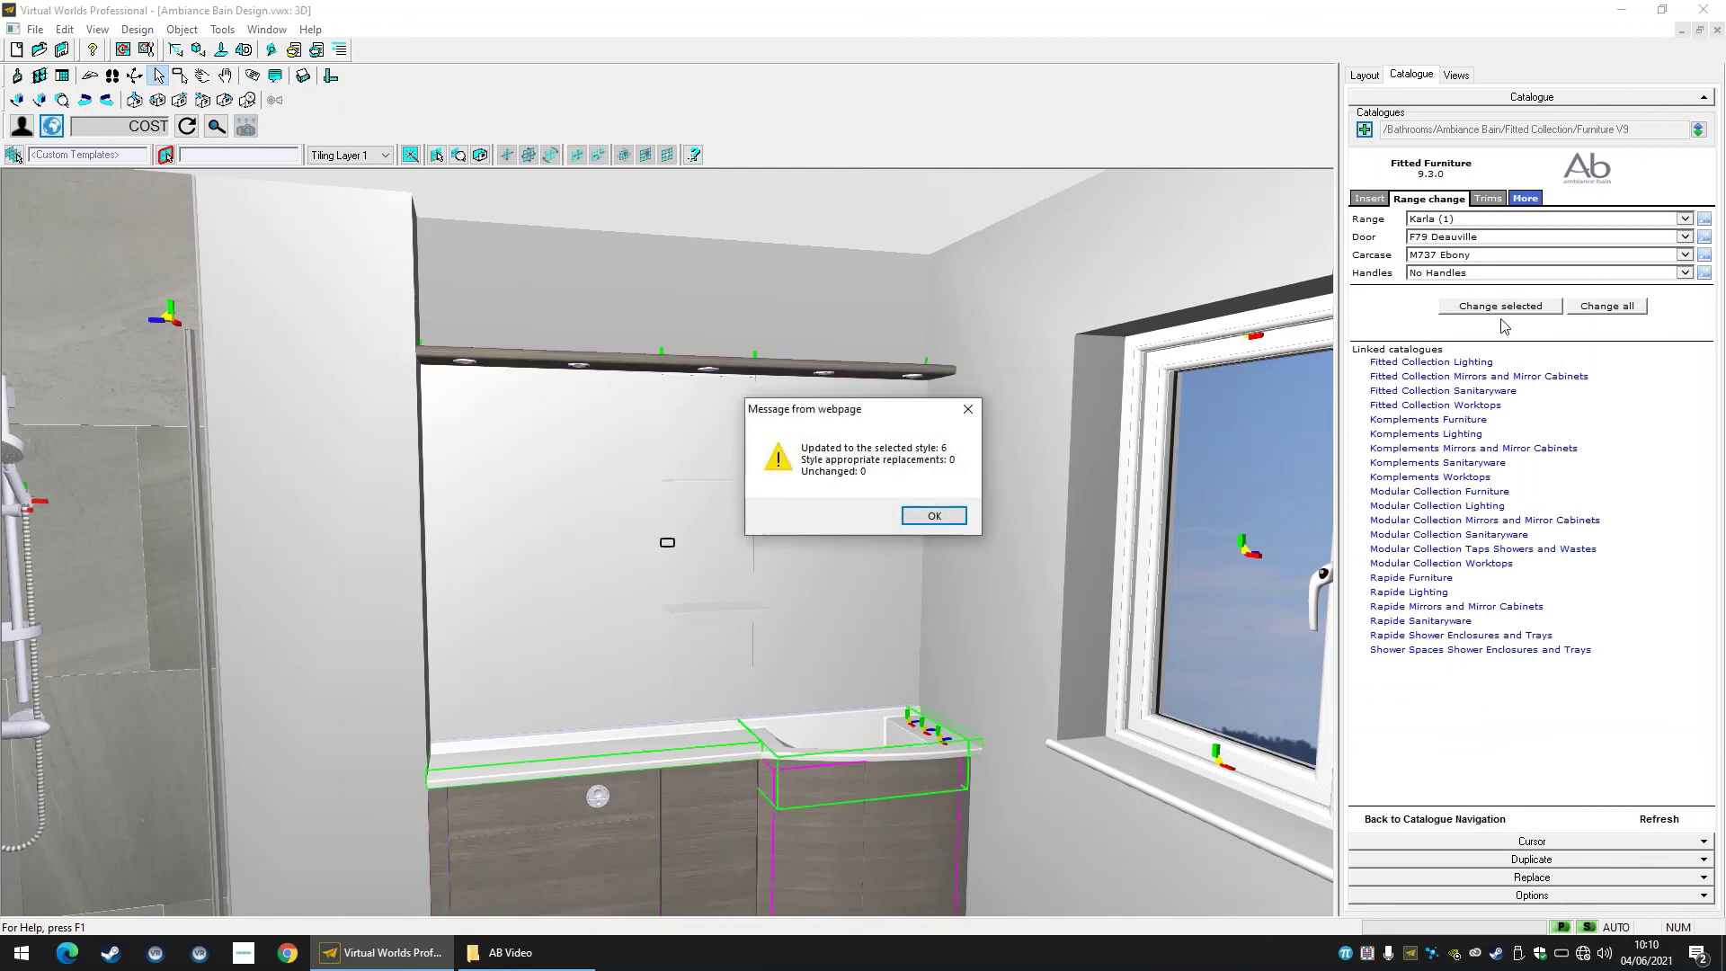
left_click(942, 513)
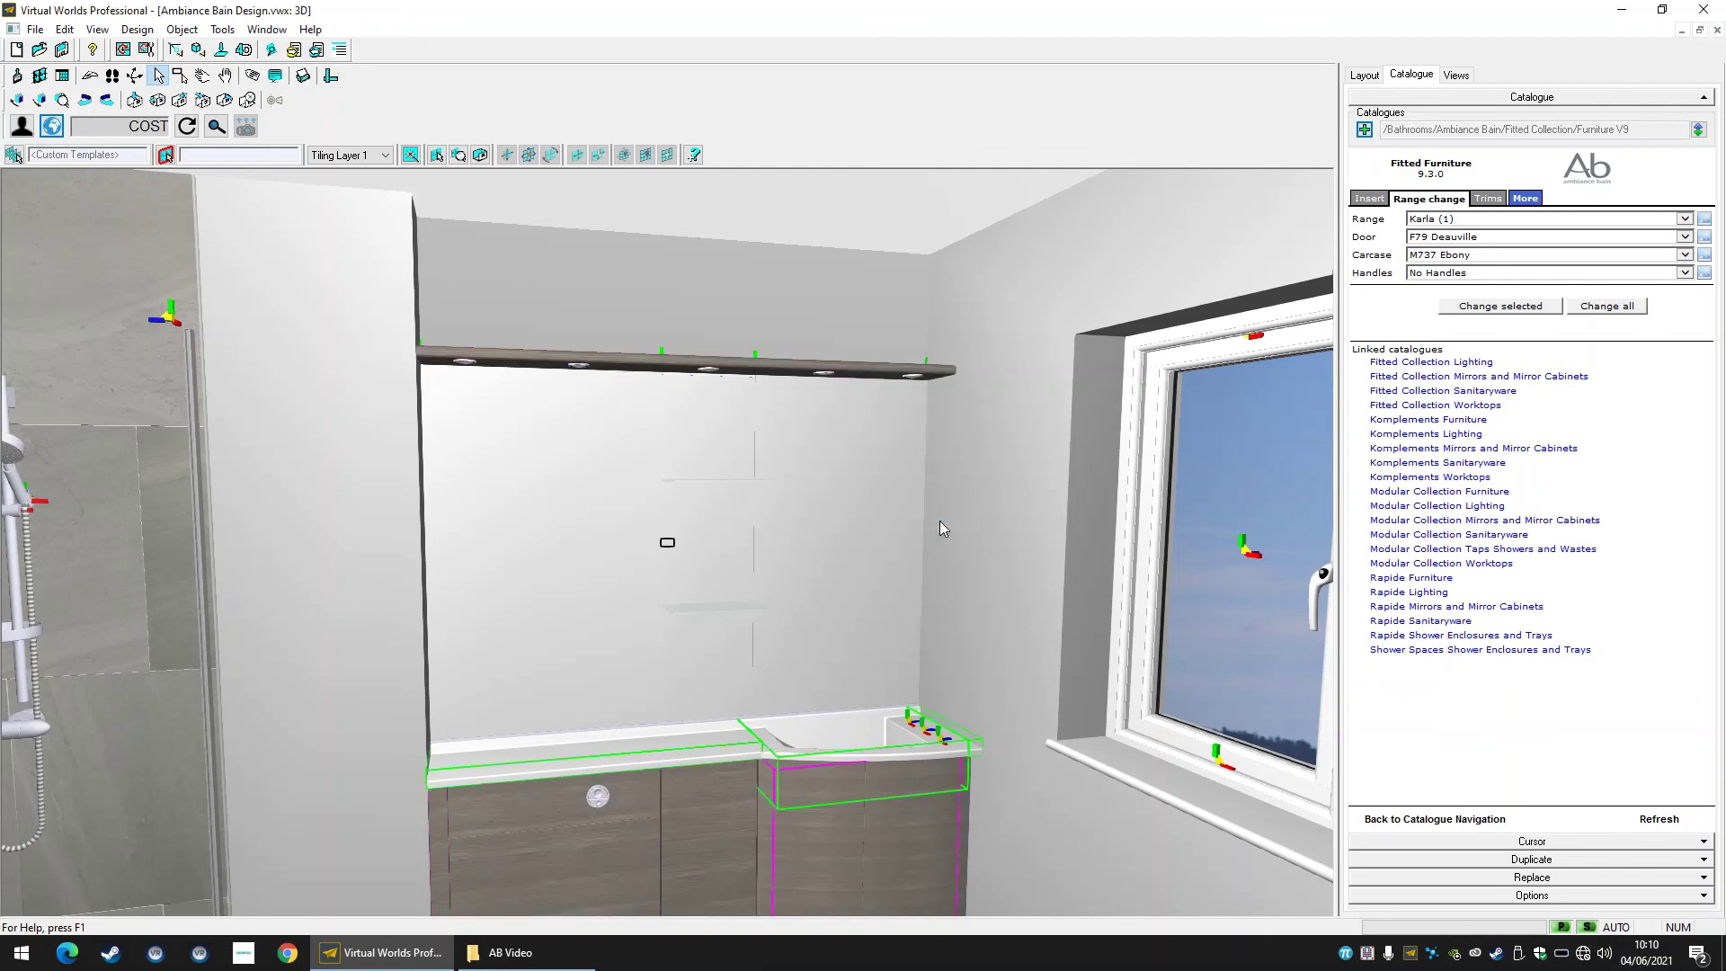
left_click(968, 519)
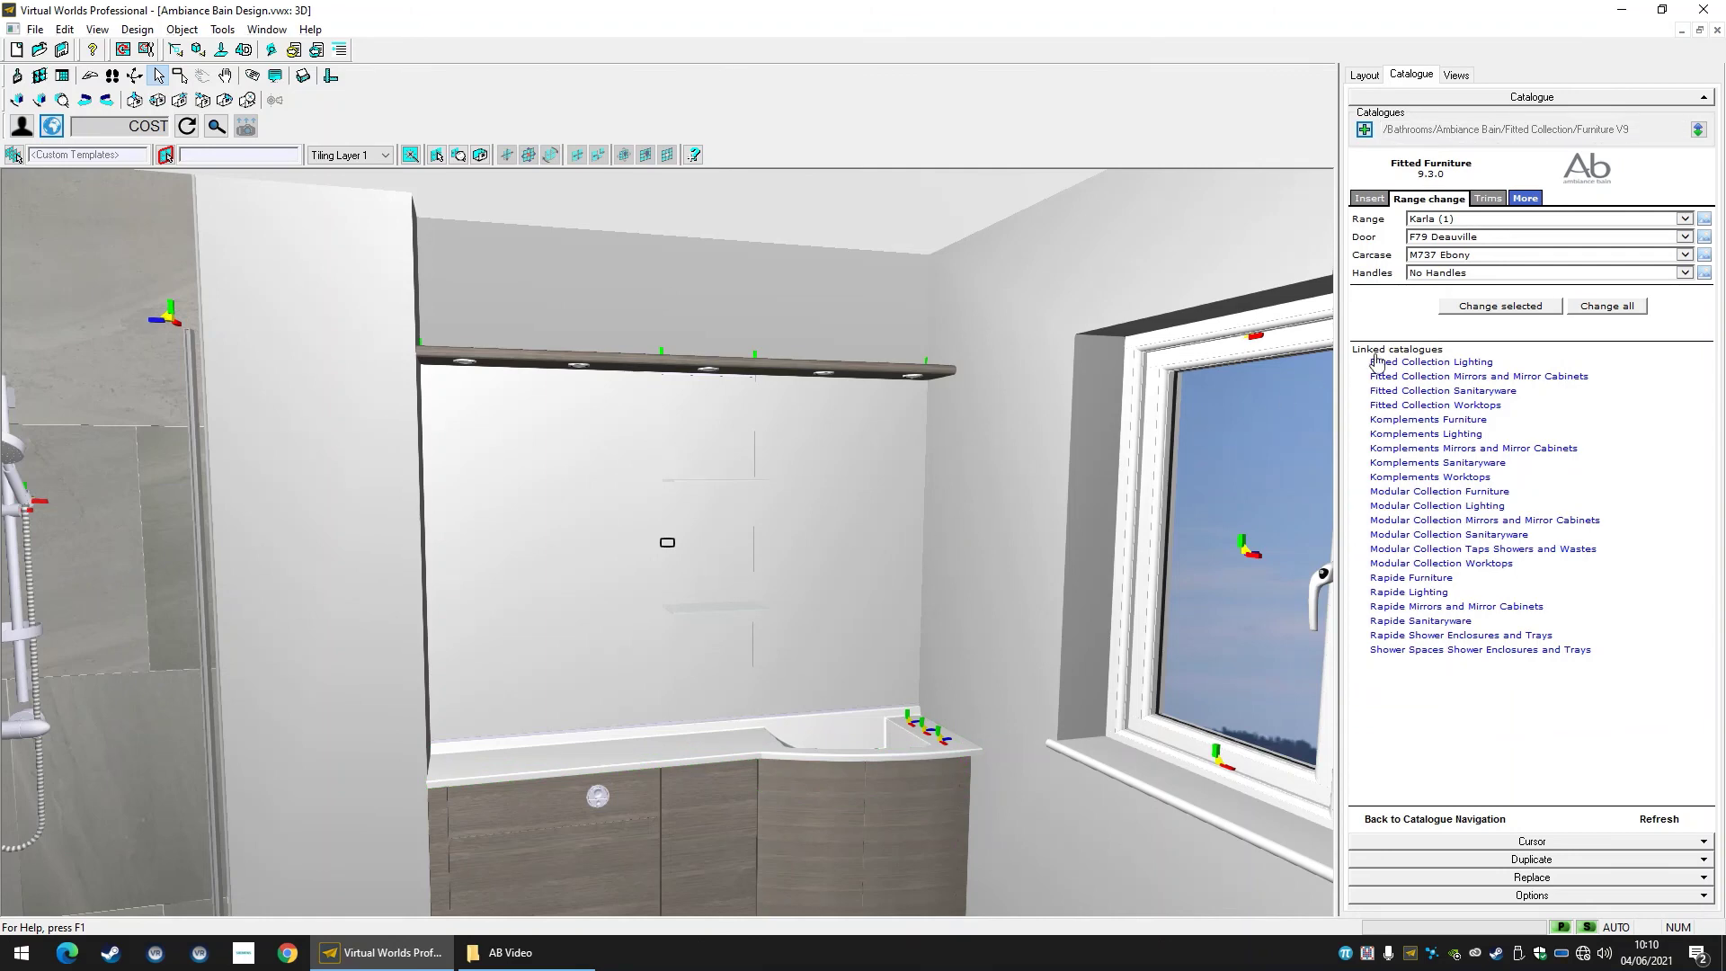
Restyle all fitted furniture with F65 Fjord doors and M529 Silver carcases using Range change.
left_click(1703, 237)
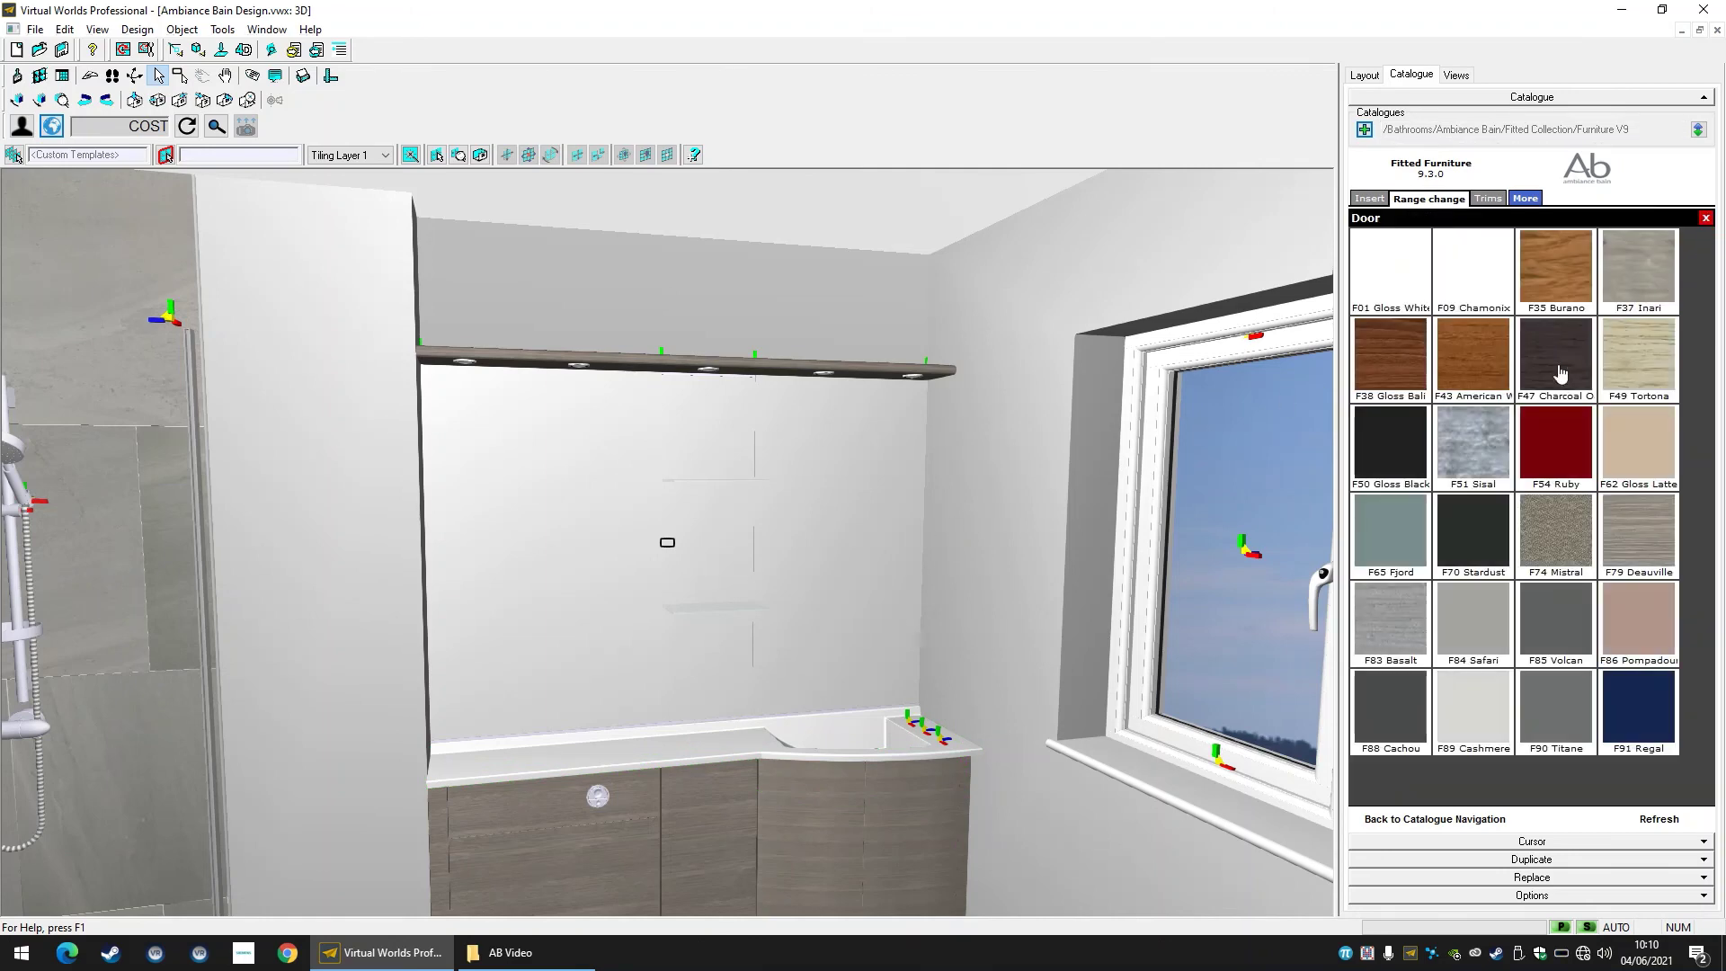
left_click(1387, 539)
left_click(1703, 255)
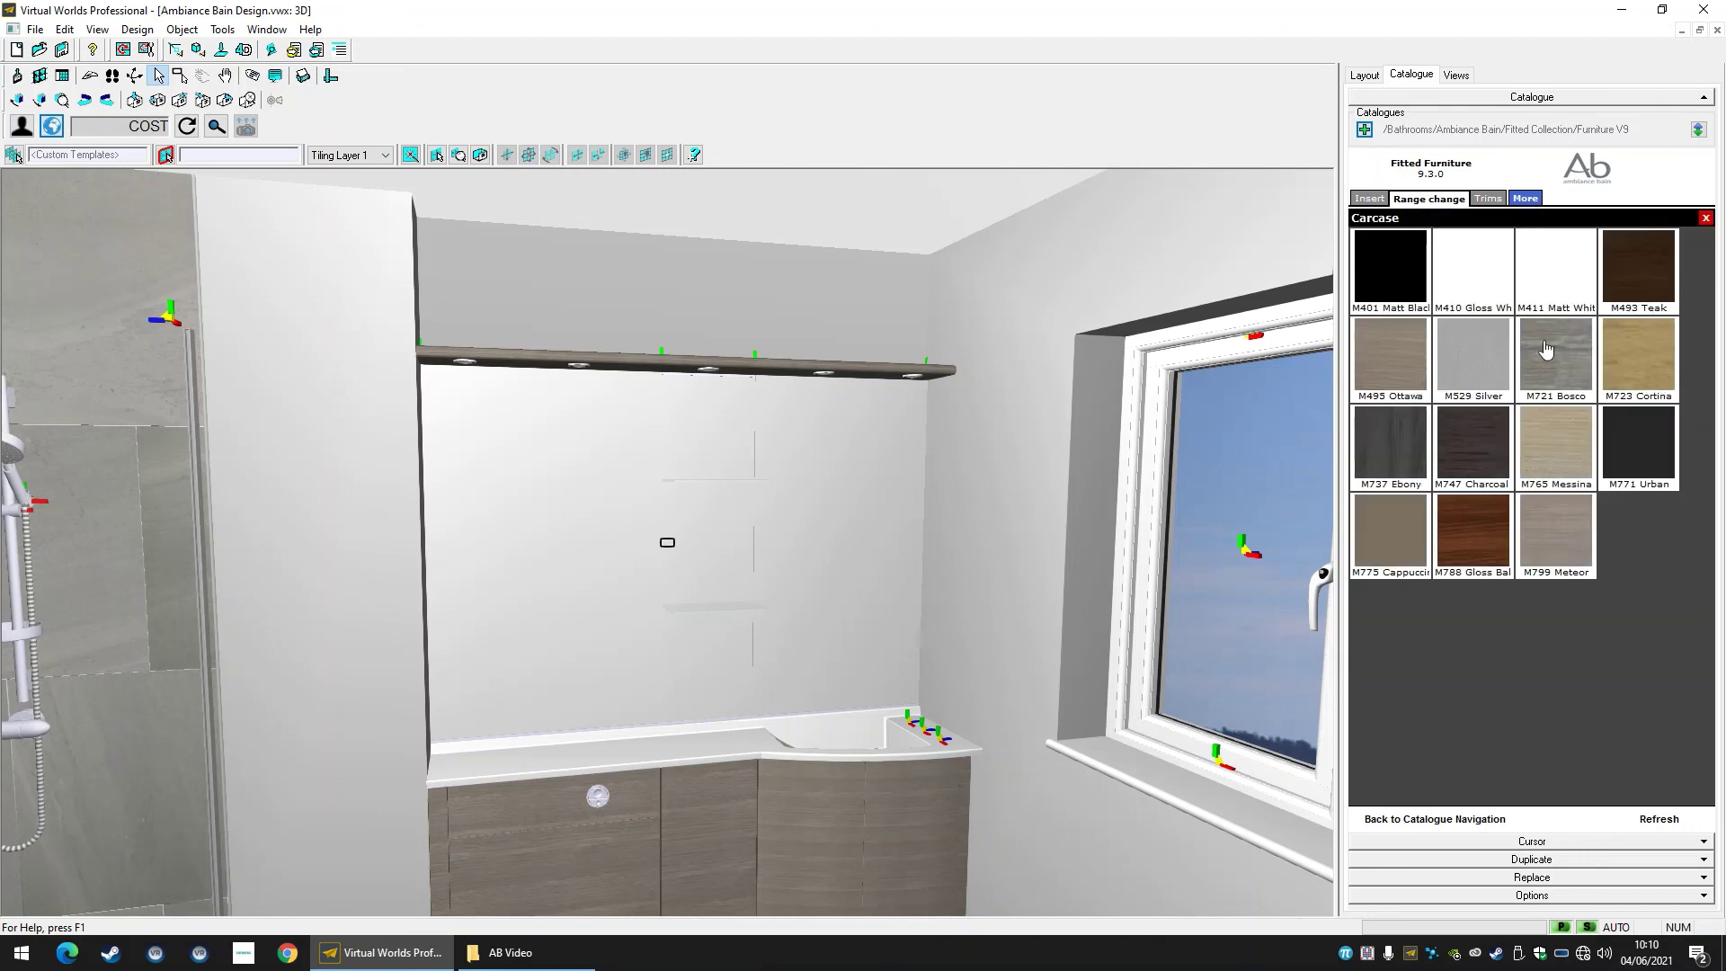
left_click(1487, 351)
left_click(1606, 306)
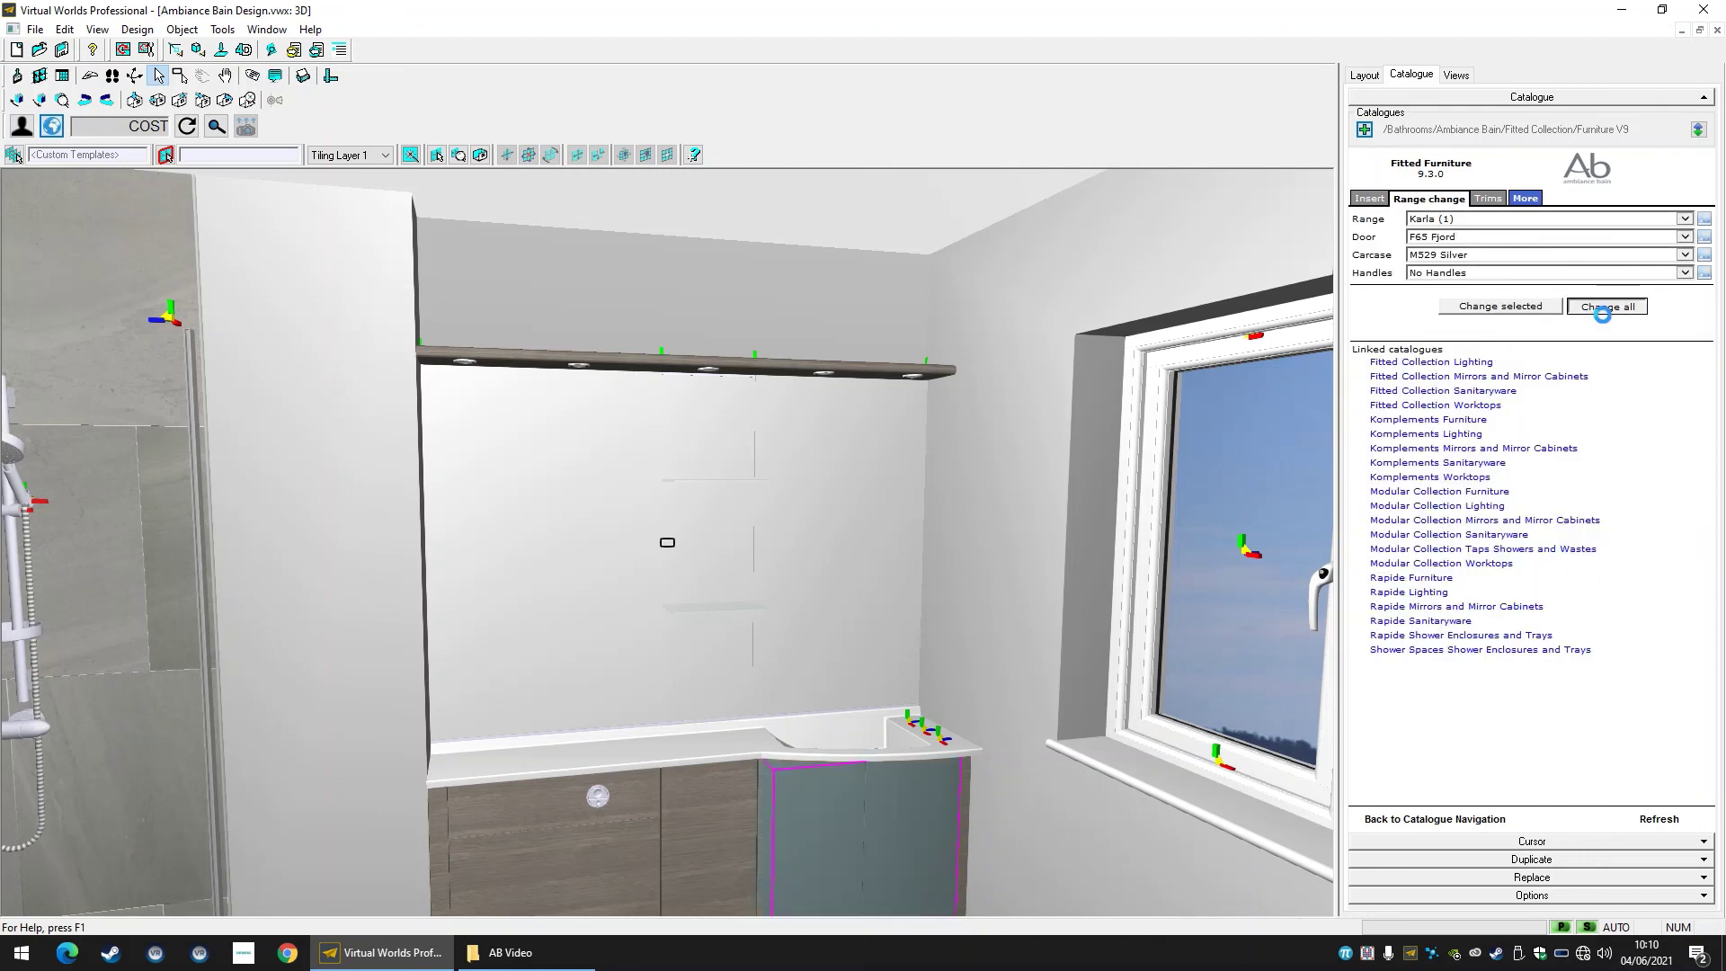